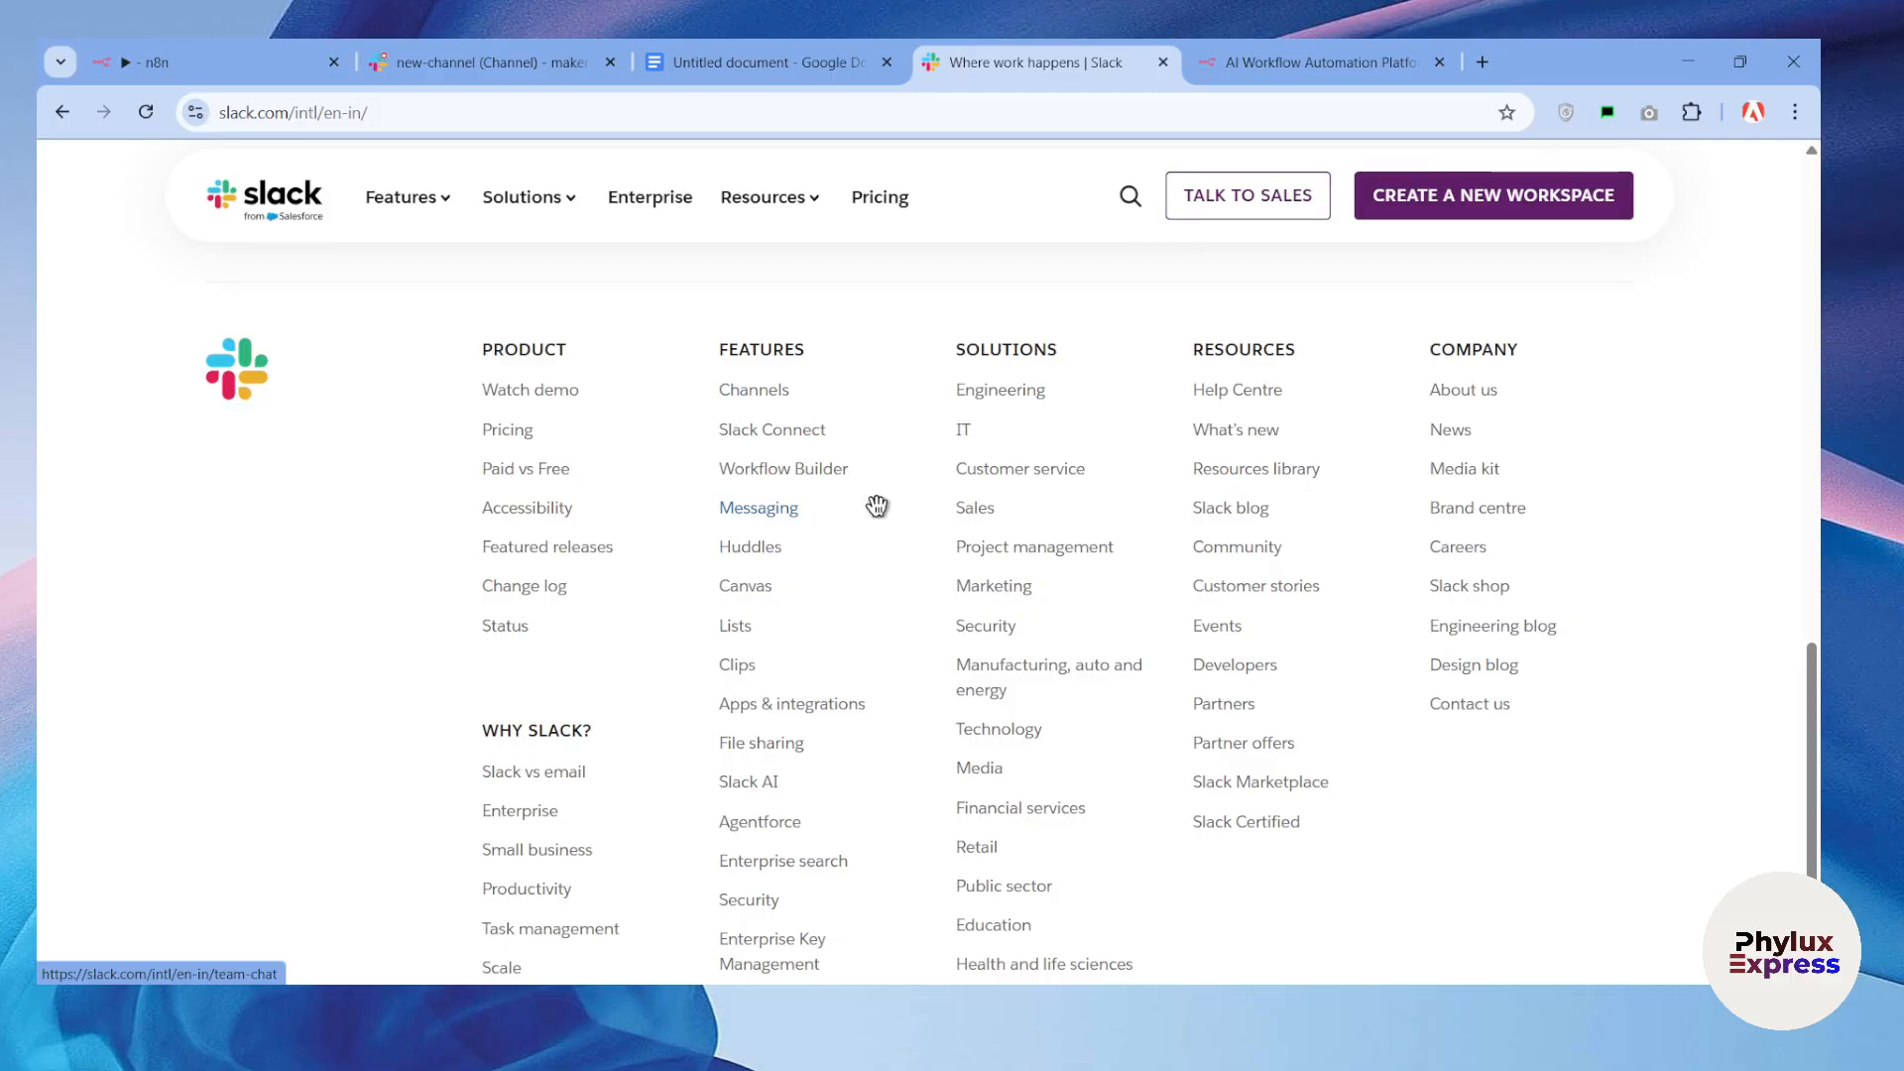
Step: Switch to the Simple Slack Alert Demo workflow in n8n and dismiss the node picker
scroll(877, 506, up, 20)
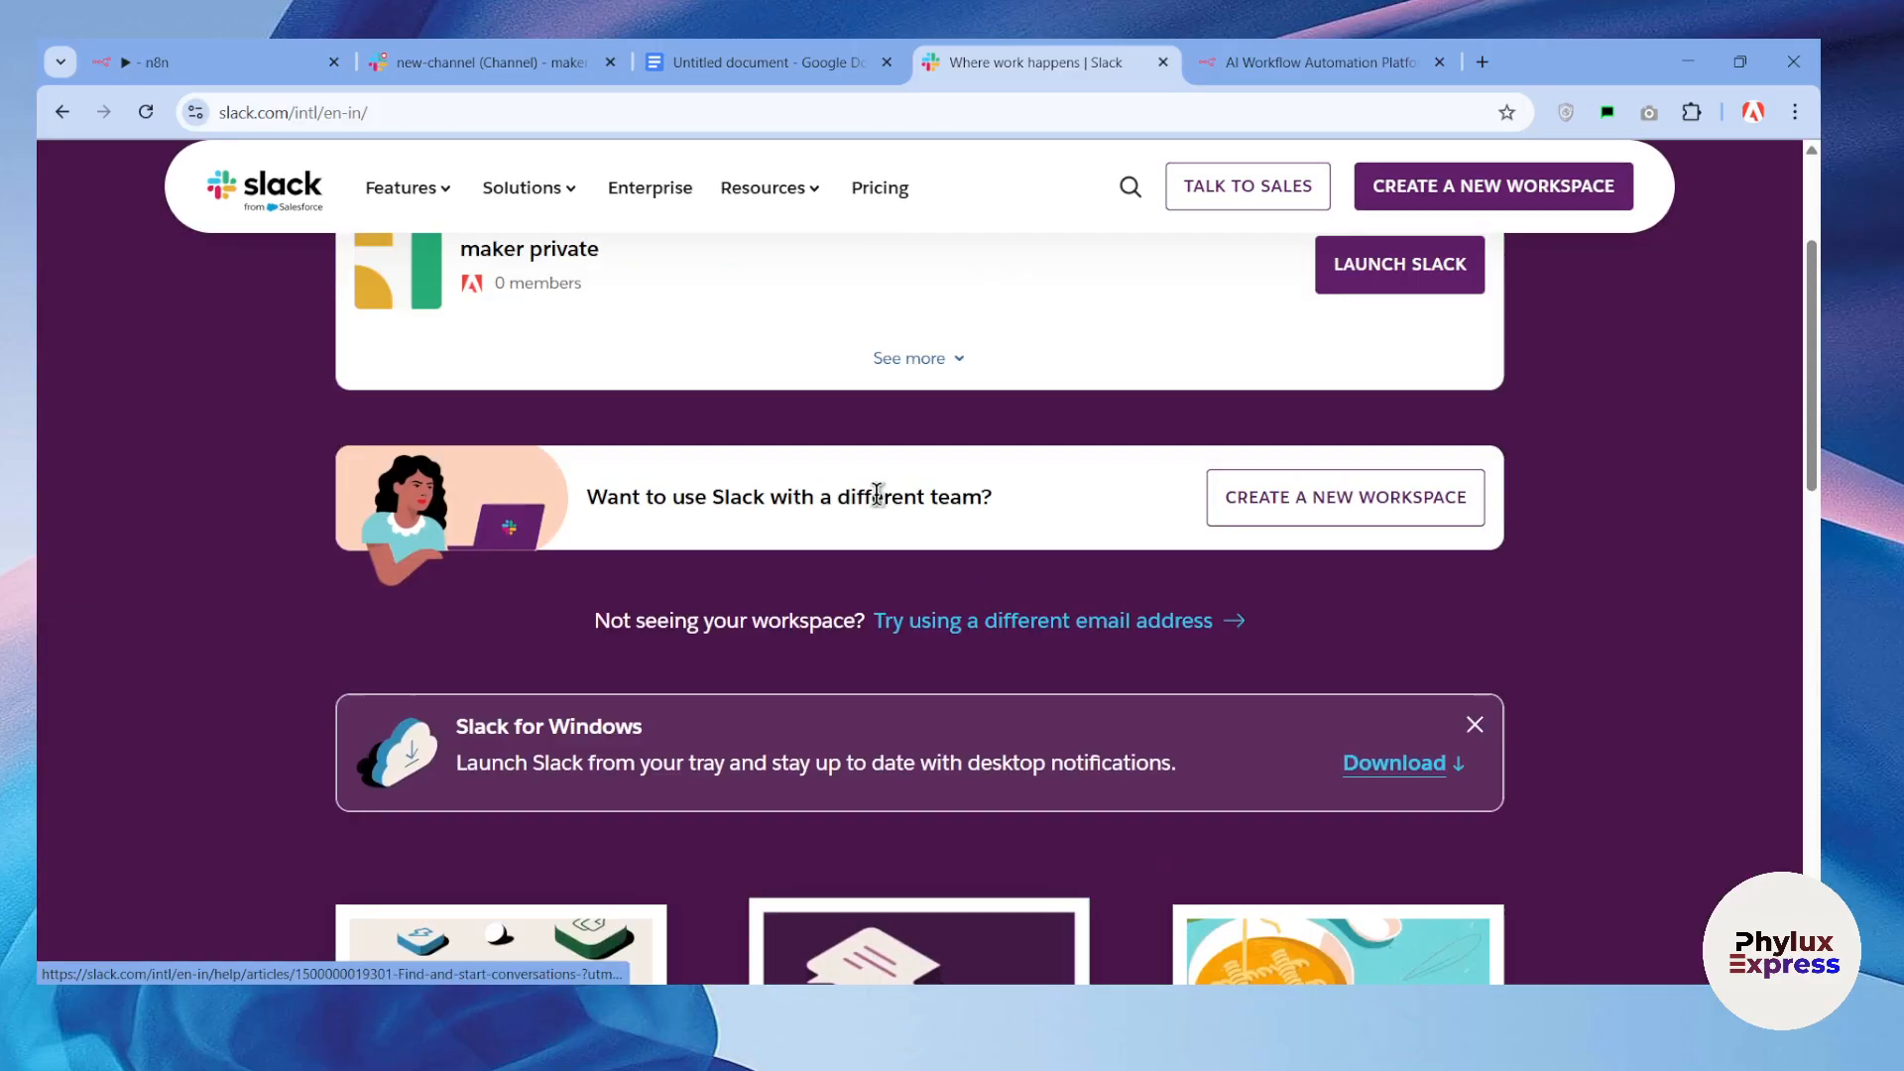
scroll(877, 506, up, 3)
click(243, 65)
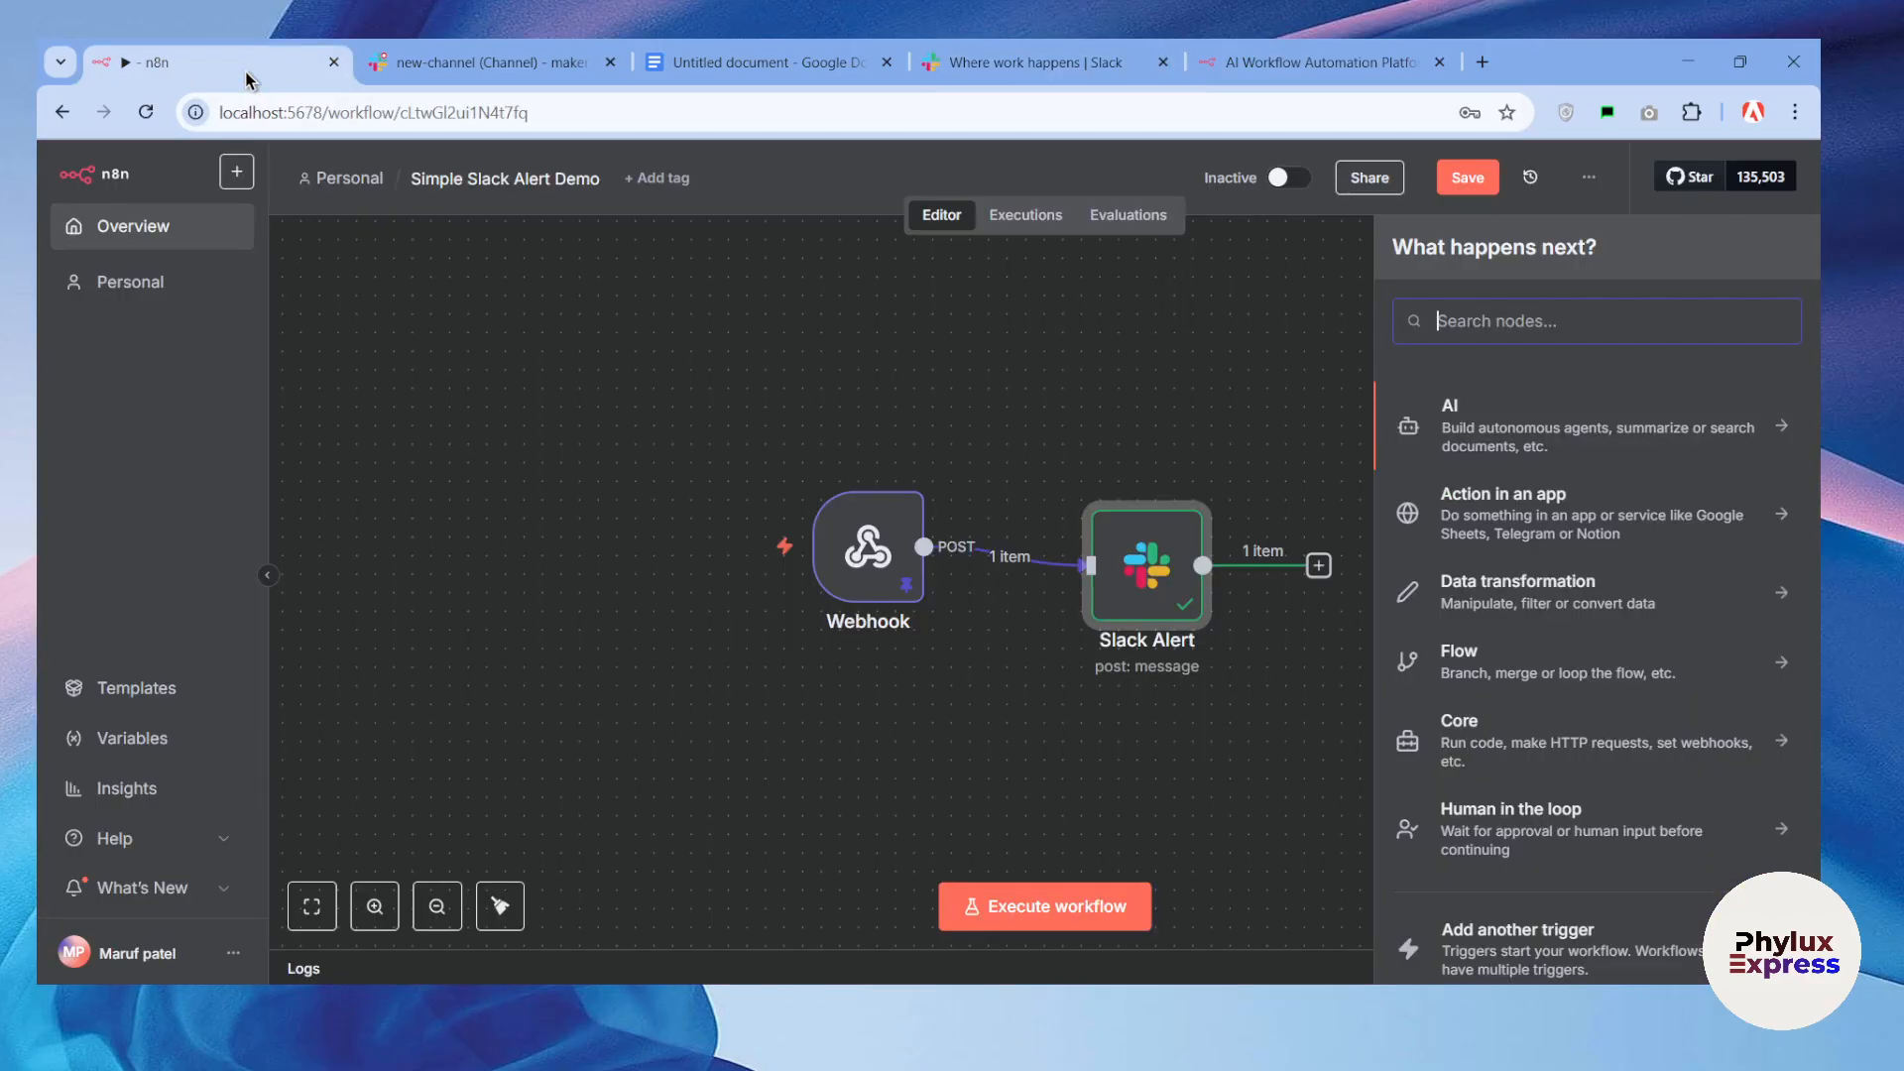
click(1190, 372)
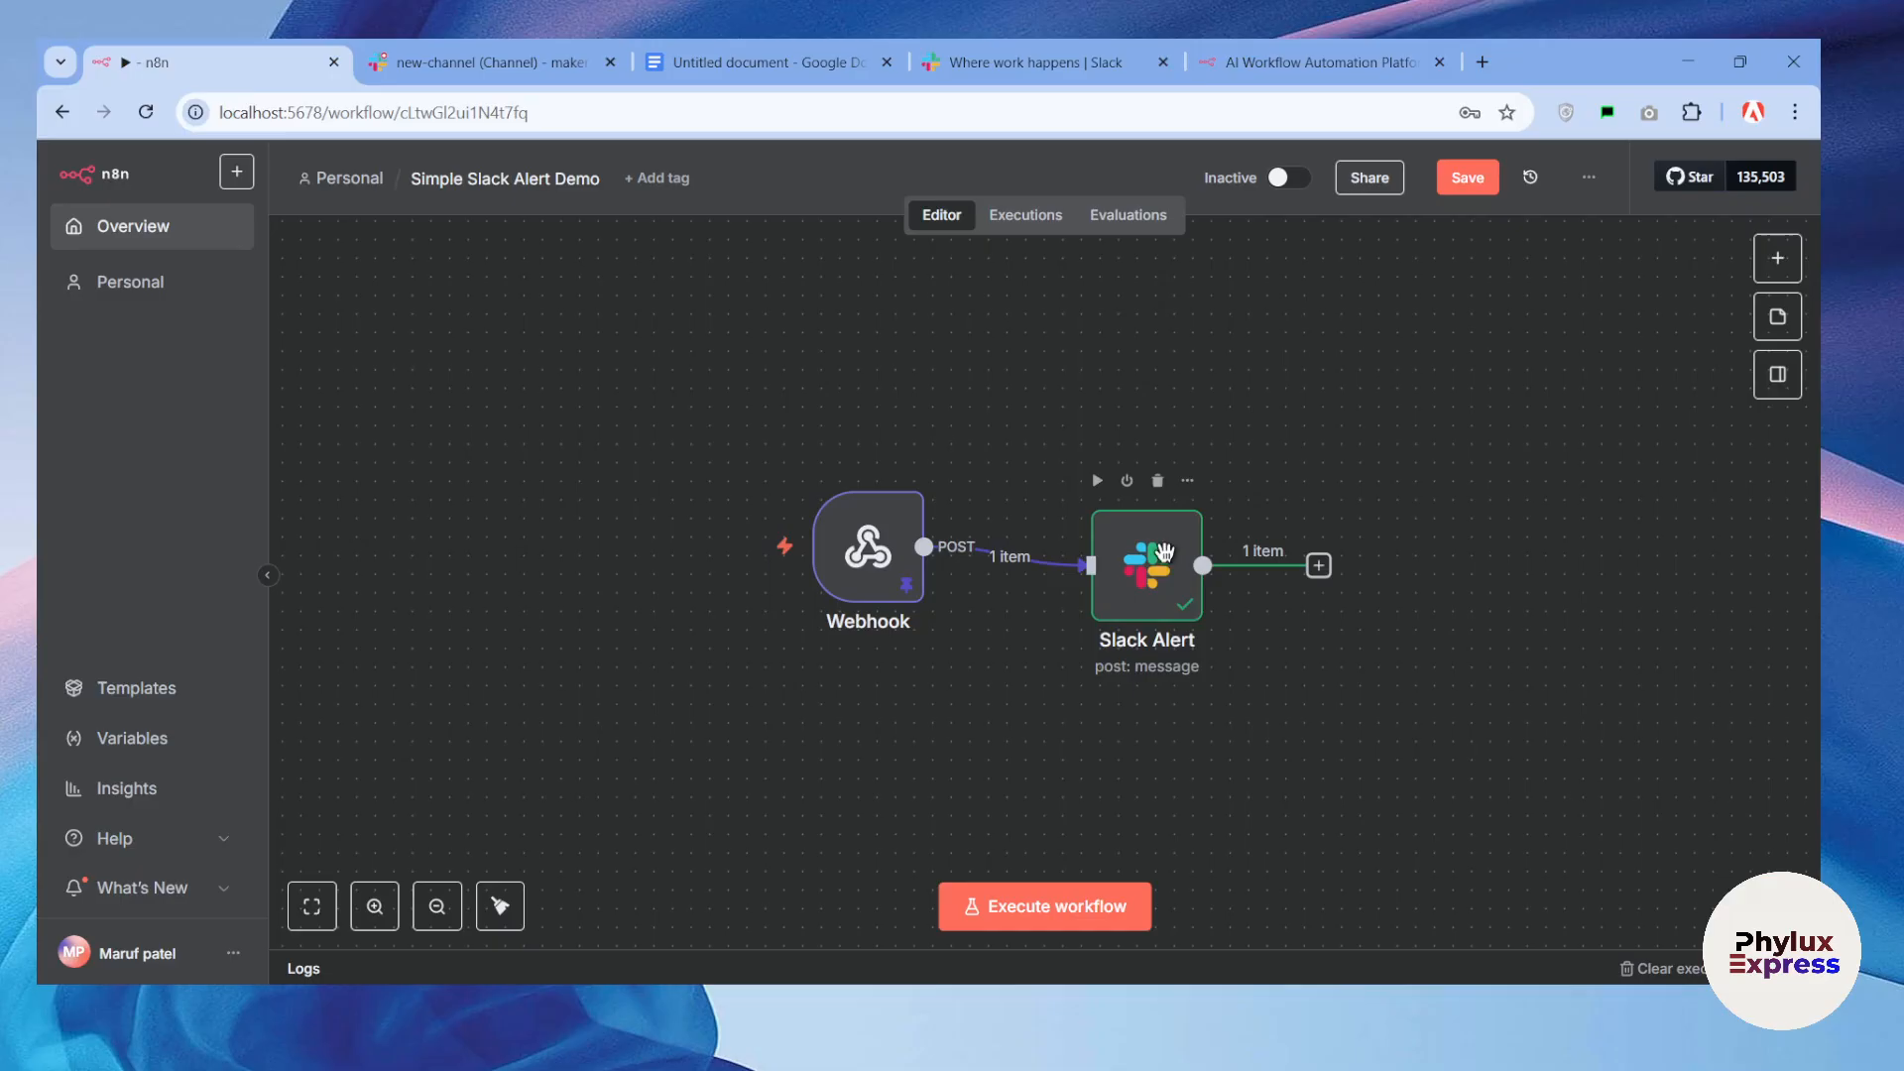
Step: Reposition the Slack Alert and Webhook nodes on the canvas so they sit level and slightly closer together
mouse_move(1150, 558)
mouse_down()
mouse_move(1146, 521)
mouse_move(1120, 565)
mouse_up()
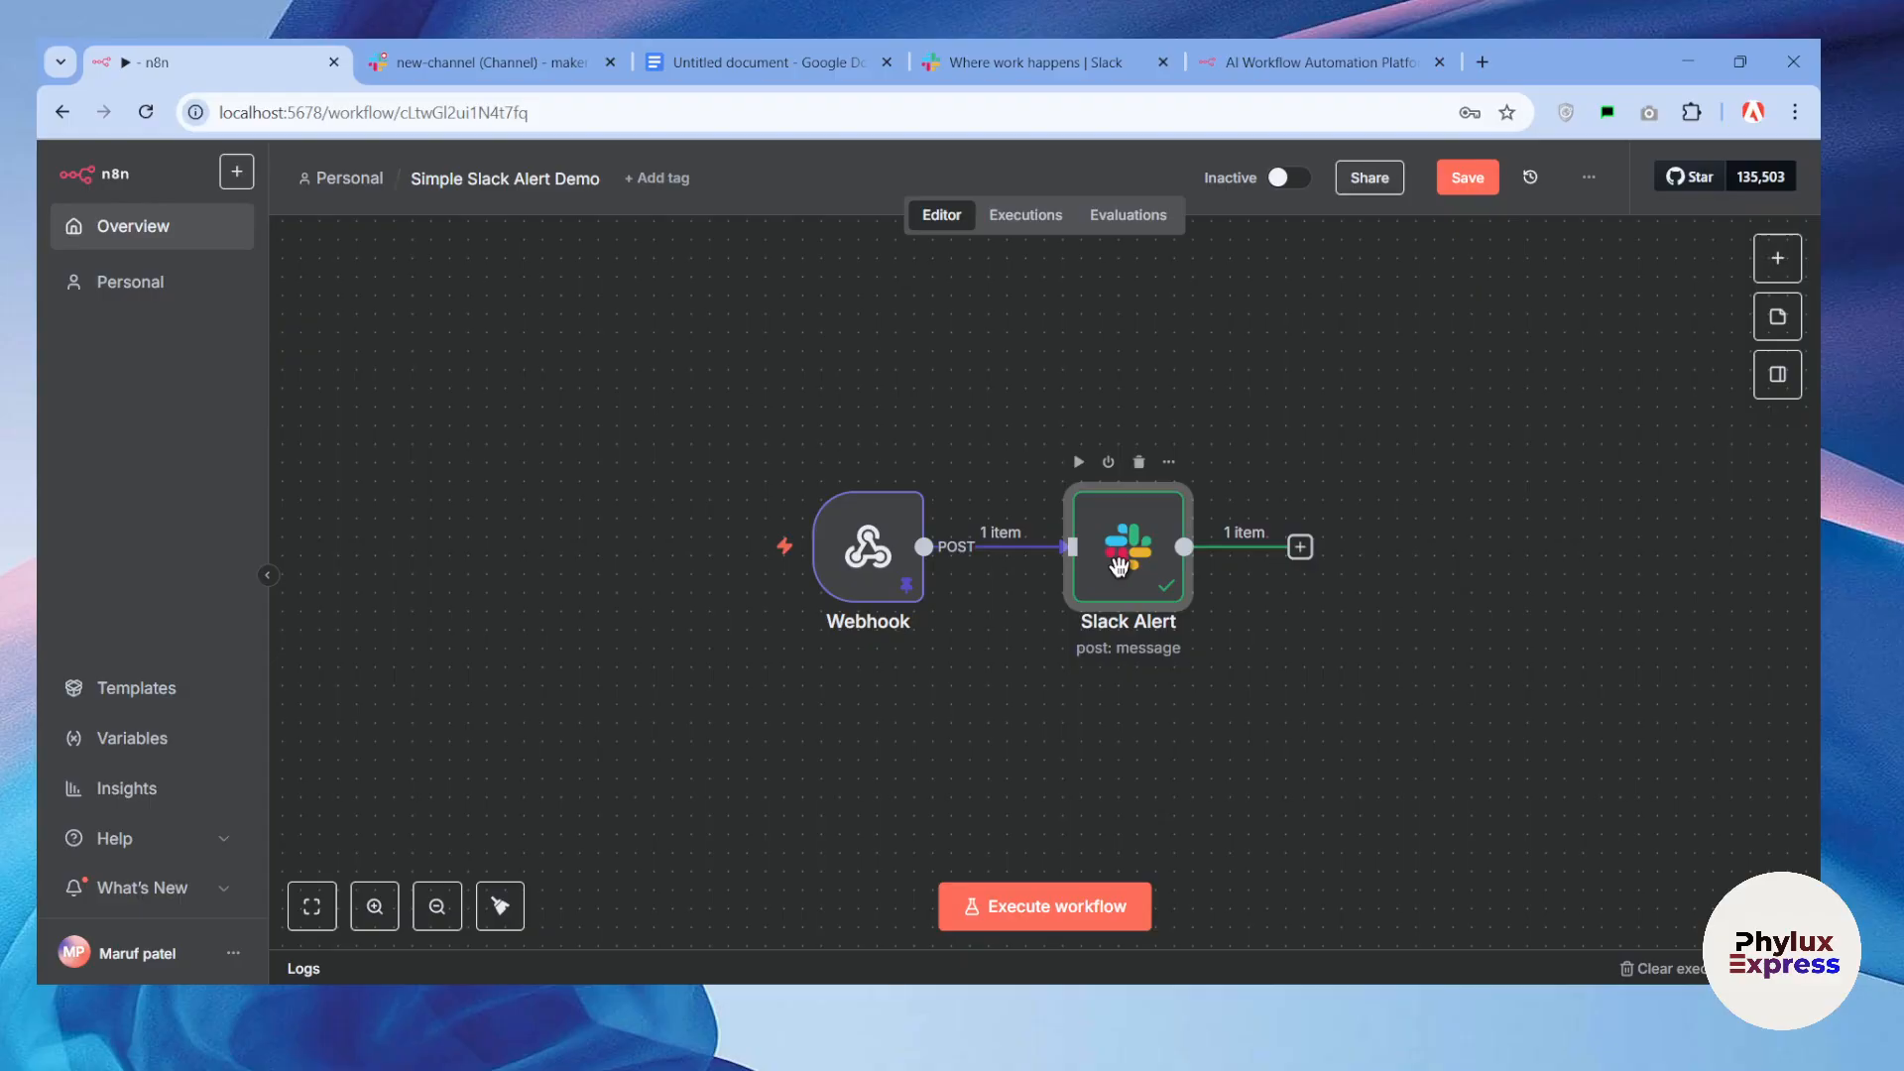
scroll(1119, 565, down, 1)
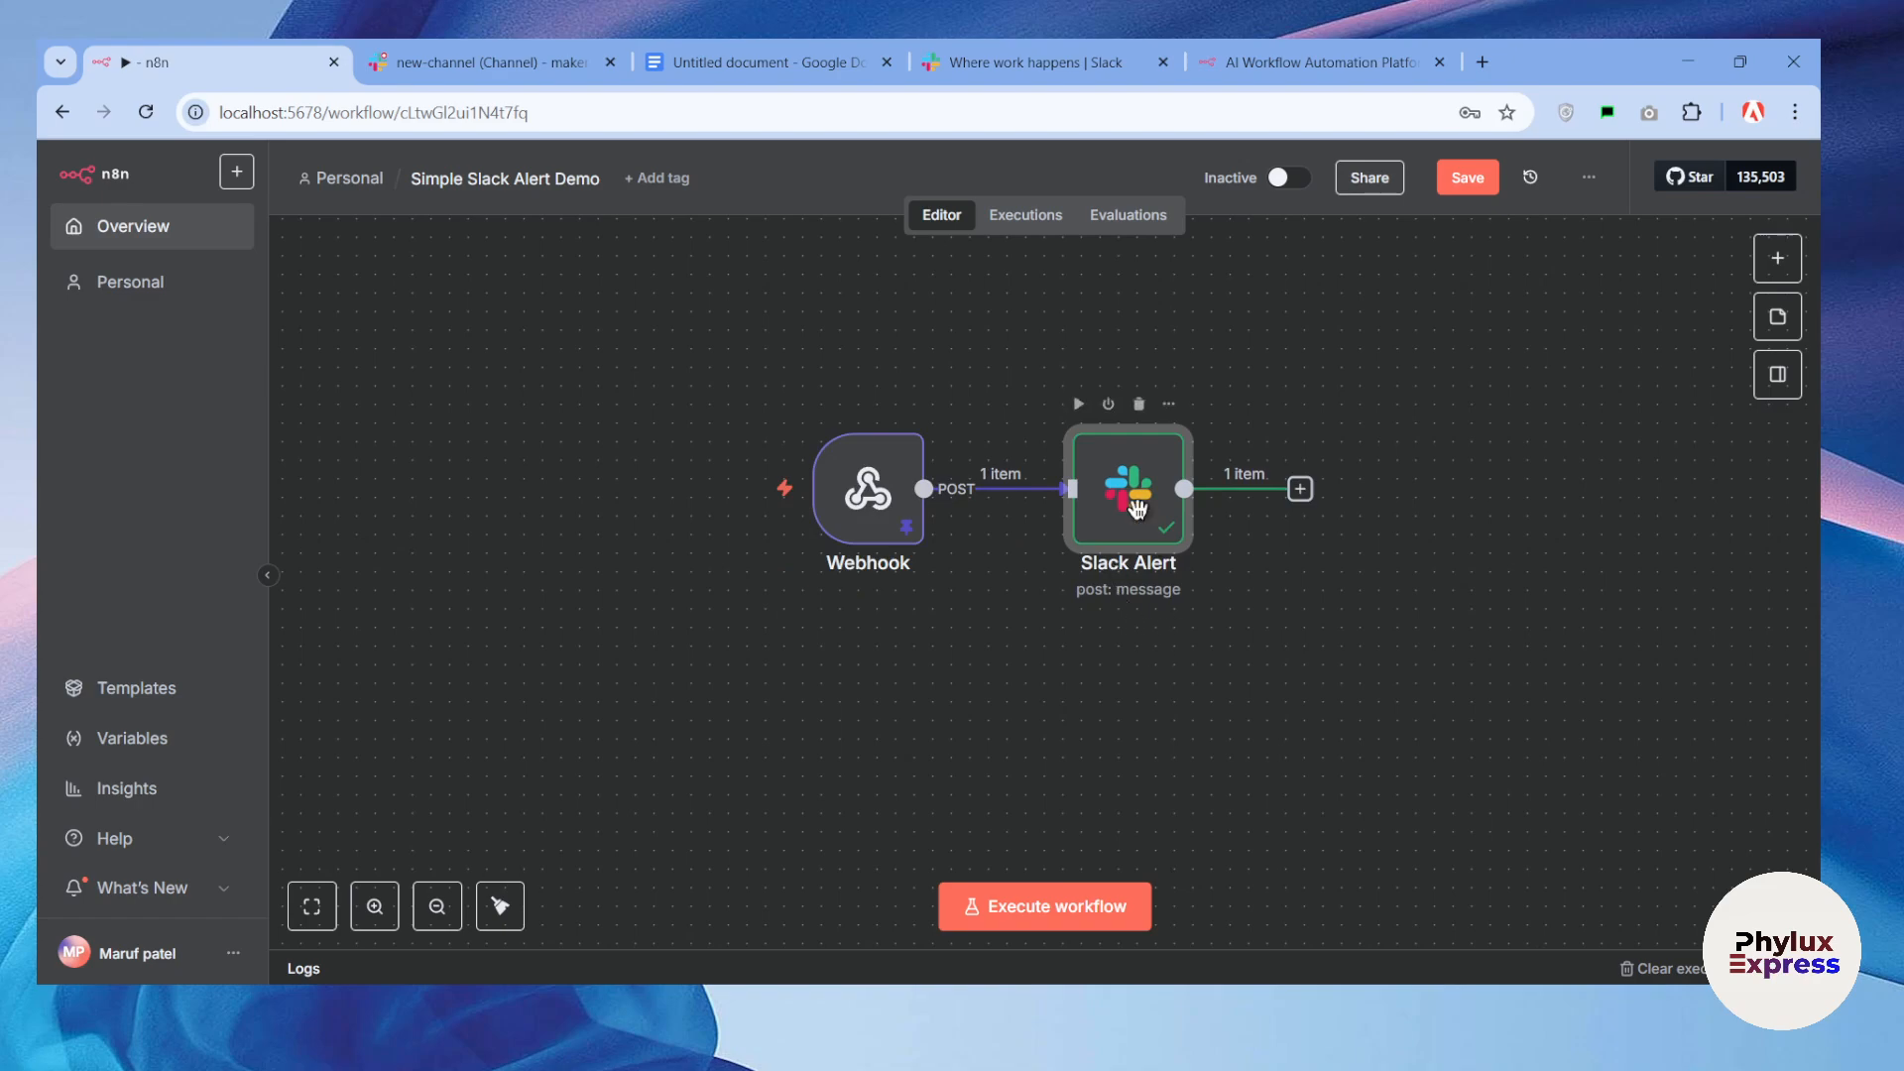
drag(1131, 519, 1131, 539)
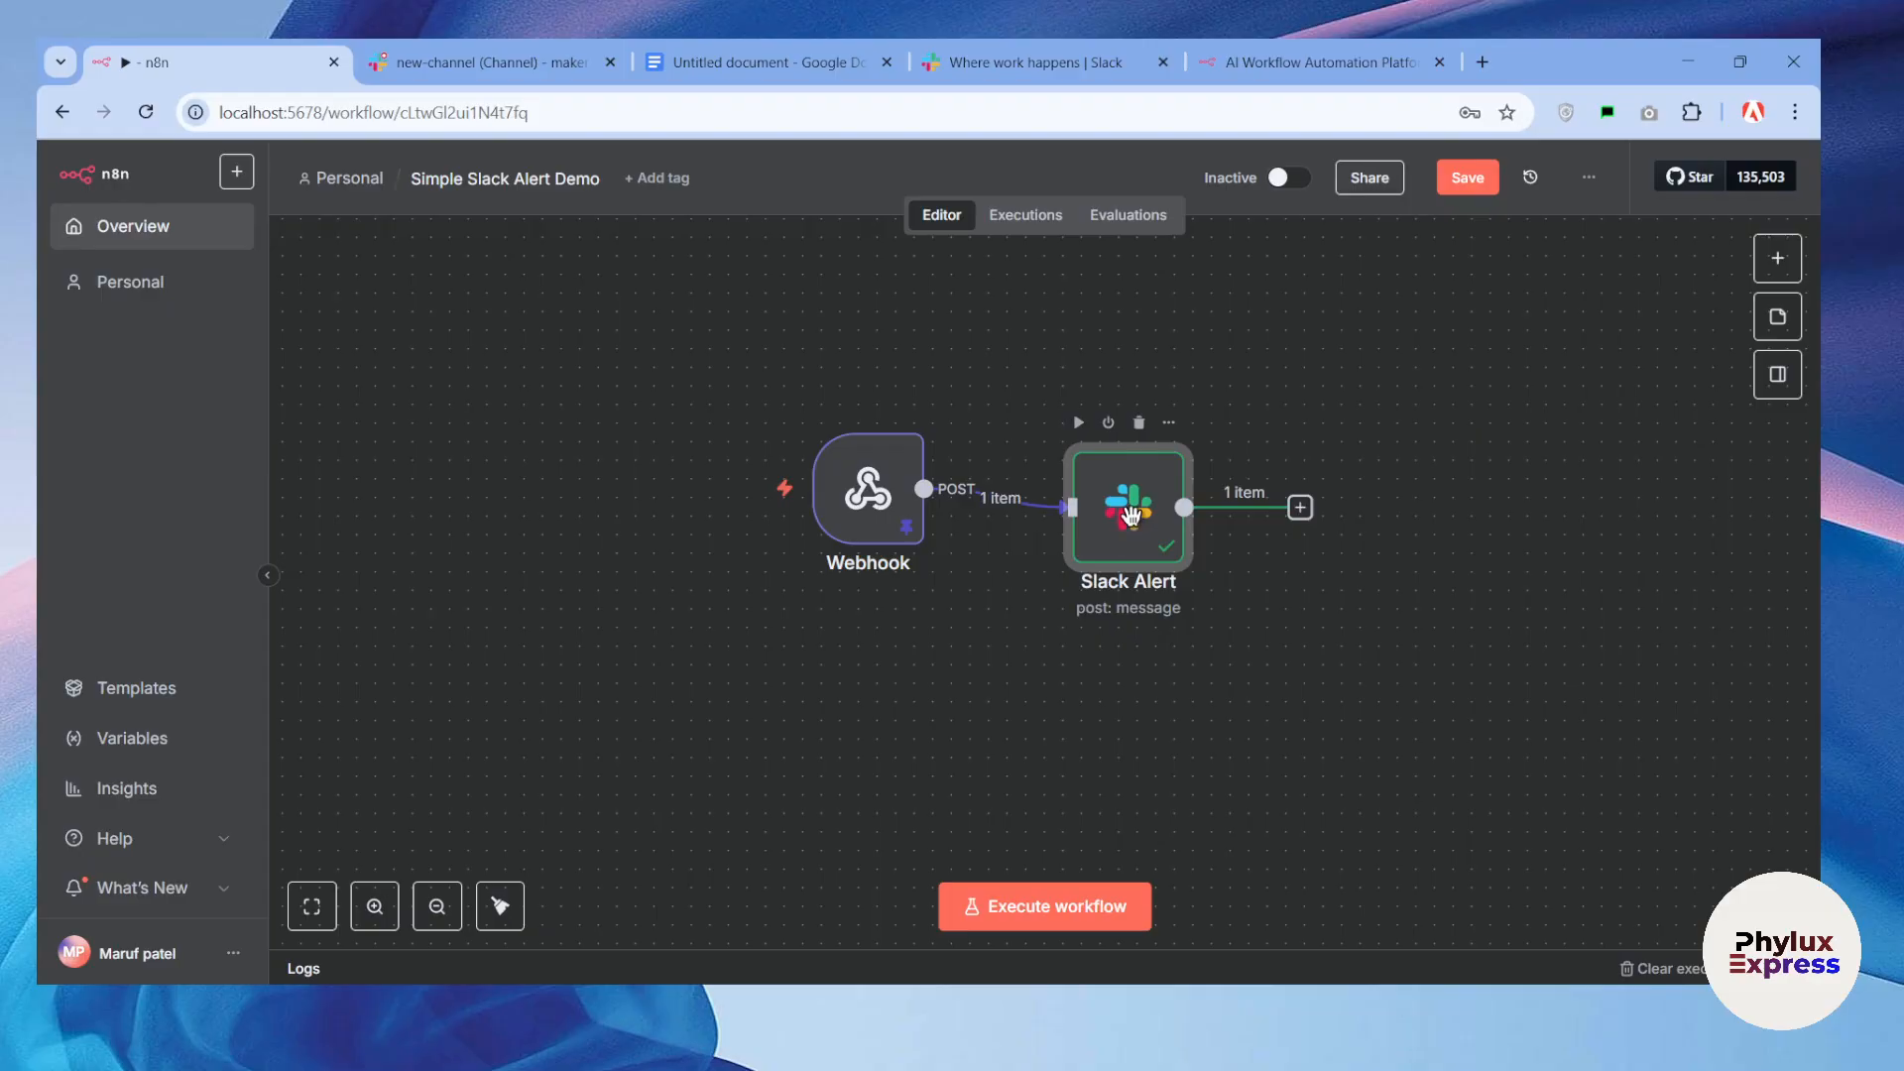
mouse_move(1132, 515)
mouse_down()
mouse_move(1088, 499)
mouse_move(1086, 528)
mouse_move(1107, 509)
mouse_up()
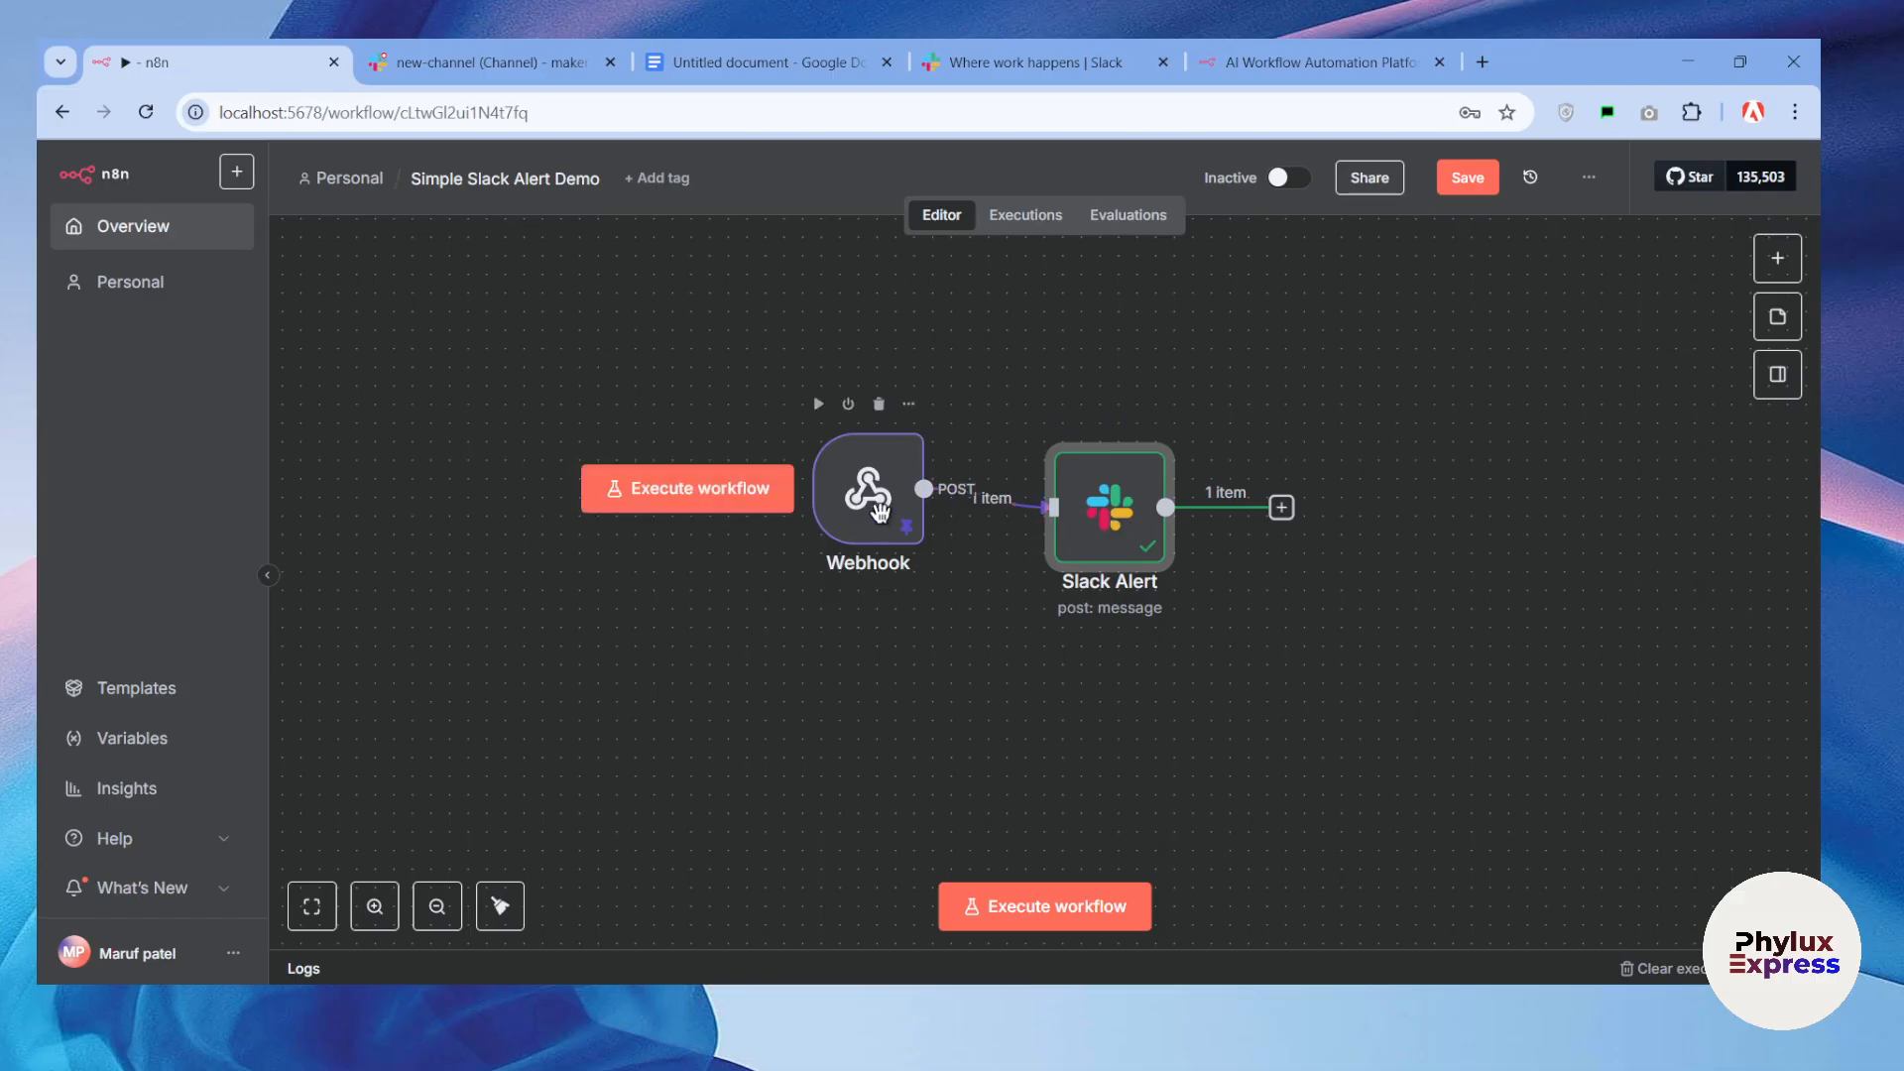
drag(879, 510, 882, 566)
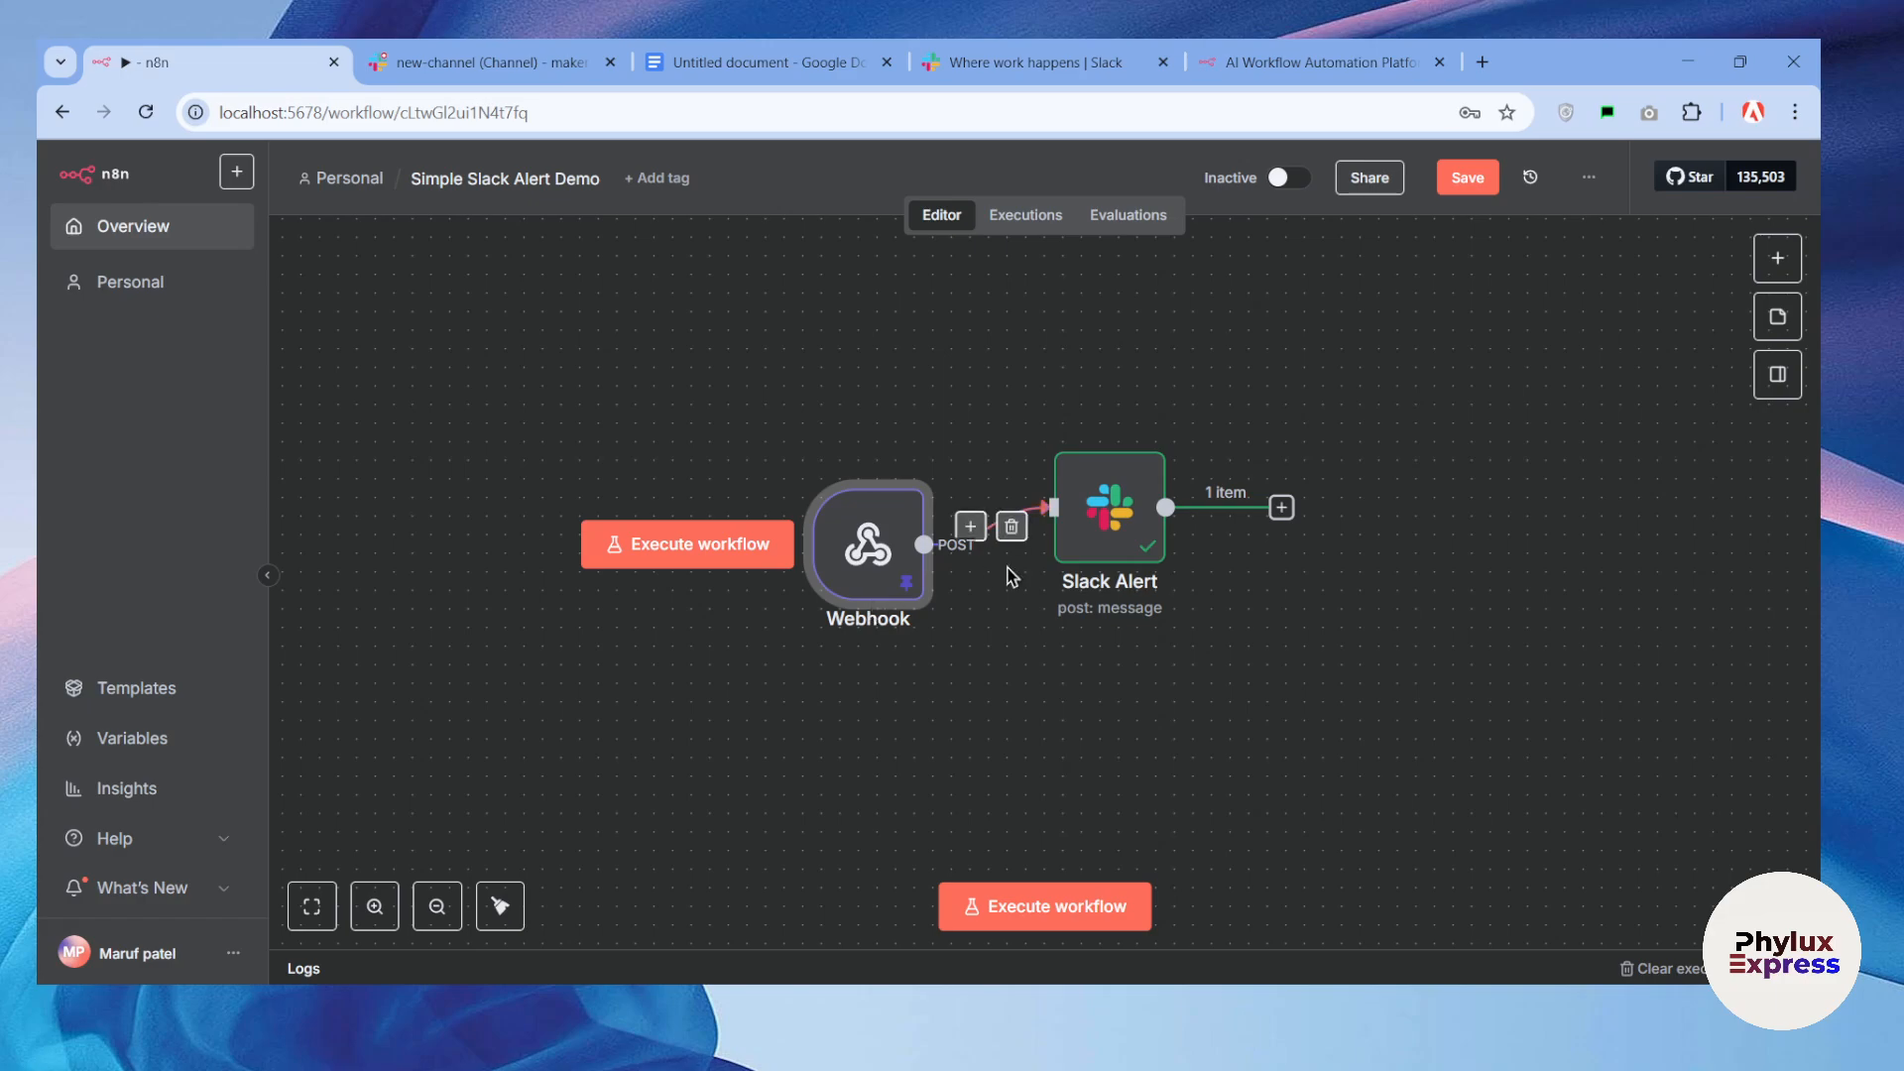
drag(881, 556, 877, 518)
Step: Inspect the Slack Alert node's parameters and output, and return to the canvas
double_click(1122, 527)
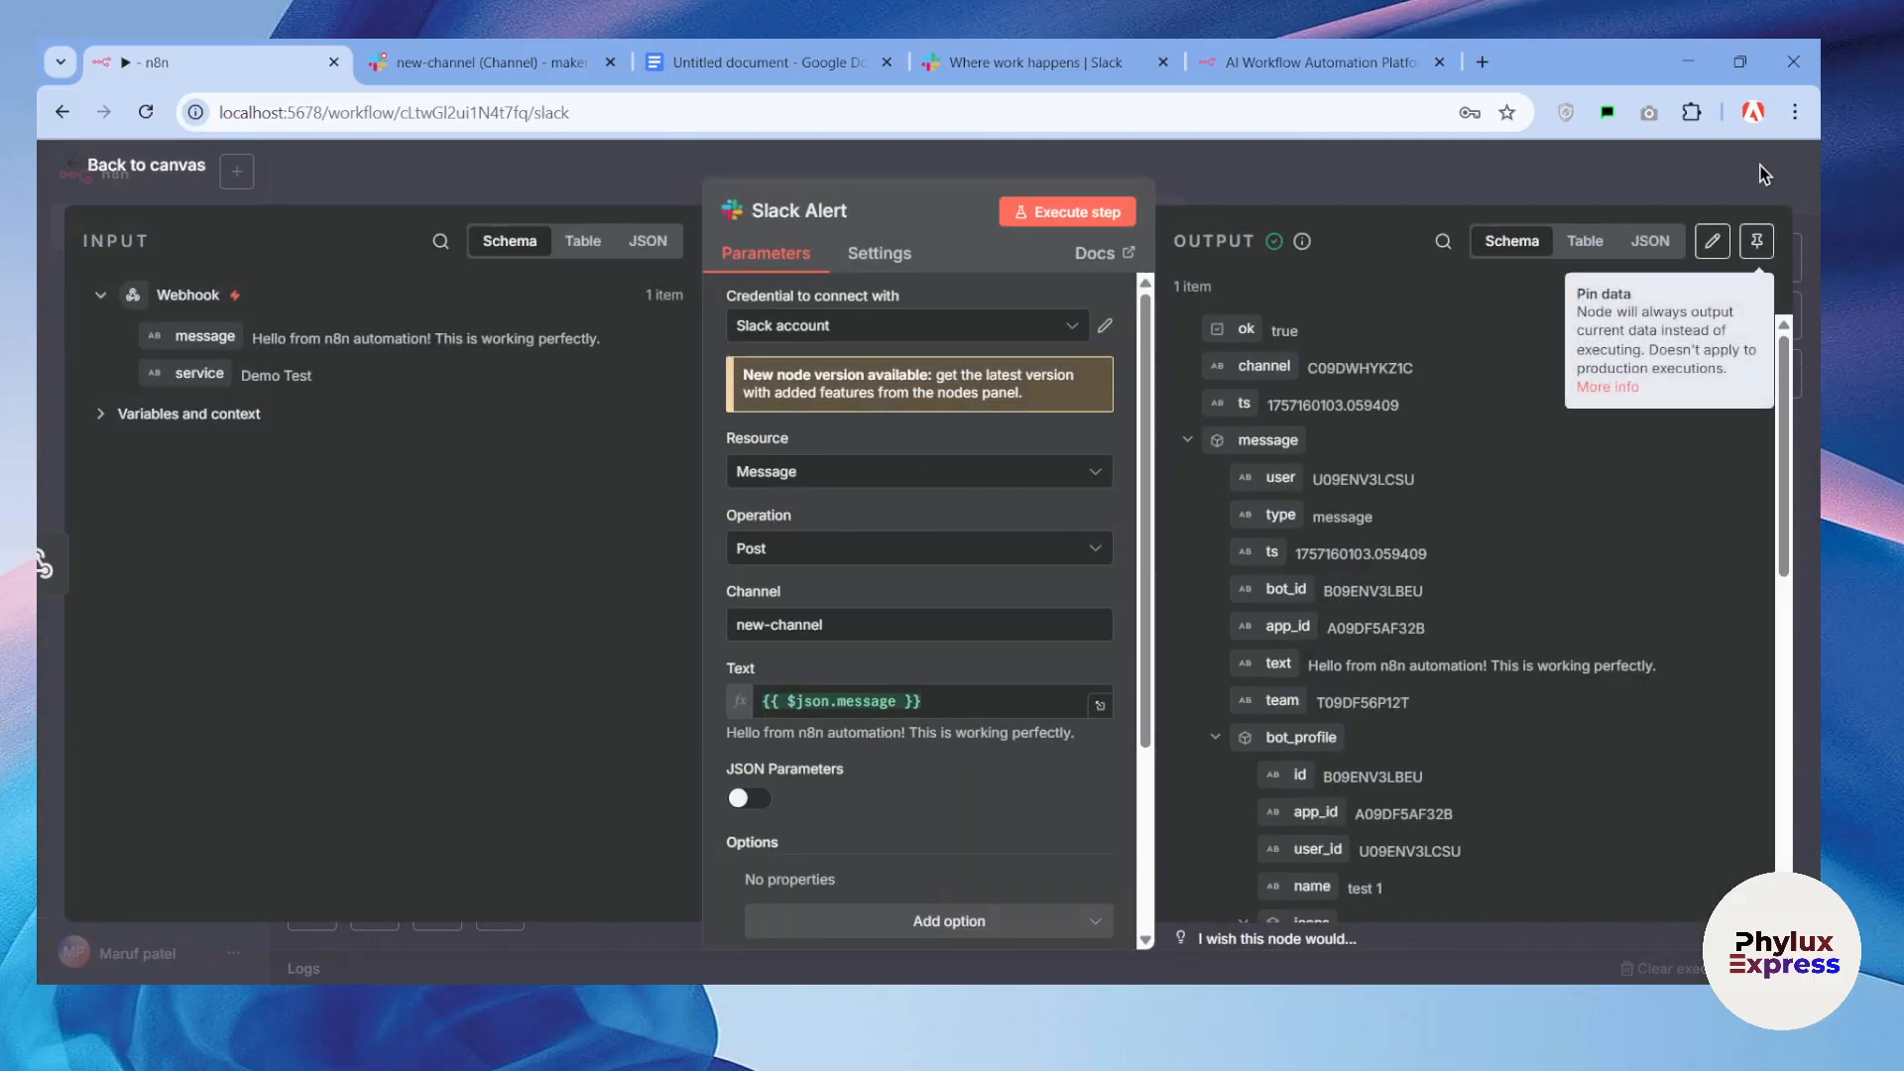
click(1765, 176)
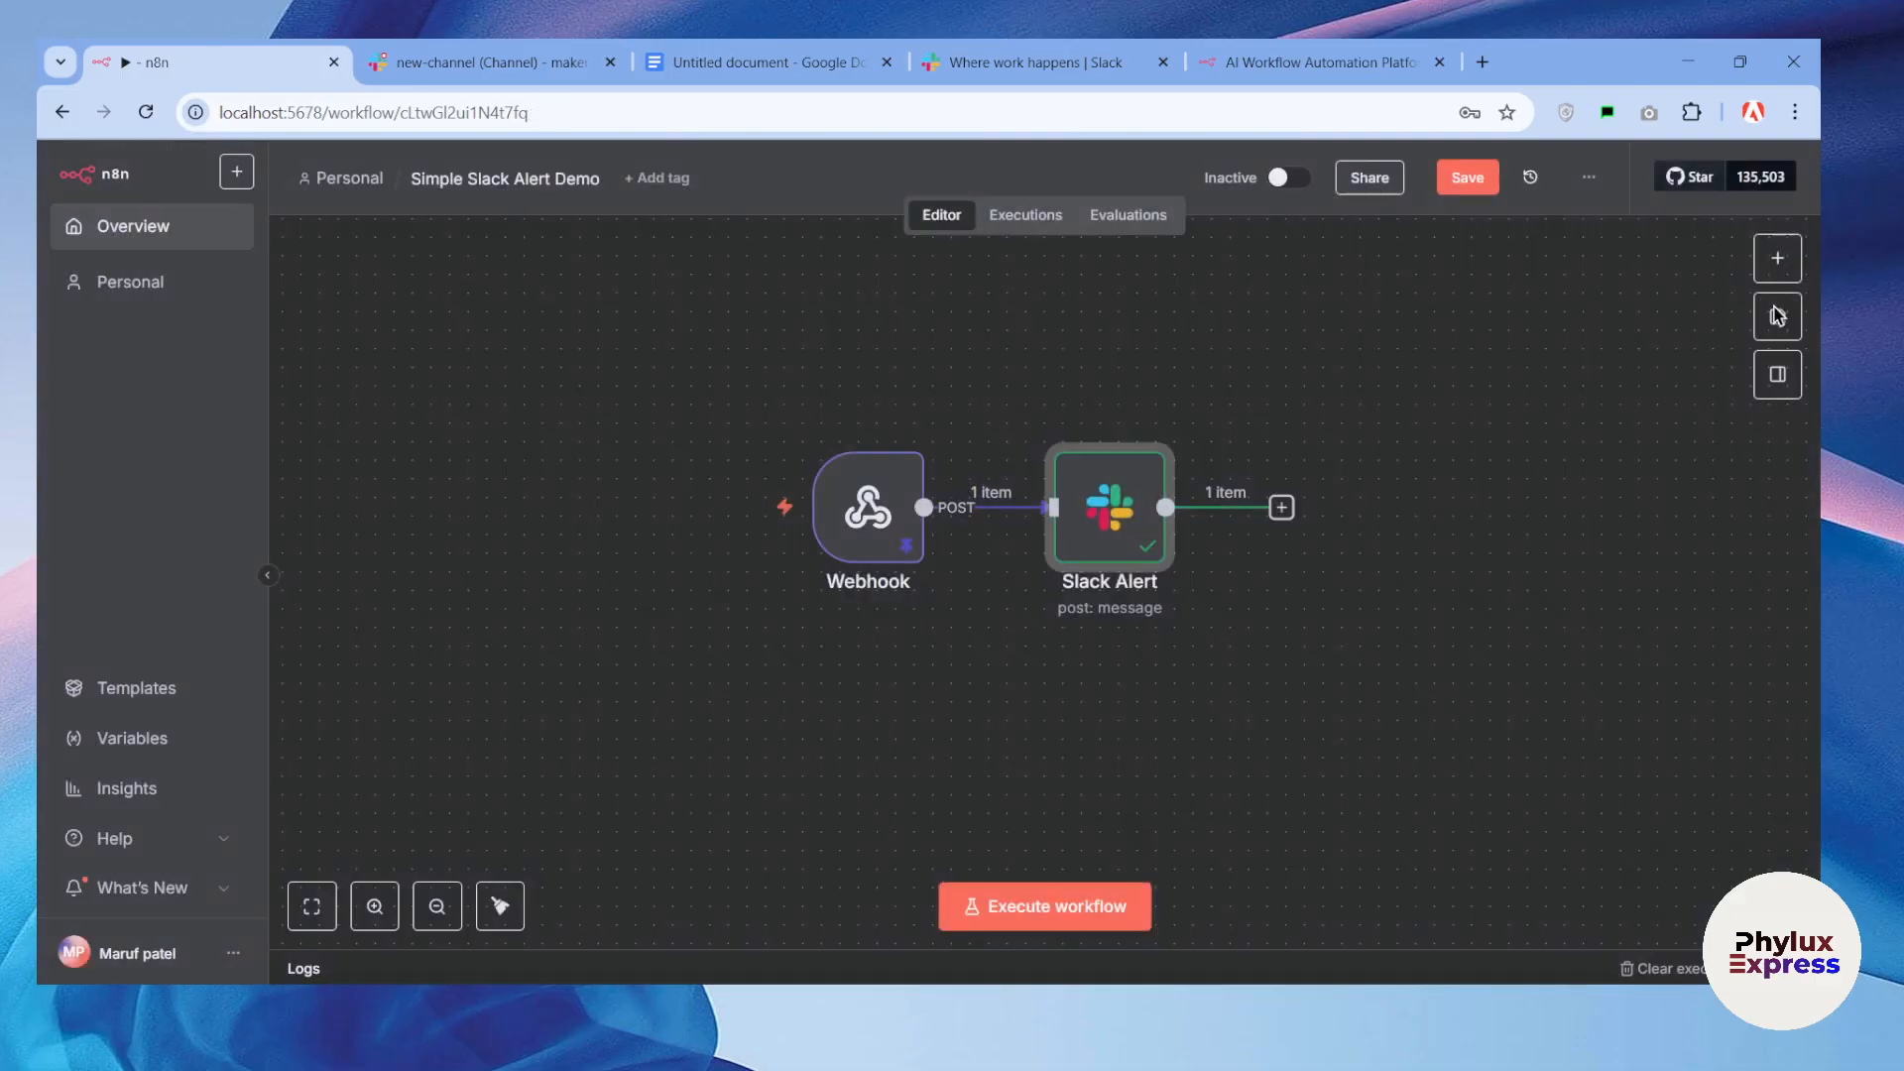
Step: Search the nodes for "slack" and add its "Send a message" action after the Slack Alert node
click(1777, 256)
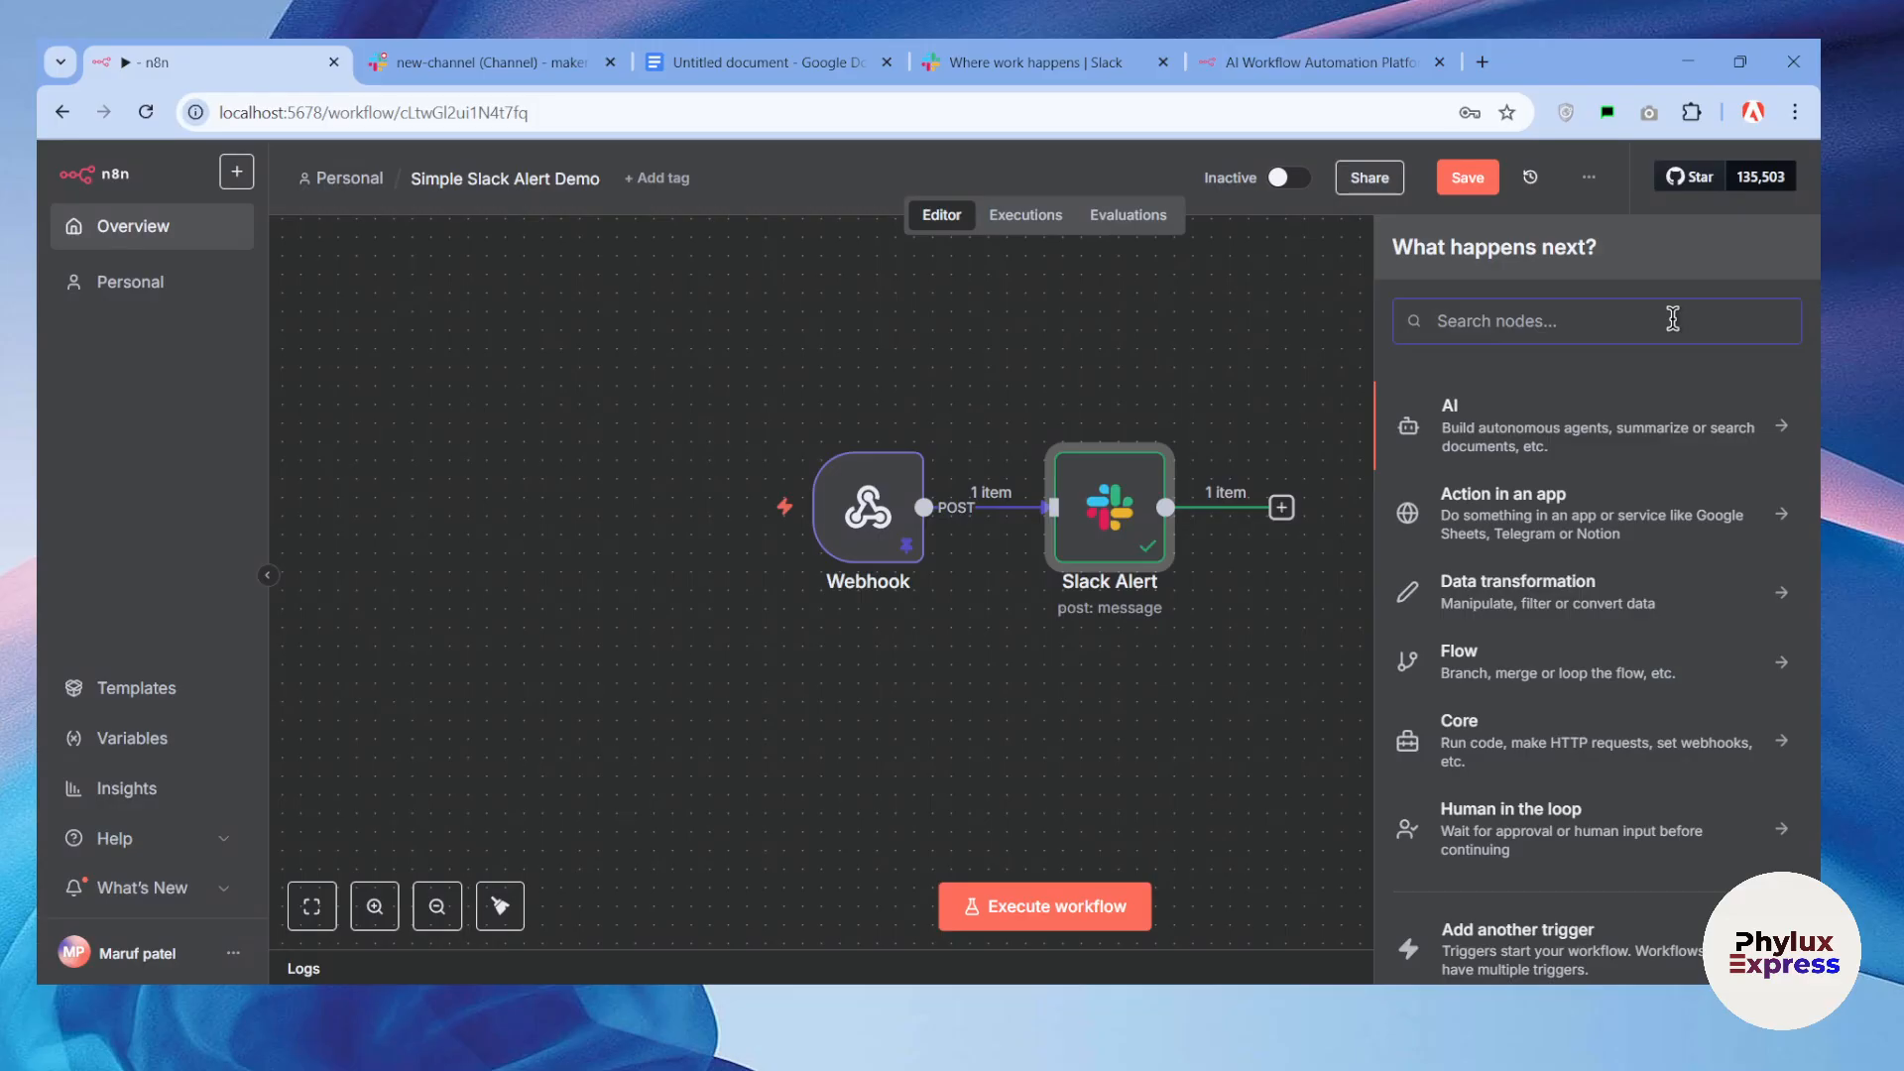
text(slack)
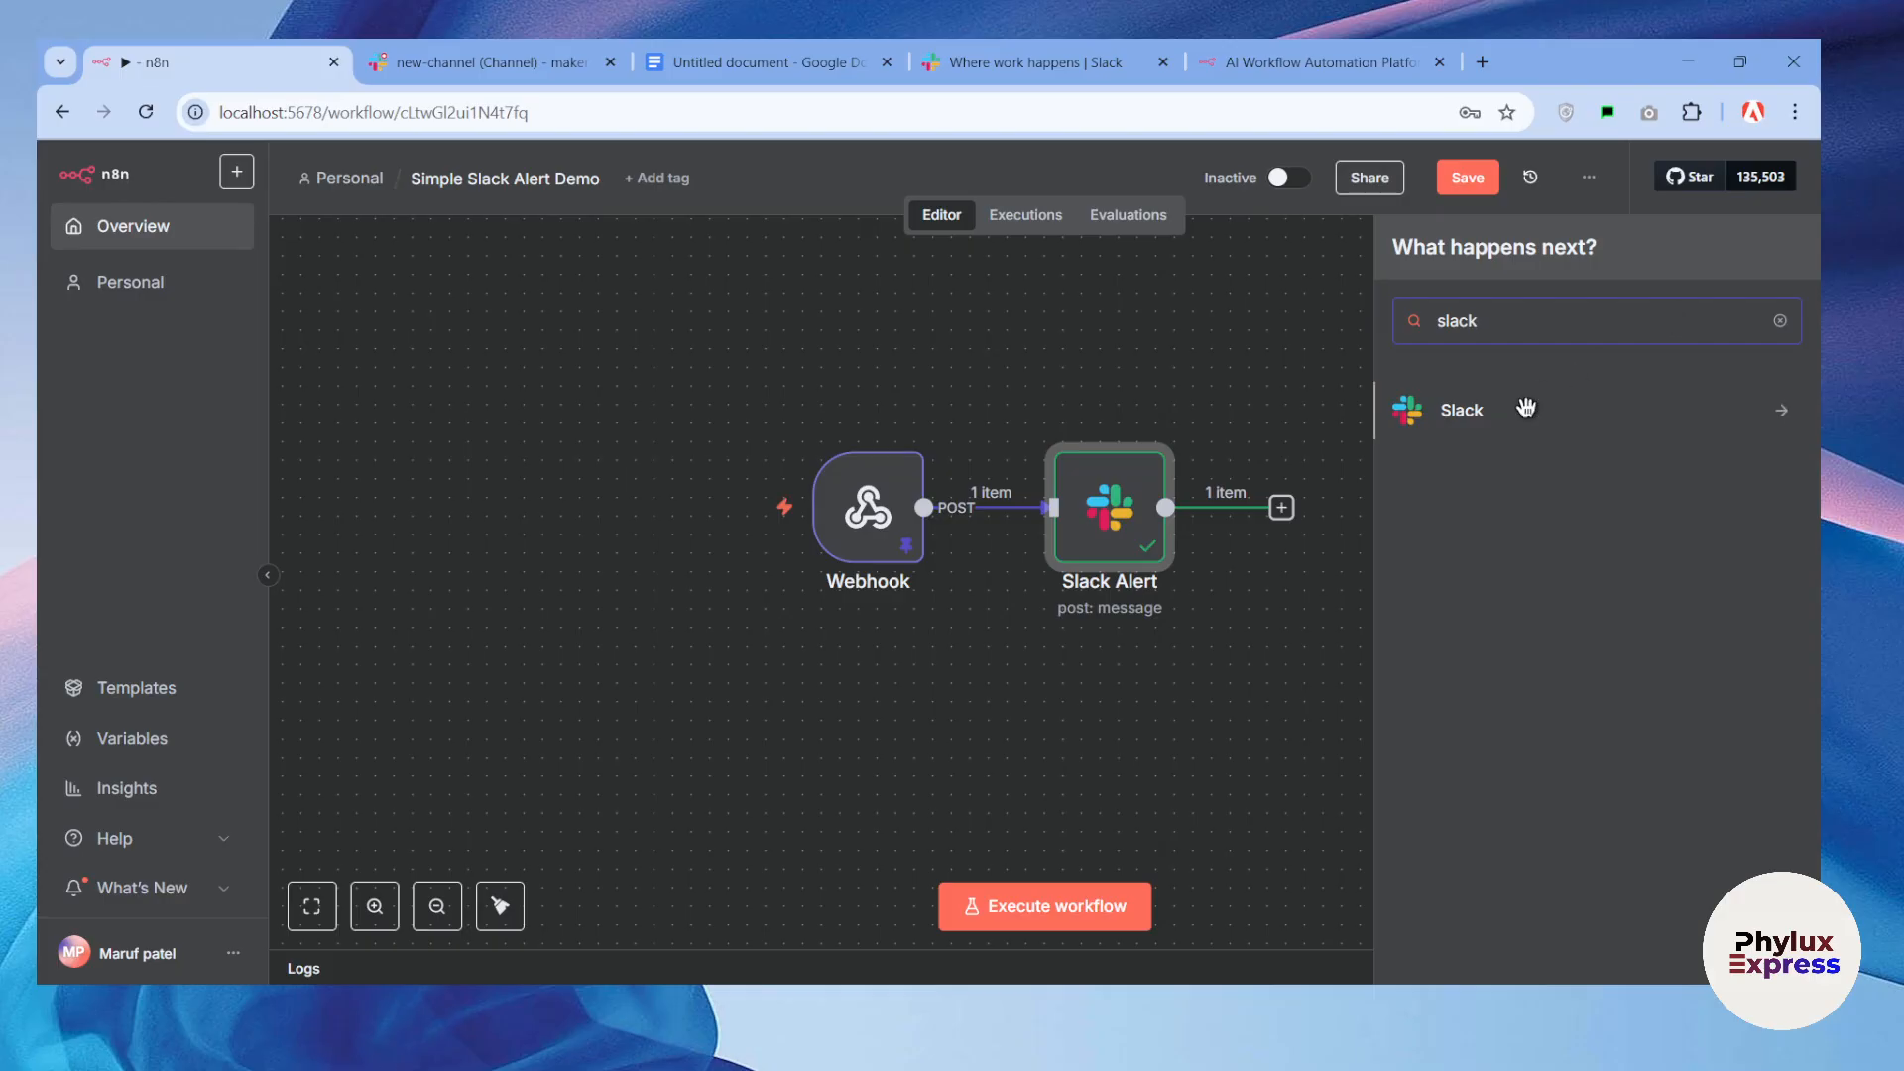
click(1525, 408)
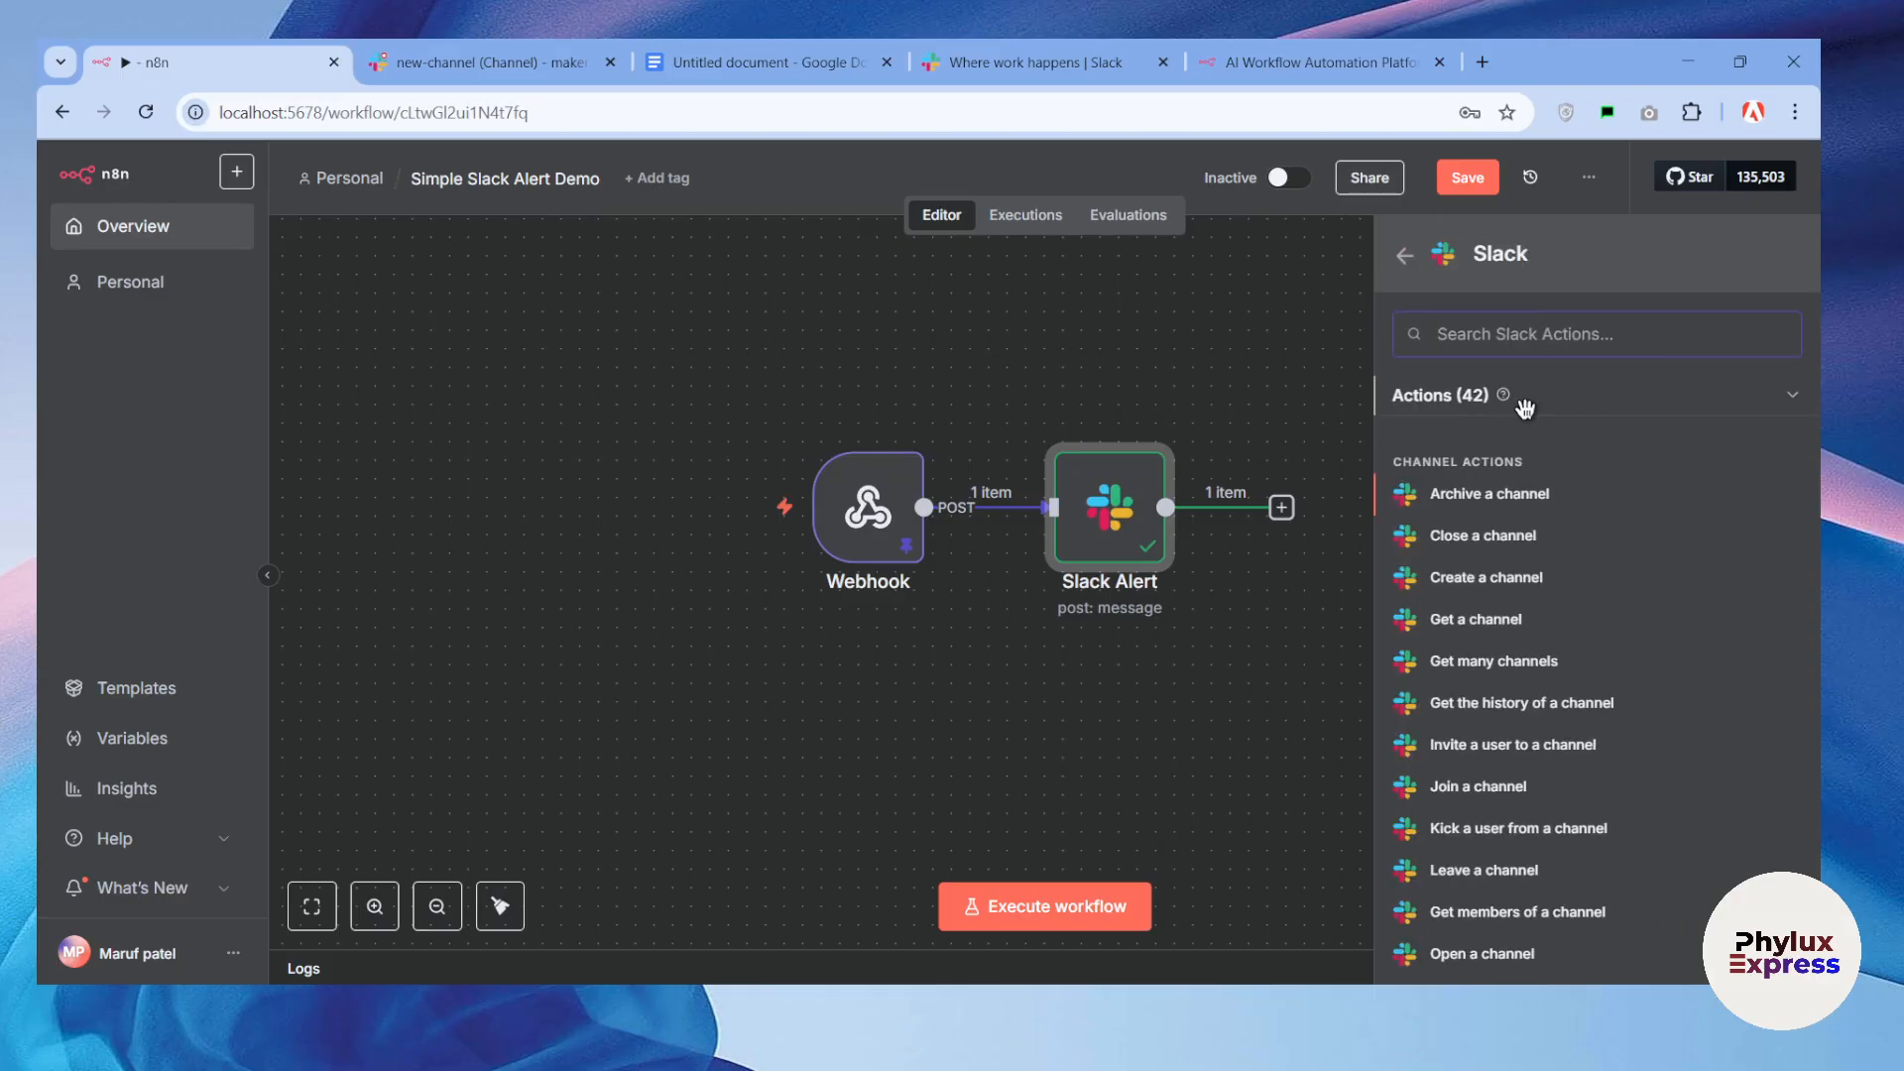
click(1462, 397)
click(1456, 466)
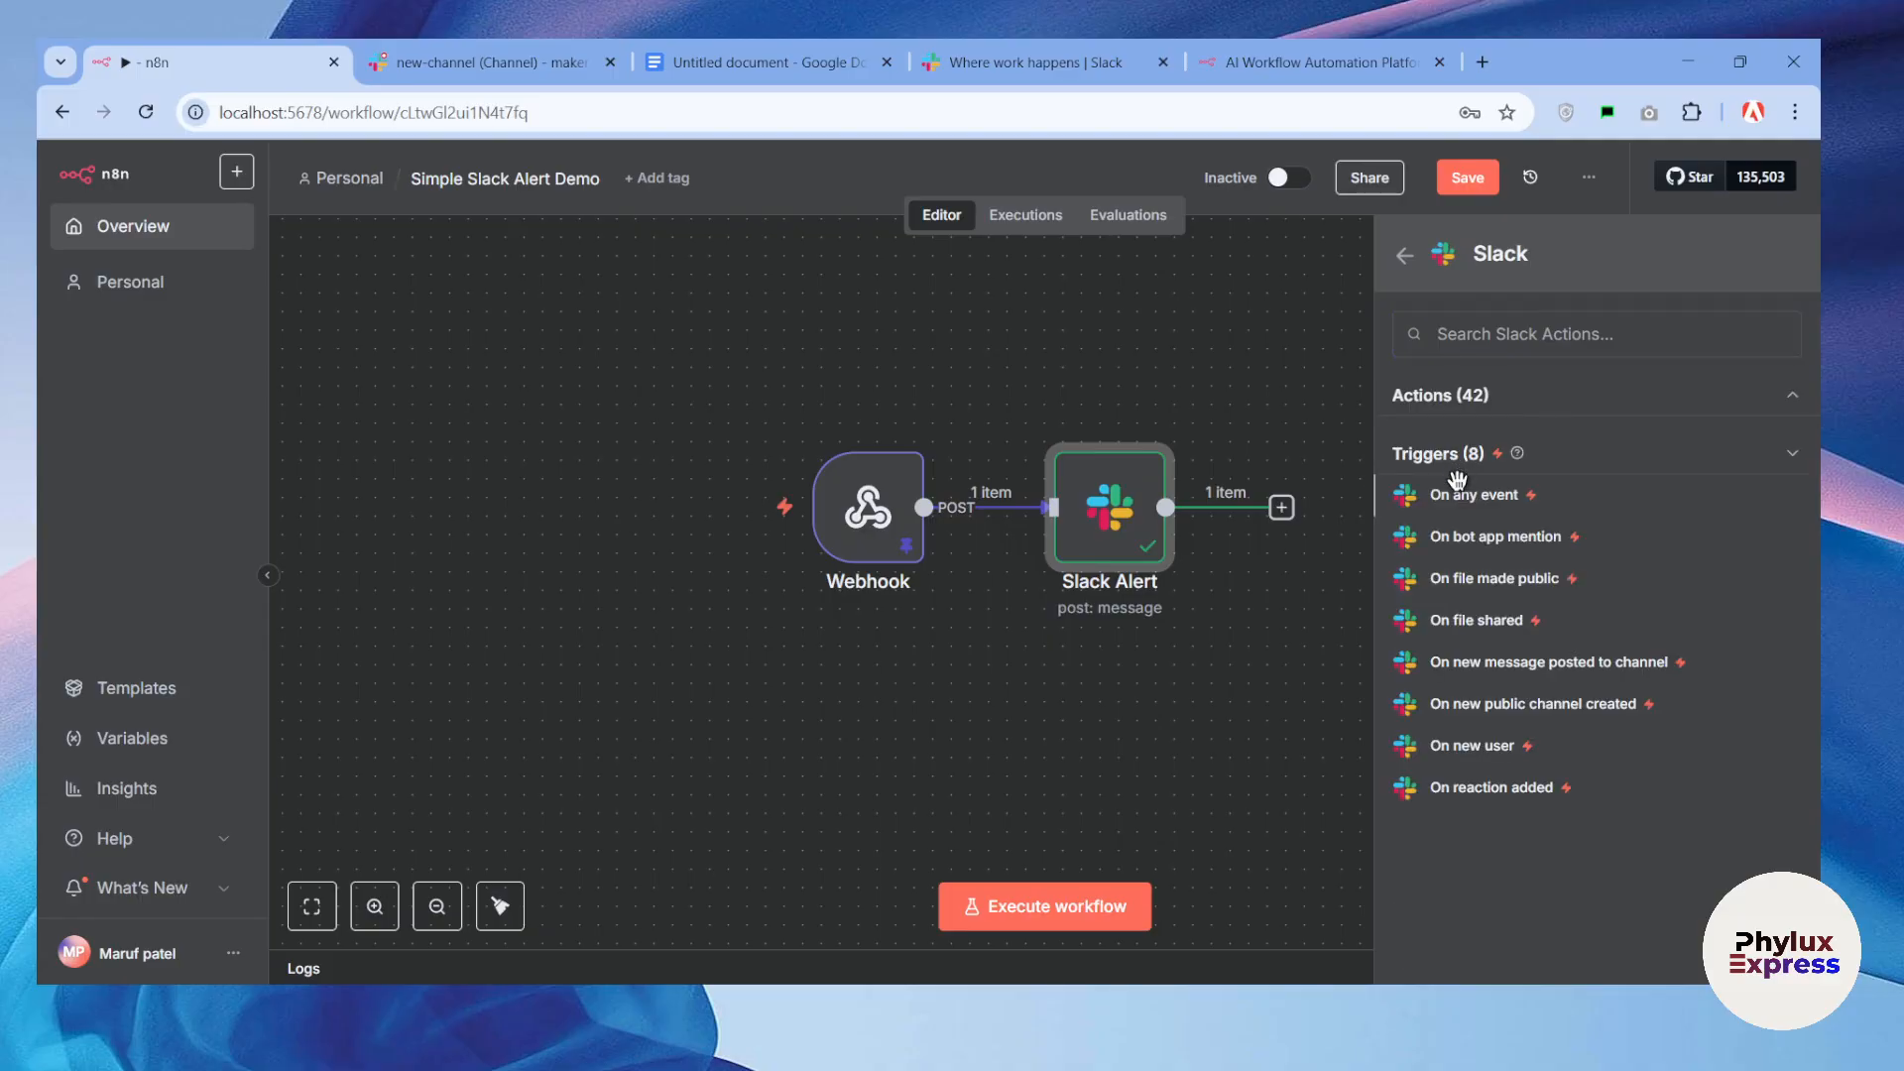
click(1420, 398)
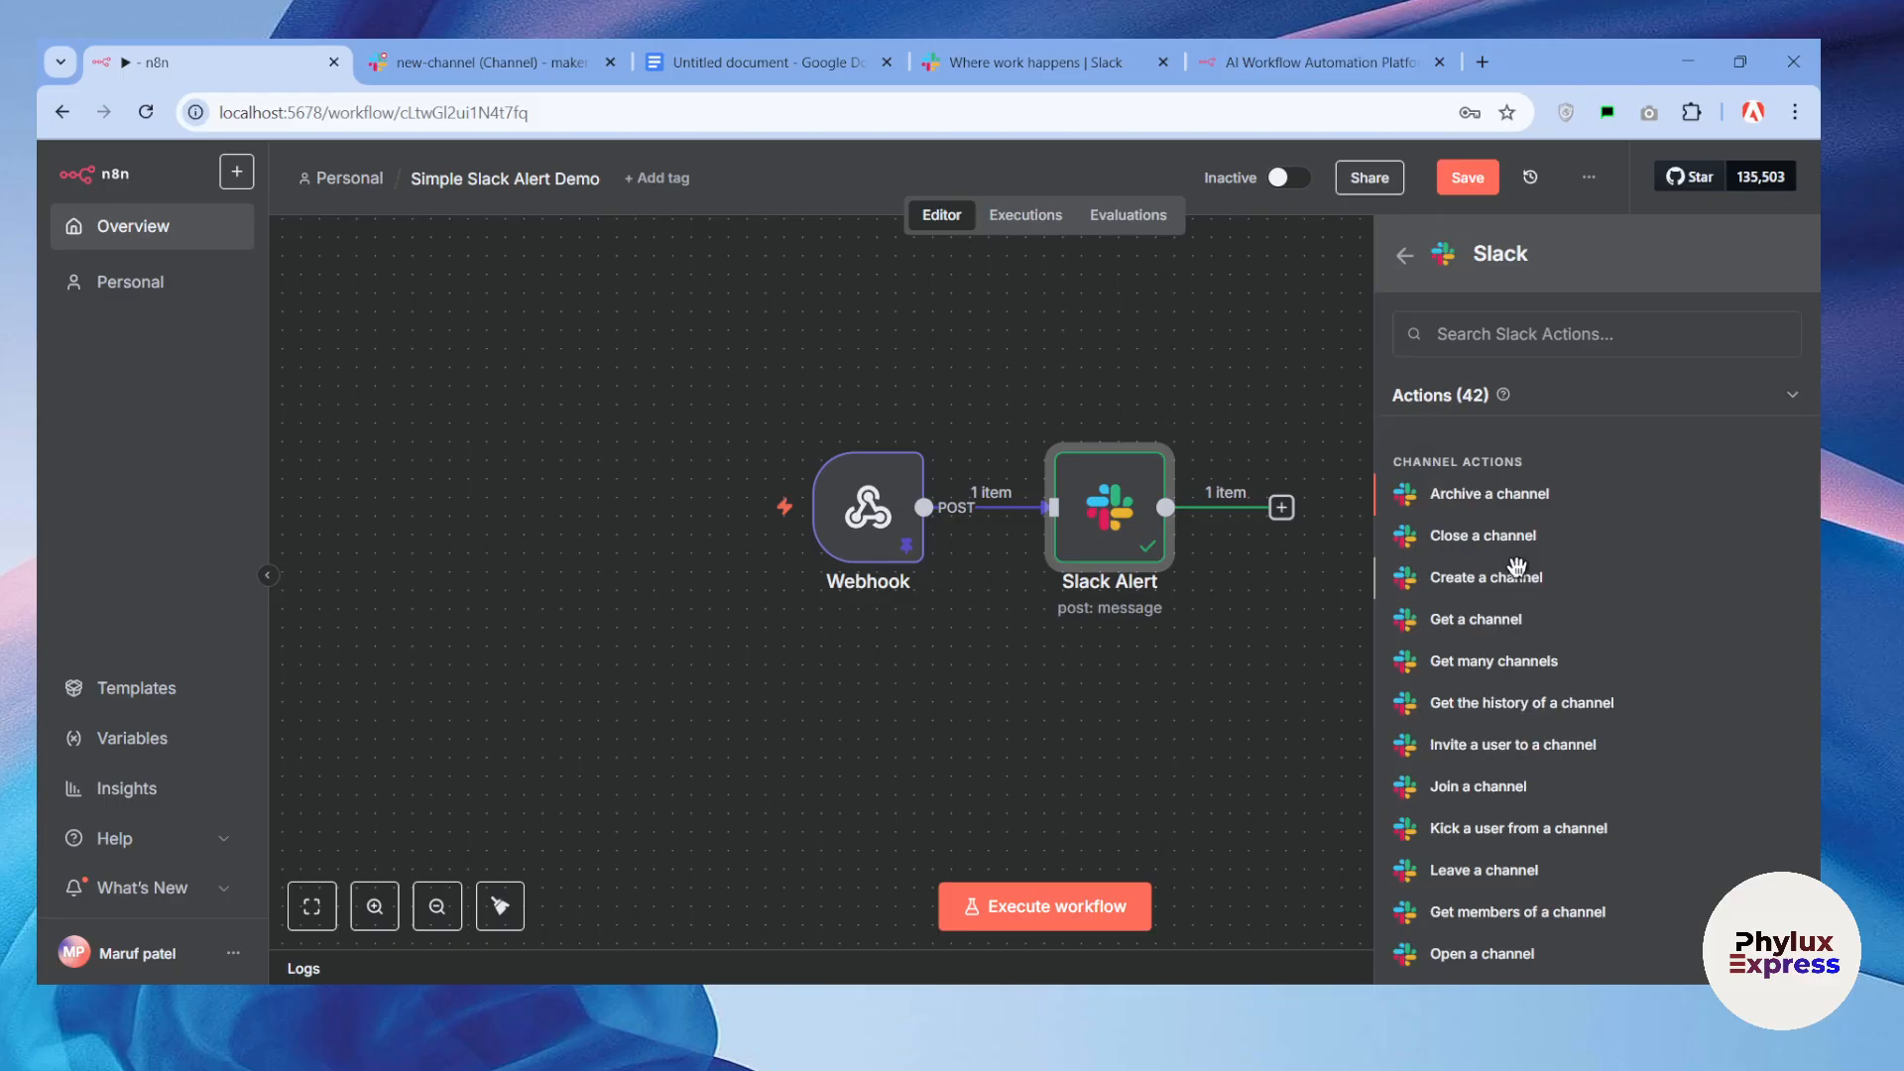
scroll(1513, 491, down, 3)
scroll(1509, 483, down, 6)
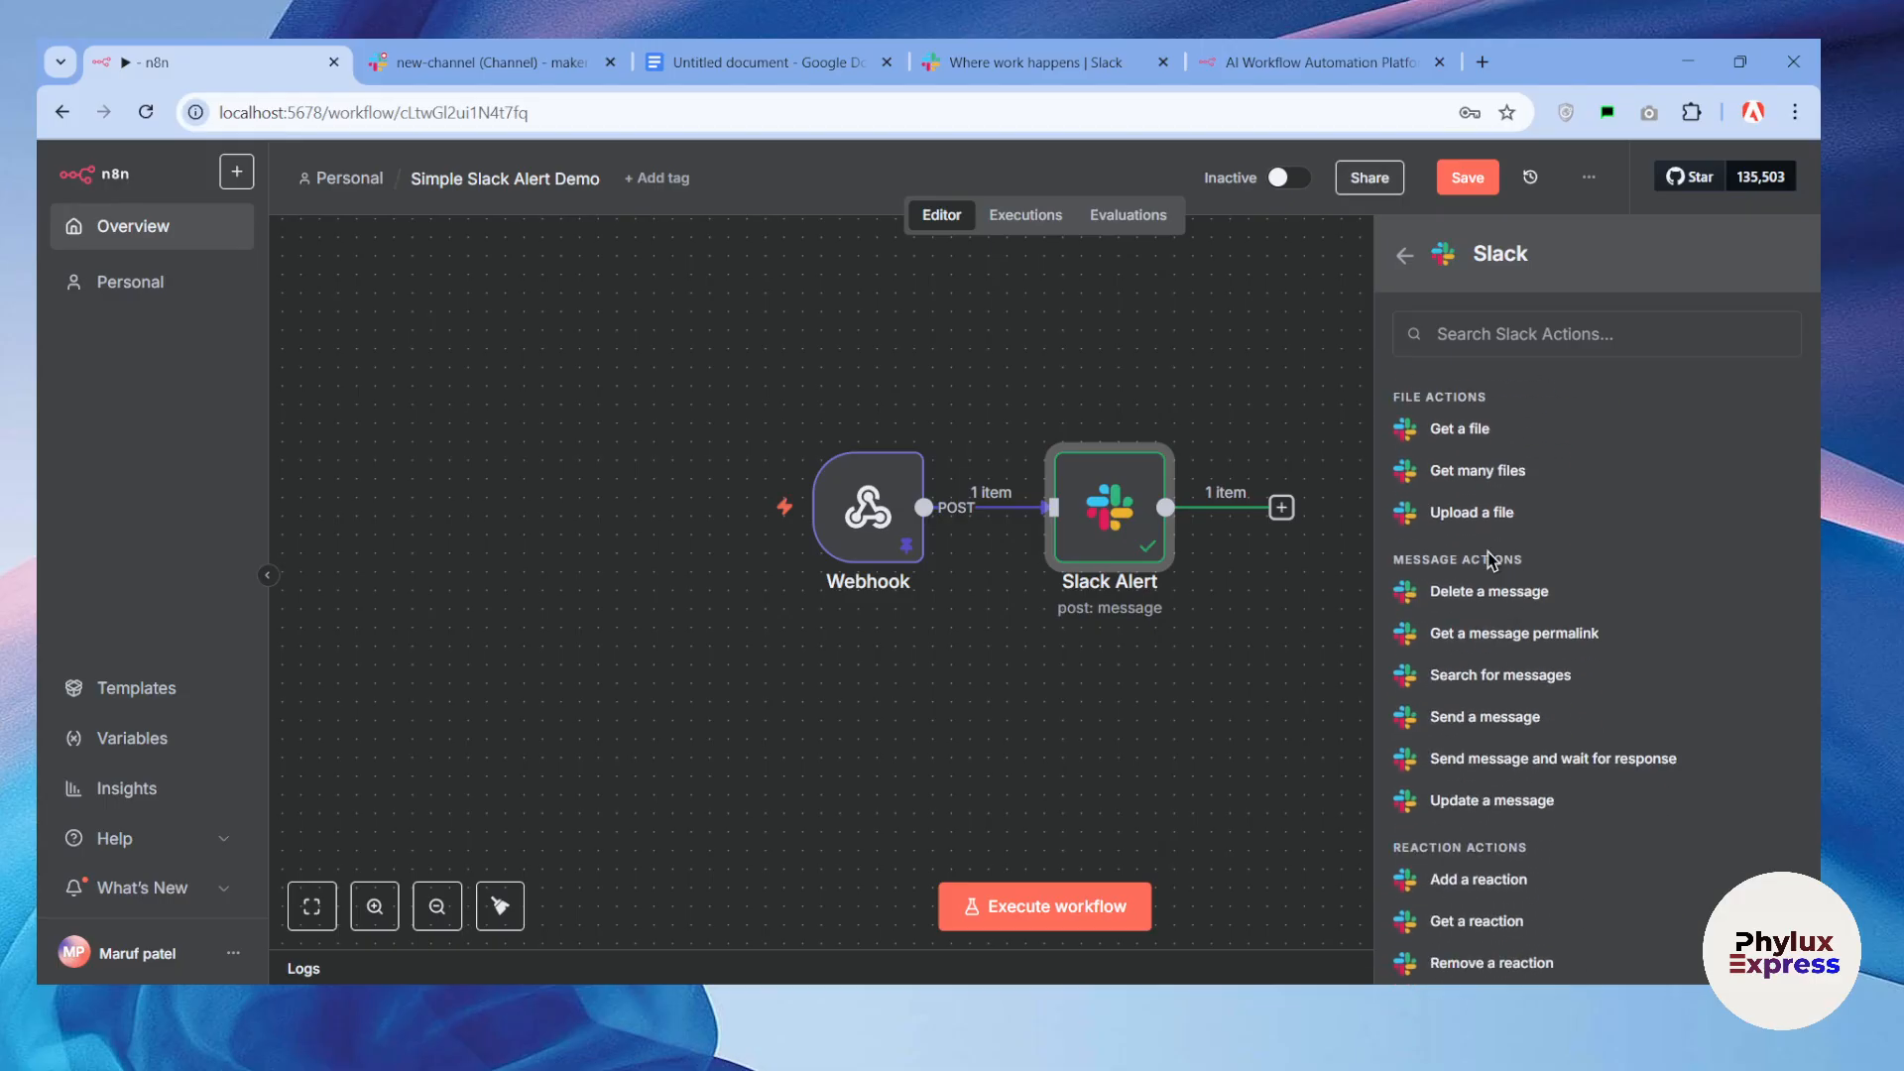
click(1498, 727)
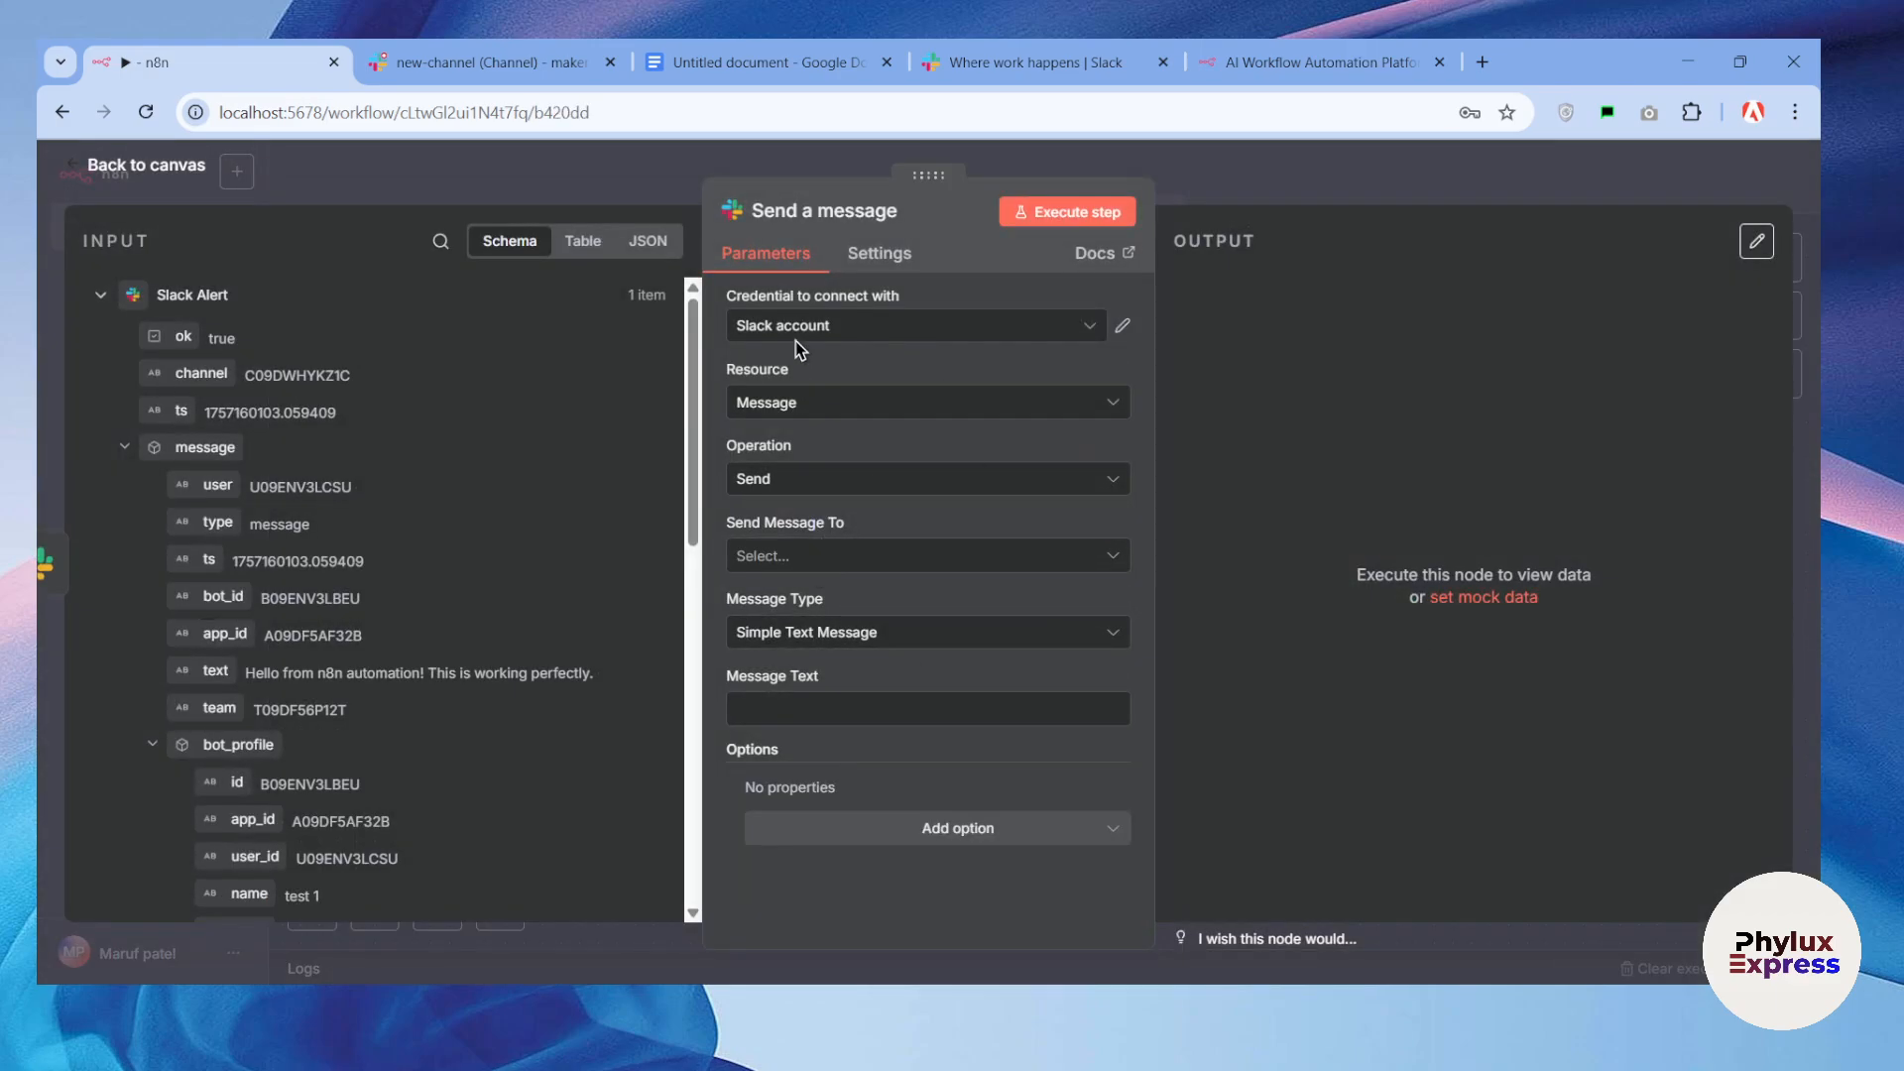
Step: Return to the canvas and delete the Slack Alert node between the Webhook and Send a message nodes
click(1244, 189)
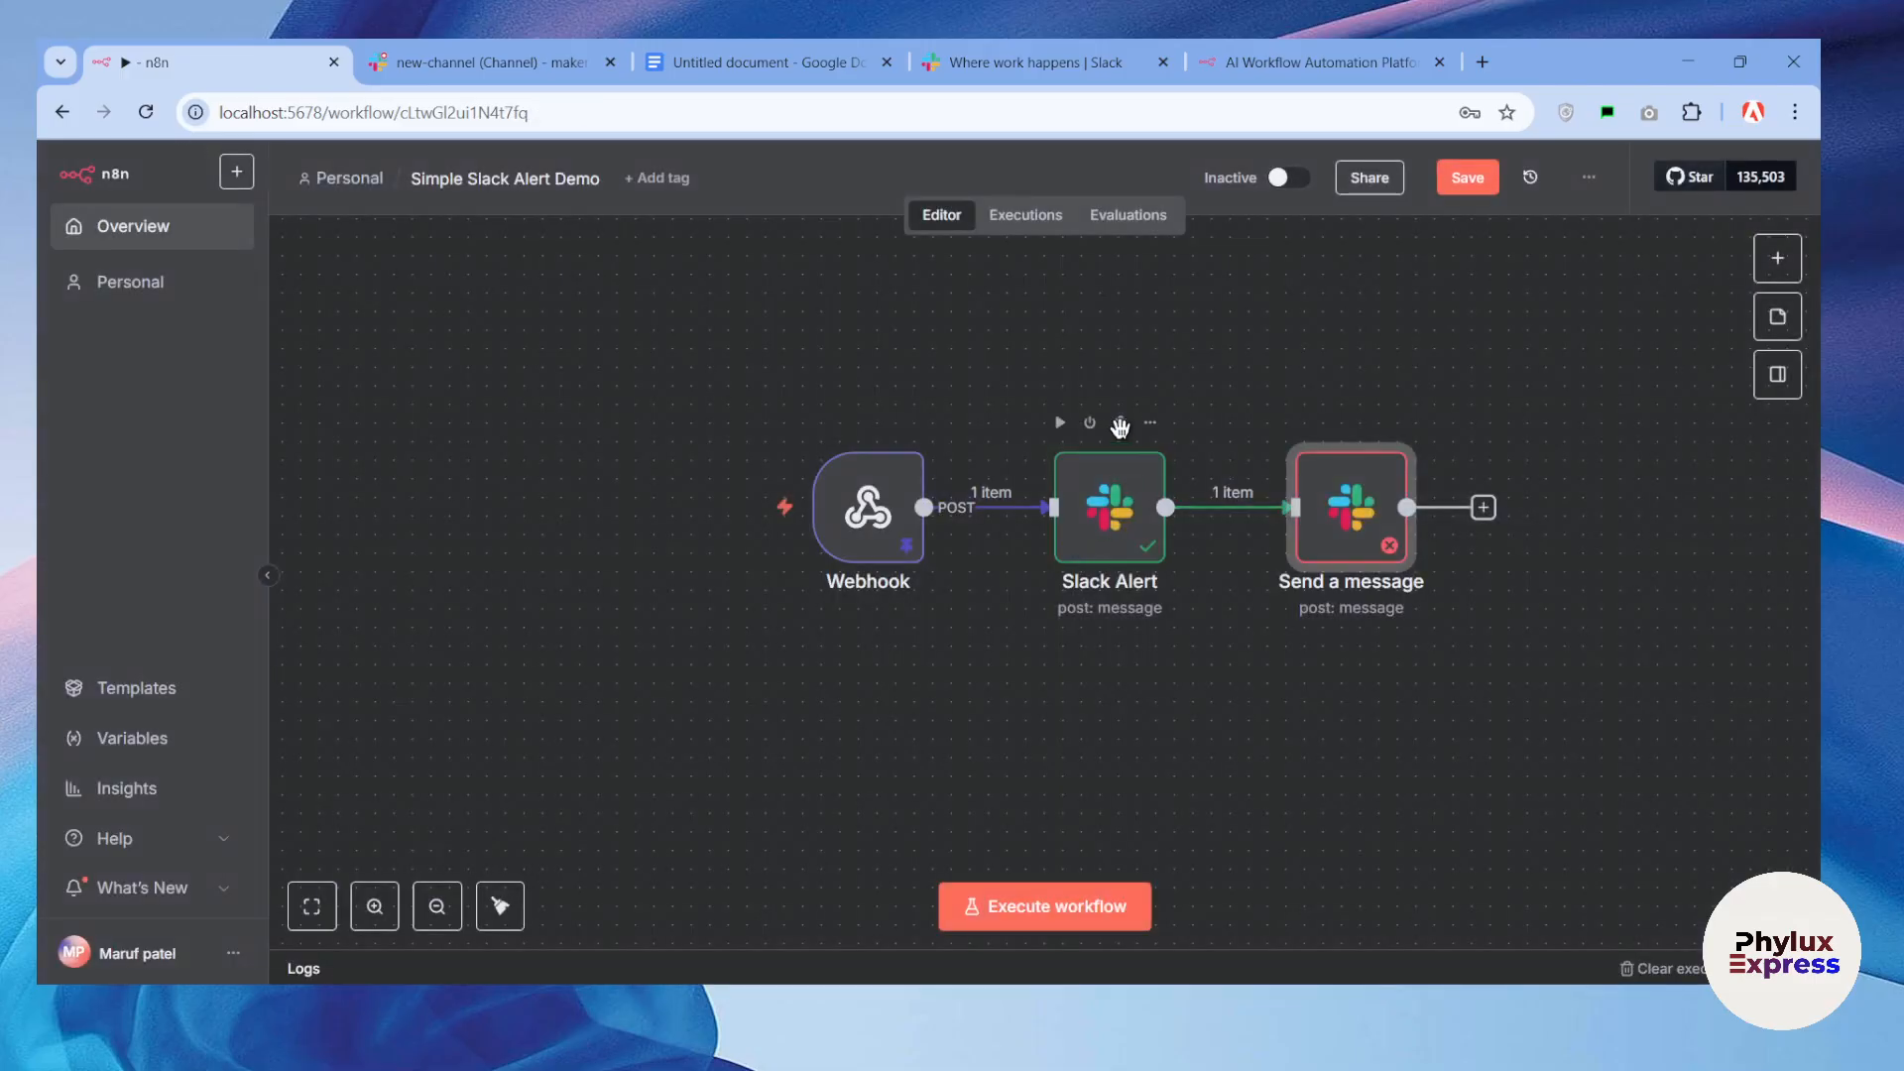
click(1119, 423)
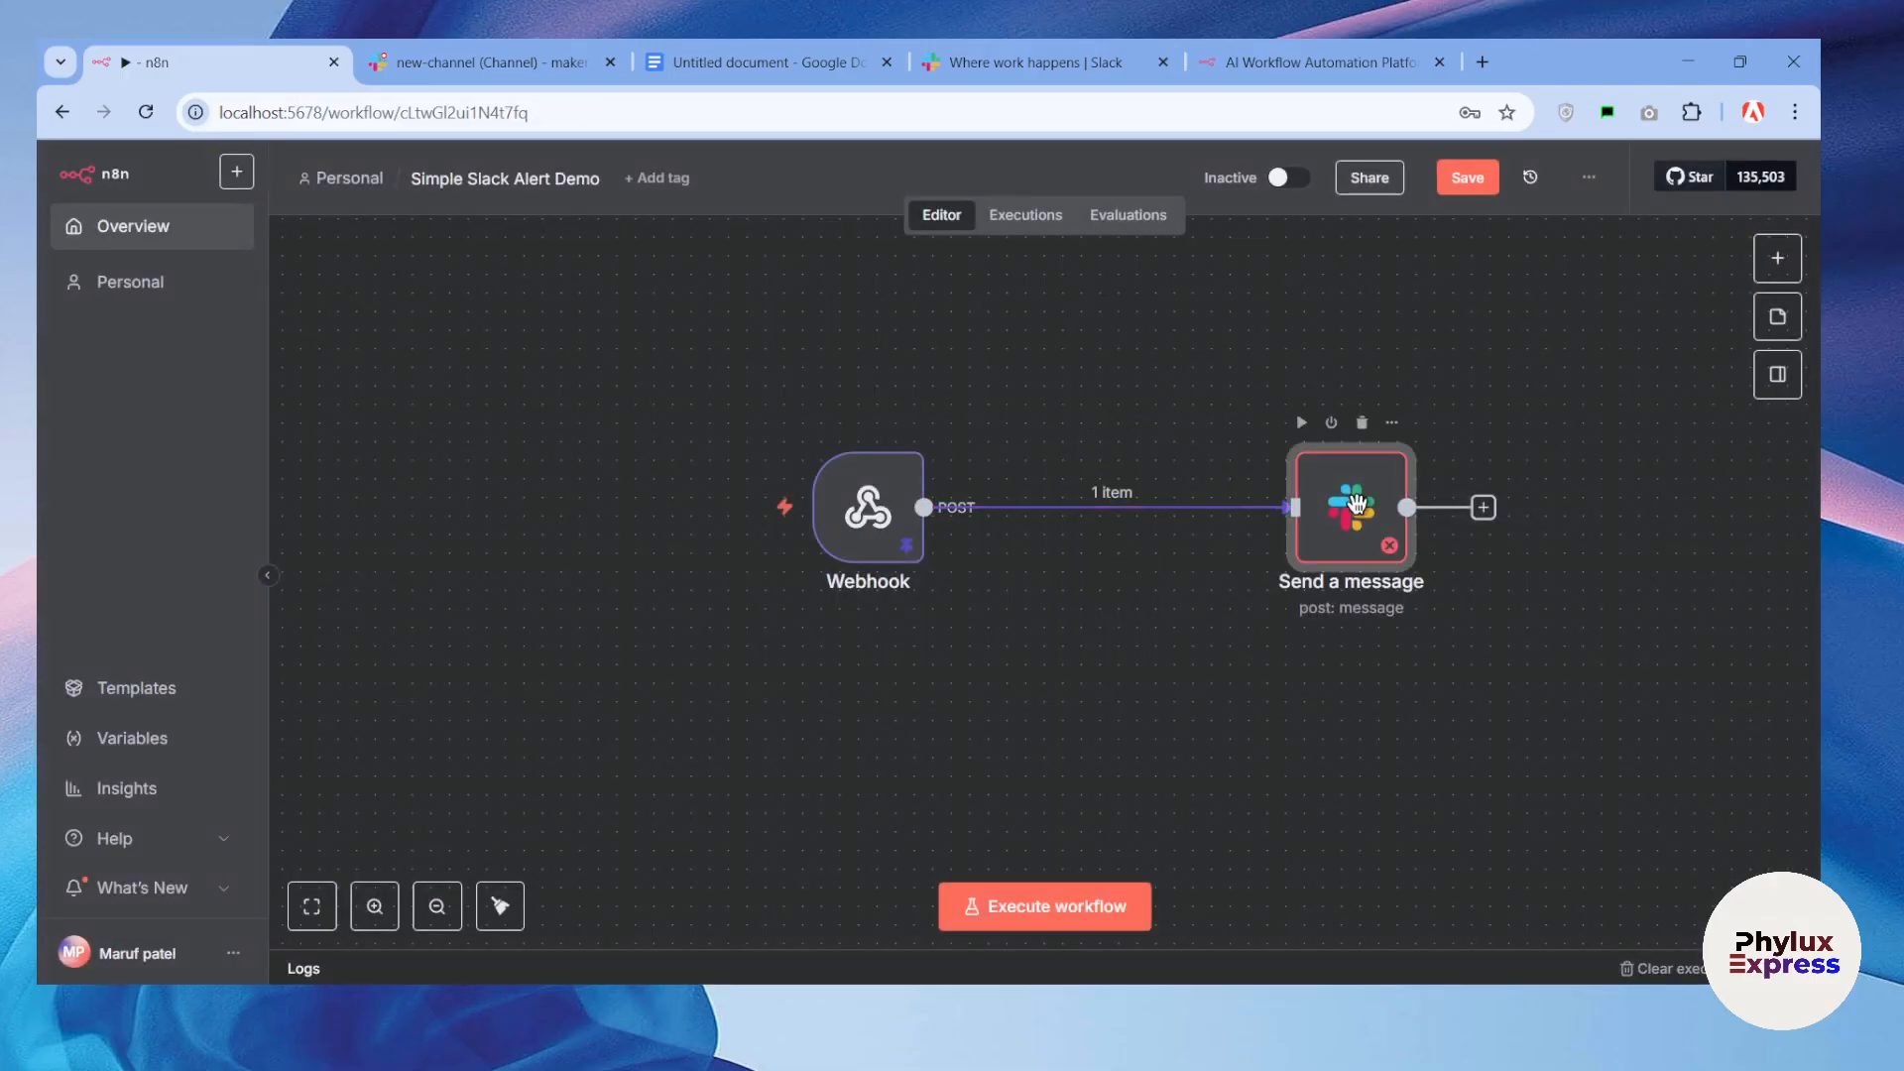
Step: Start creating a new Slack credential from the Send a message node's settings
double_click(1357, 503)
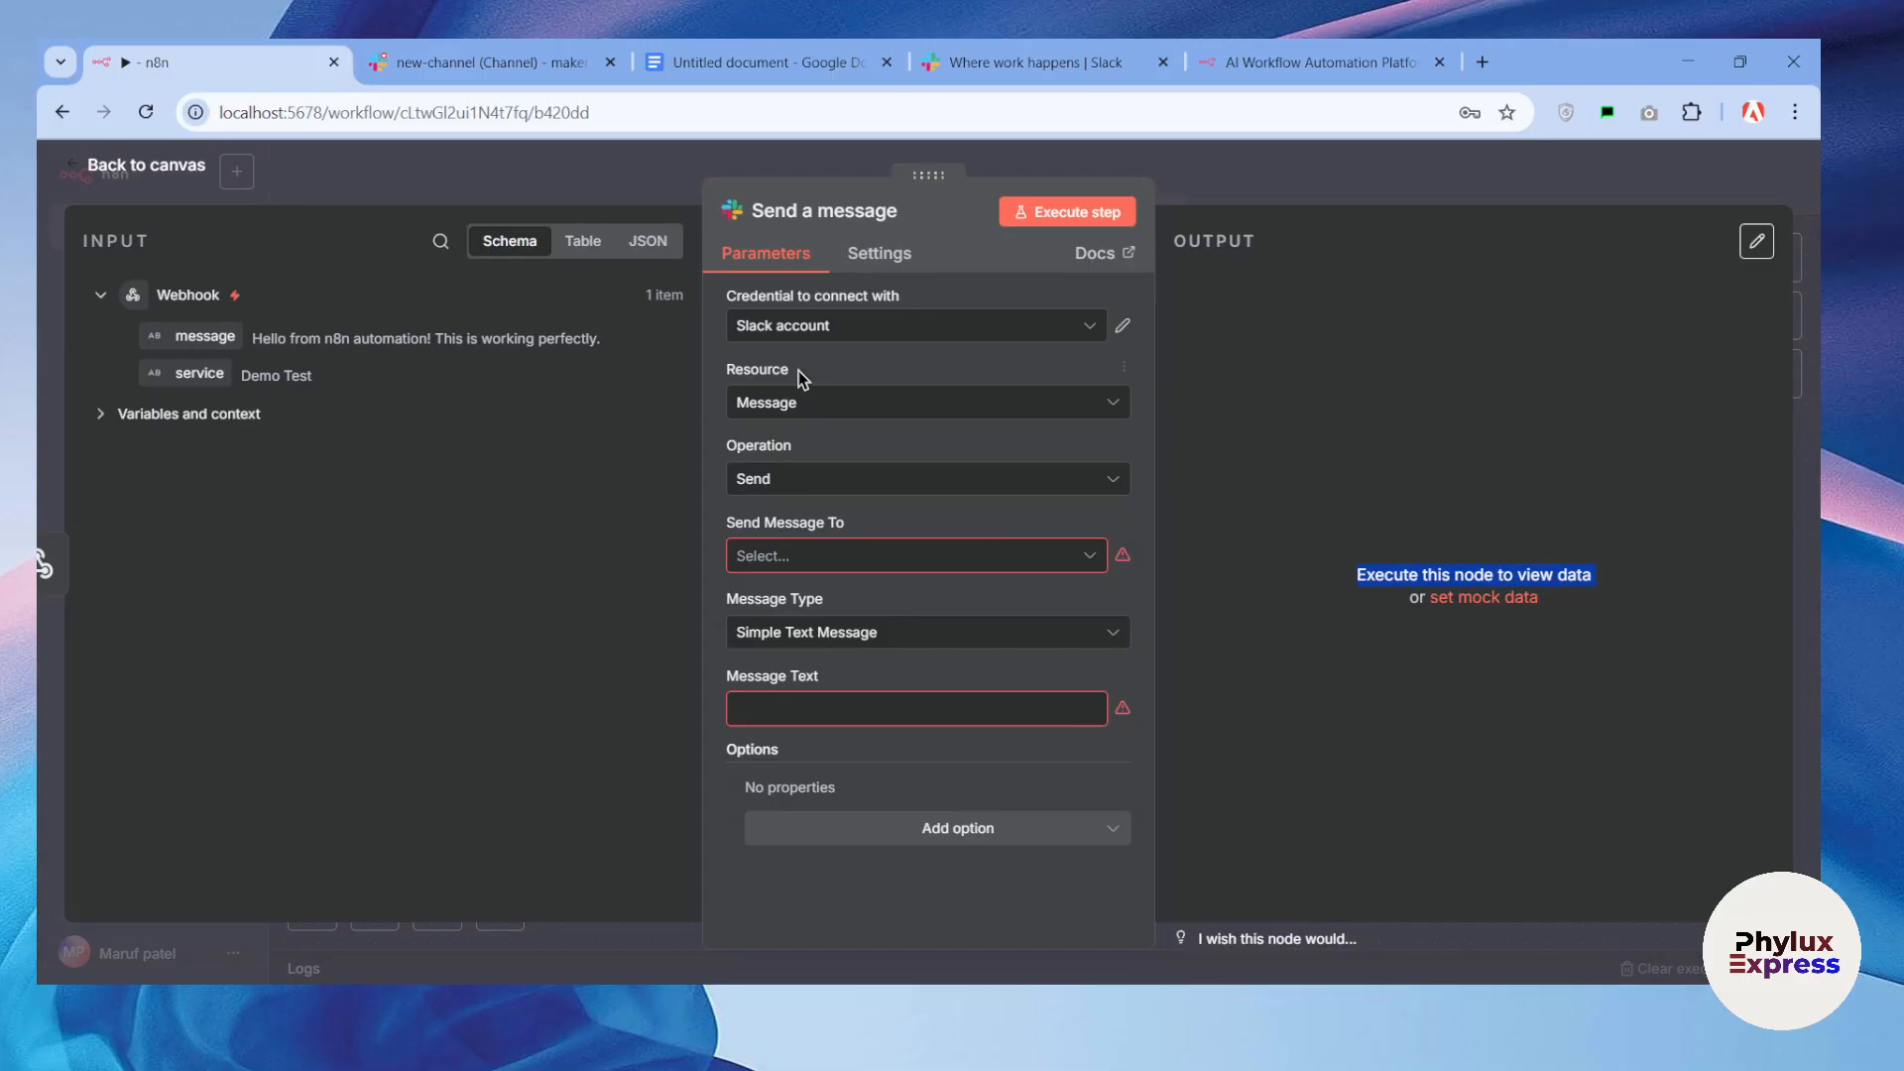
click(835, 328)
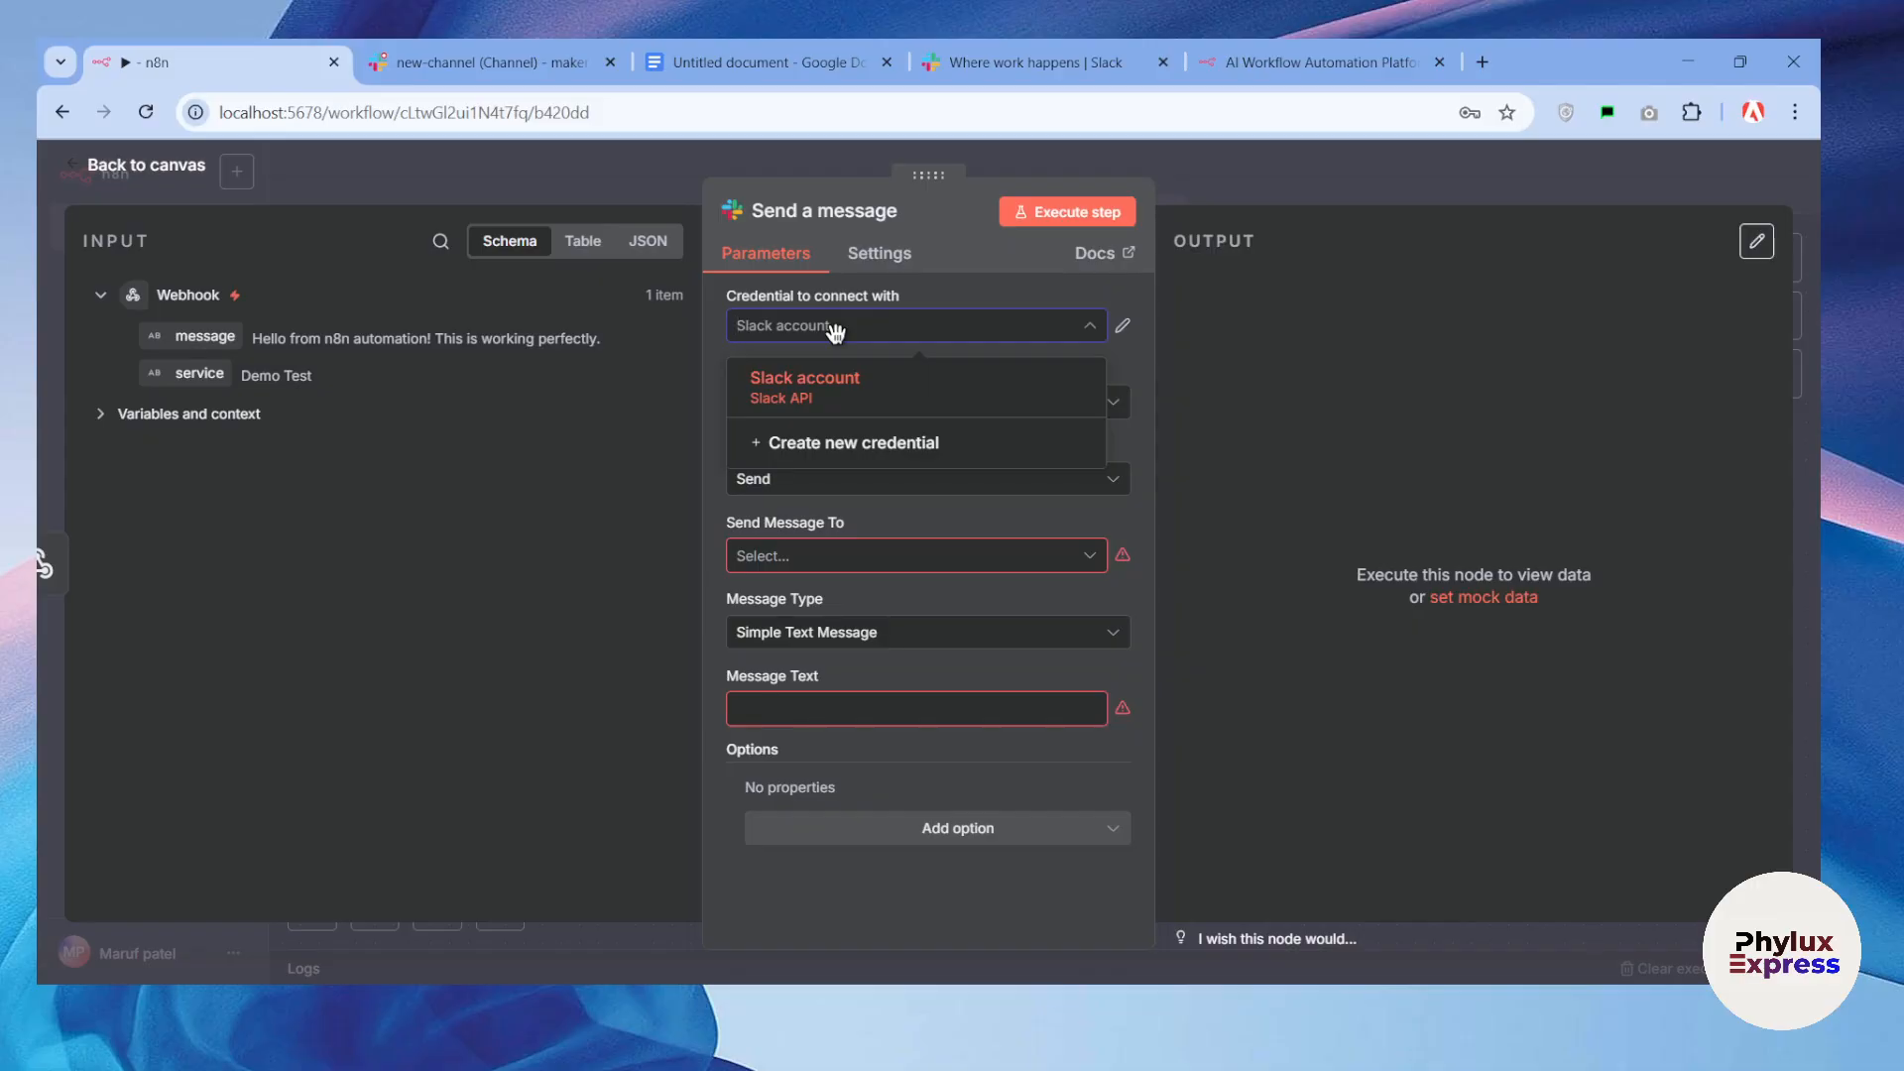
click(830, 449)
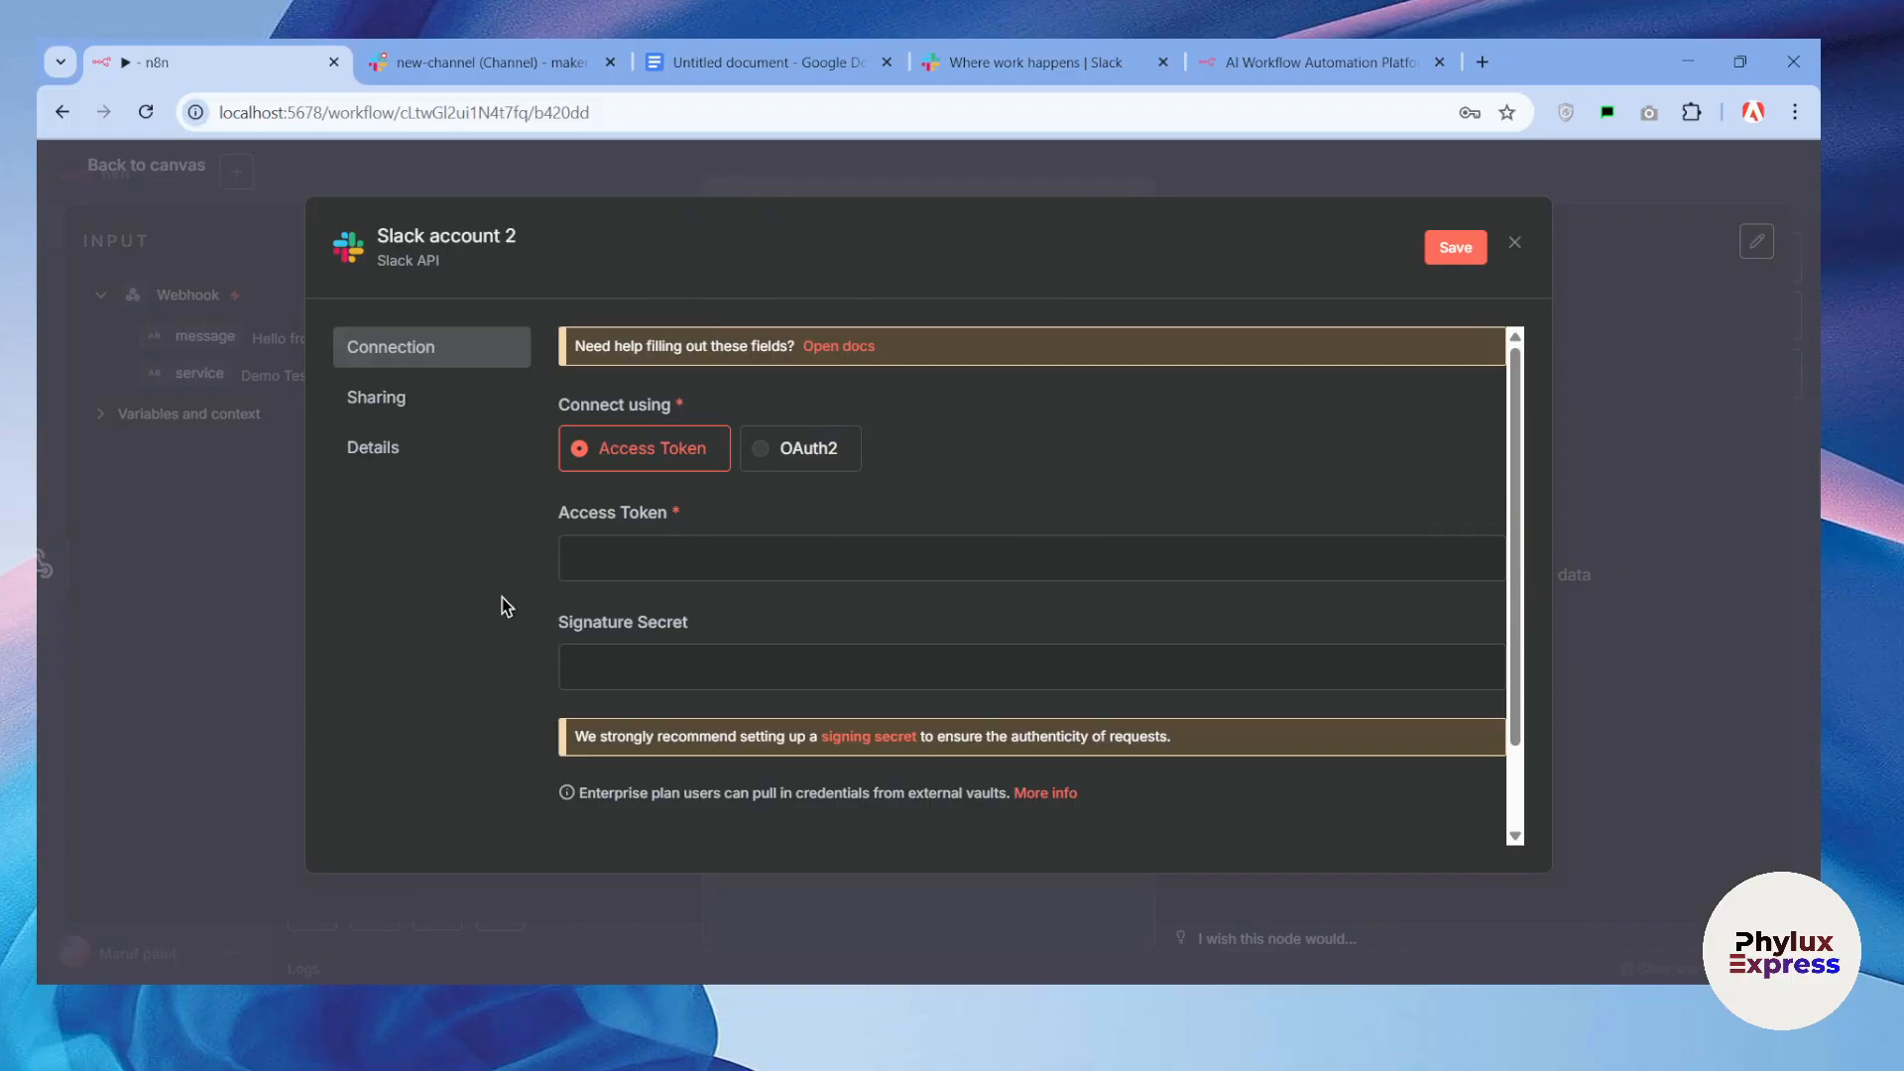
Step: Examine the fields required by the Access Token and OAuth2 connection methods, ending with Access Token selected
click(630, 560)
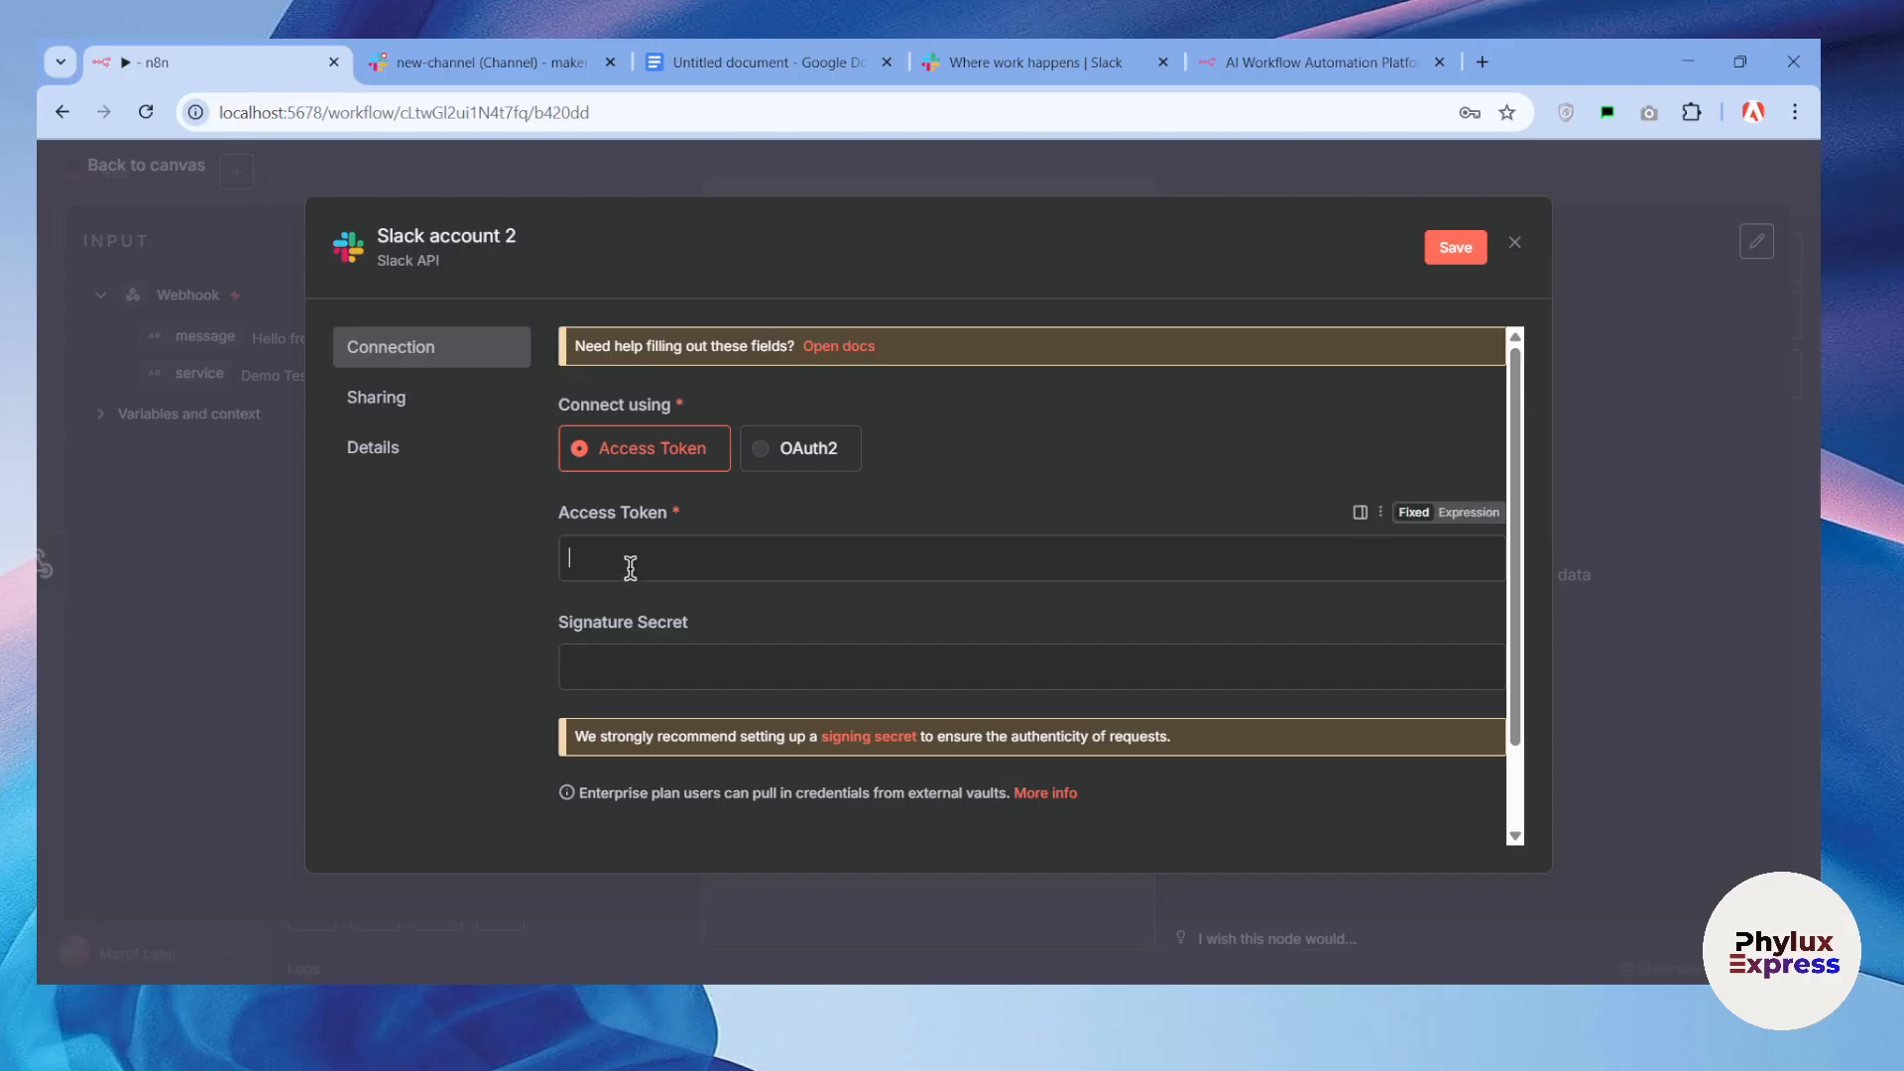
click(632, 663)
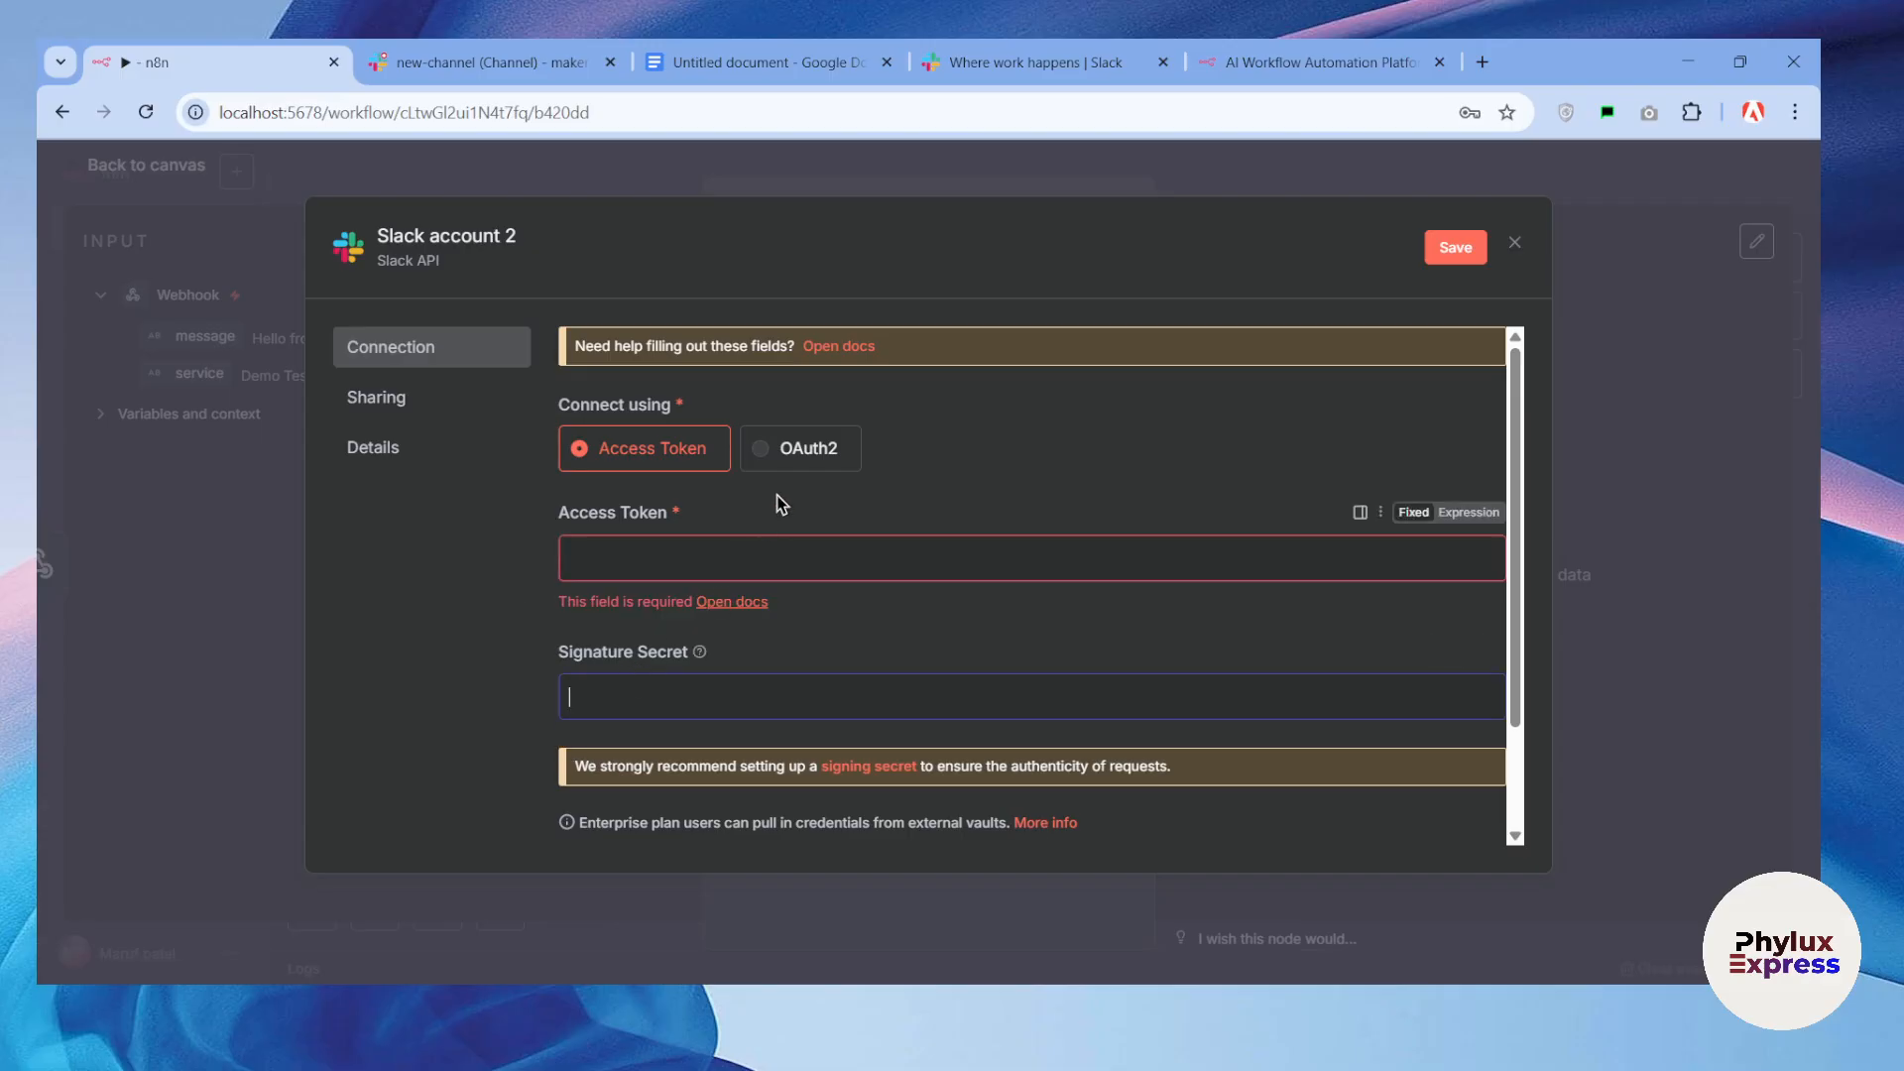
click(797, 453)
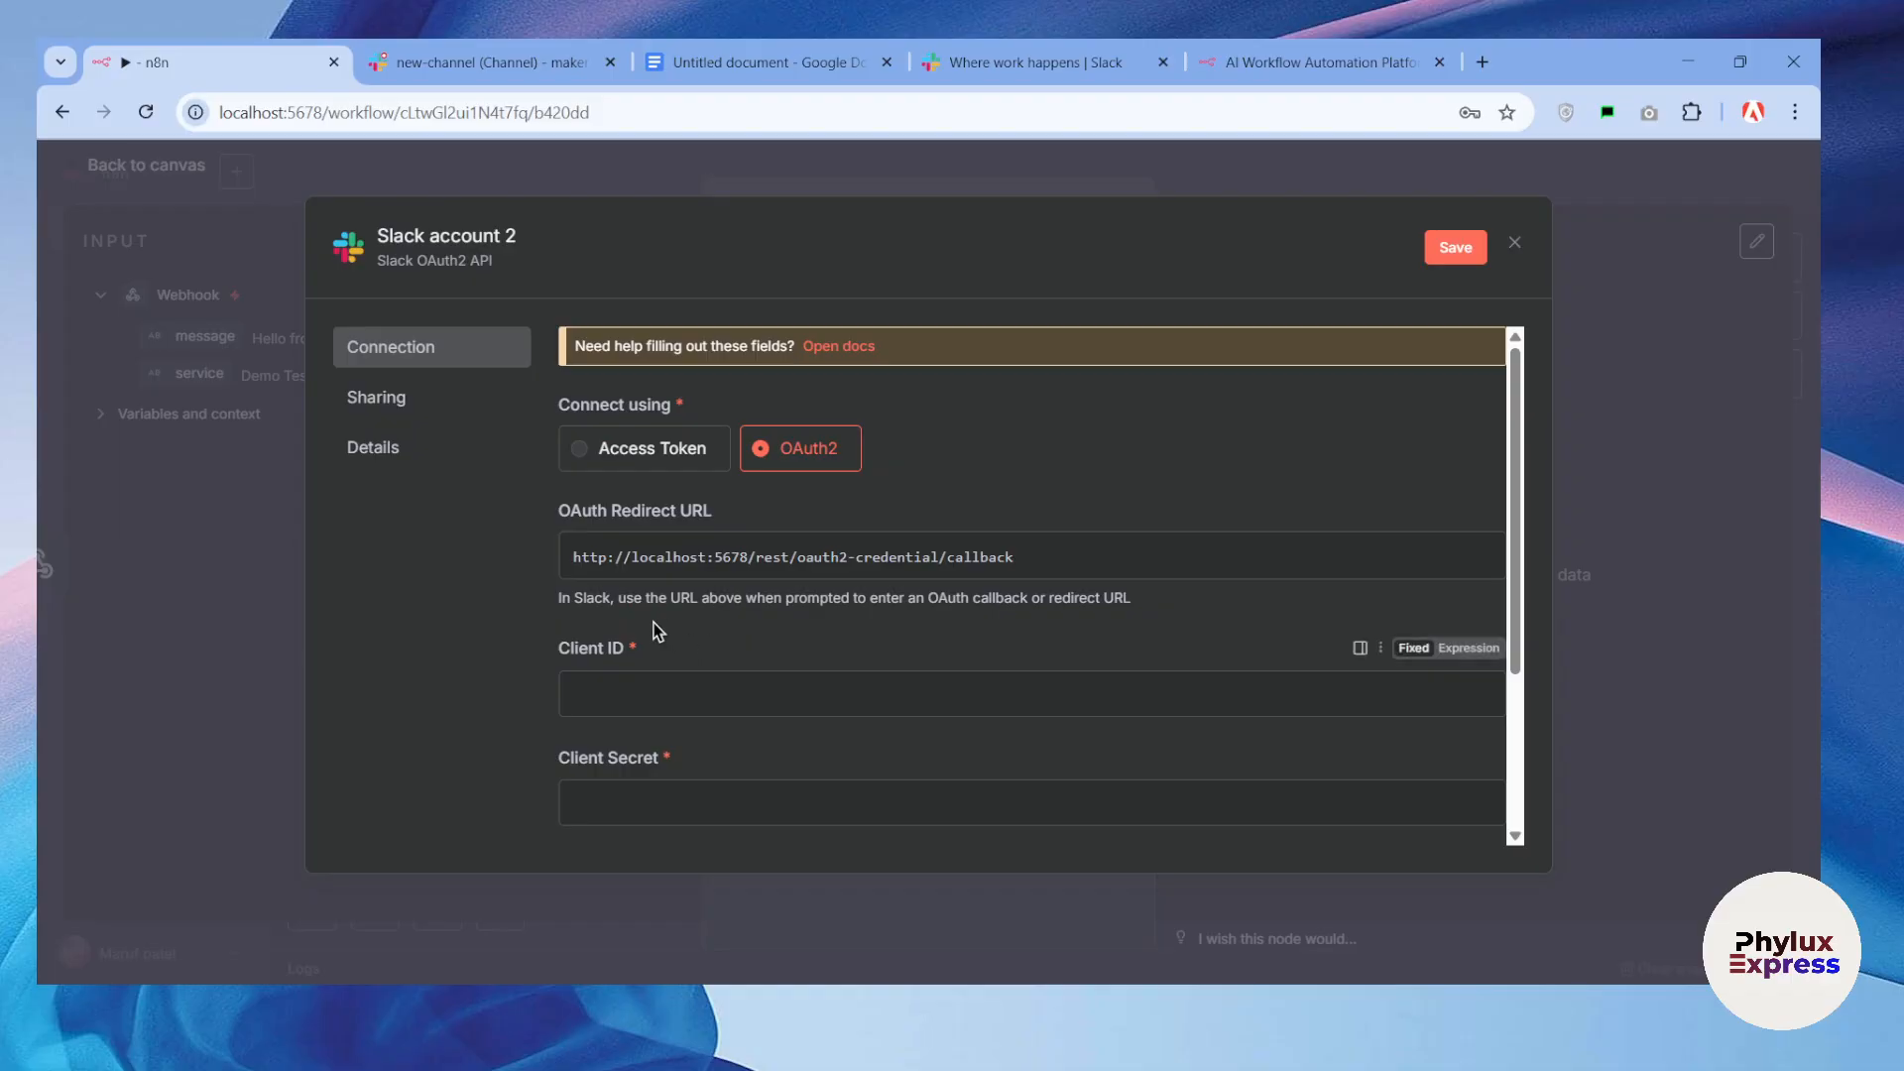
scroll(658, 624, down, 3)
click(647, 565)
click(650, 462)
click(650, 570)
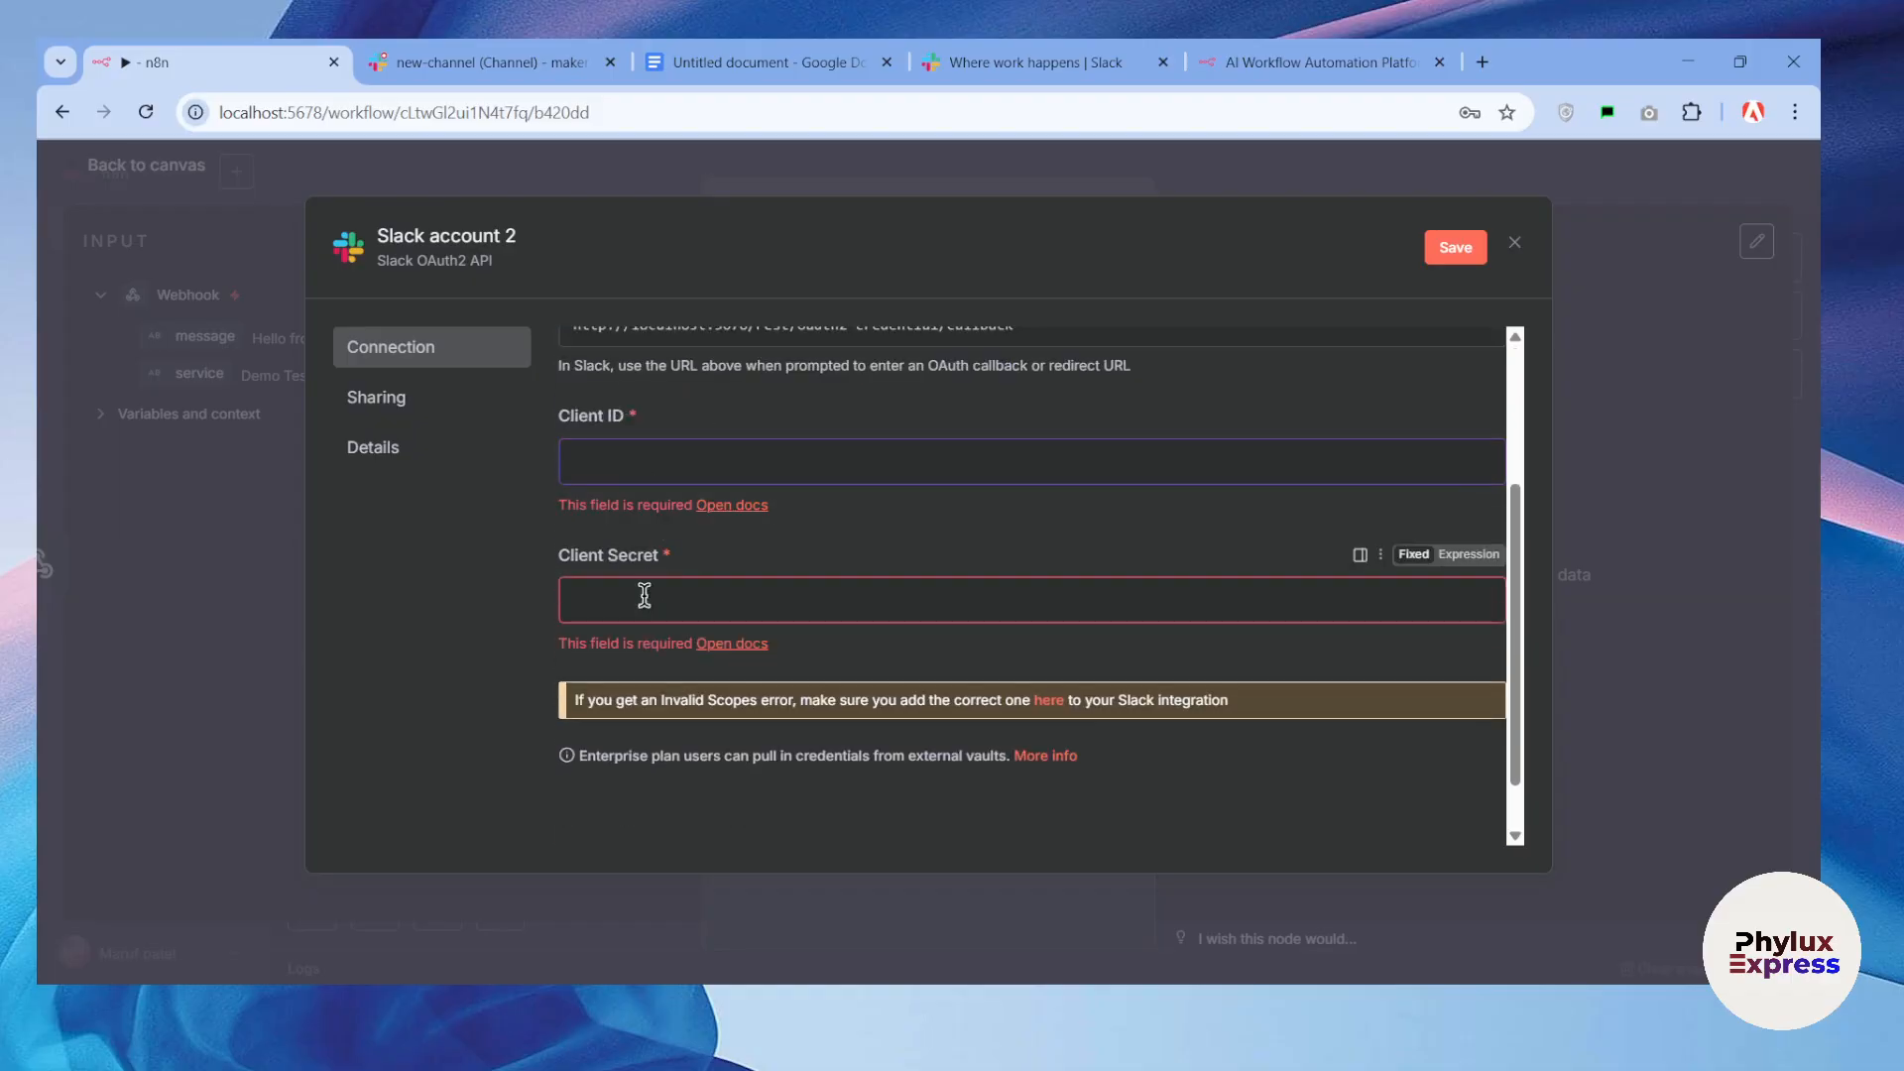
scroll(645, 595, up, 3)
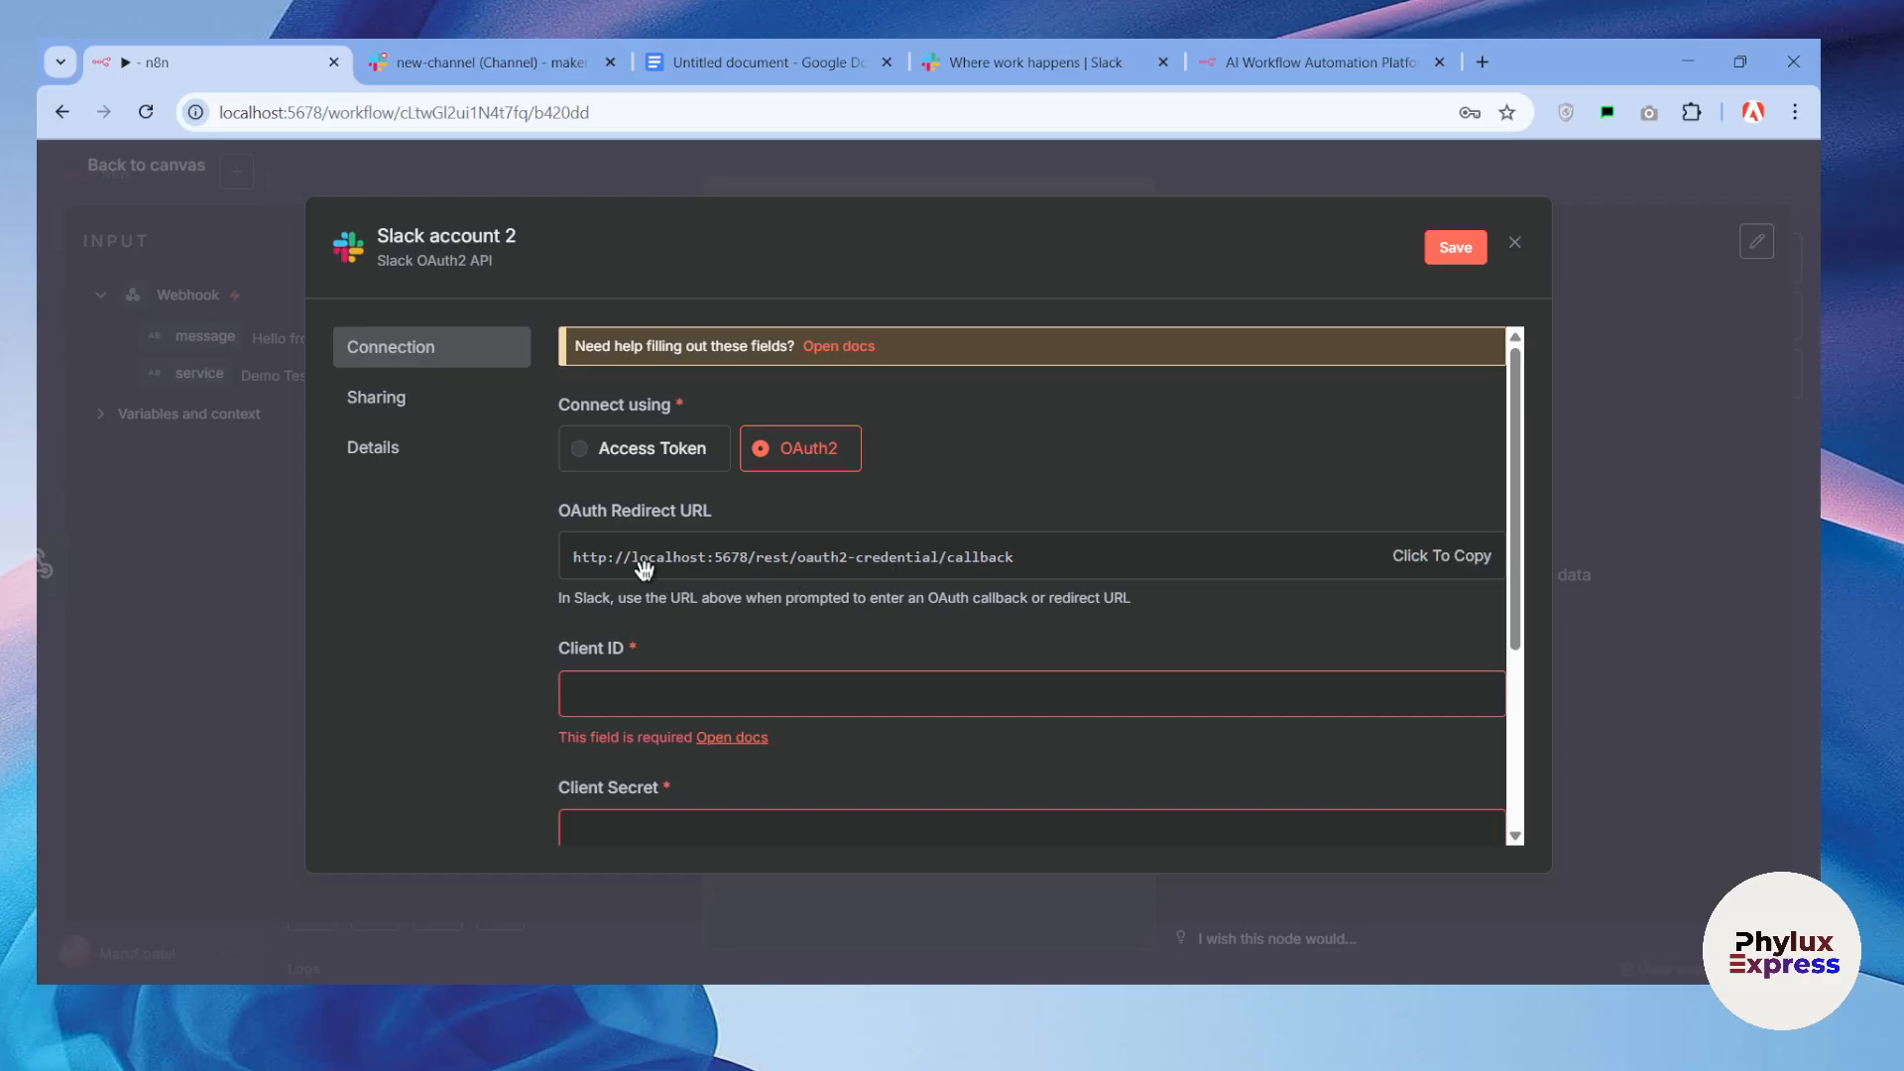
click(641, 458)
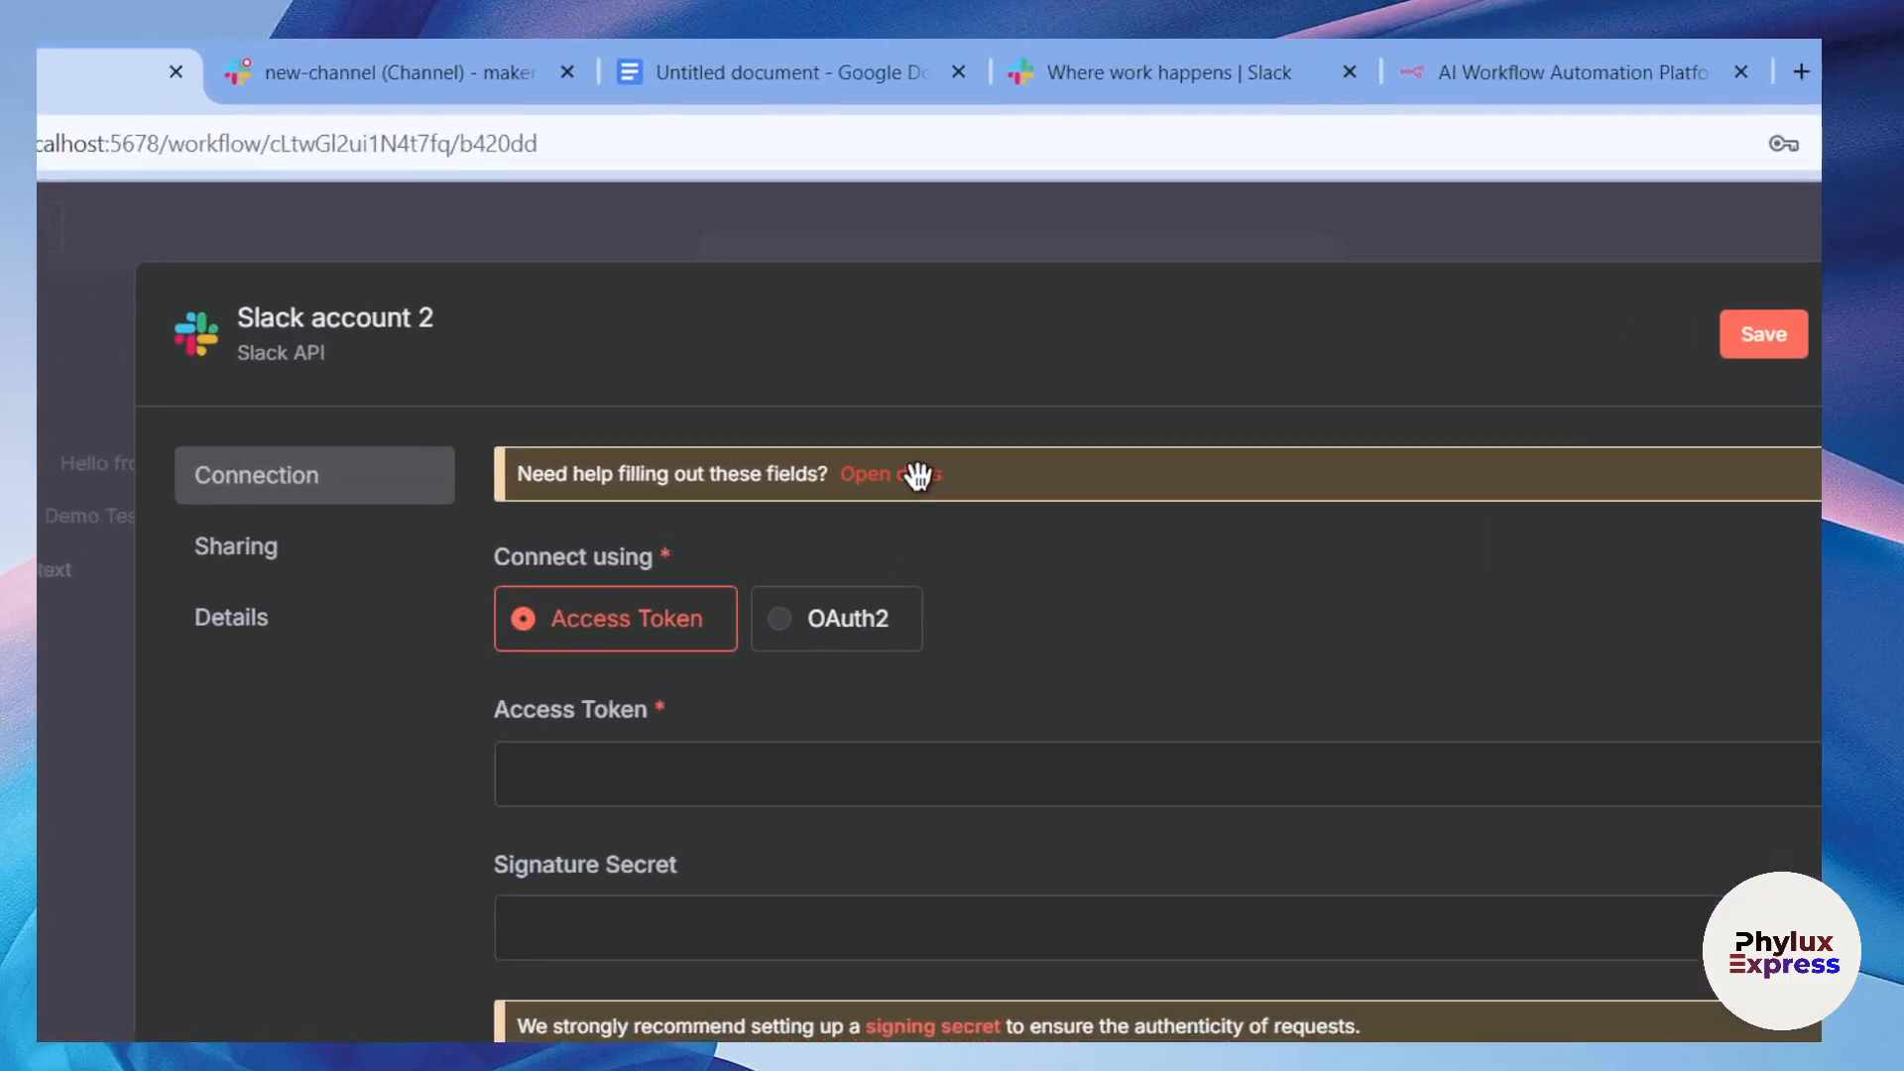
Step: Open the credential's help documentation and read the instructions for using an API access token
click(858, 347)
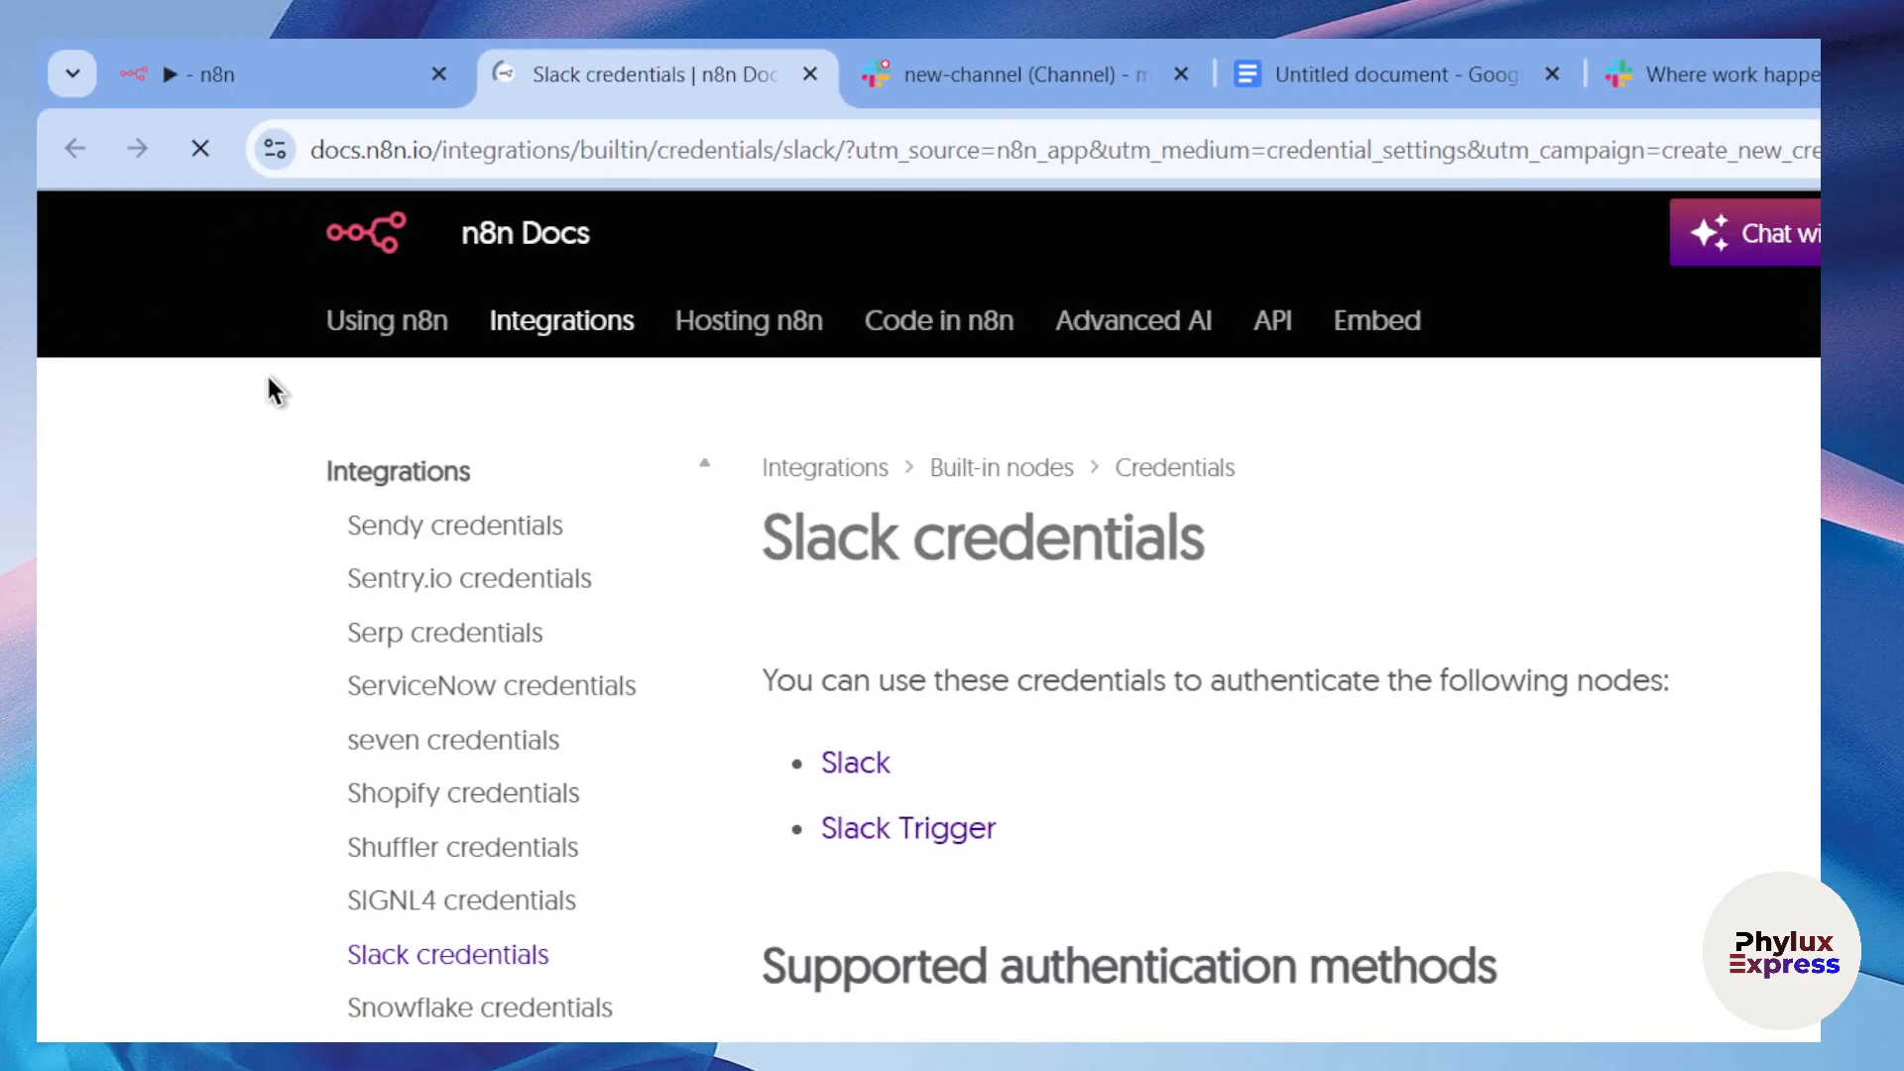
scroll(1424, 791, down, 2)
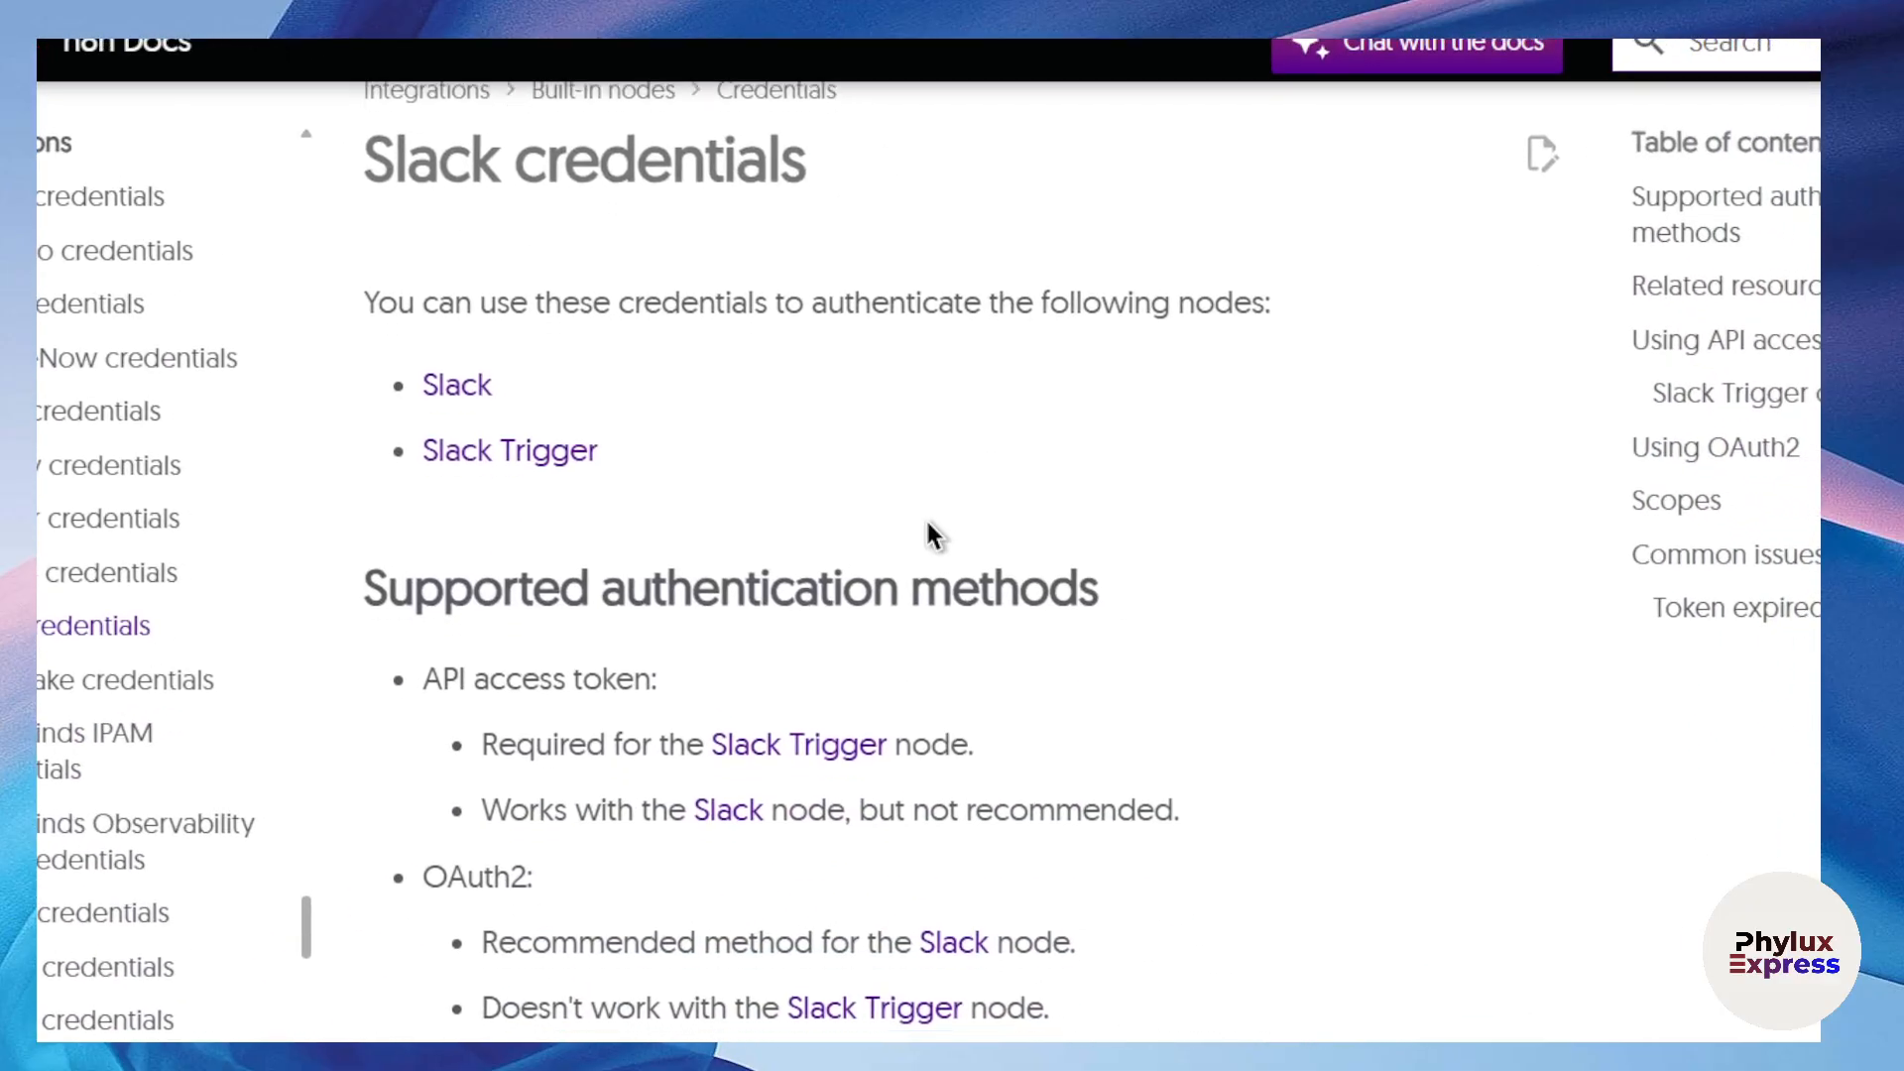
scroll(933, 536, down, 3)
scroll(863, 588, down, 4)
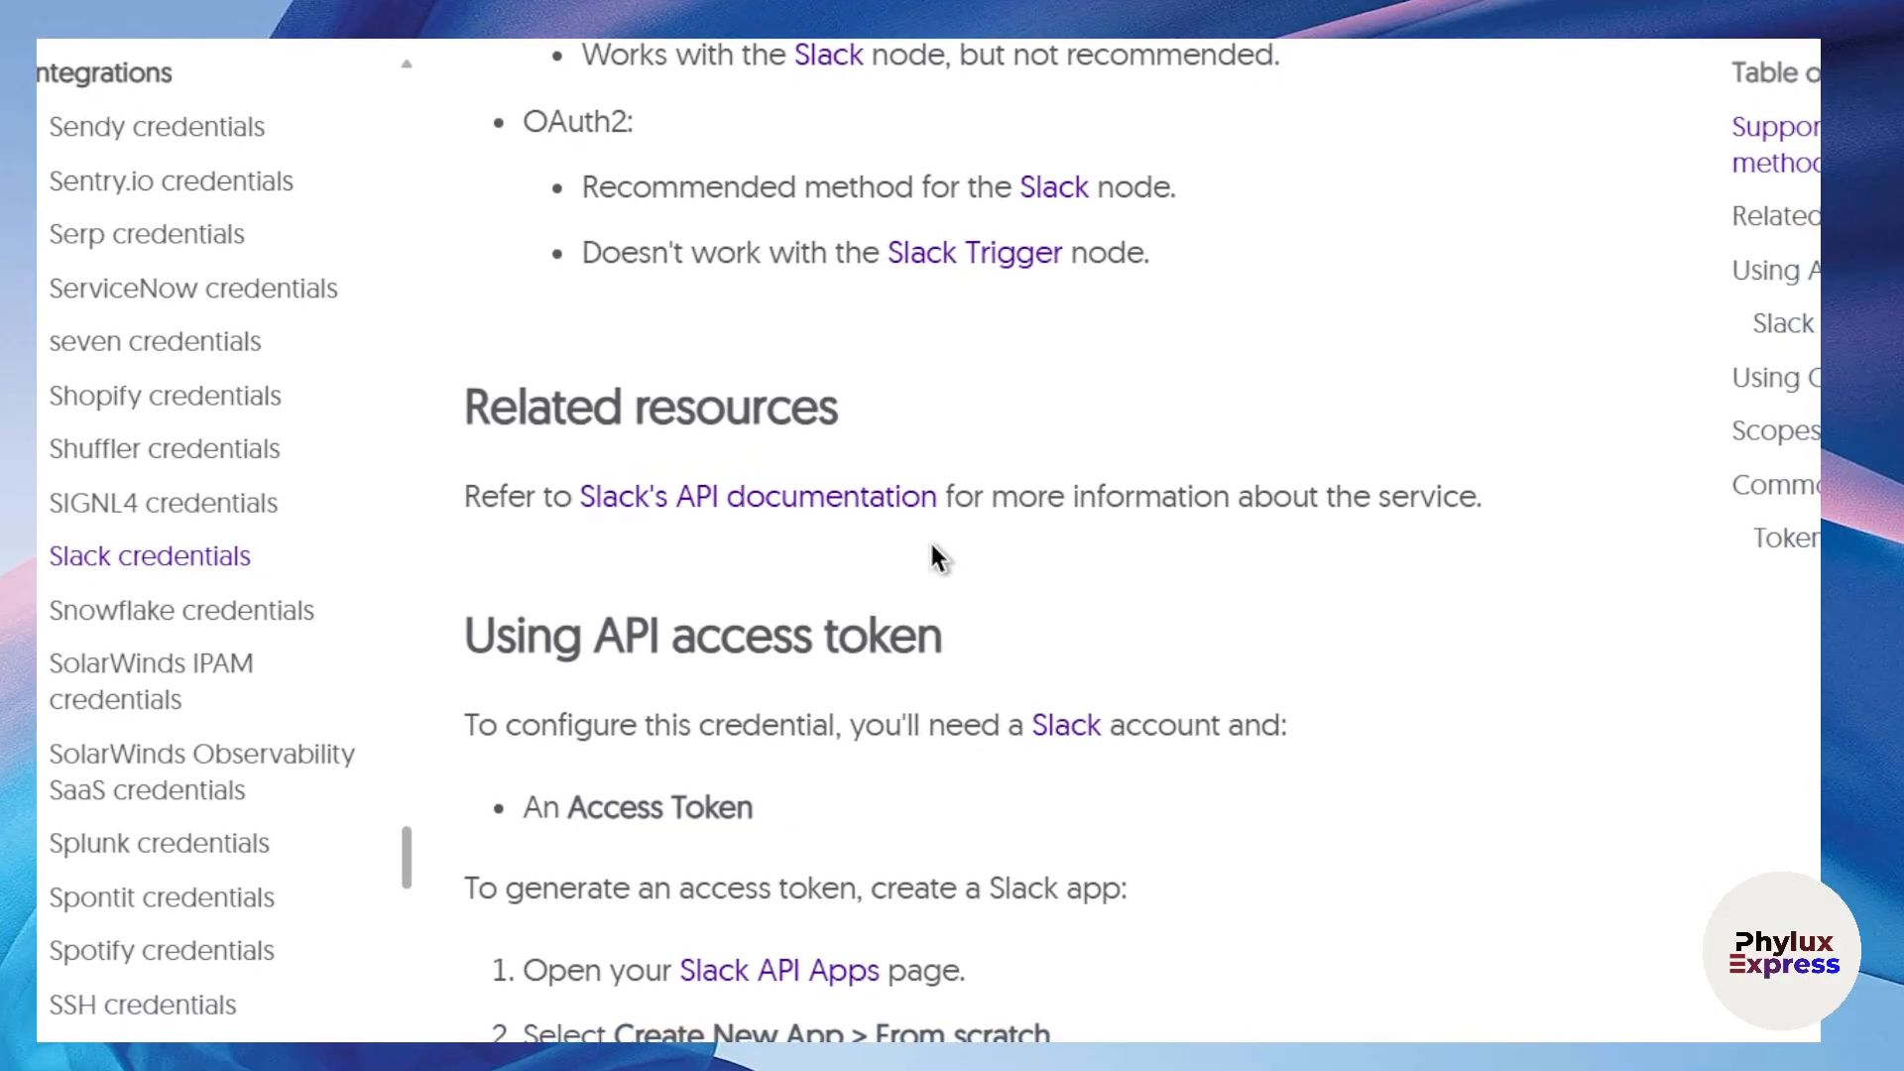
scroll(791, 672, down, 2)
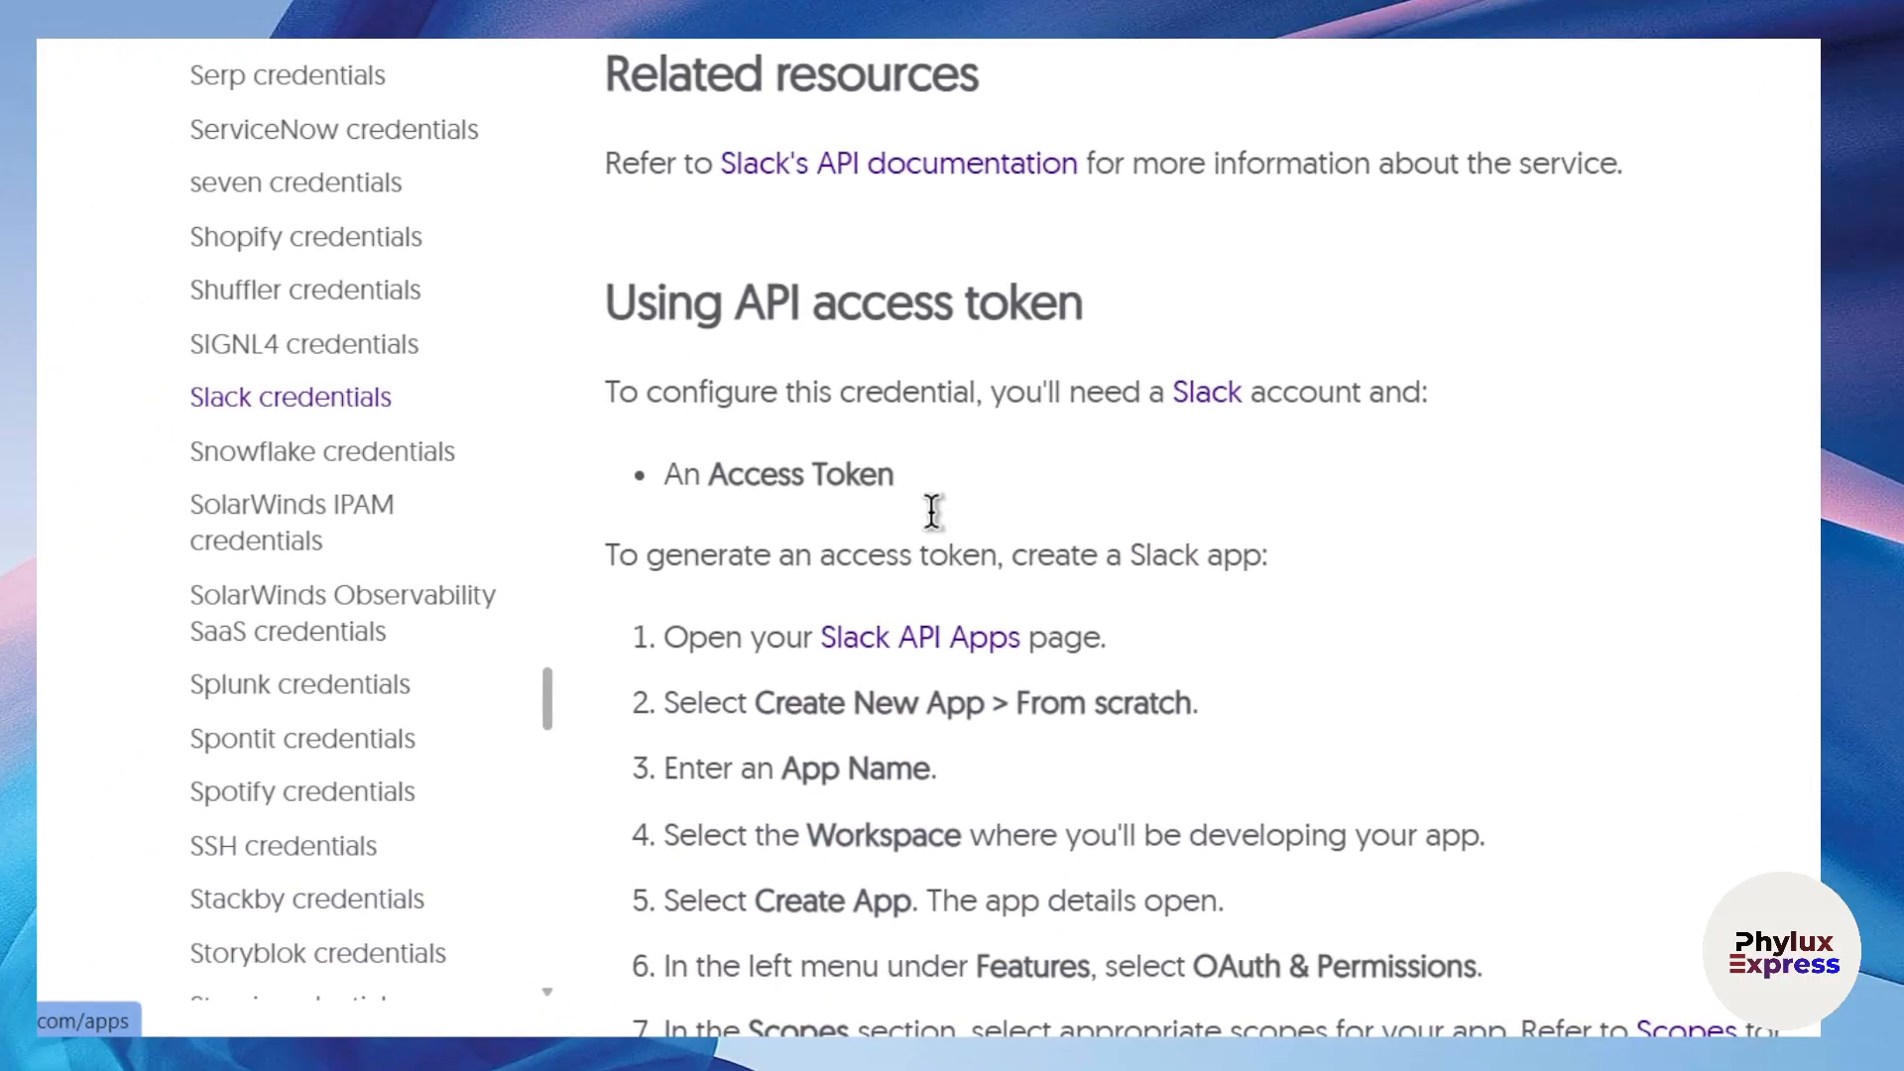
scroll(926, 604, down, 2)
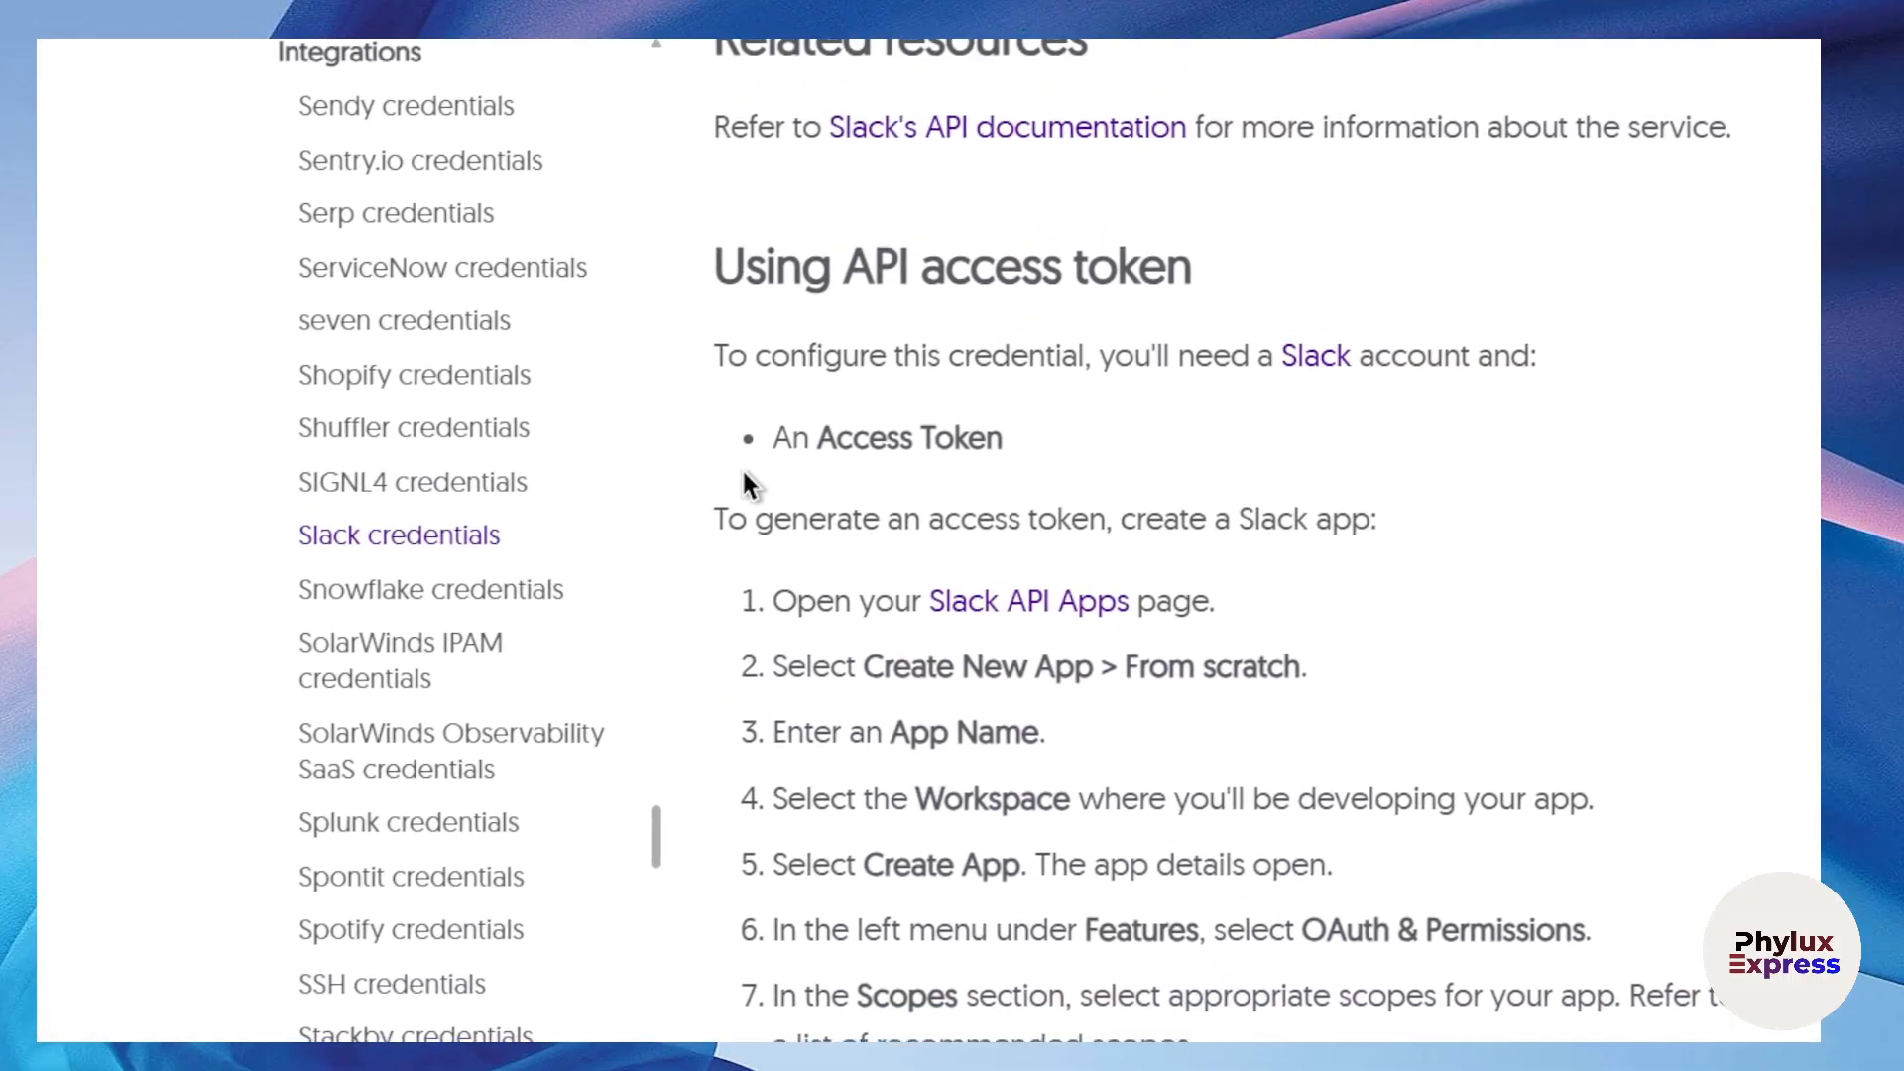
Step: Open the Slack API Apps page linked in the access token instructions
drag(791, 438, 1003, 440)
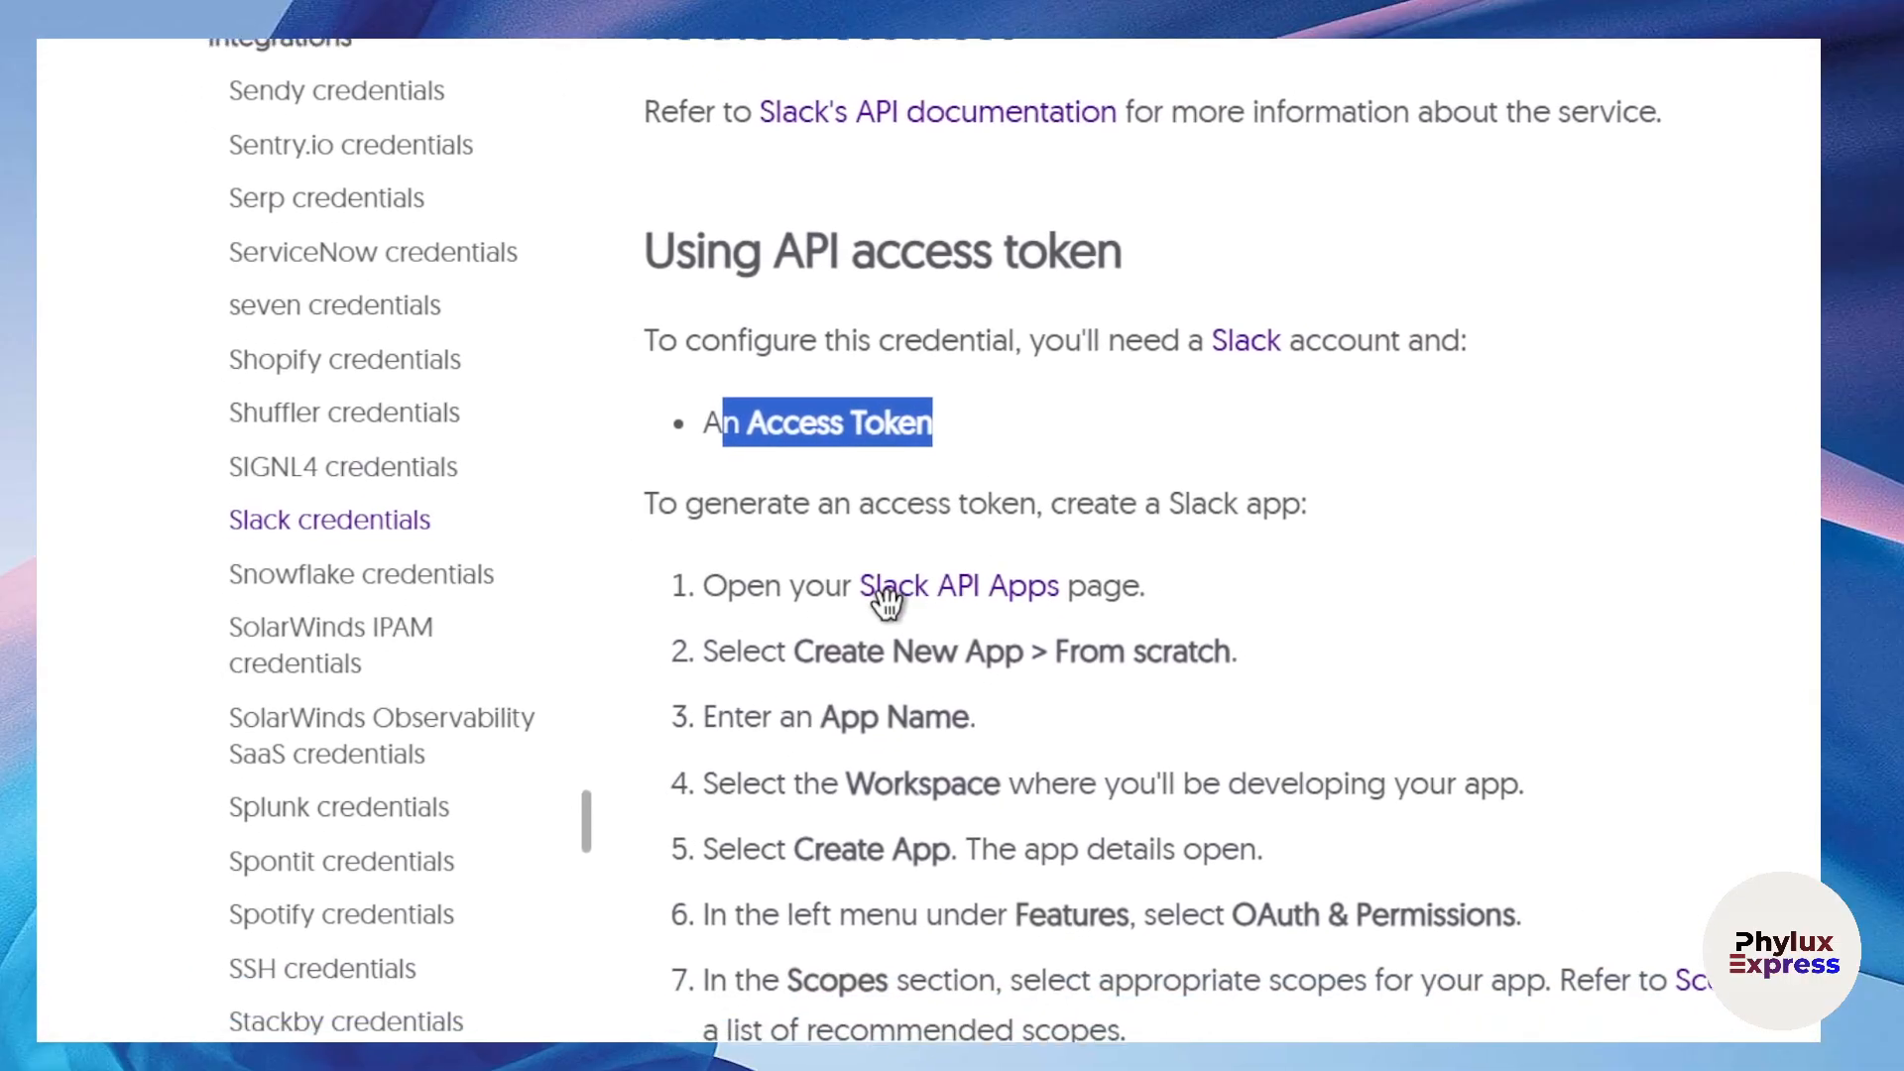
click(984, 589)
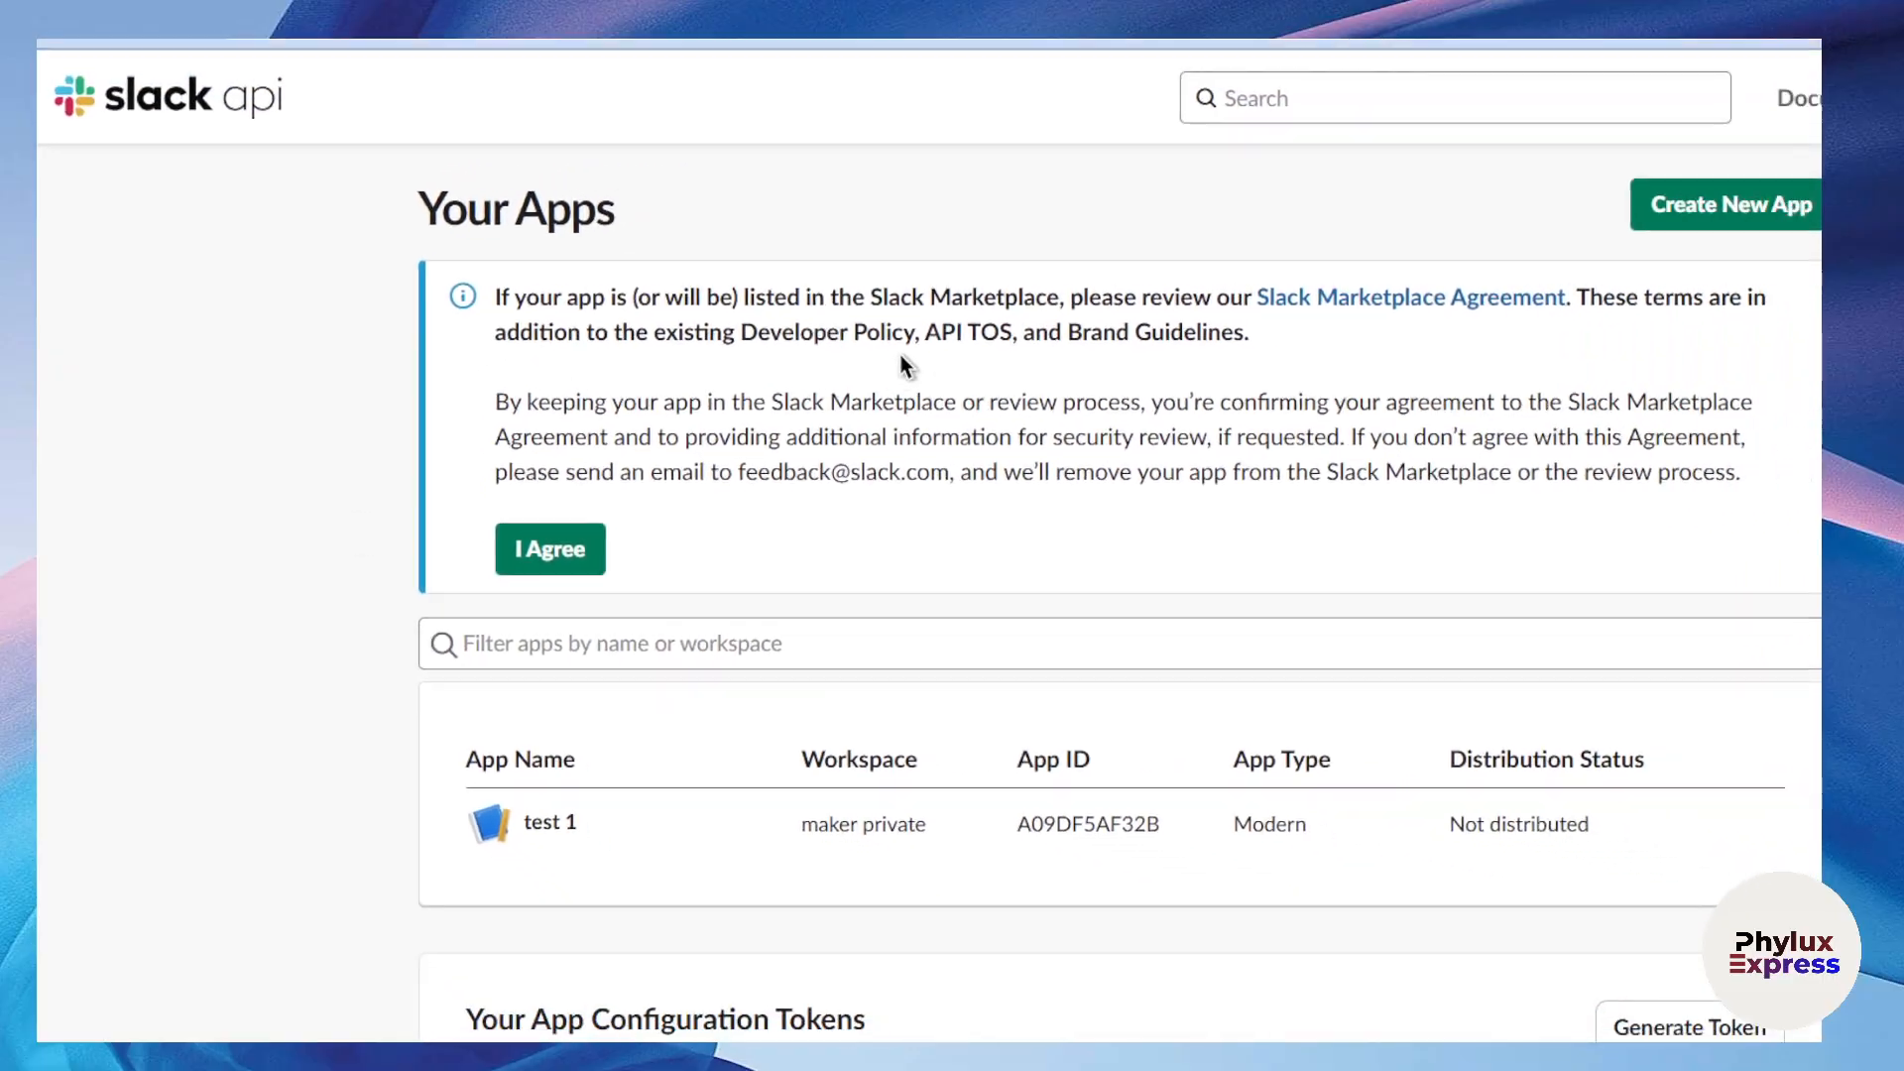
Step: Start creating a new Slack app from scratch
drag(469, 111, 229, 113)
click(1576, 404)
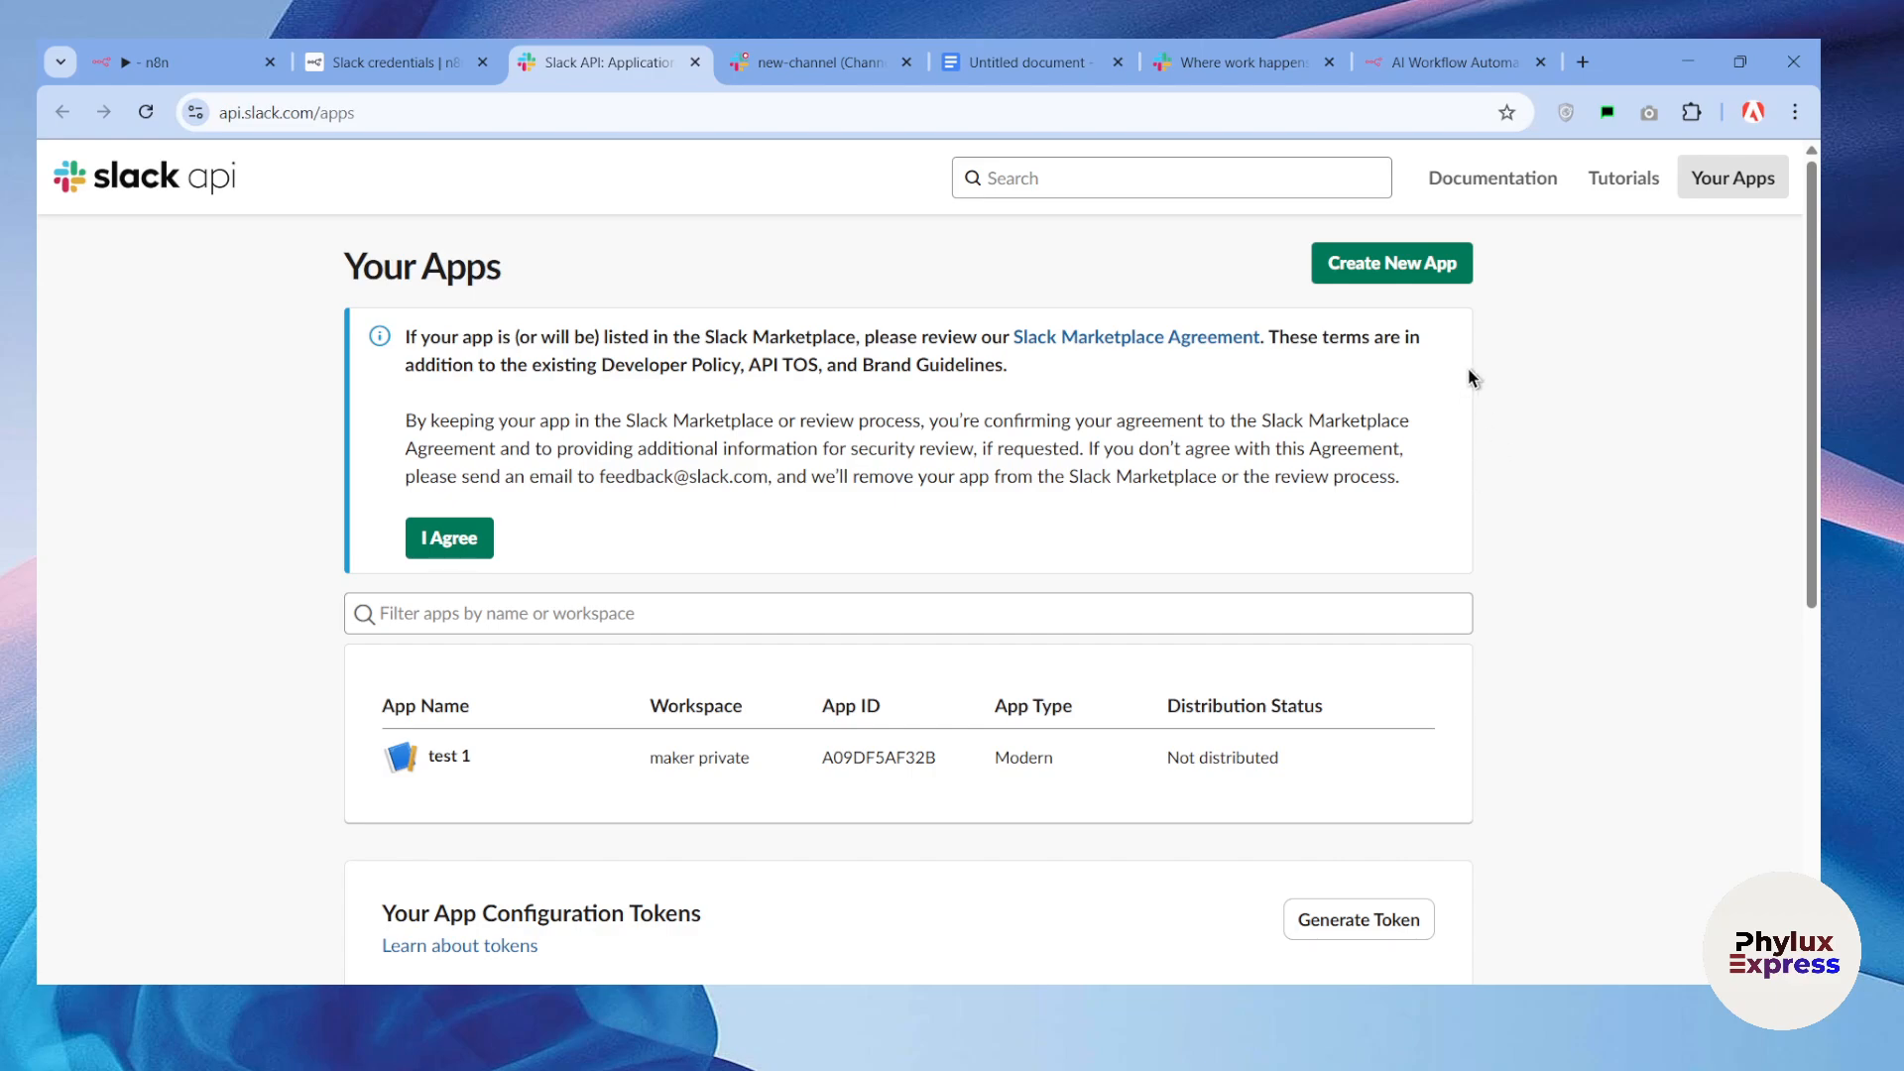
click(1398, 272)
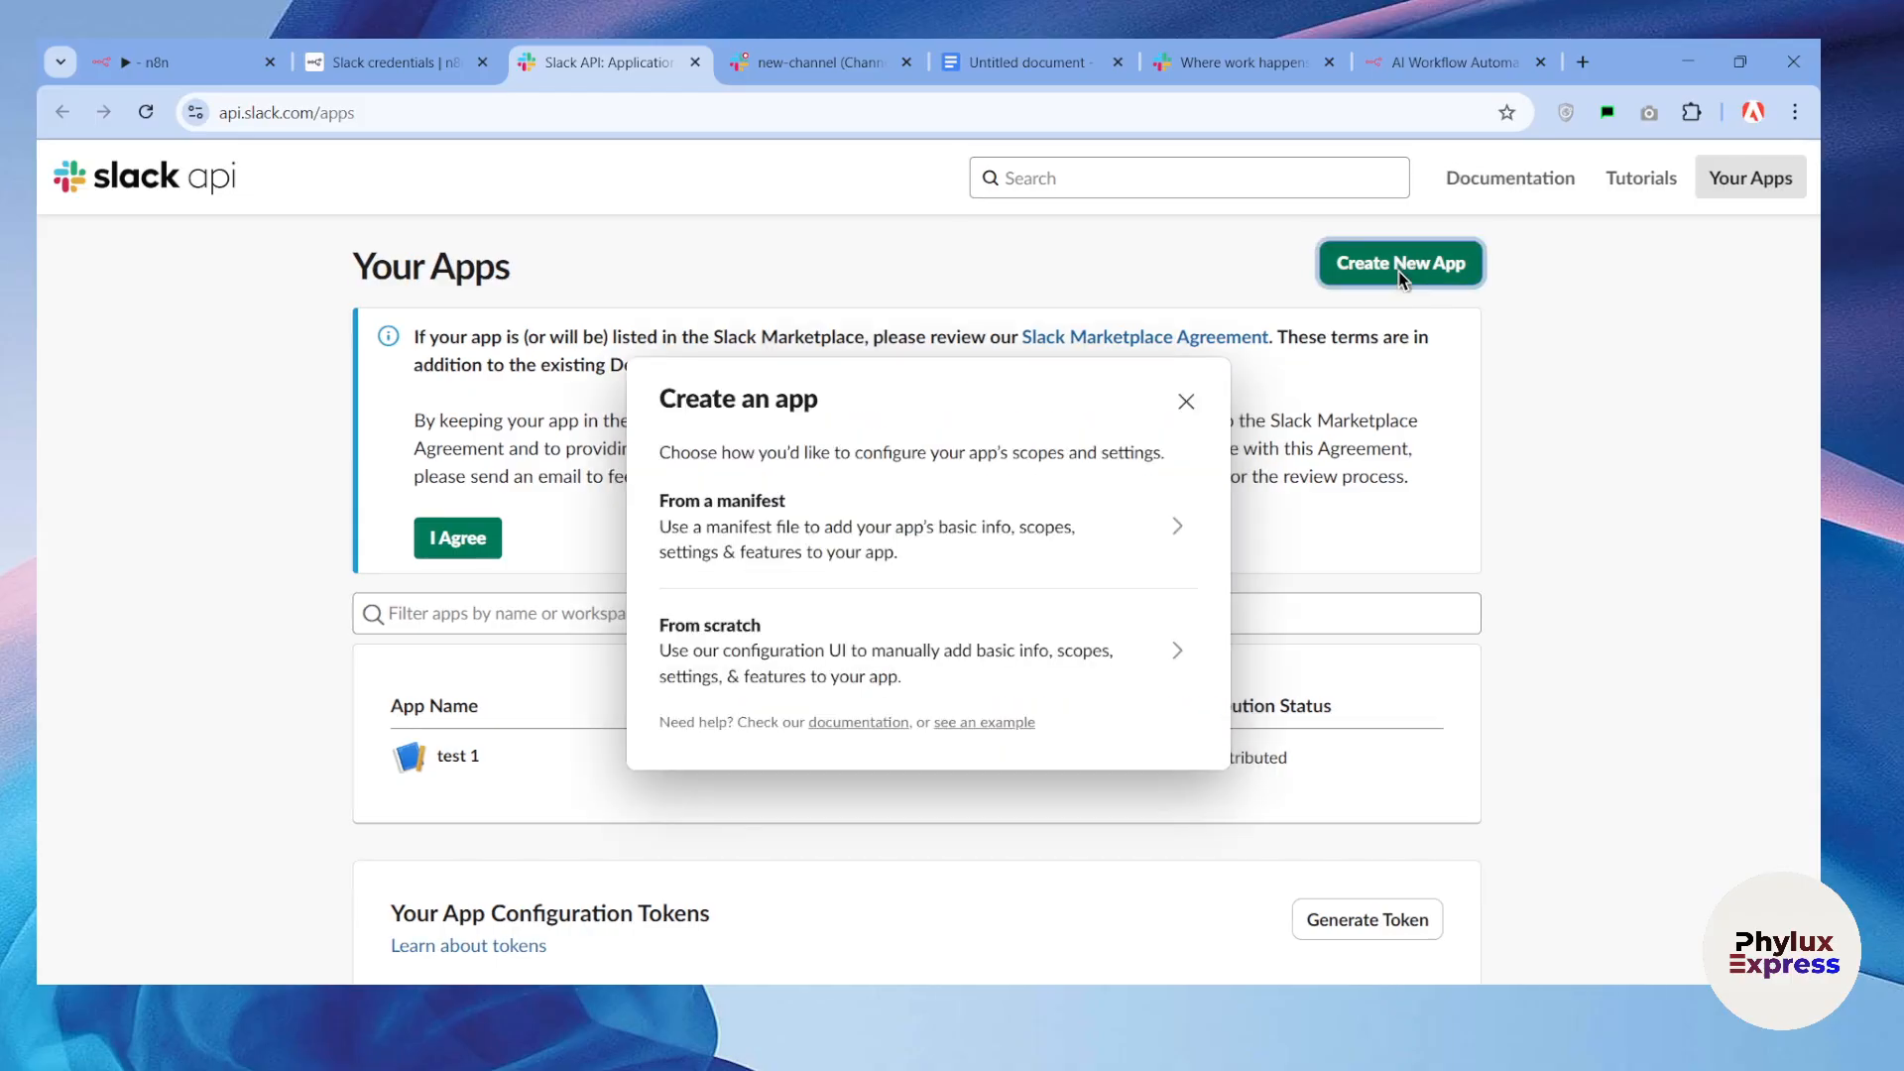
click(816, 660)
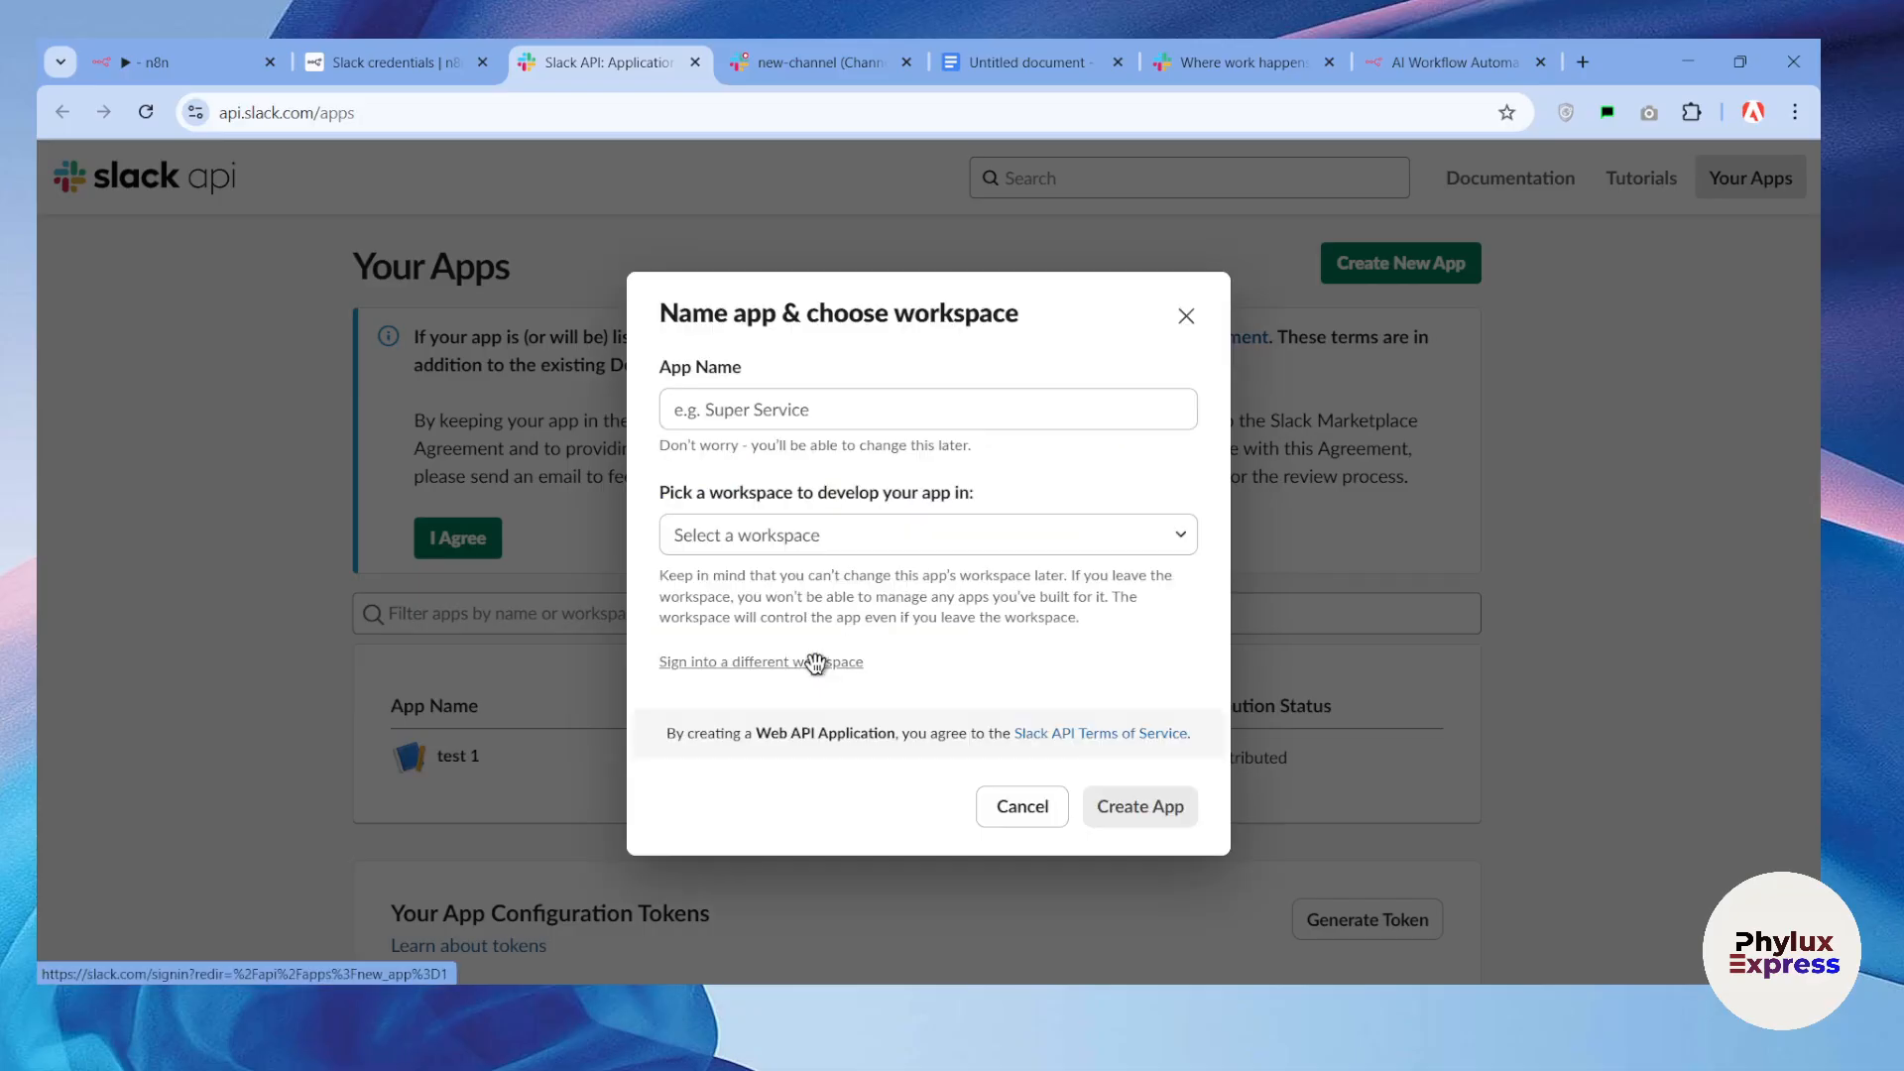
Step: Name the app TEST2, assign it to the maker private workspace and create it
click(785, 404)
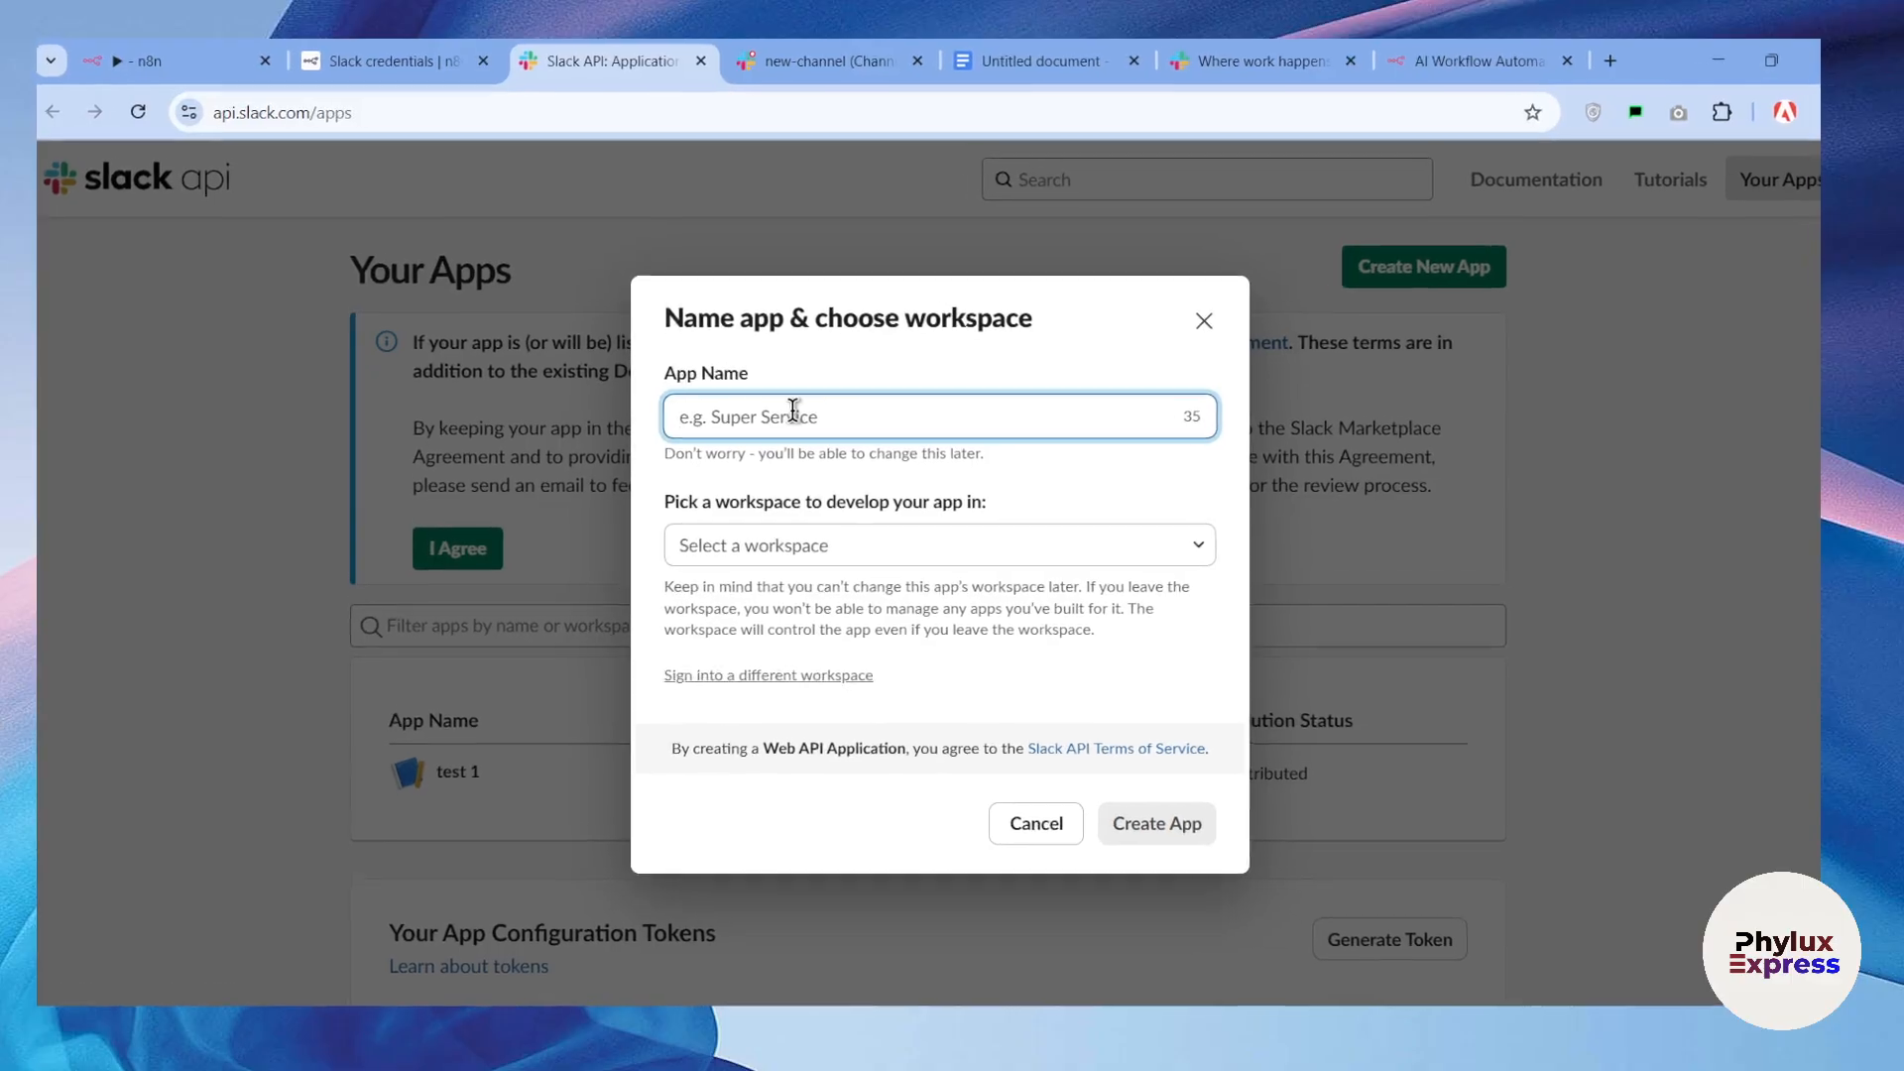
text(TES)
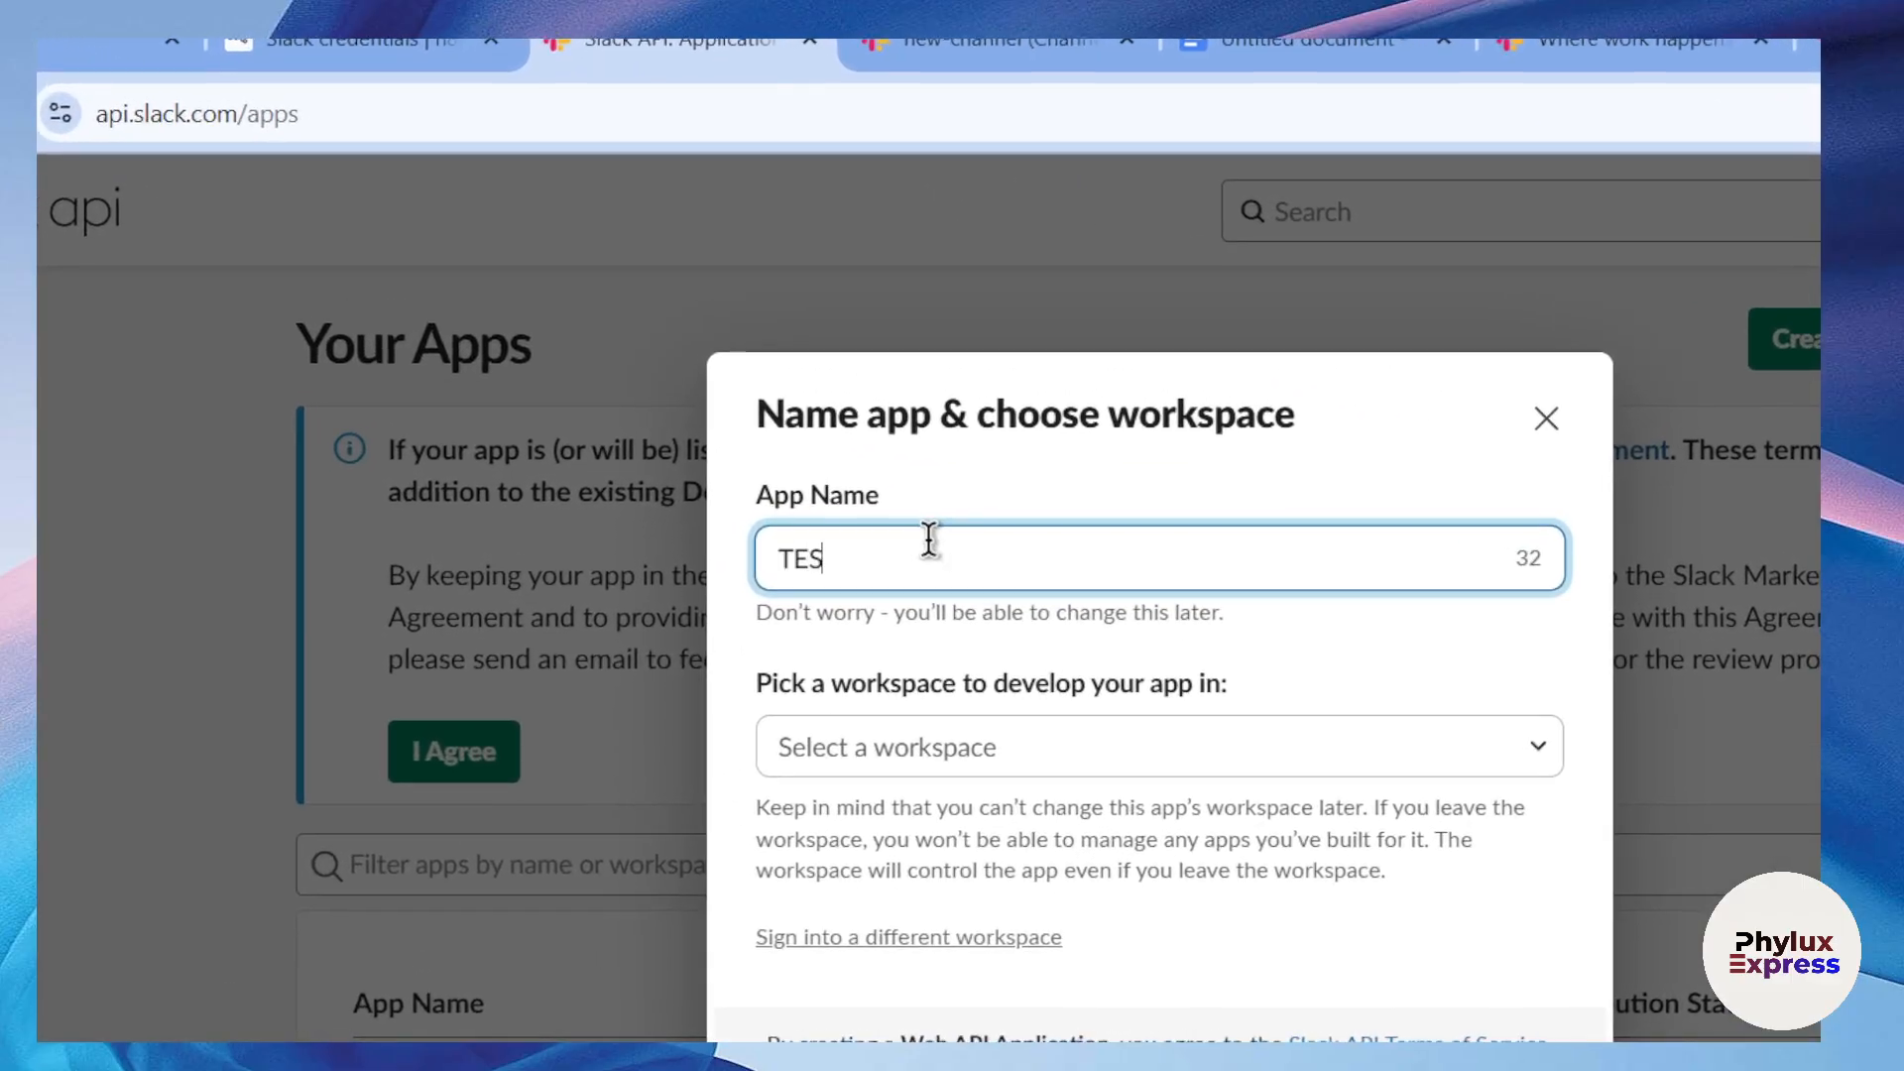
text(T2)
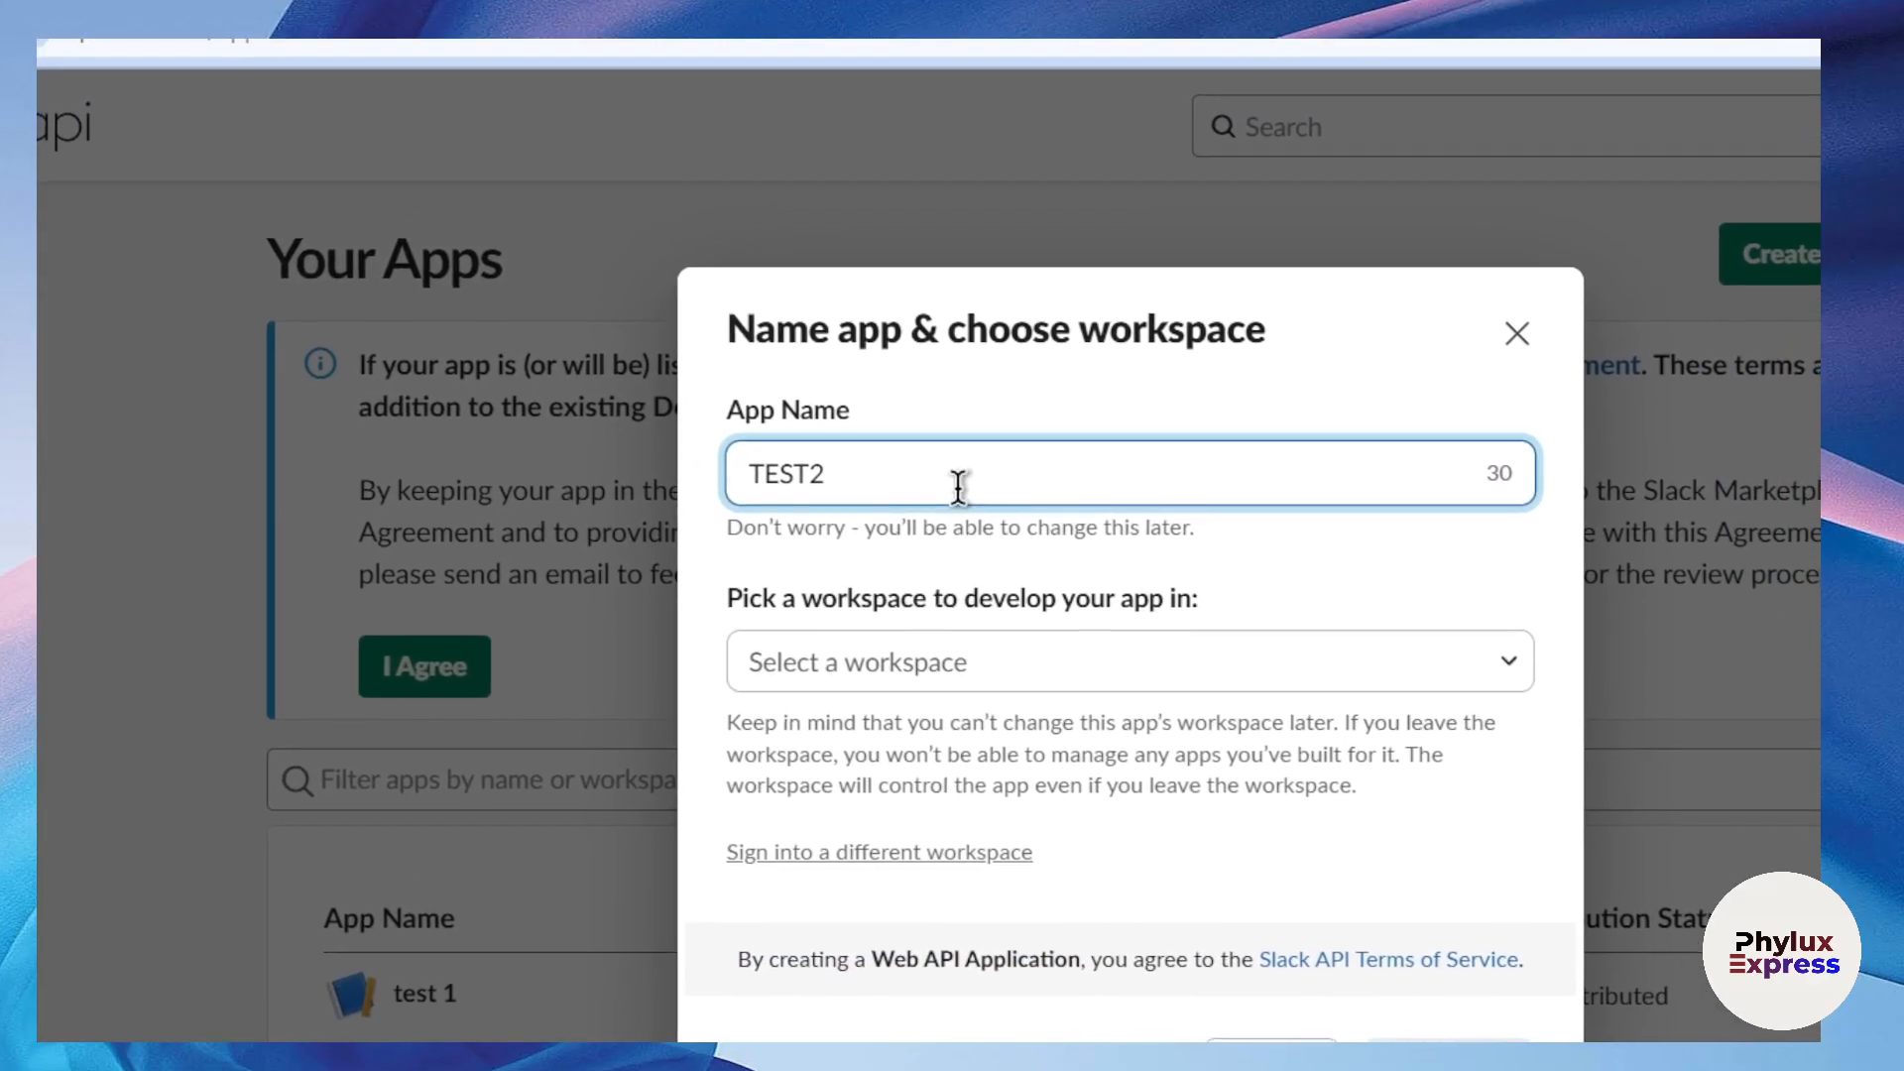
click(926, 655)
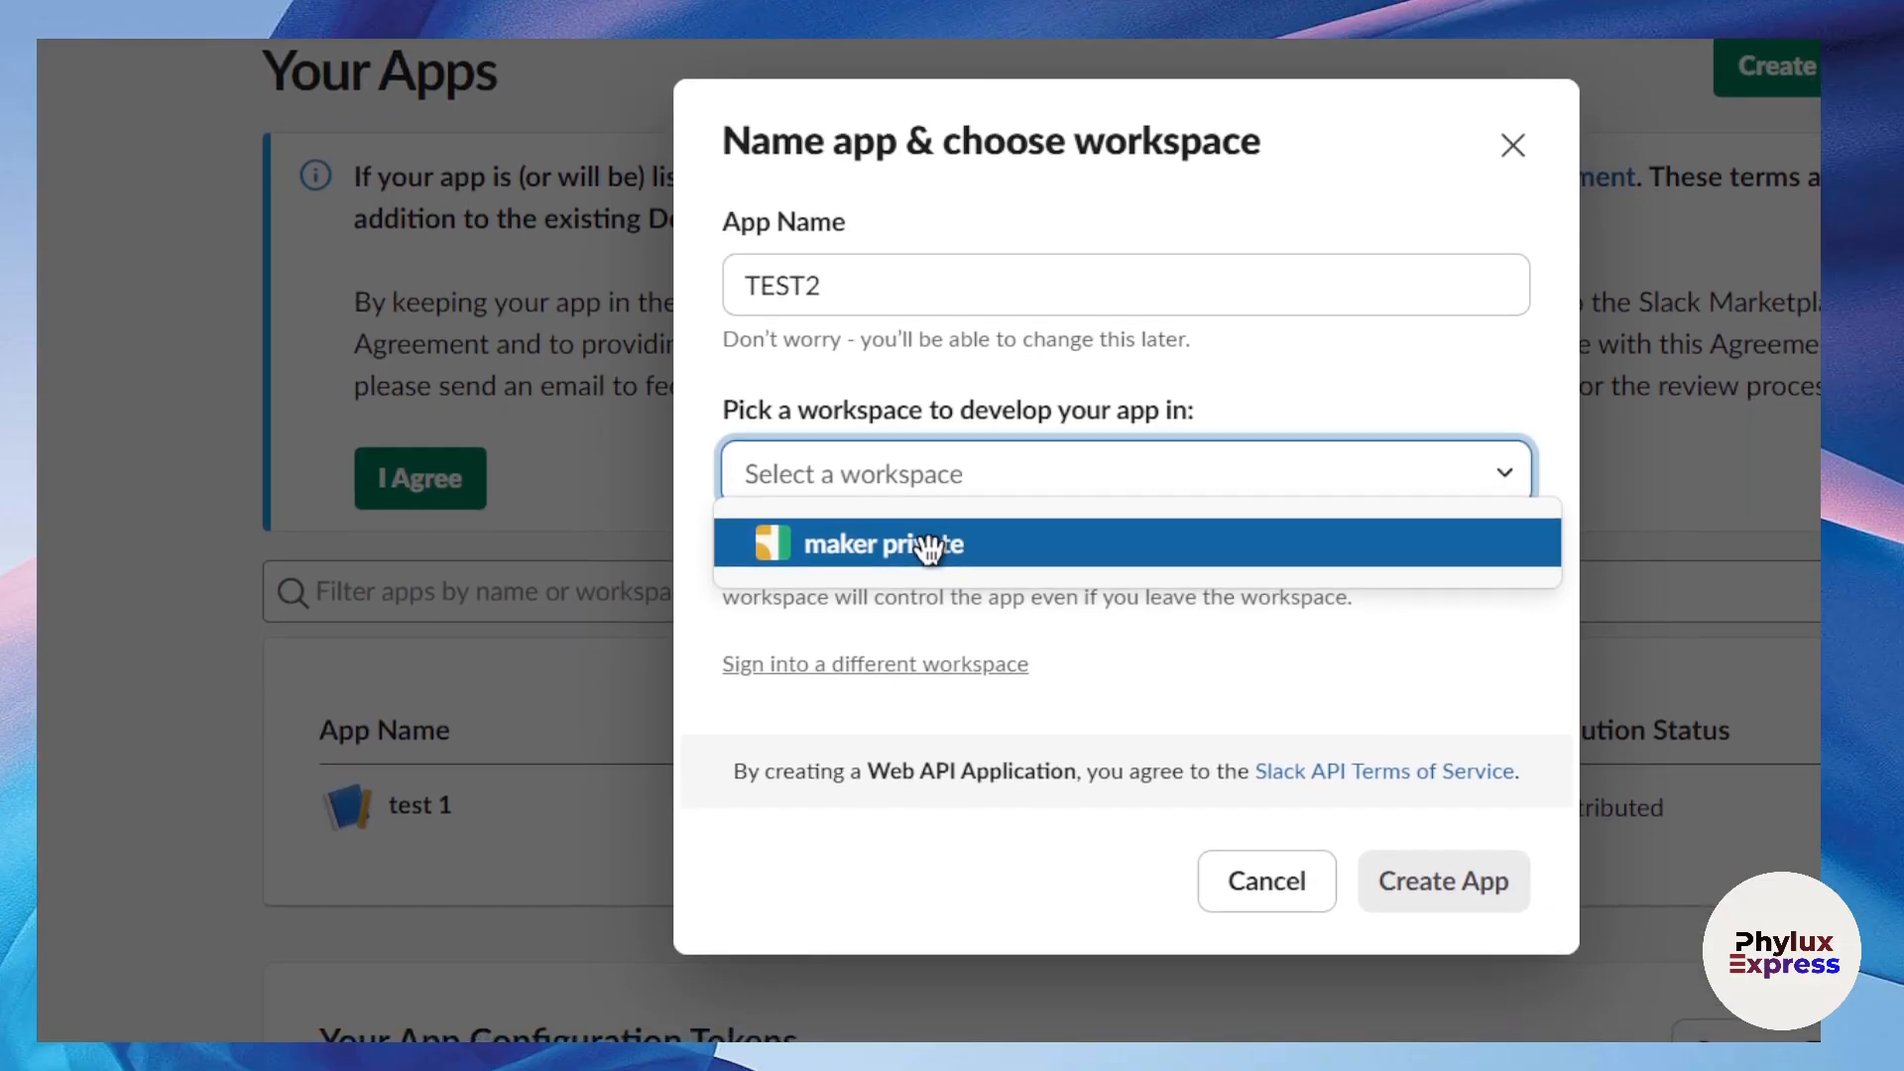
click(928, 546)
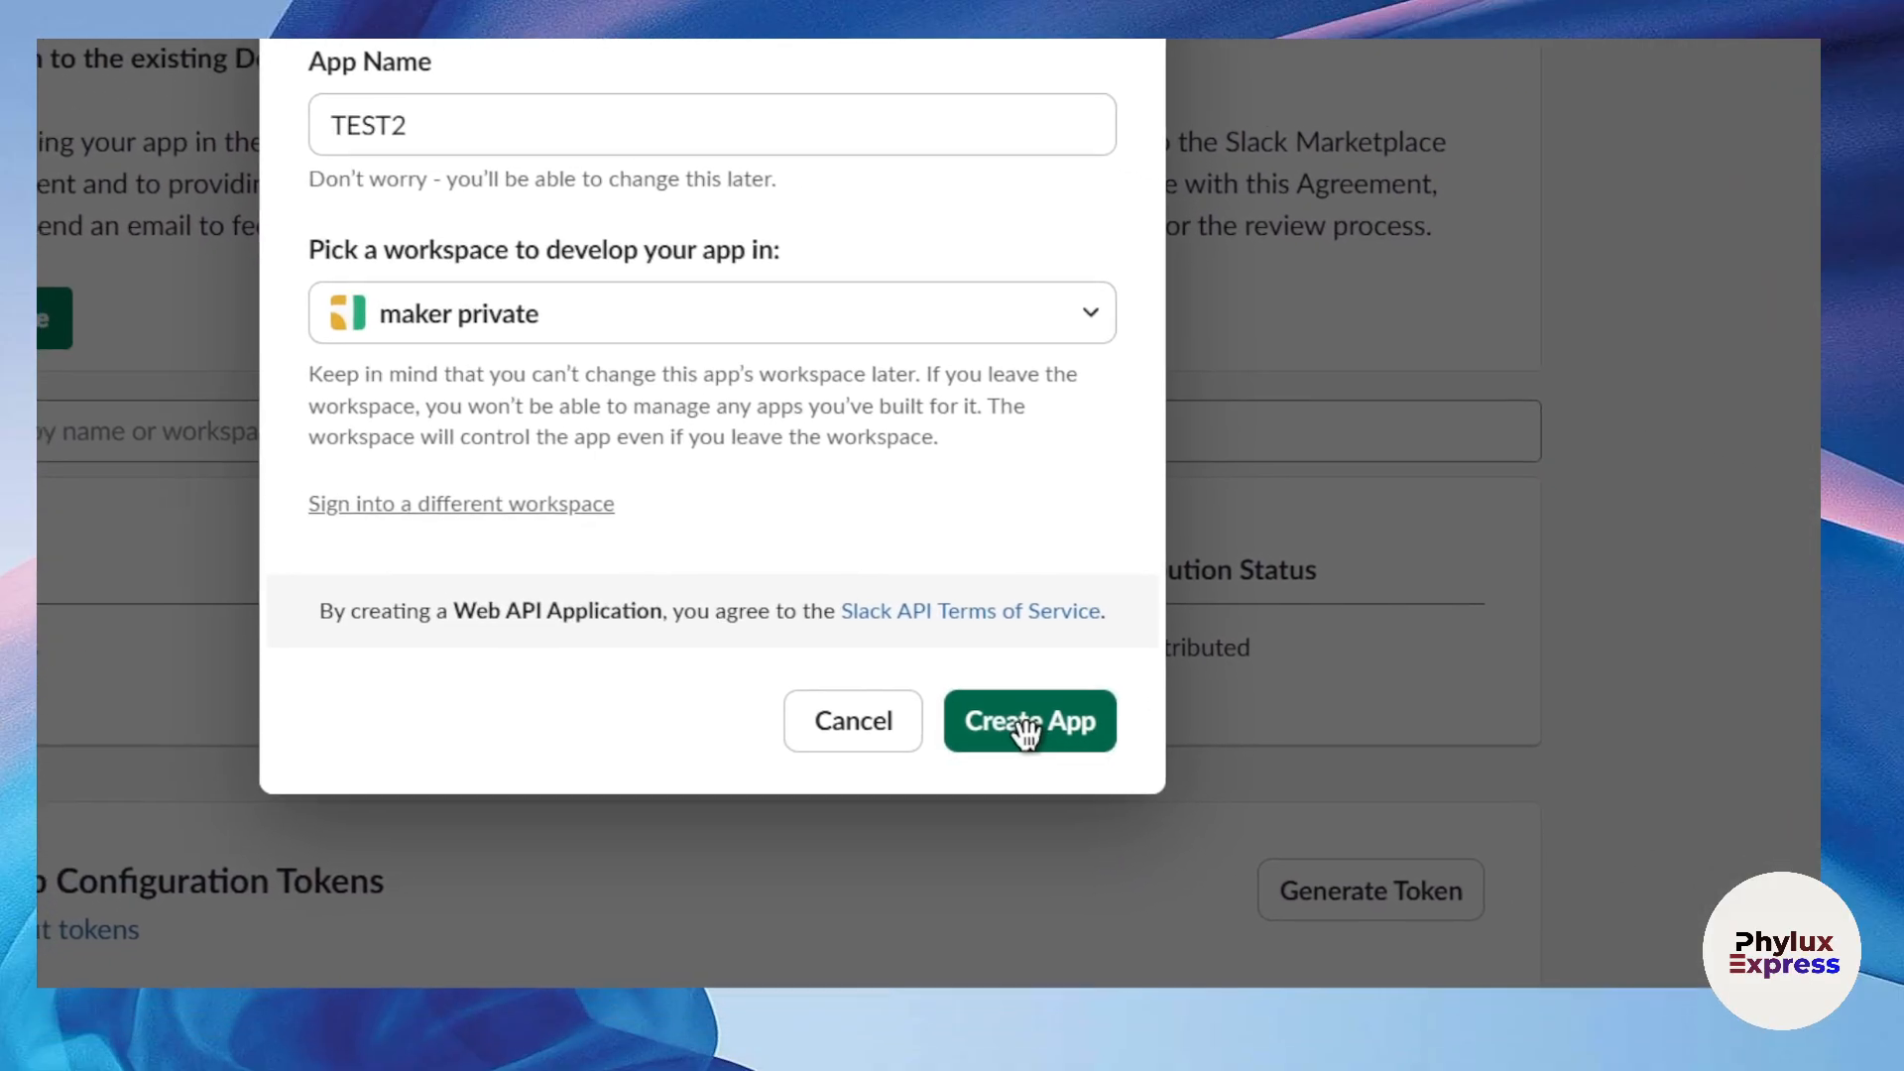
click(1451, 885)
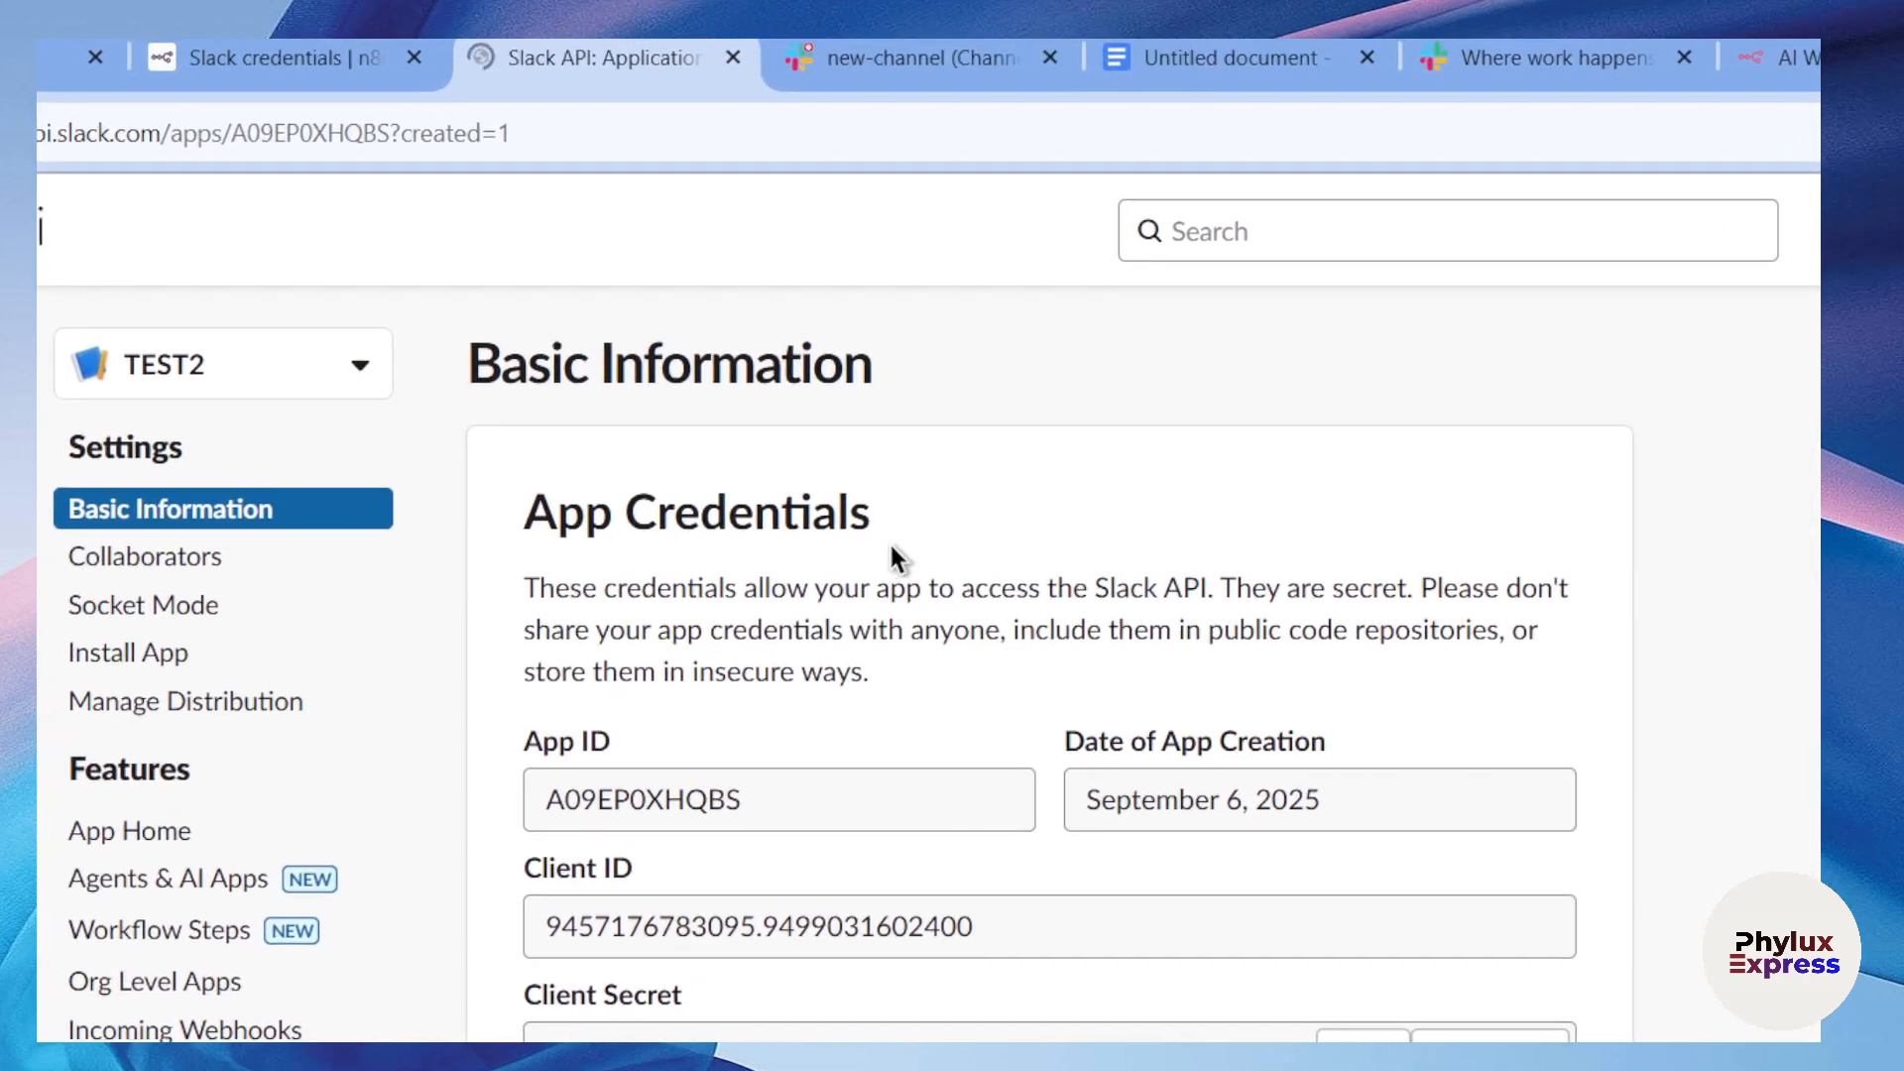
Step: Compare the new app's client ID and client secret fields with the access token and signature secret fields of the n8n credential
scroll(889, 539, down, 3)
click(655, 578)
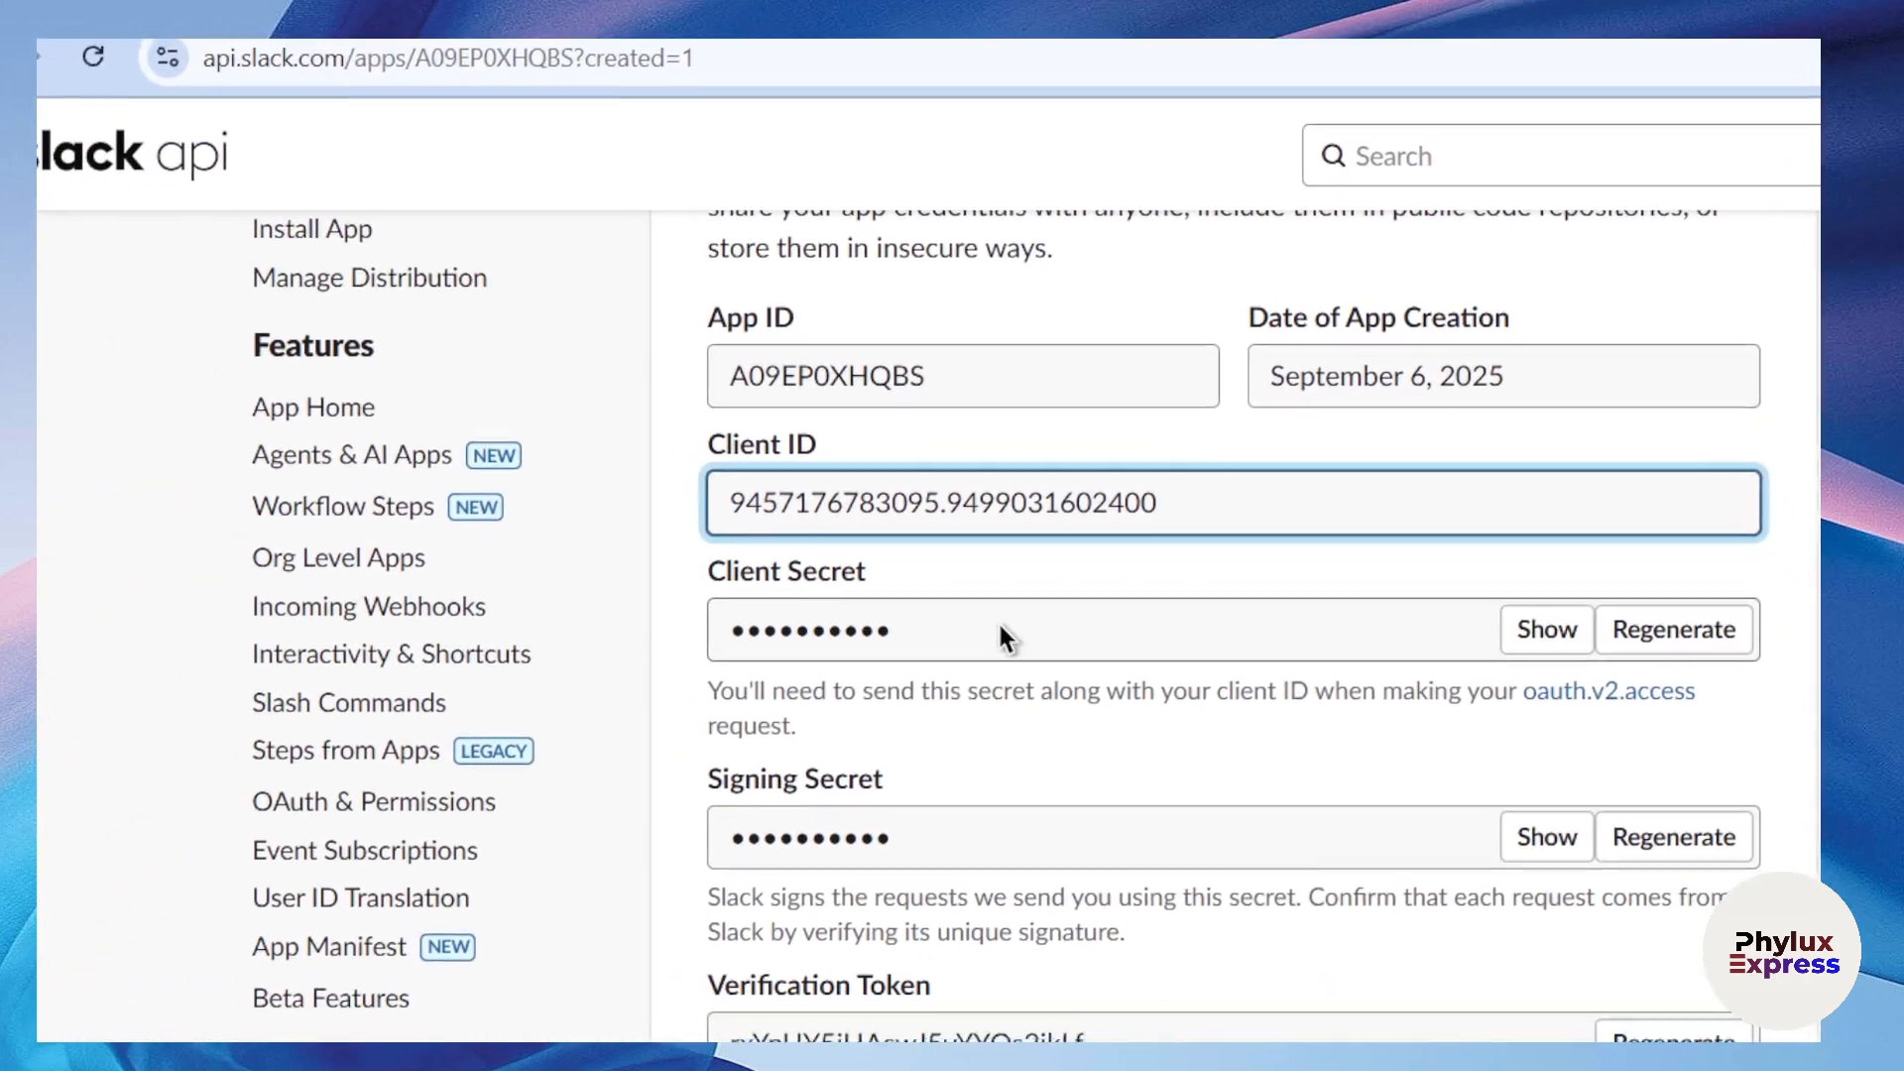
click(1000, 627)
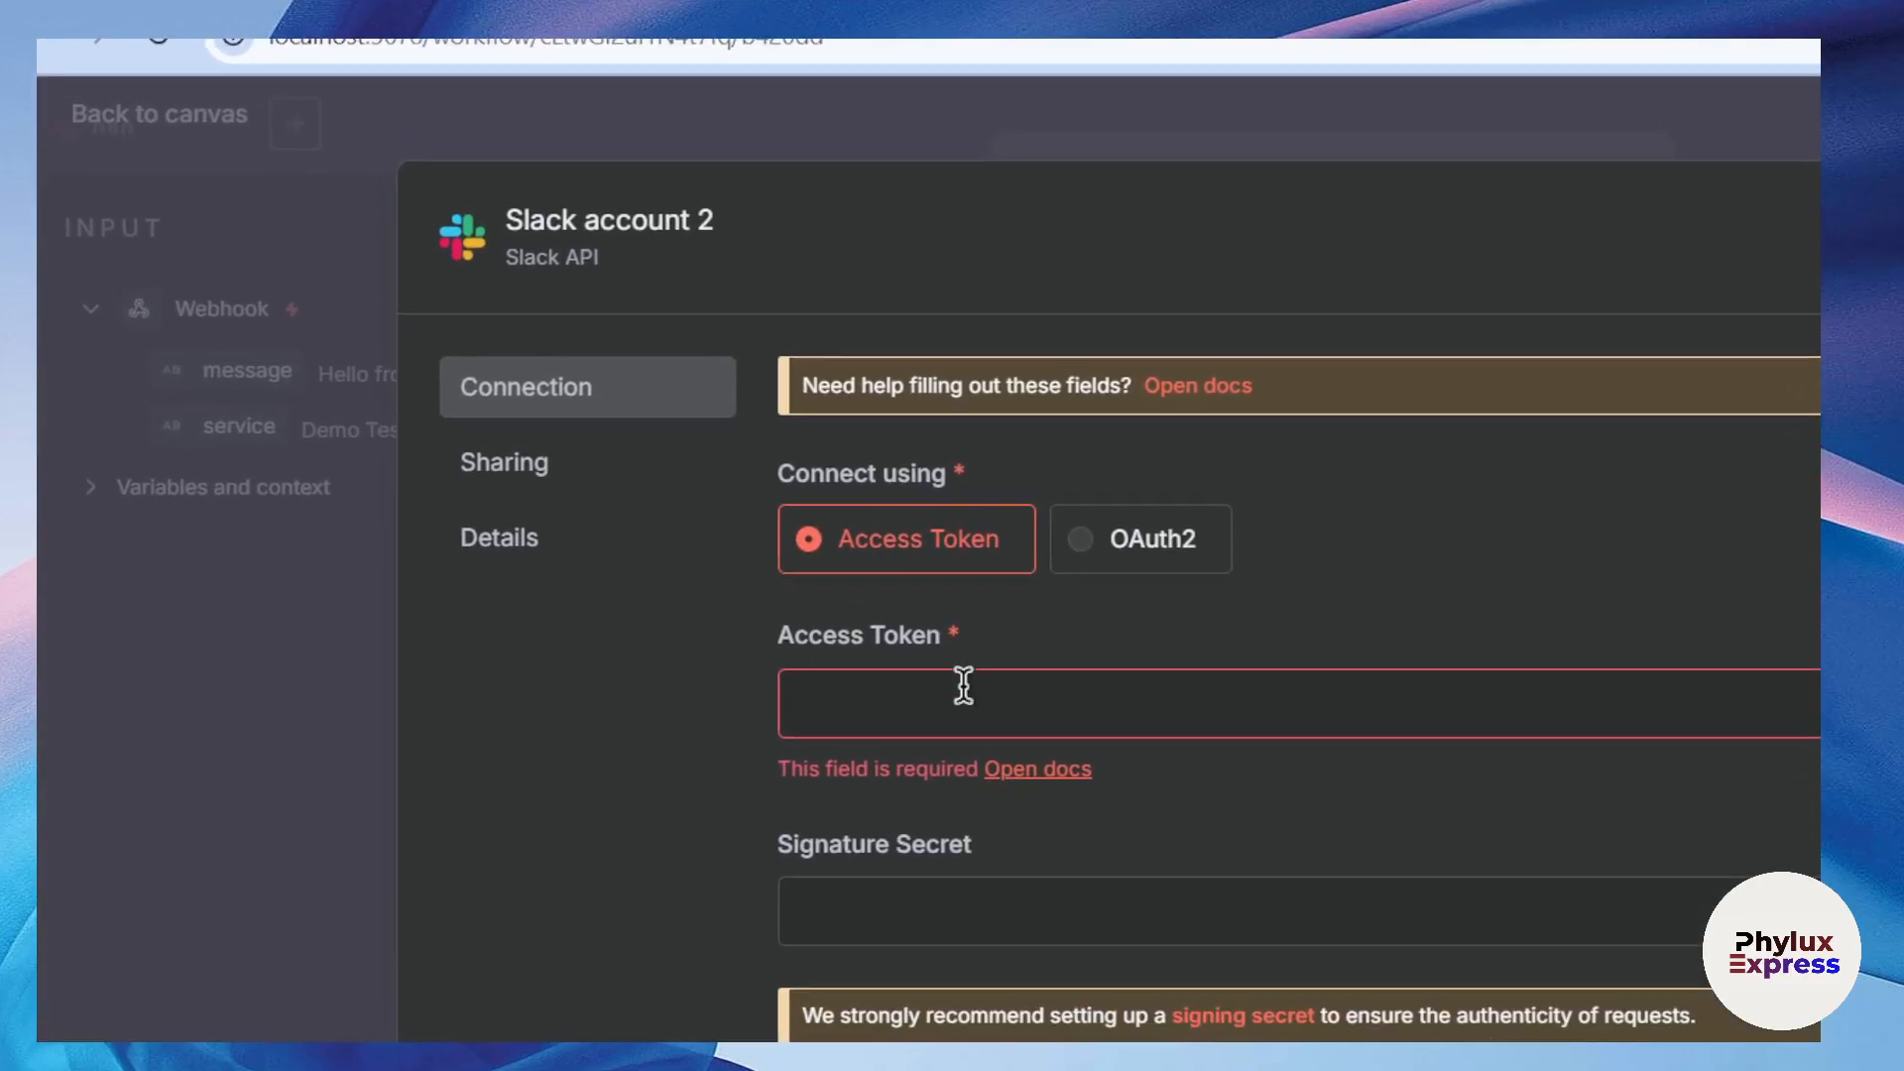
click(963, 684)
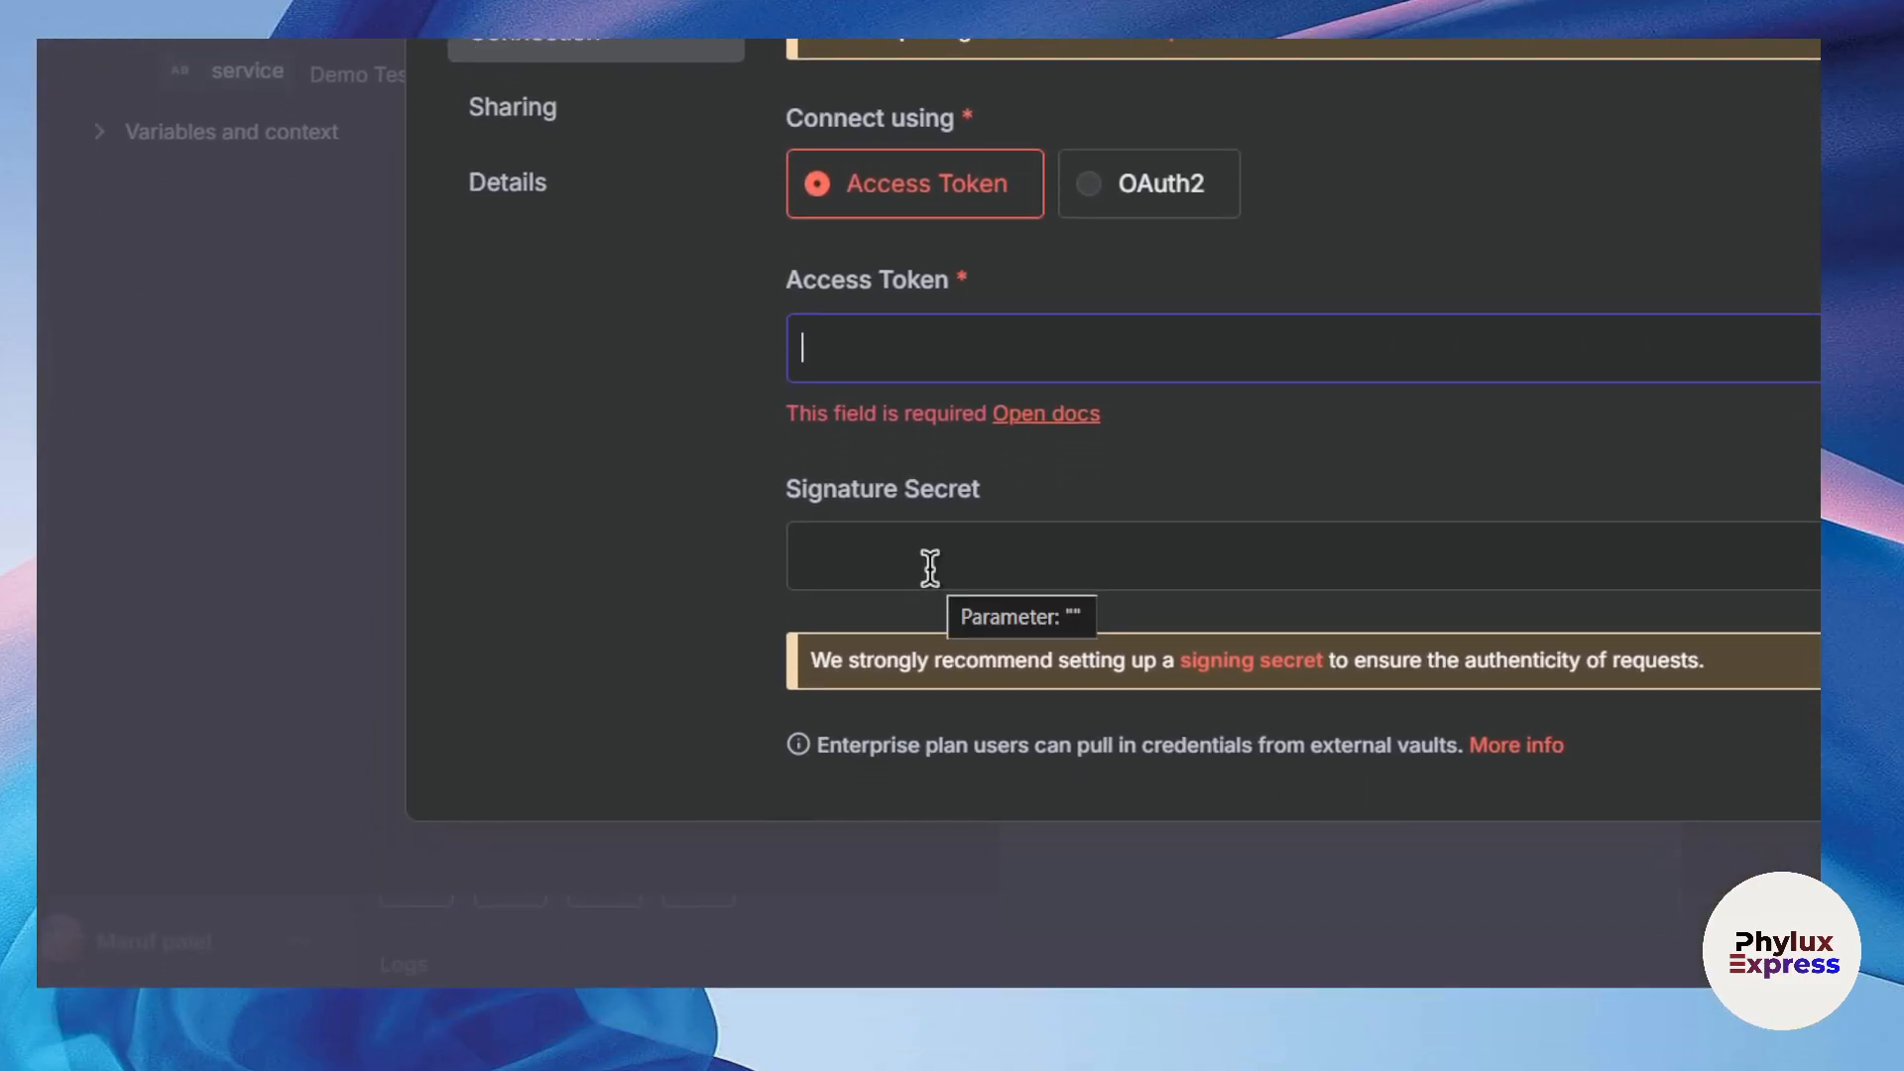
click(929, 601)
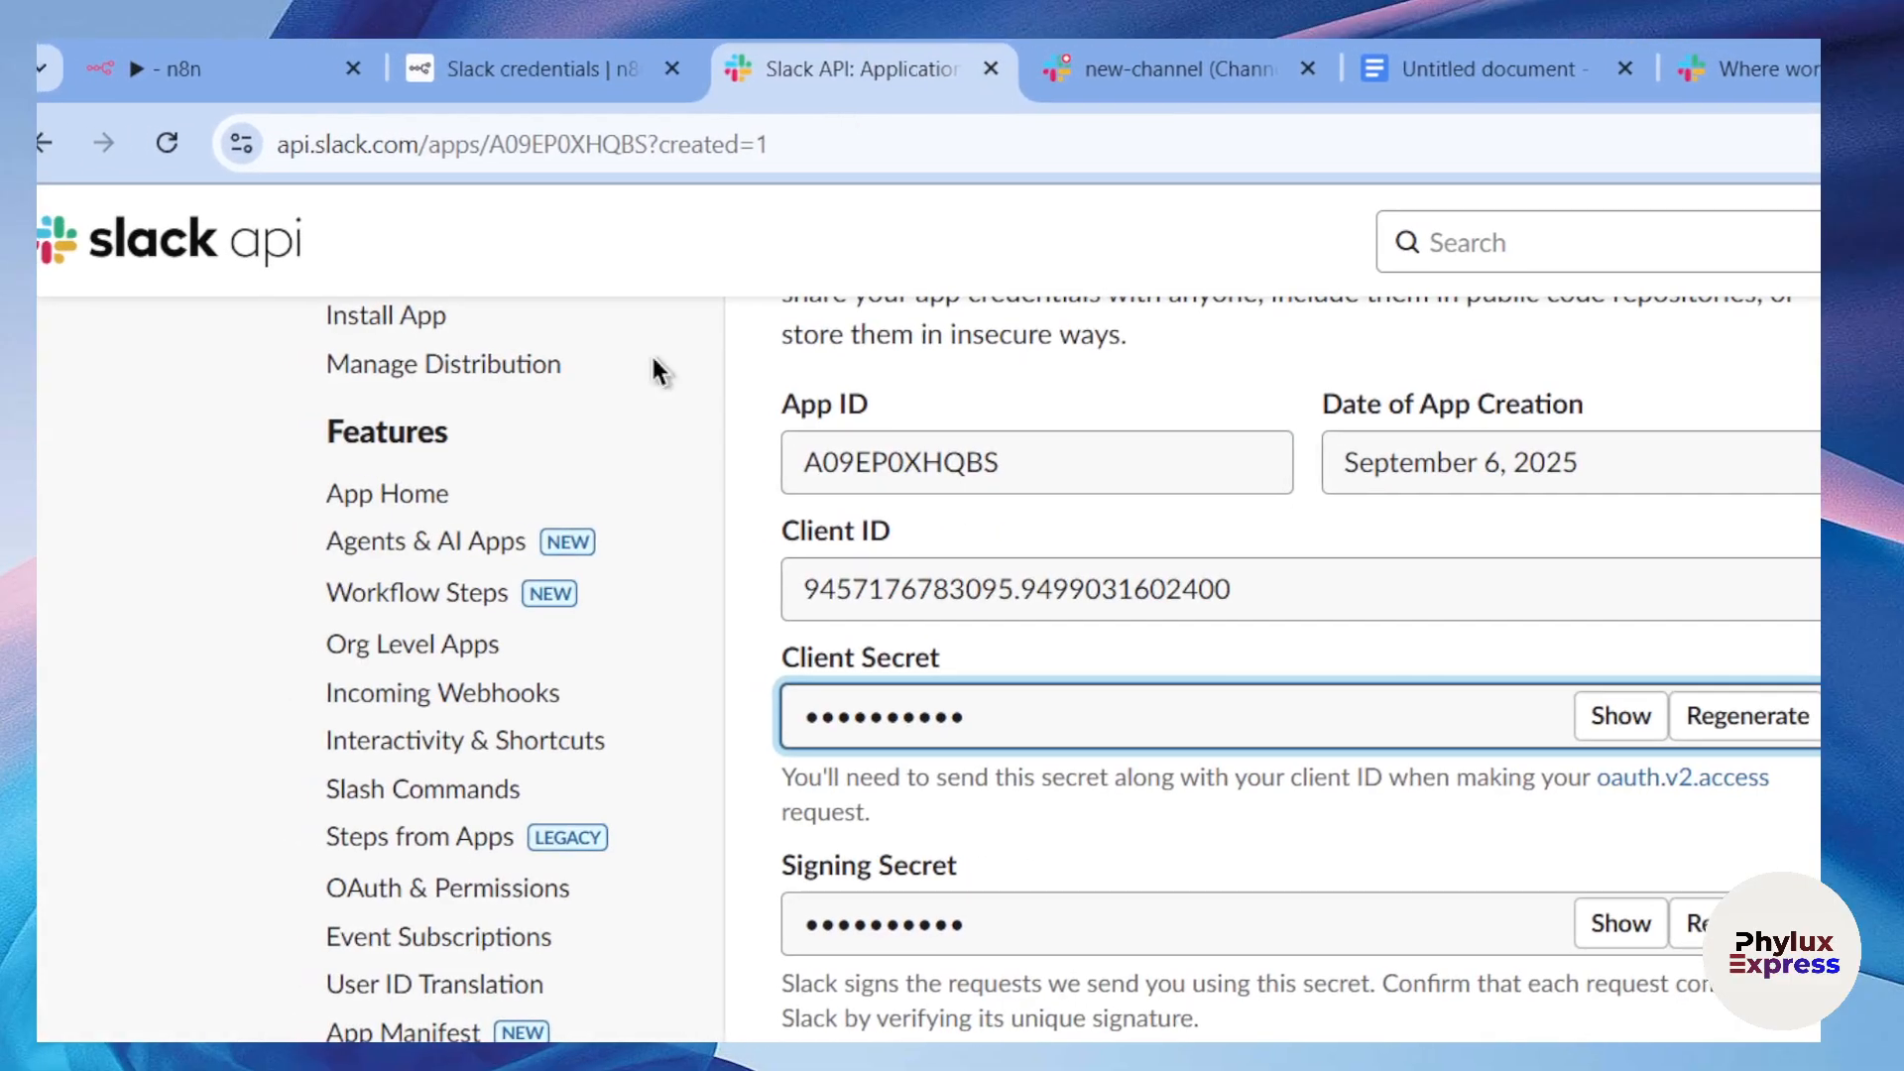
Step: Reveal the app's signing secret in its app credentials and return to the Slack credential in n8n
drag(815, 659, 998, 645)
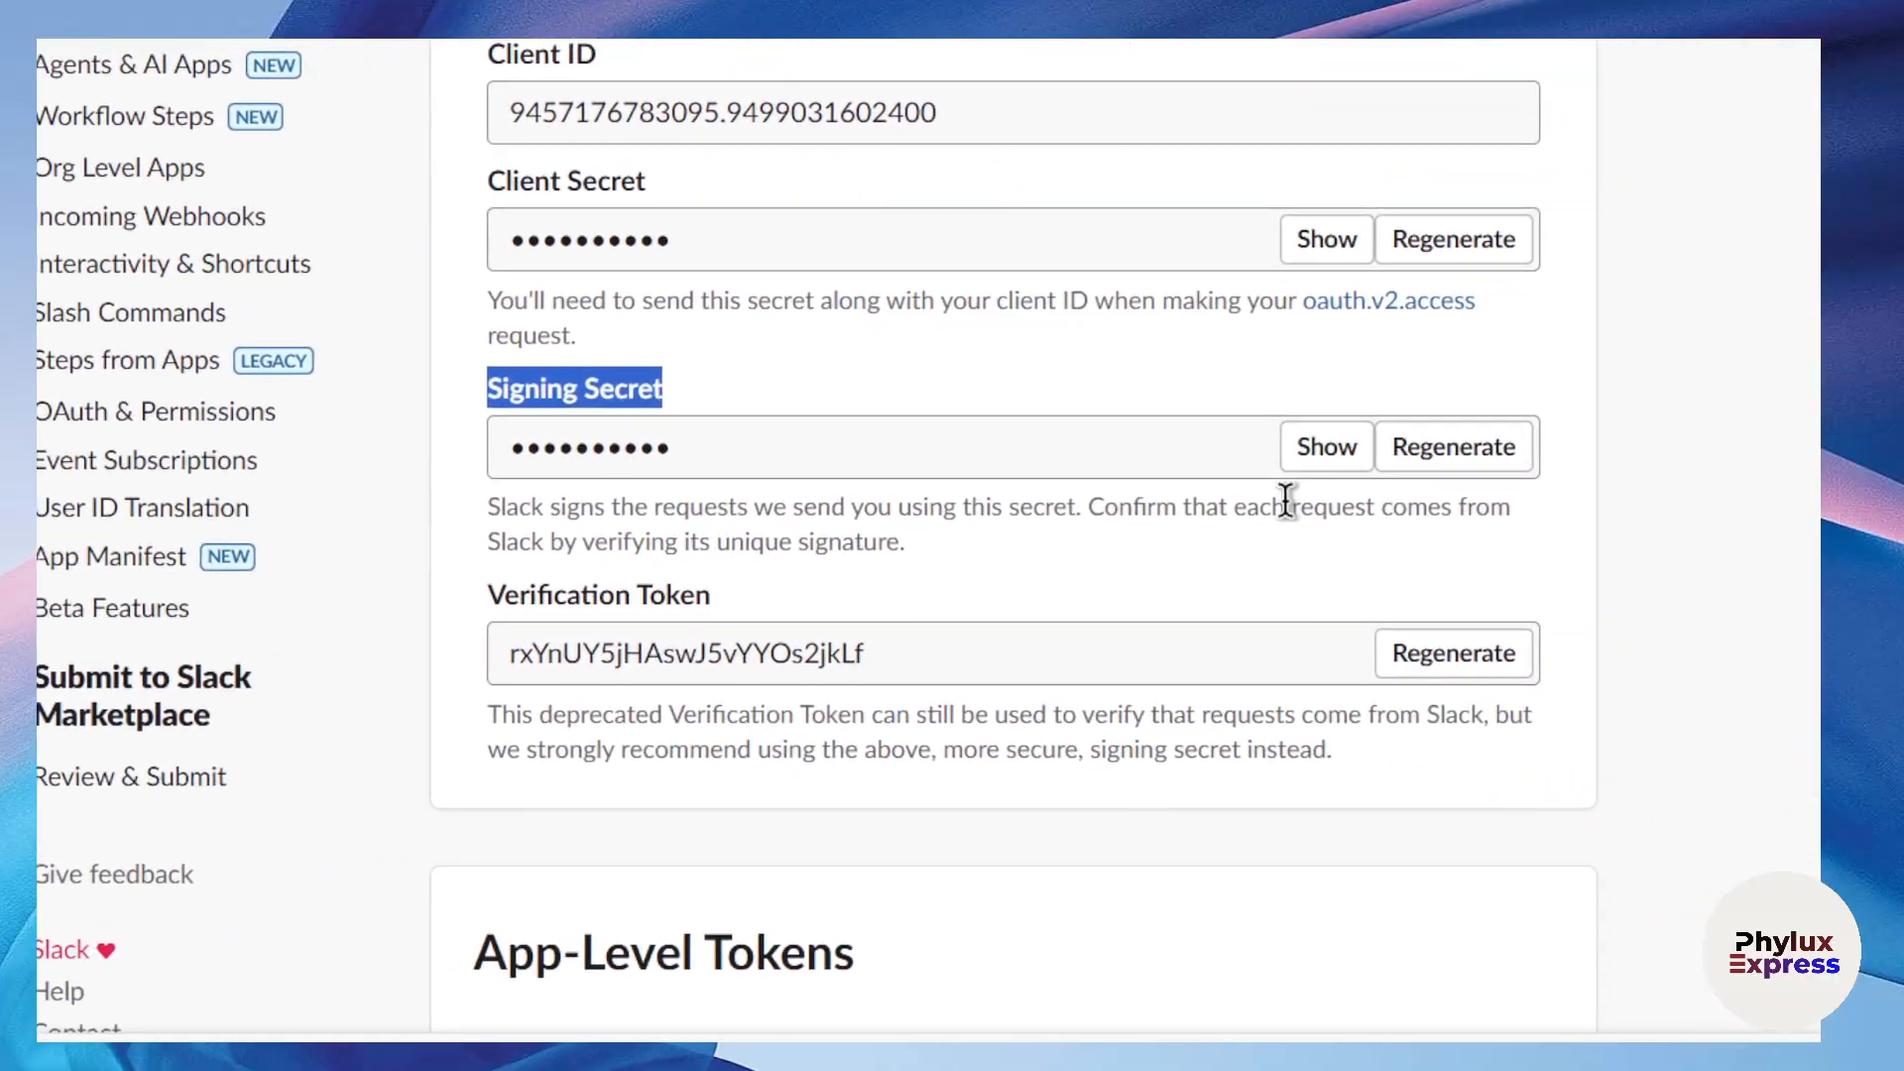
click(1580, 437)
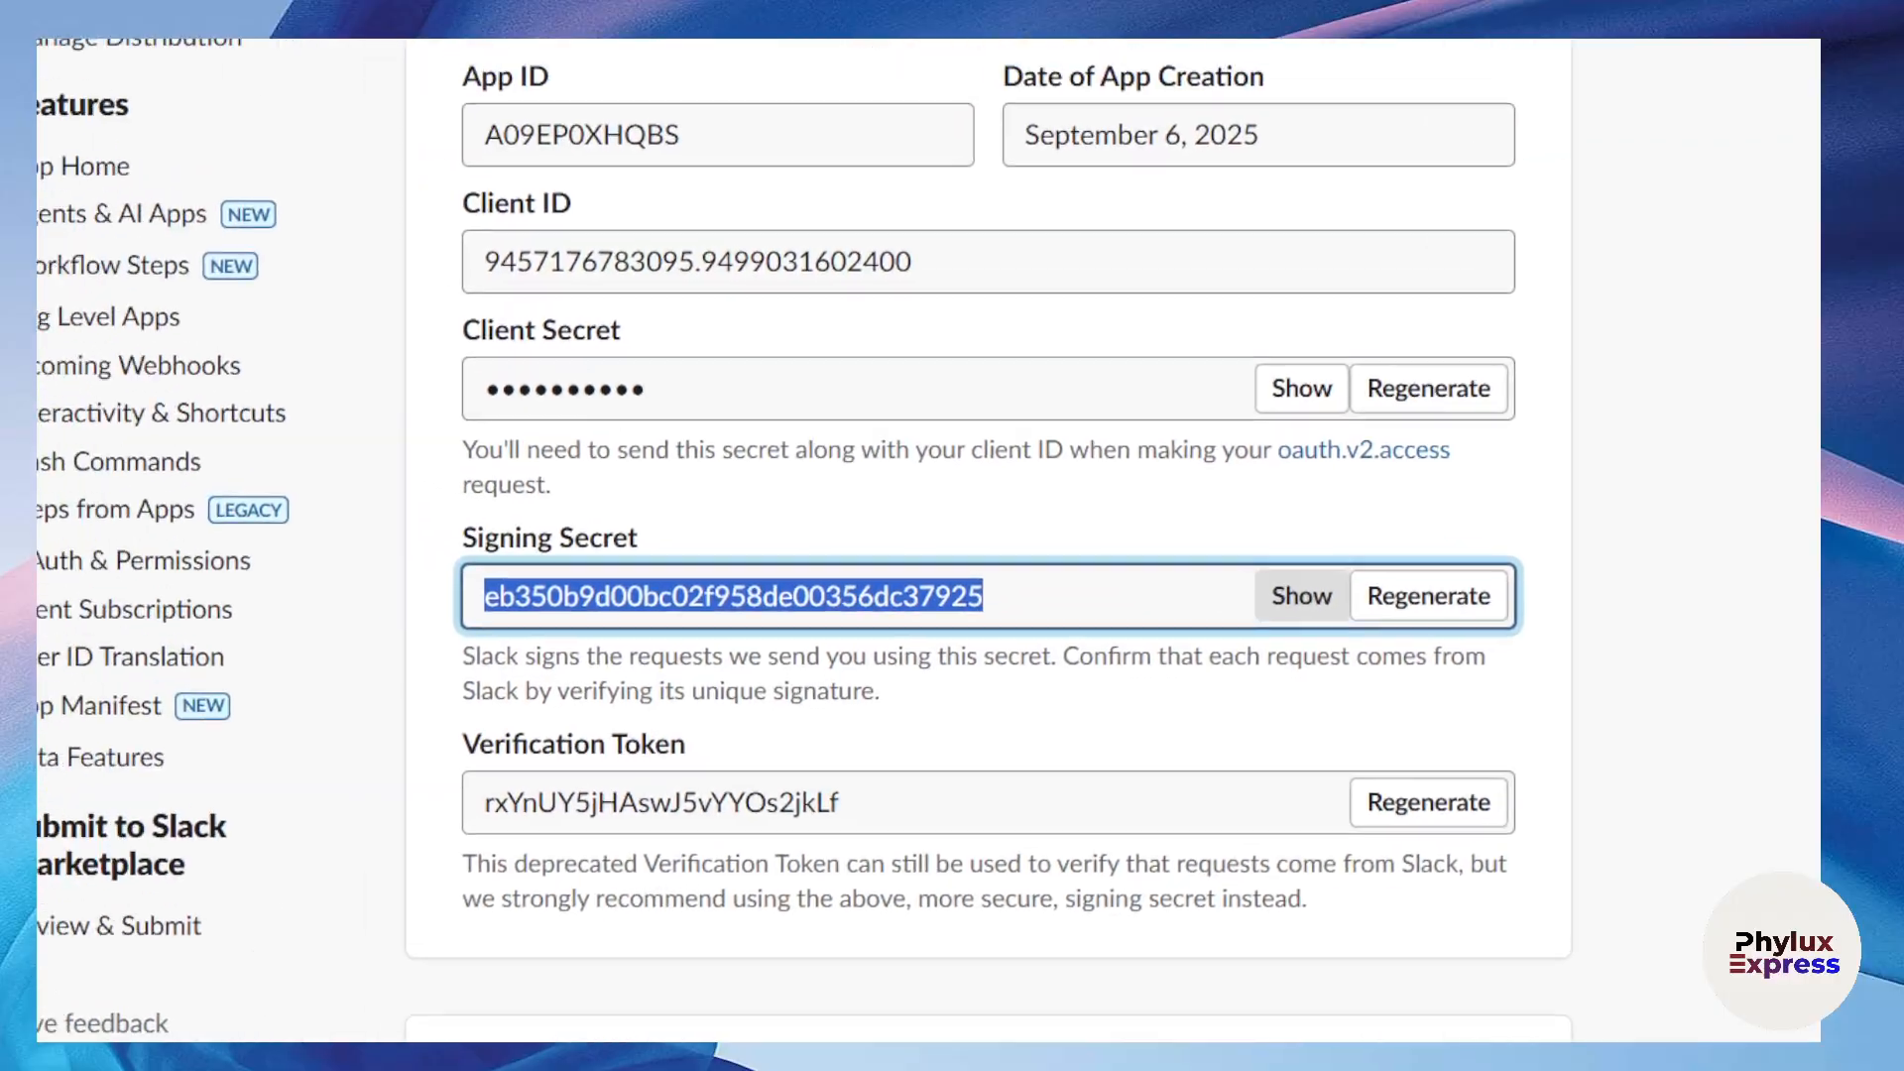
click(195, 51)
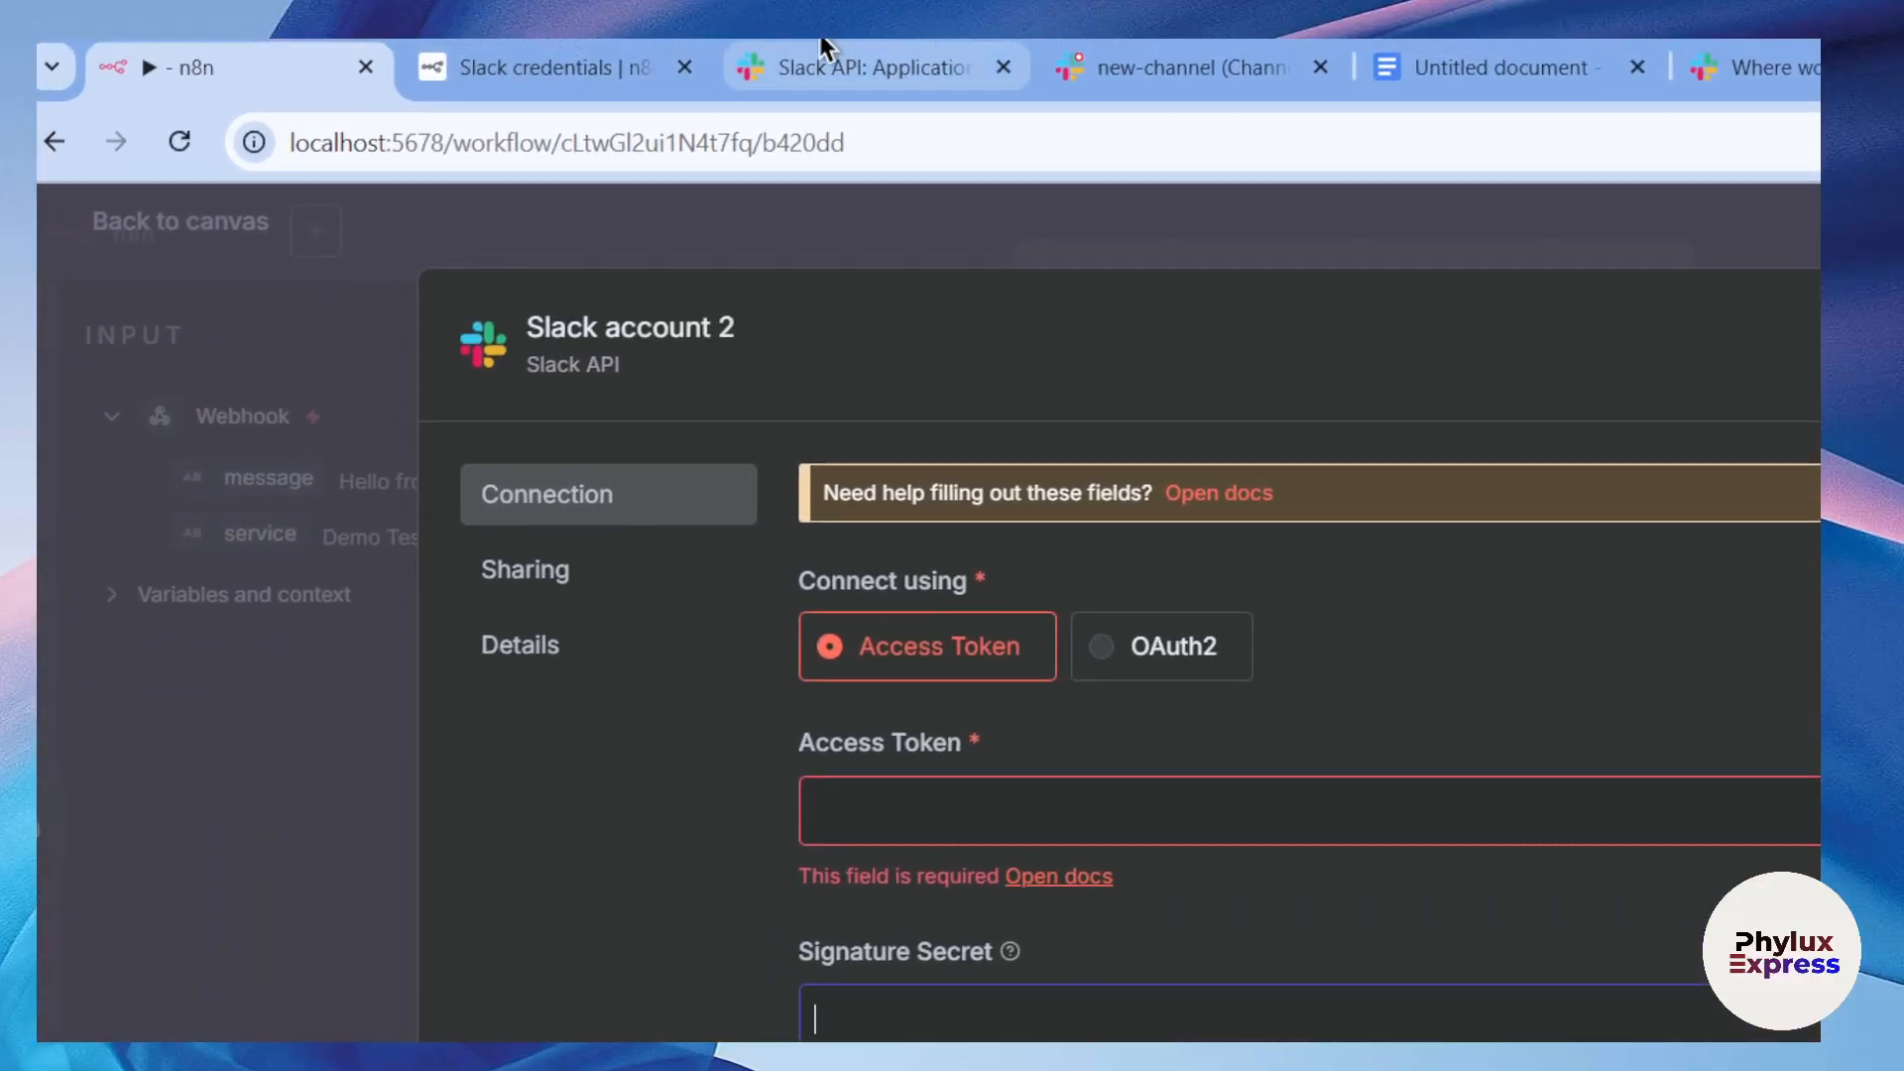
Step: Switch back to the Slack app settings and open the OAuth & Permissions page
click(908, 57)
scroll(1000, 710, up, 2)
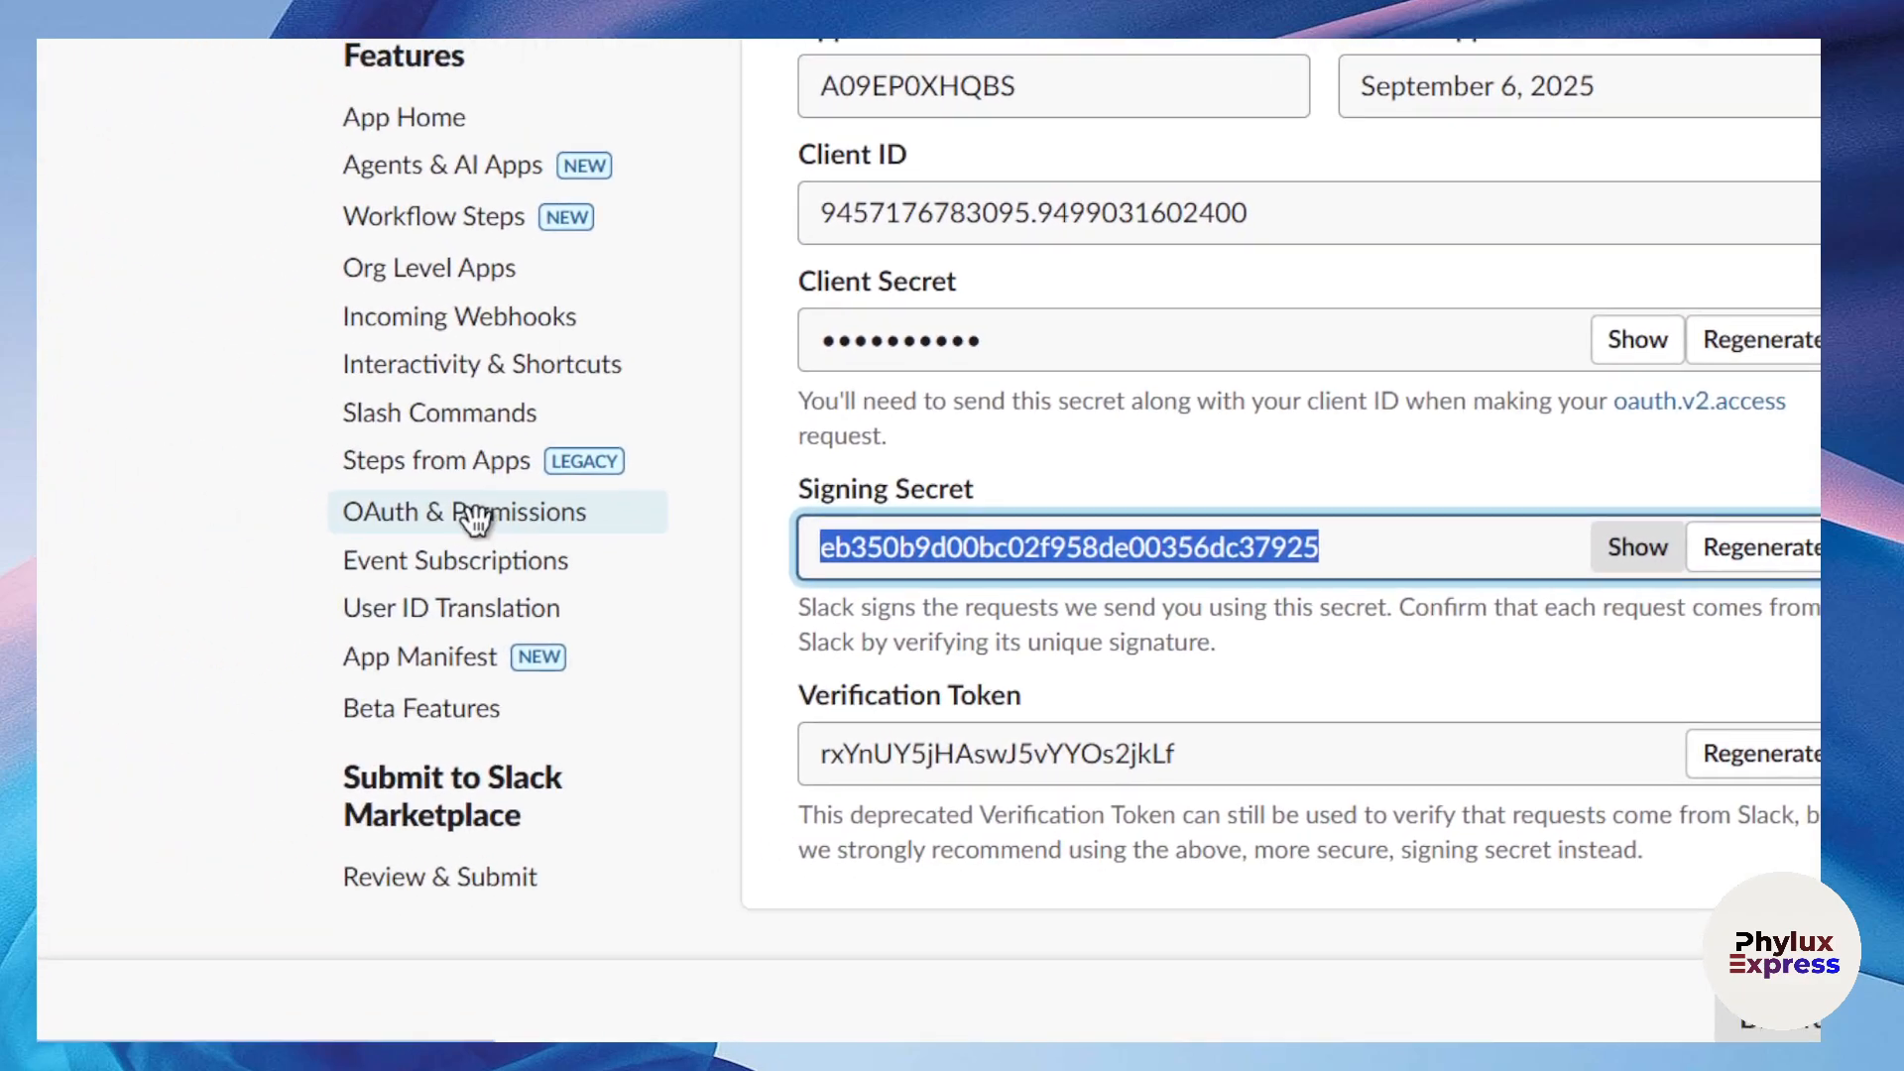
click(455, 488)
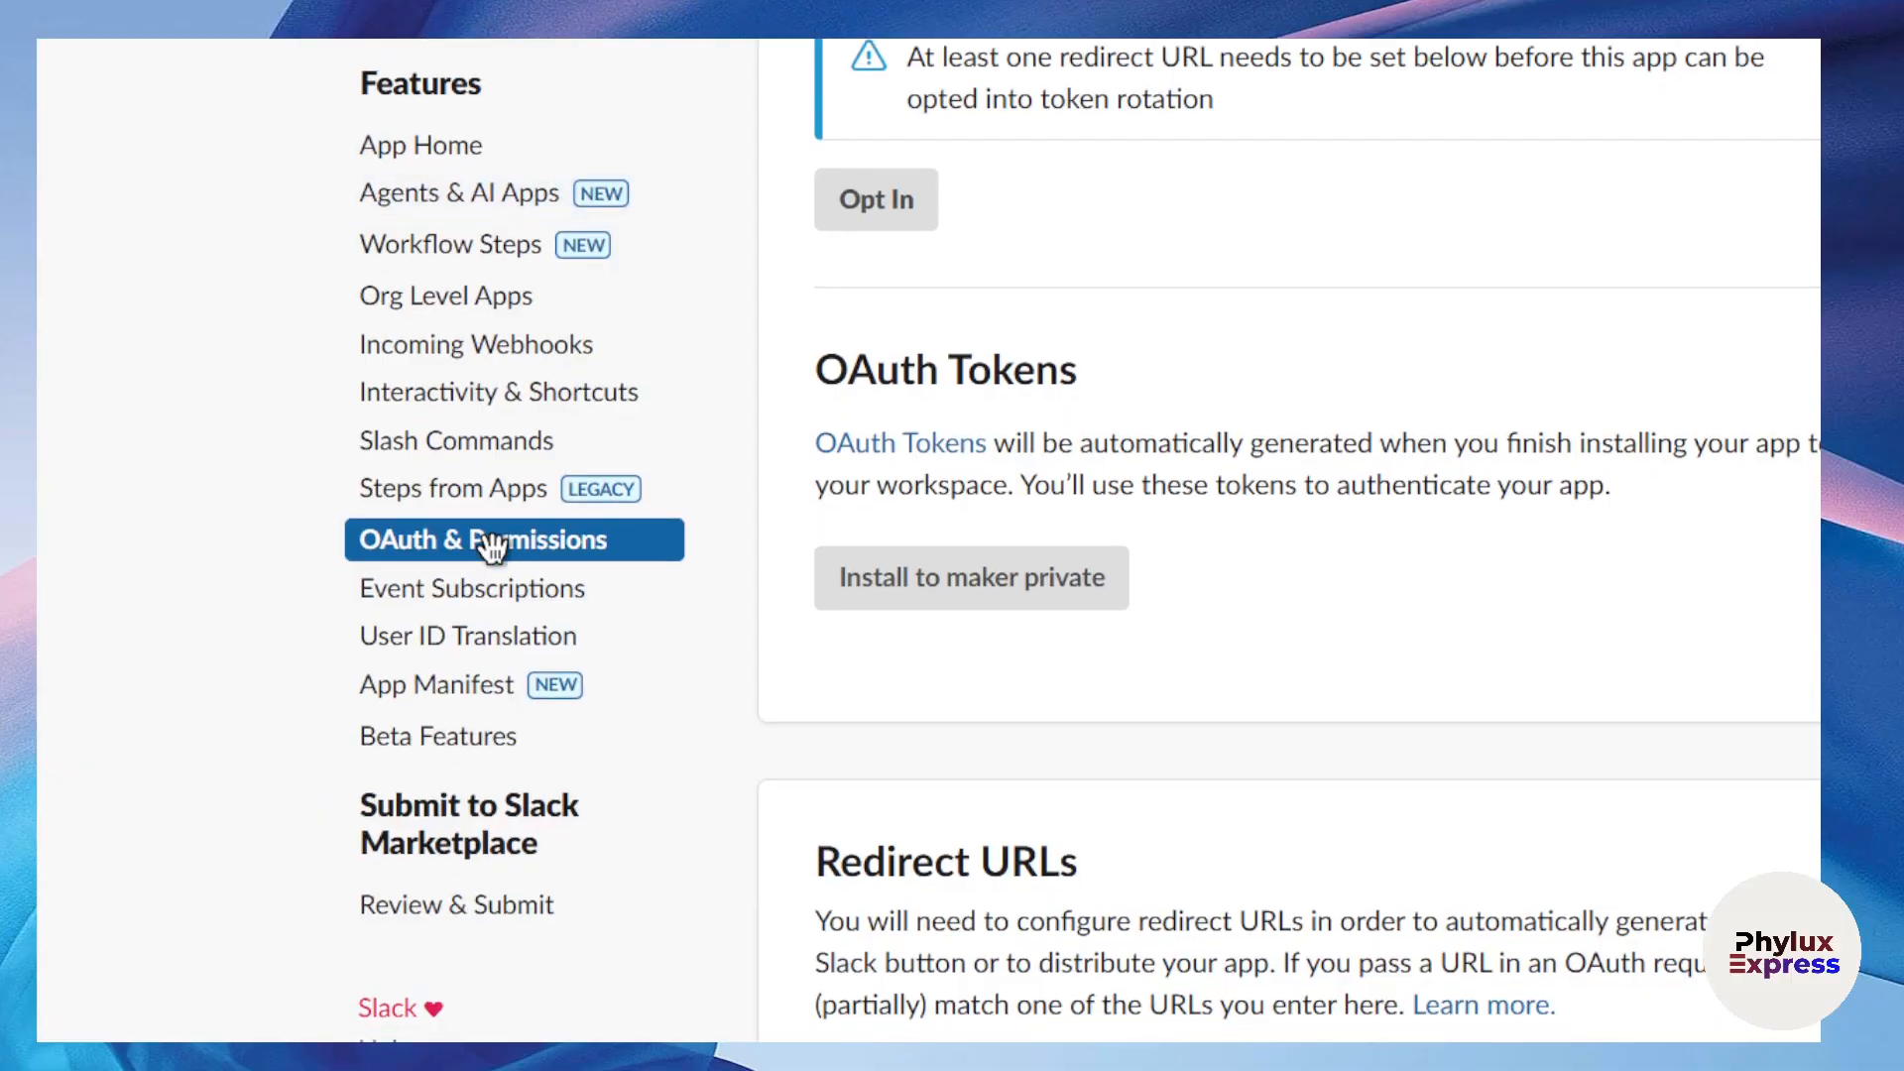
scroll(867, 561, up, 3)
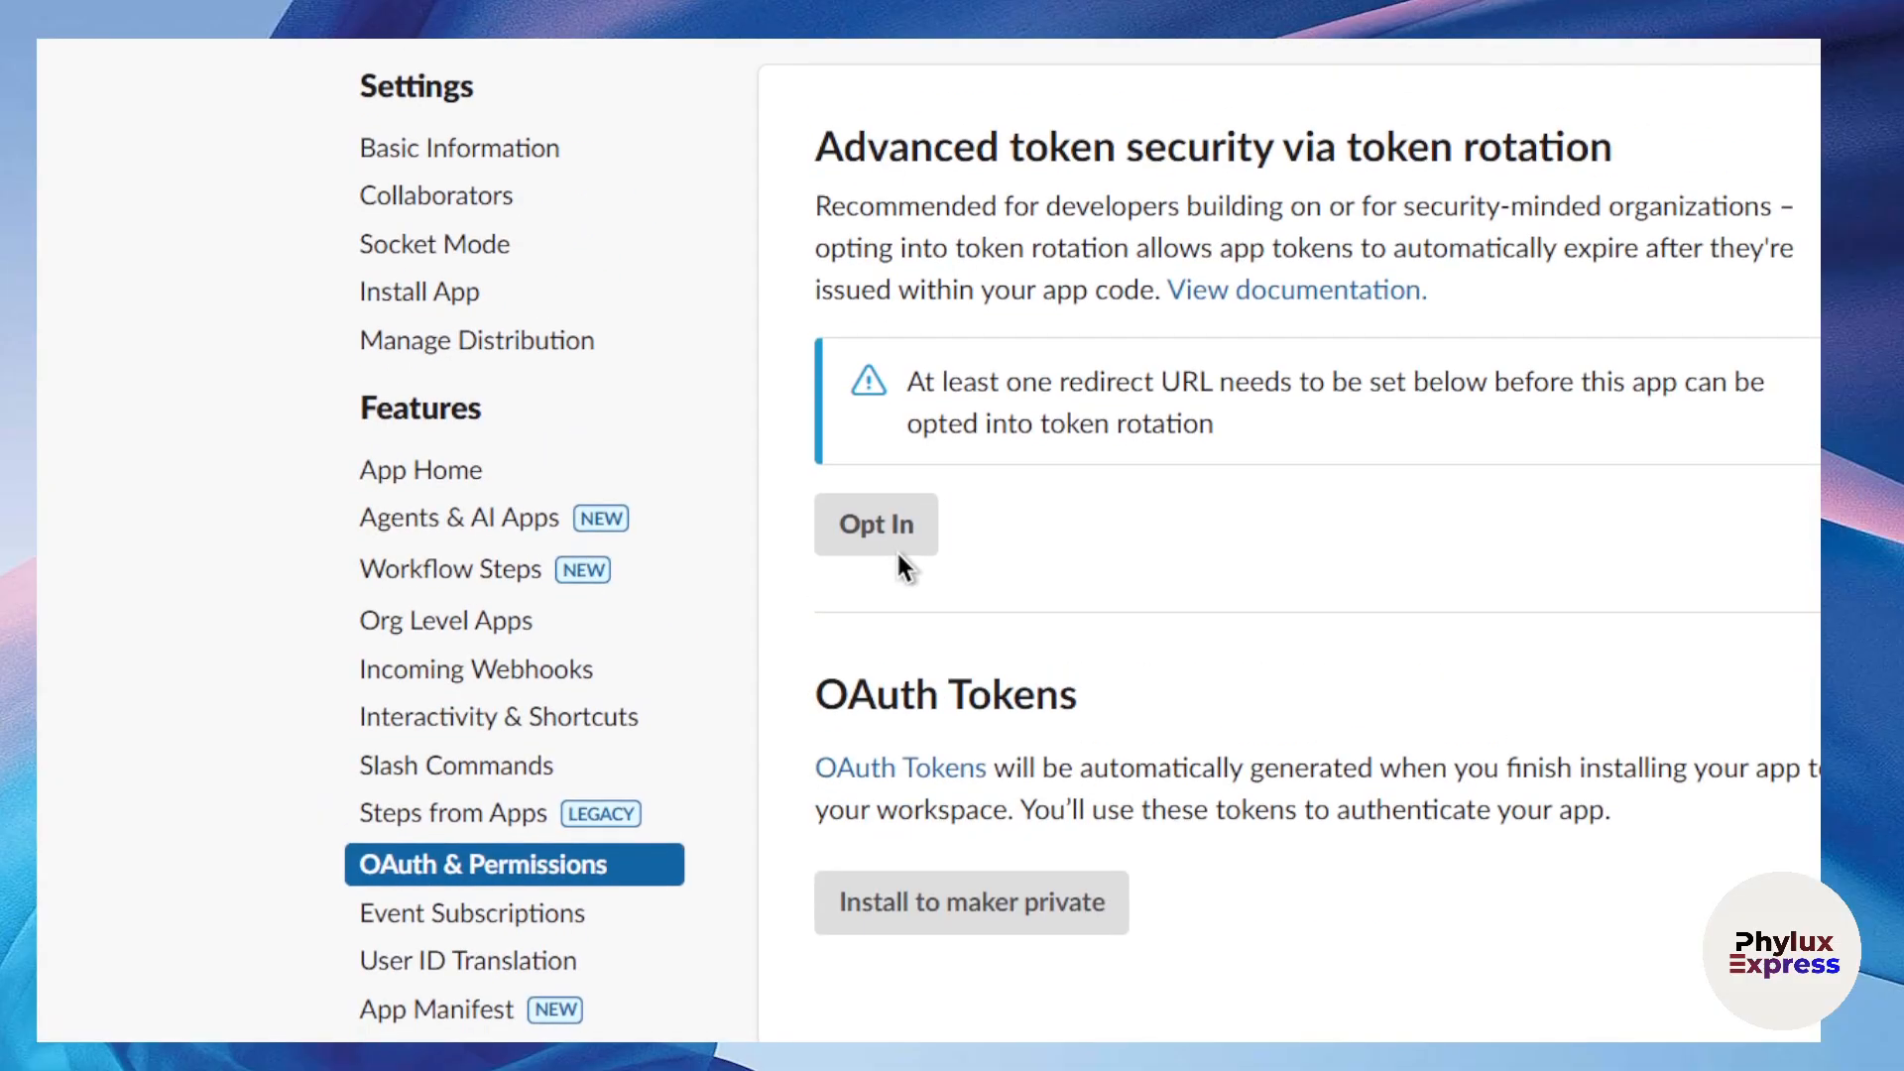
scroll(906, 552, down, 2)
scroll(909, 553, down, 10)
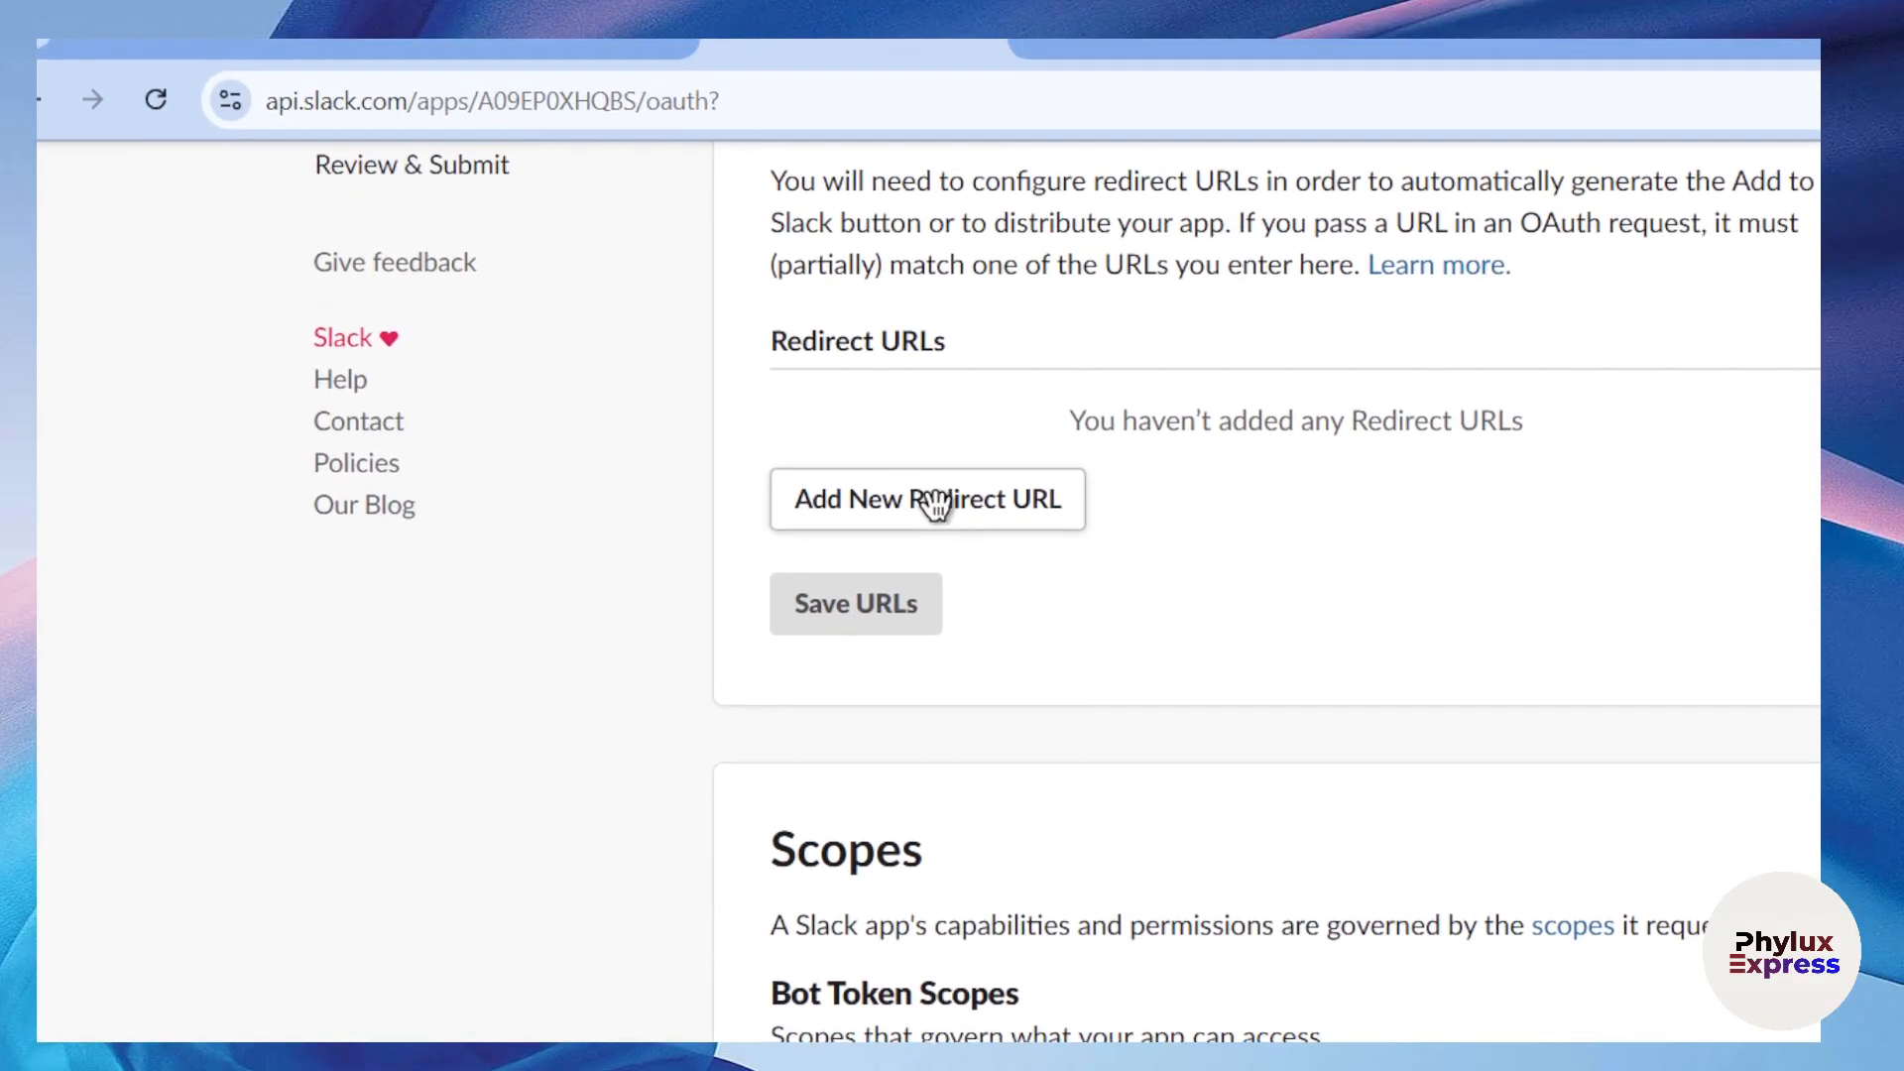
click(931, 529)
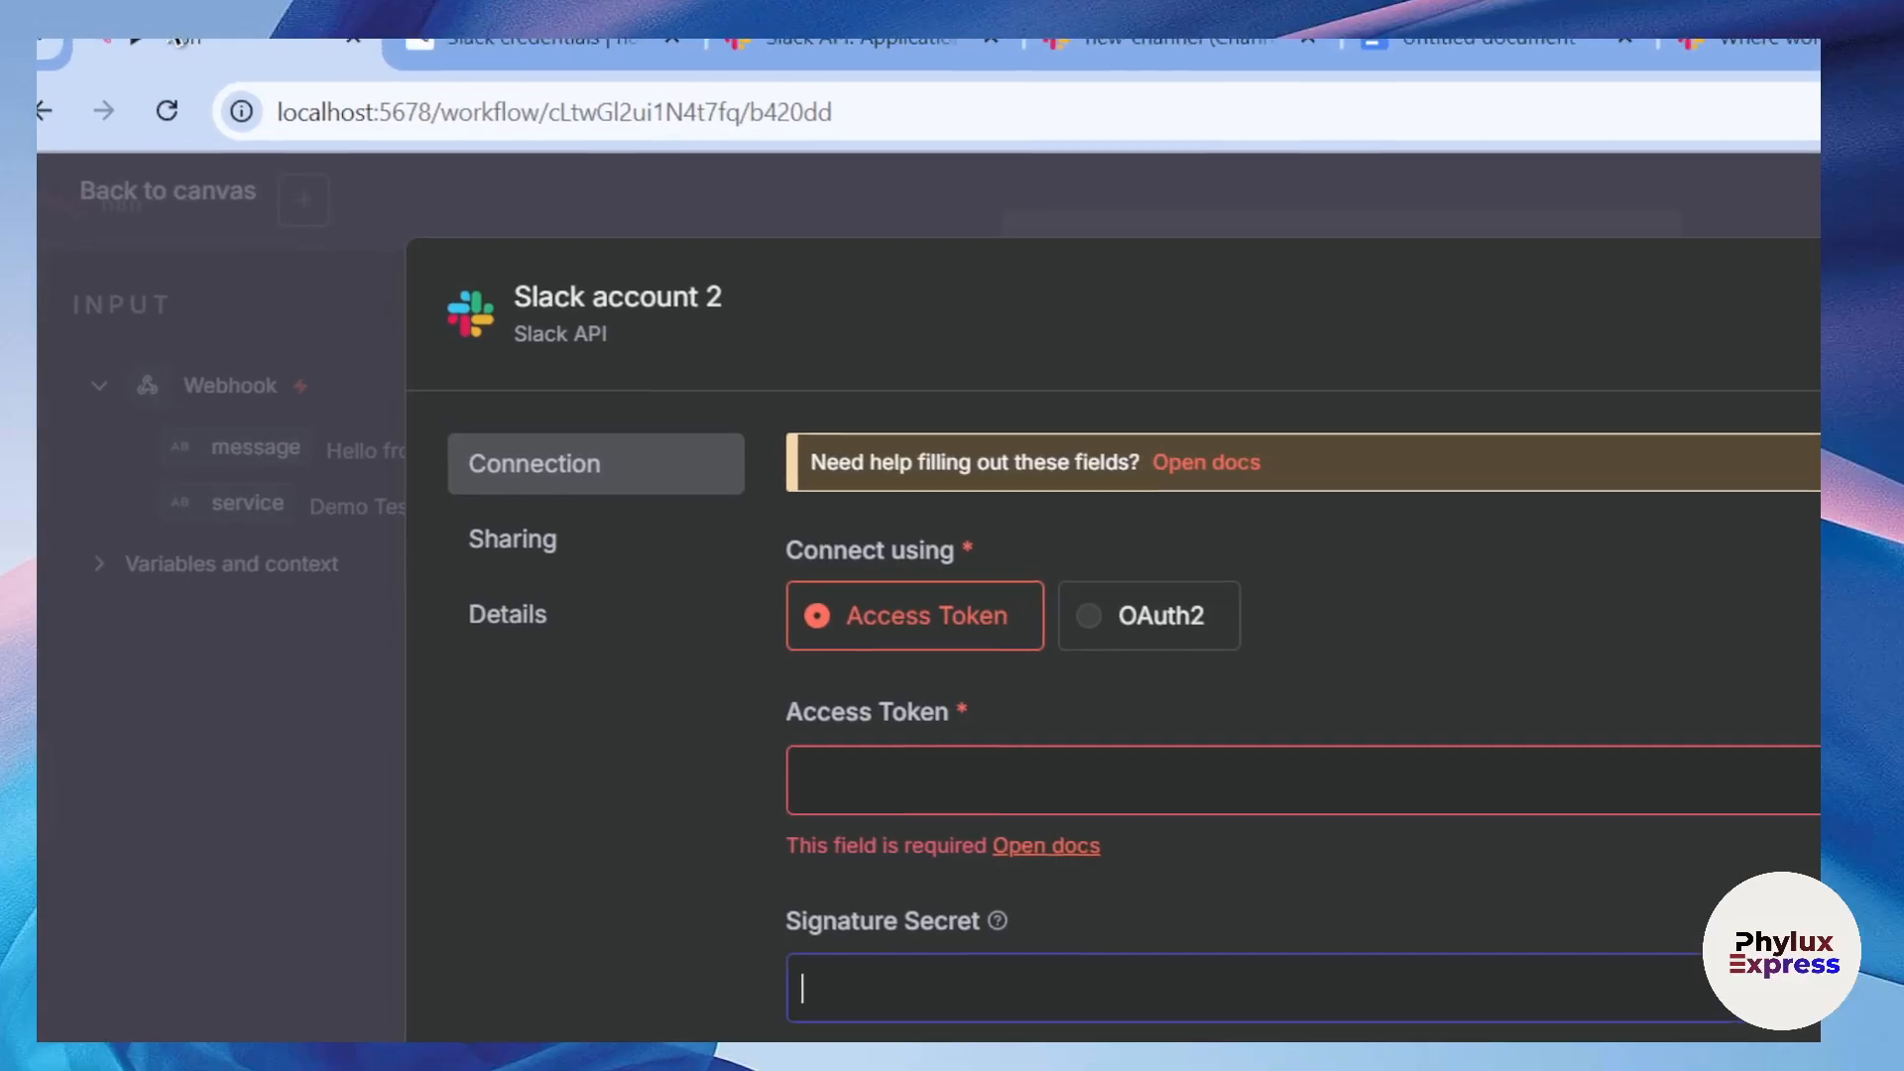
click(1118, 613)
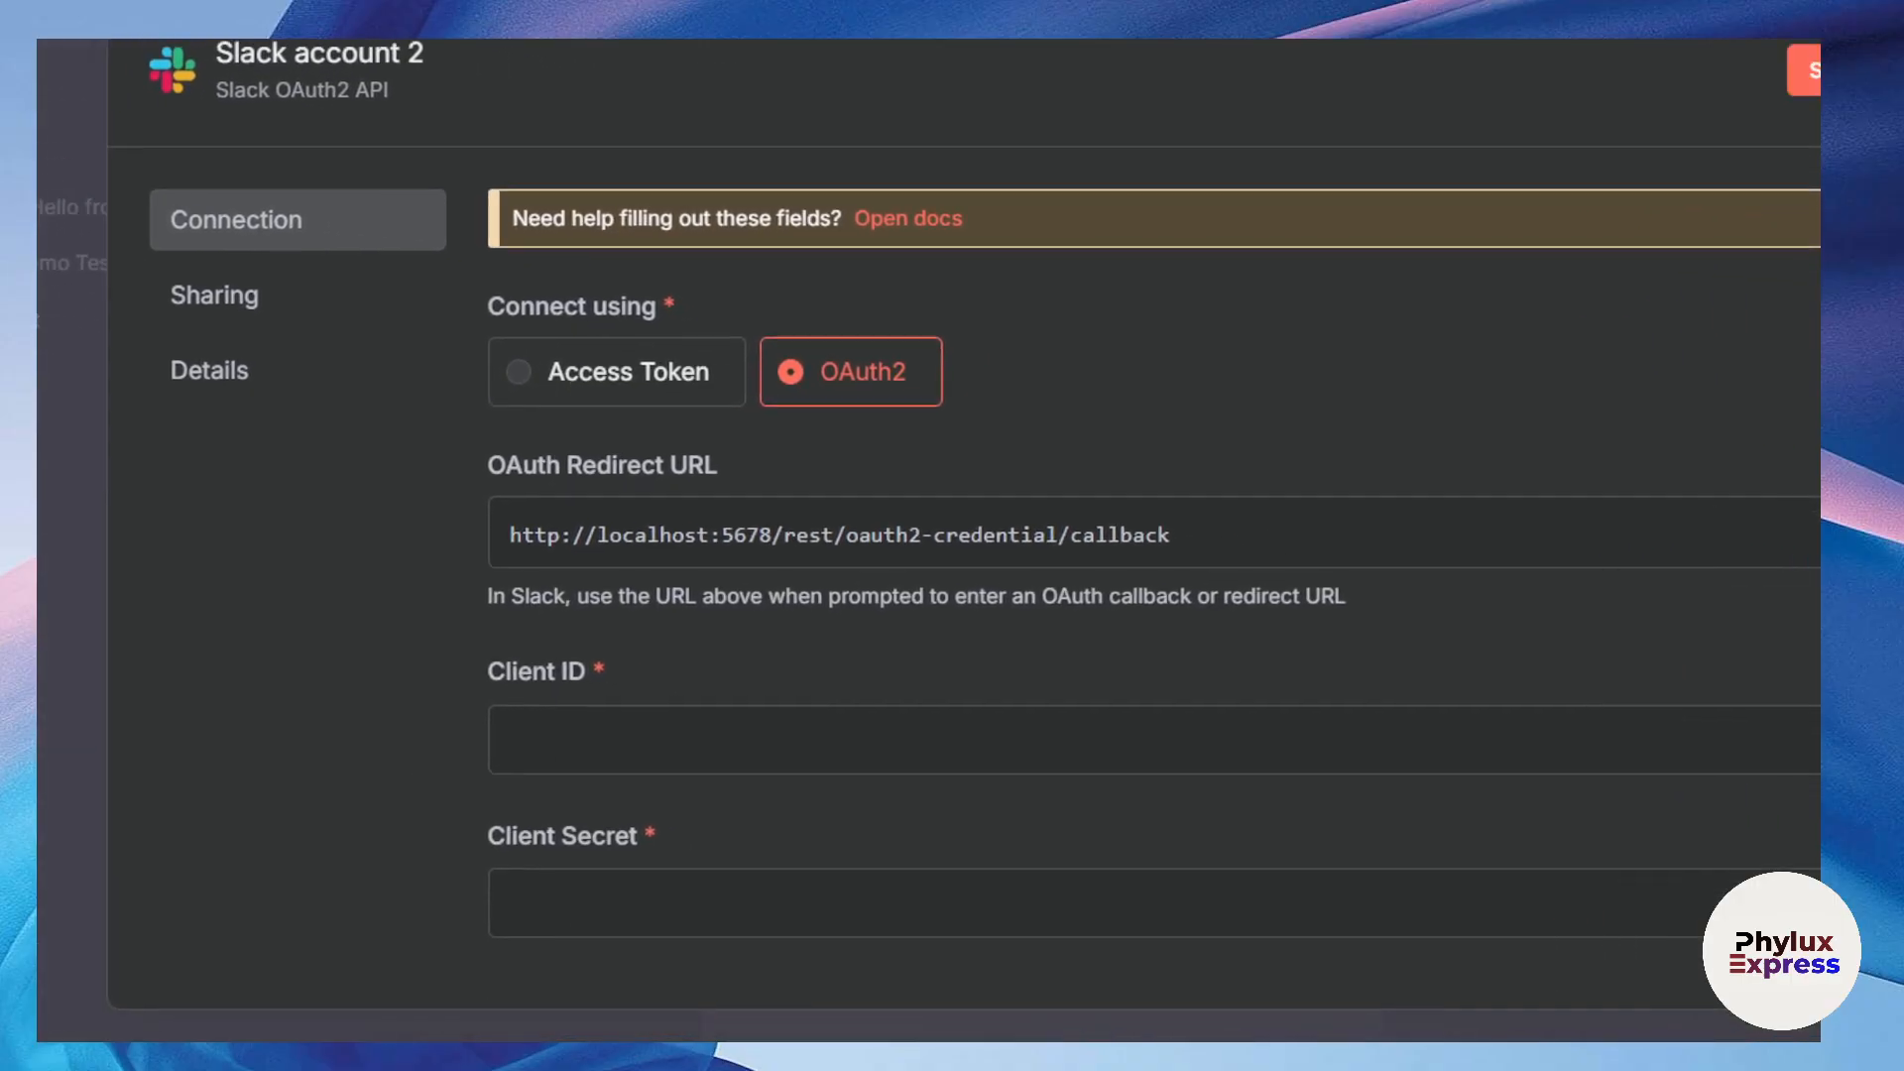
click(1555, 544)
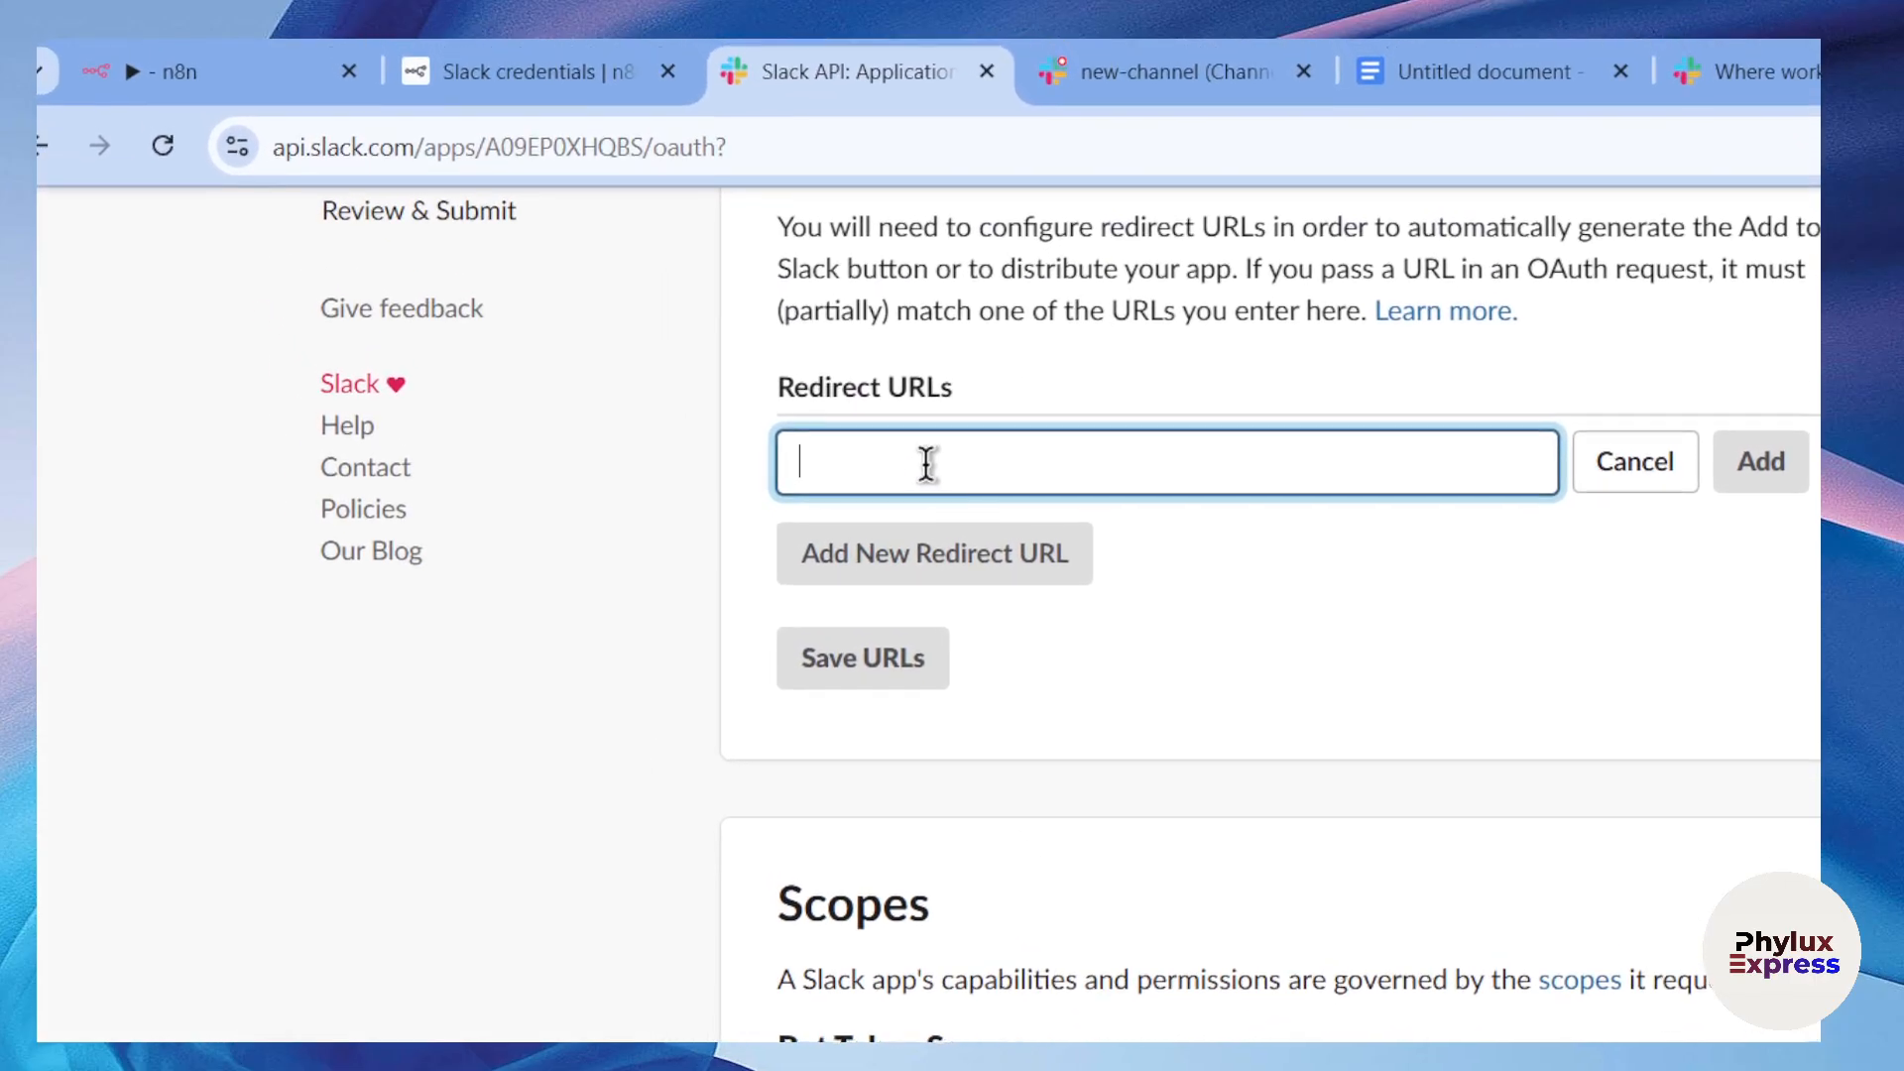
text(http://localhost:5678/rest/oauth2-credential/callback)
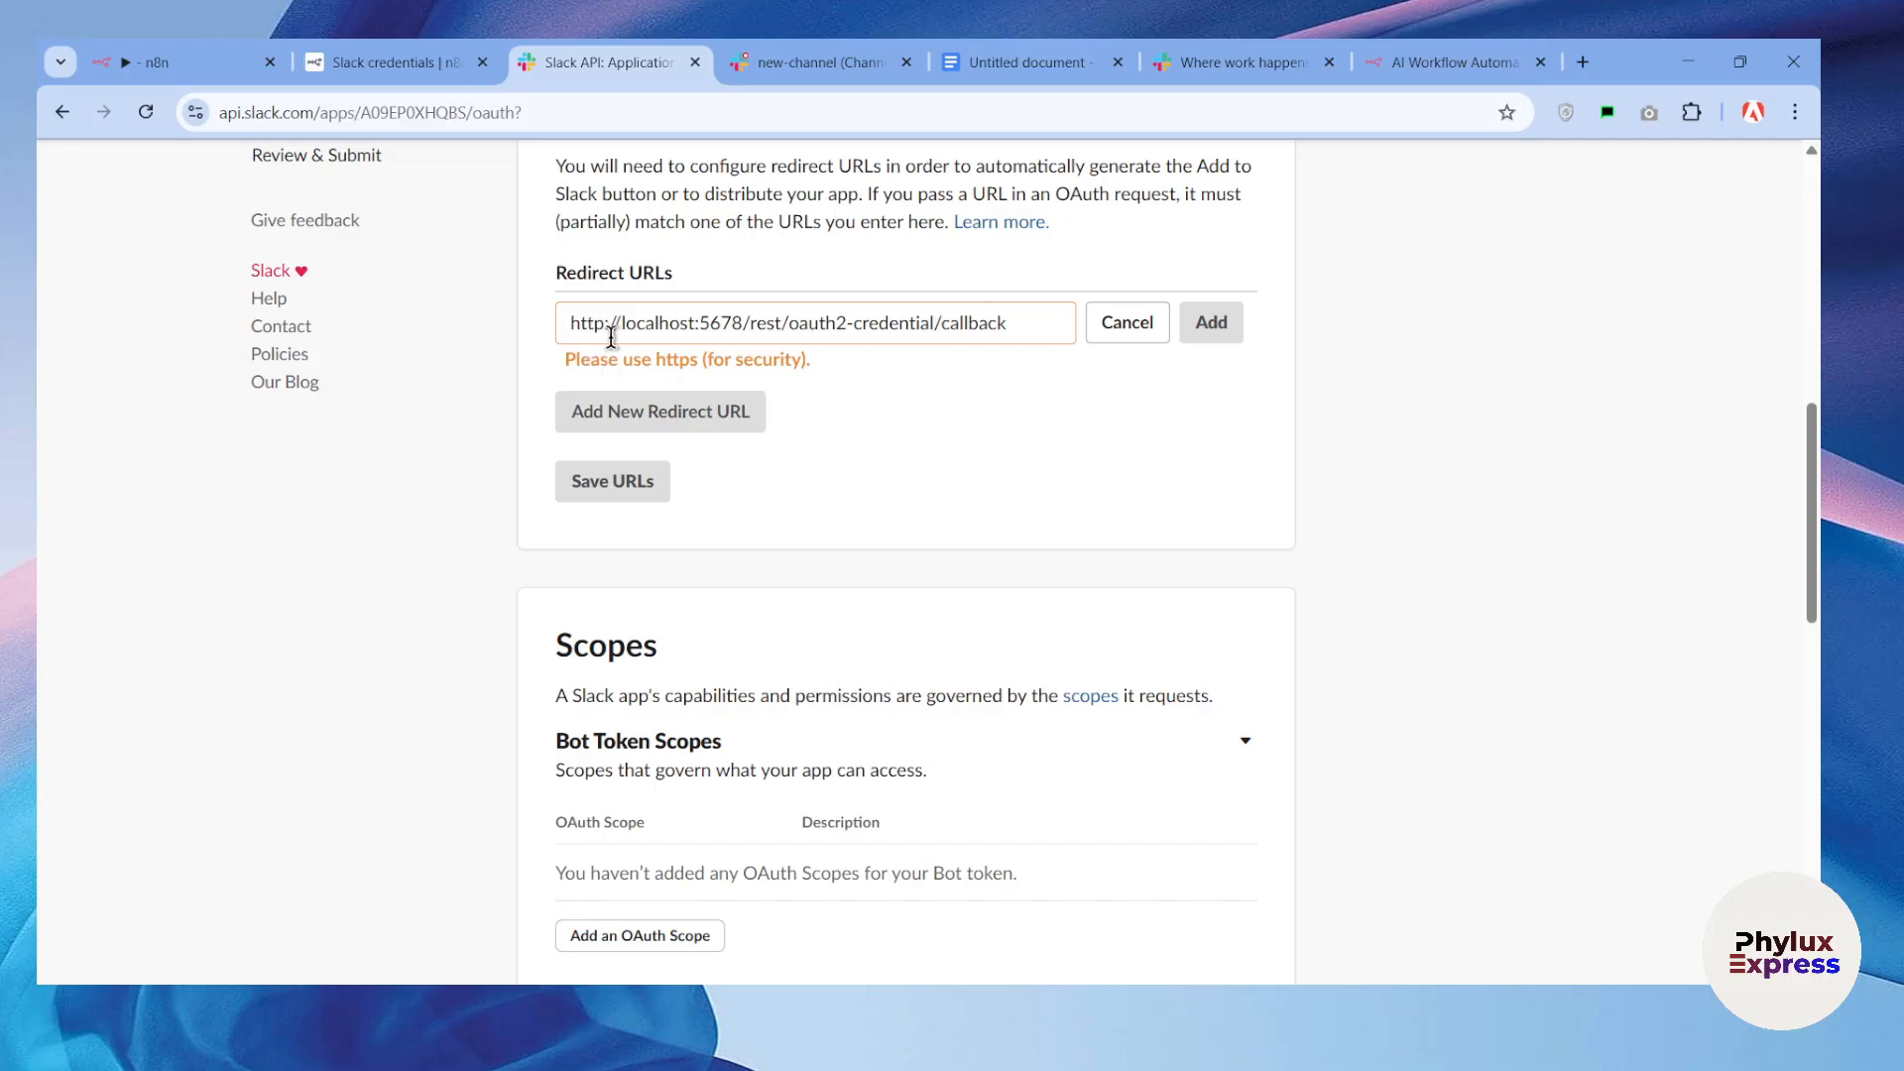
Step: Try the redirect URL with https, then change it back to http and add it to the app's redirect URLs
click(605, 324)
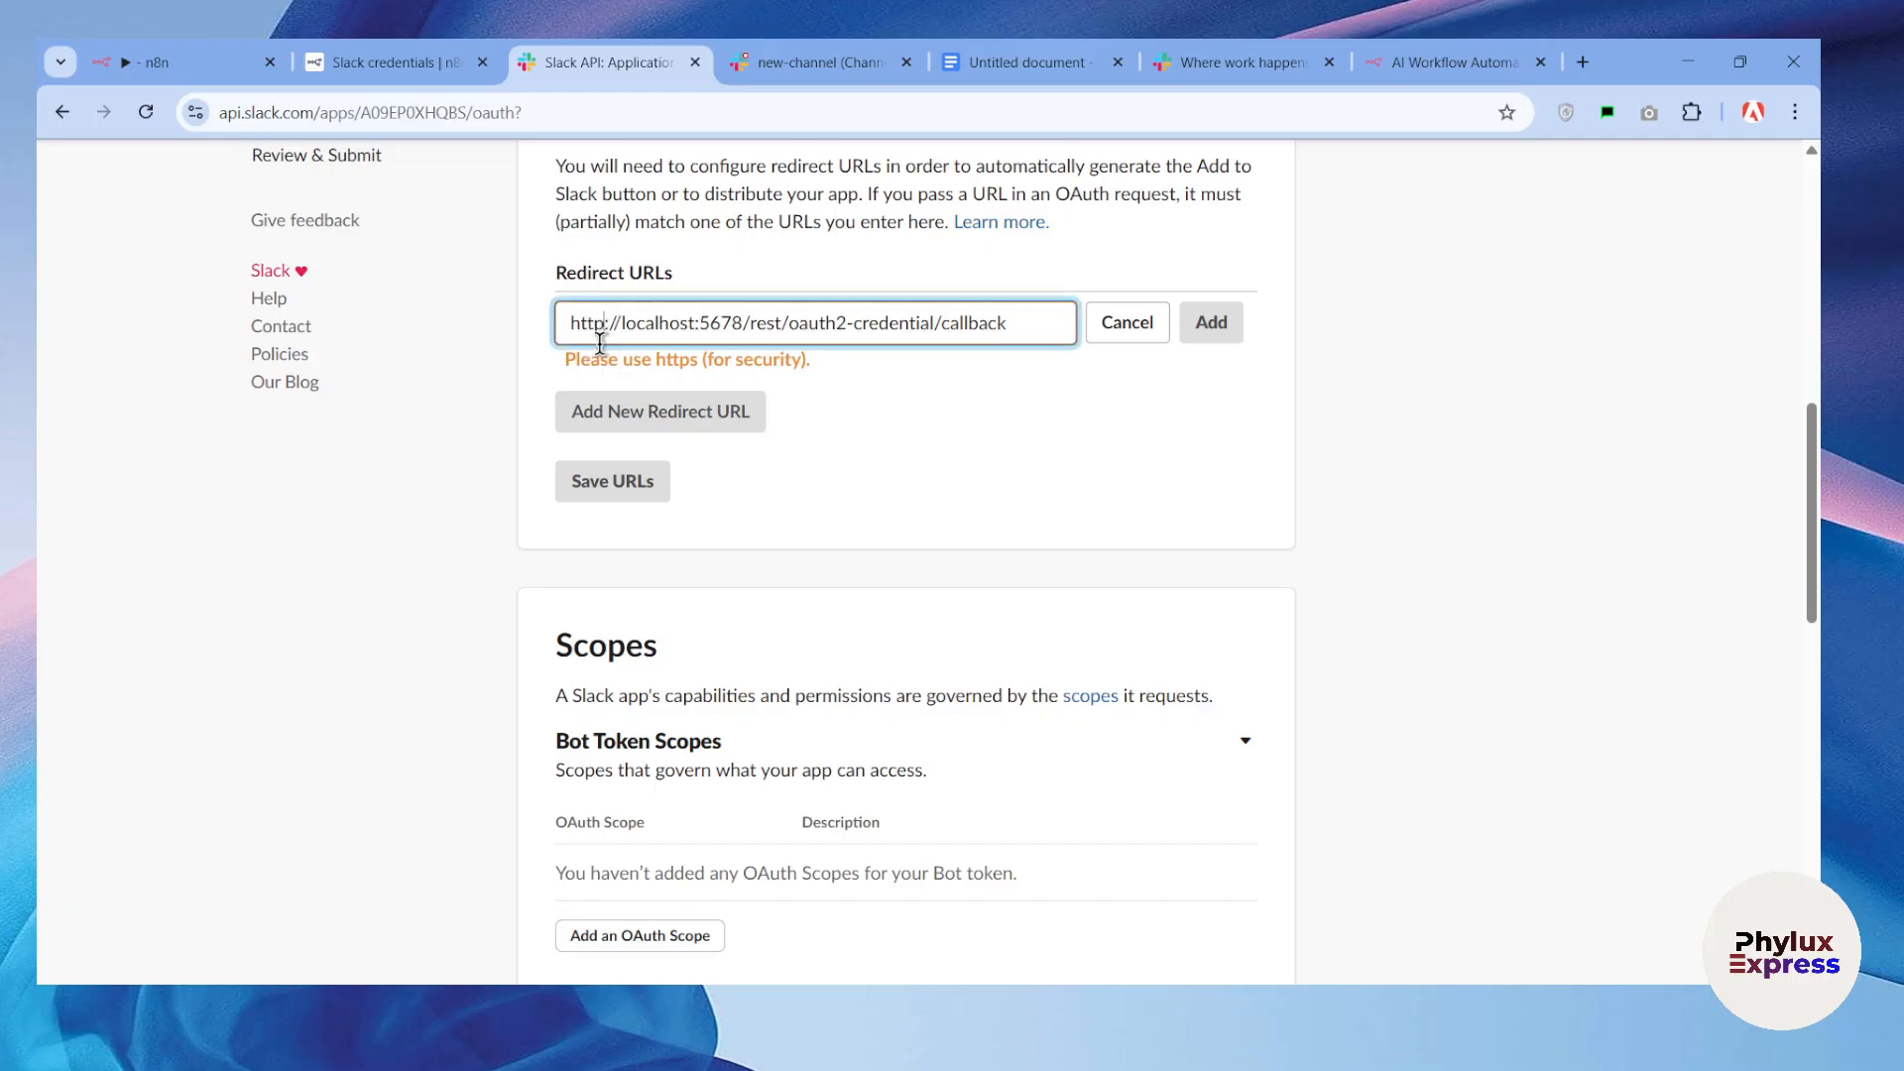
text(s)
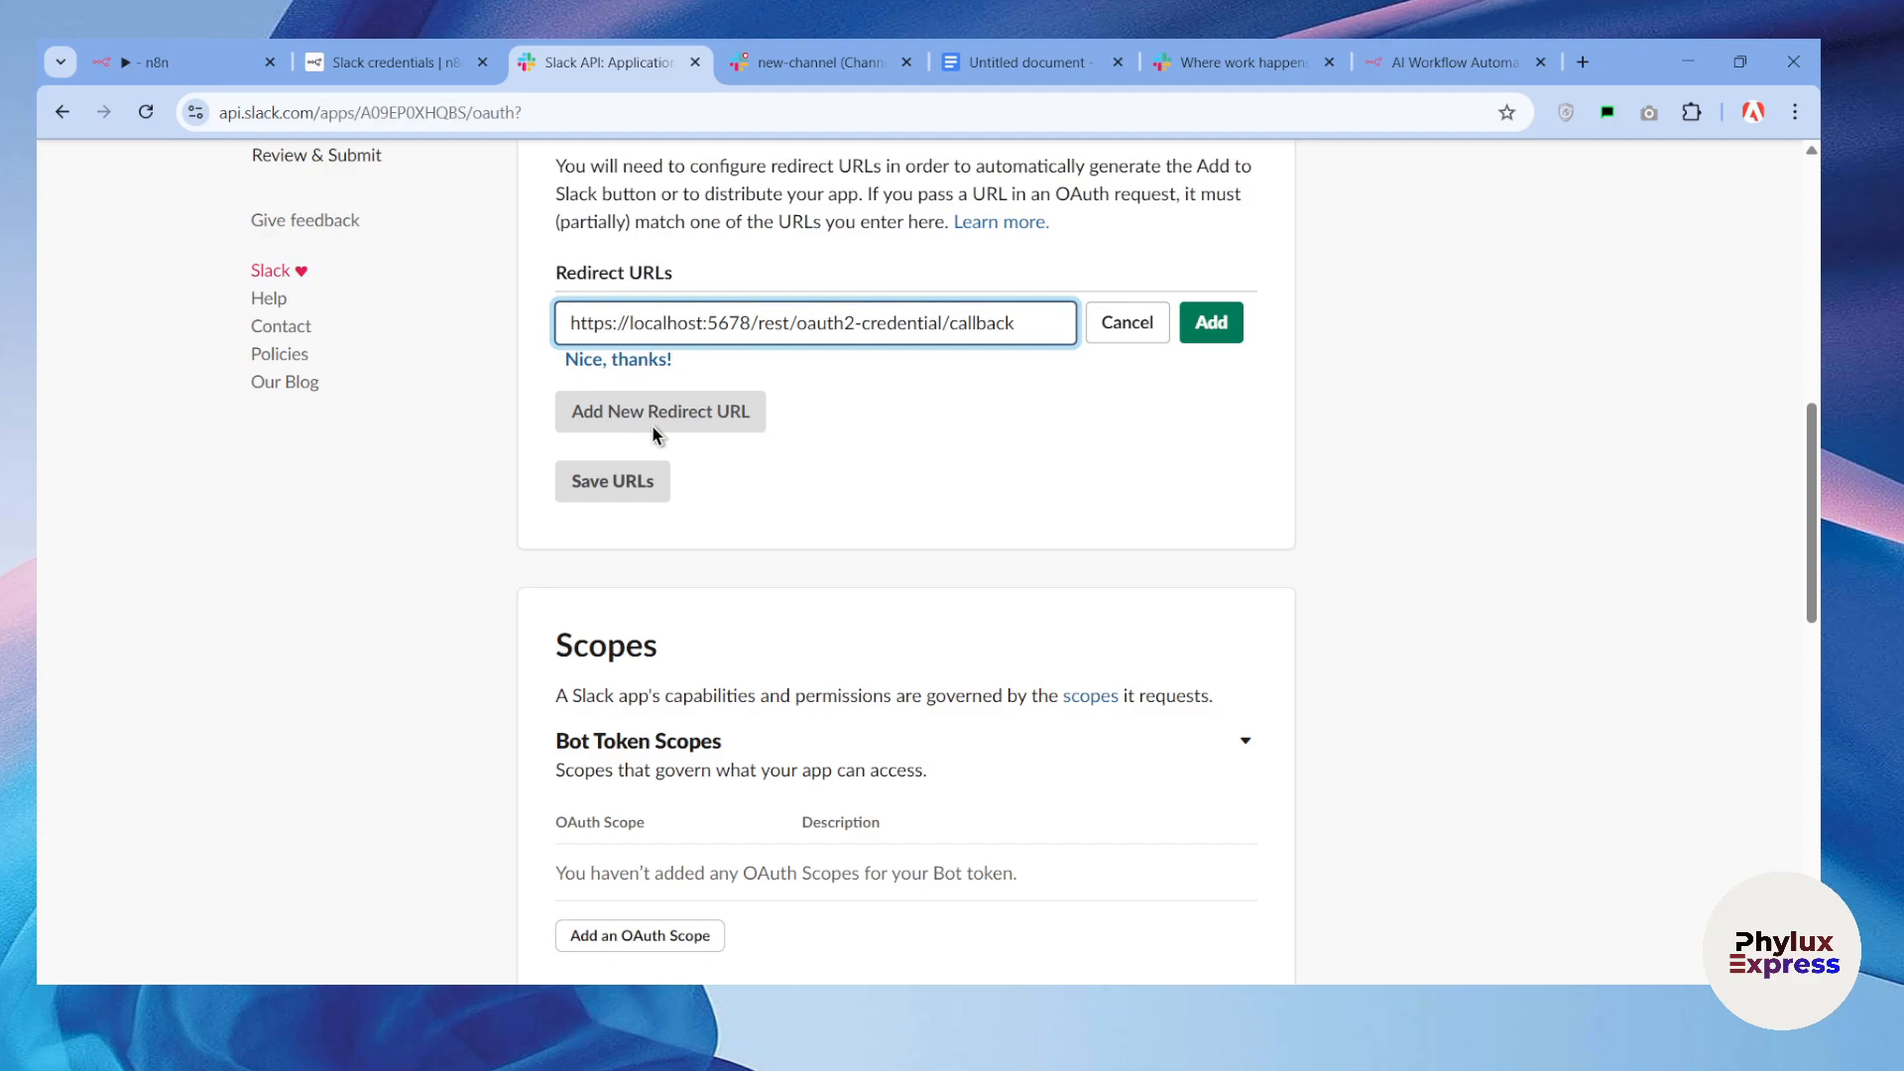
key(BackSpace)
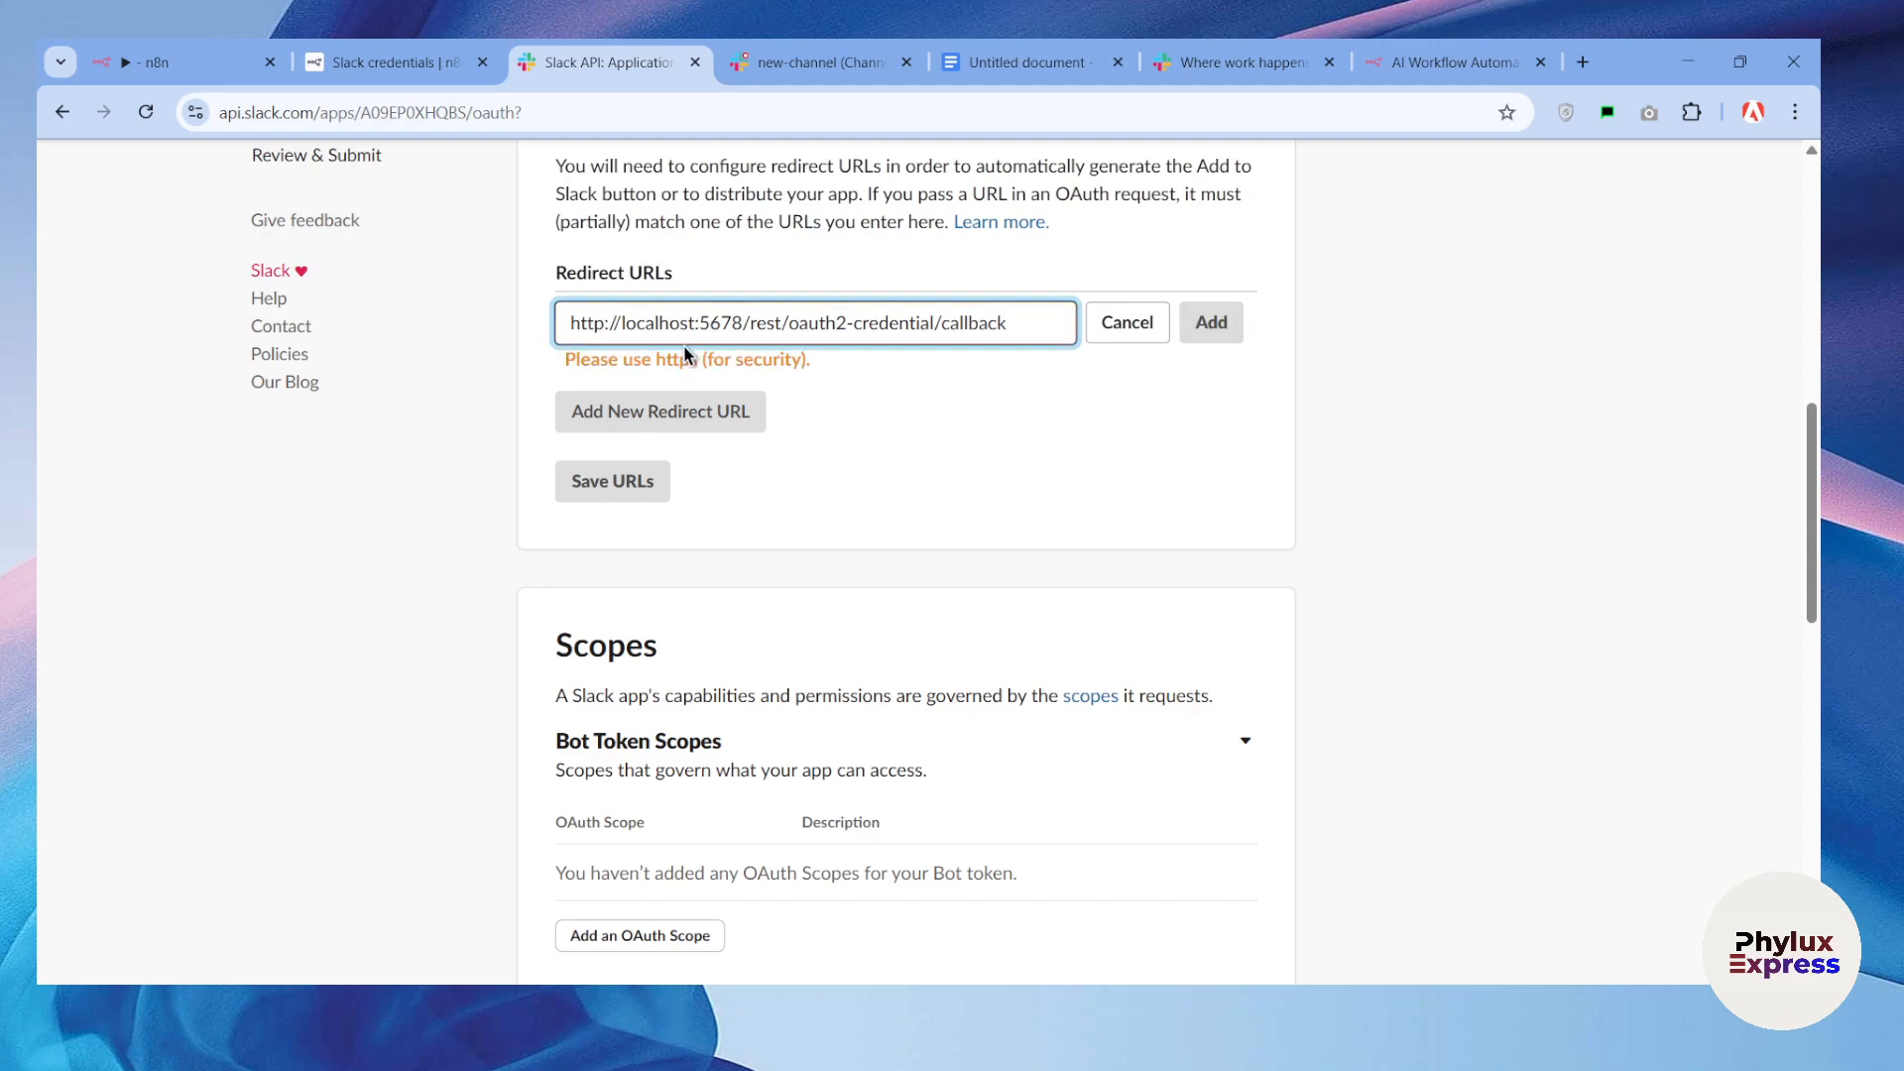
text(s)
key(BackSpace)
text(s)
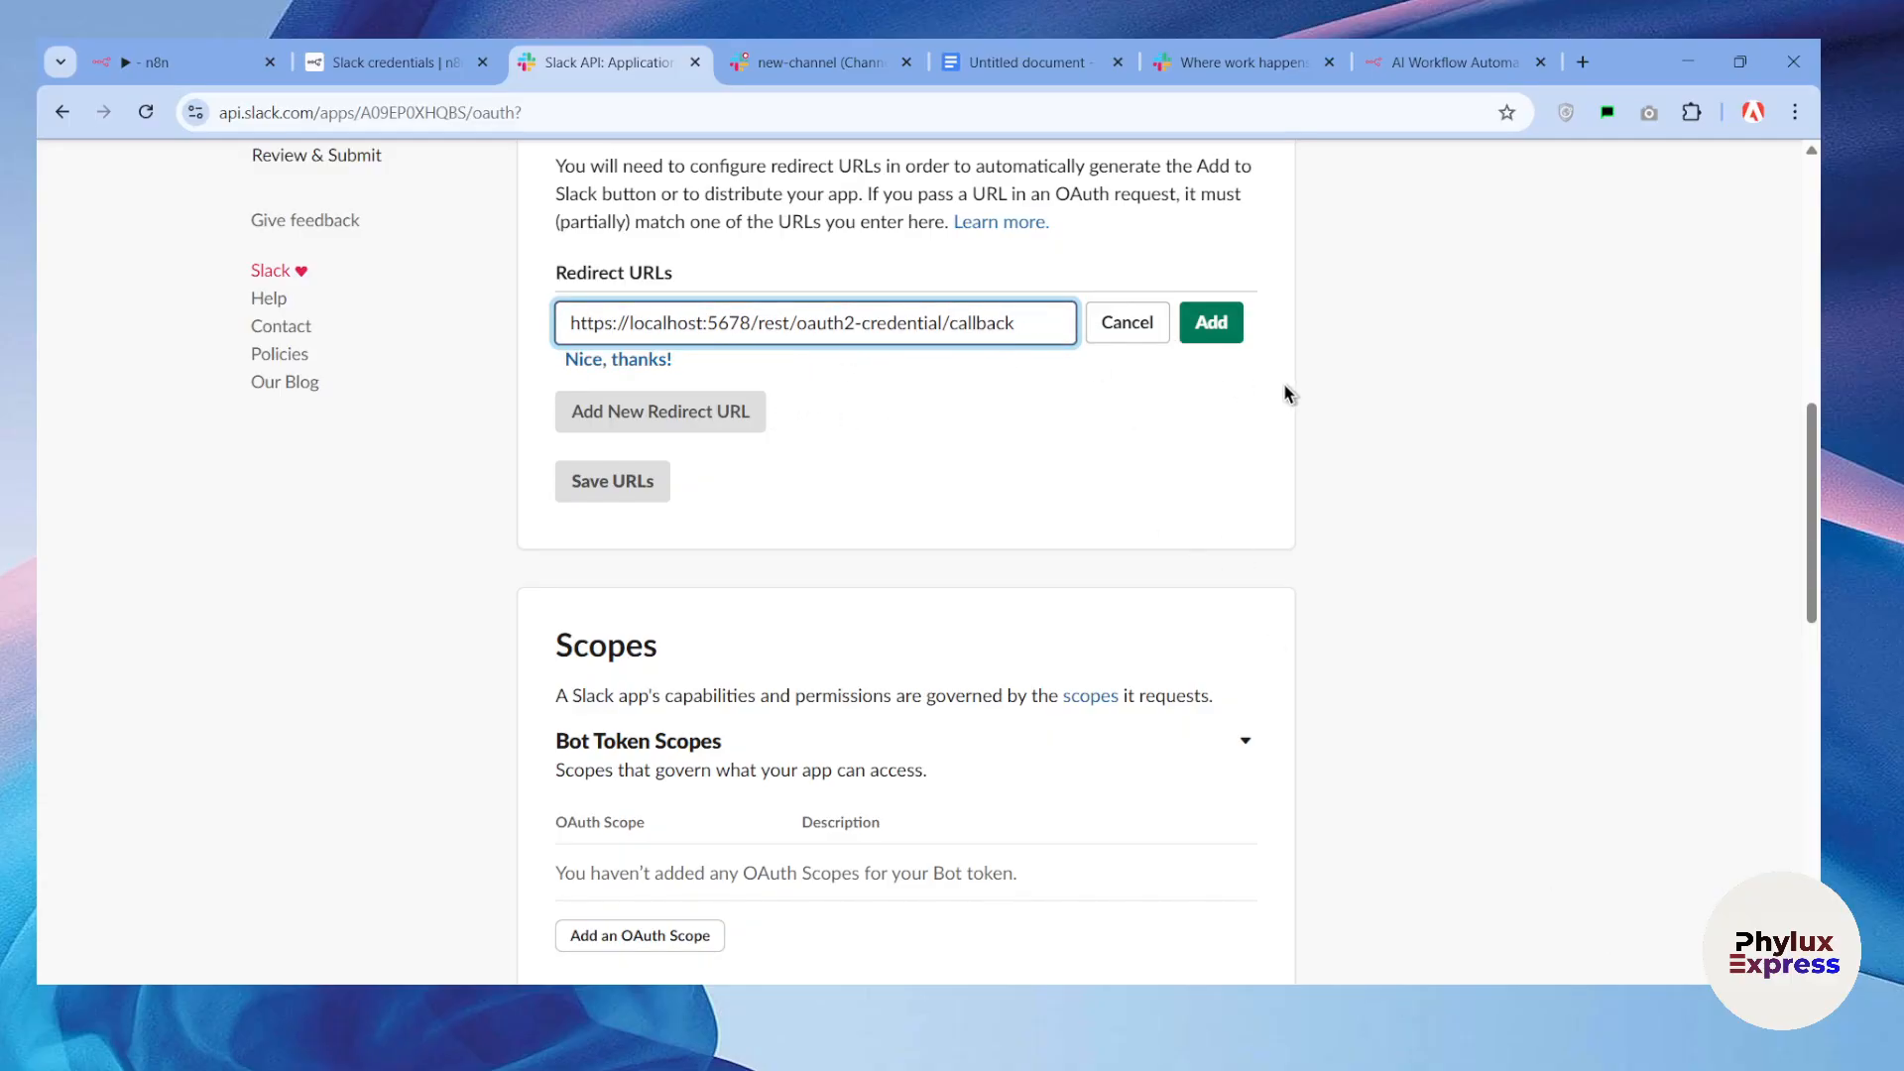
key(BackSpace)
key(Return)
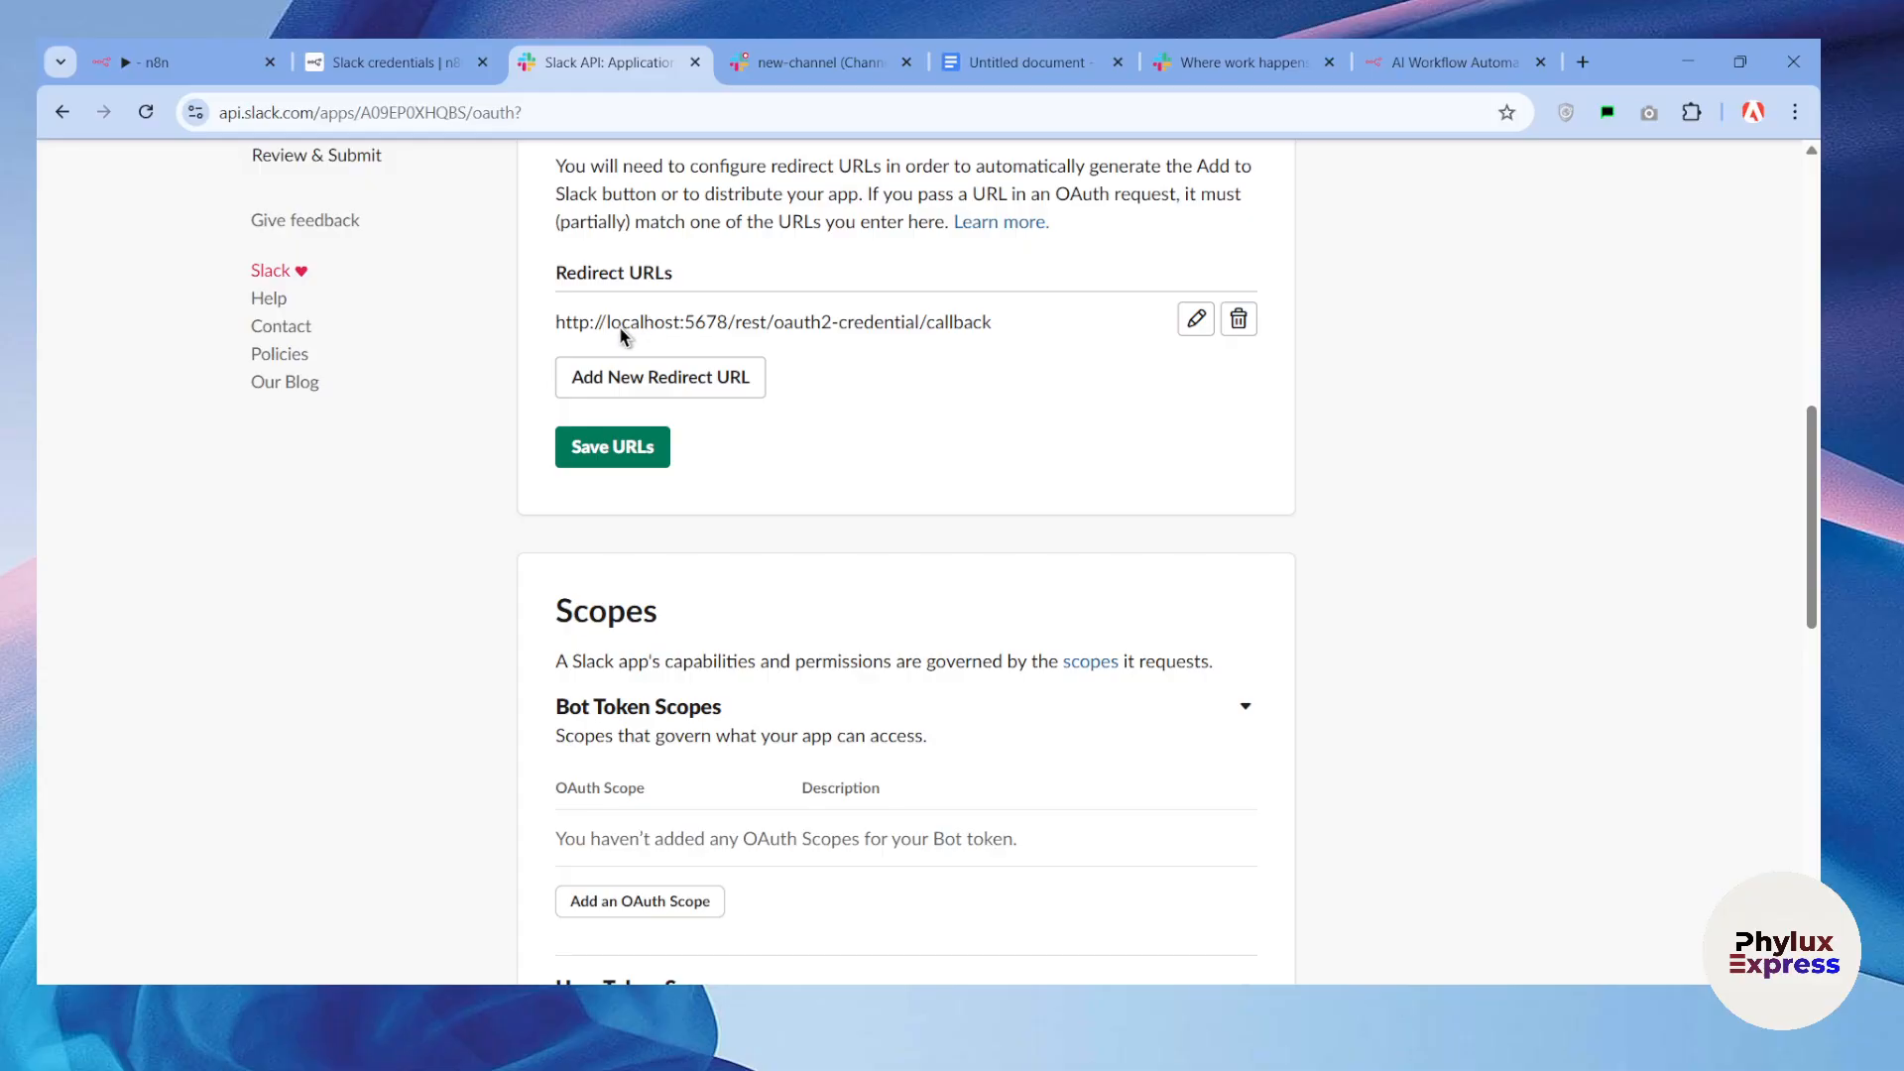
Step: Add the app_mentions:read scope to the app's Bot Token Scopes
scroll(673, 353, down, 1)
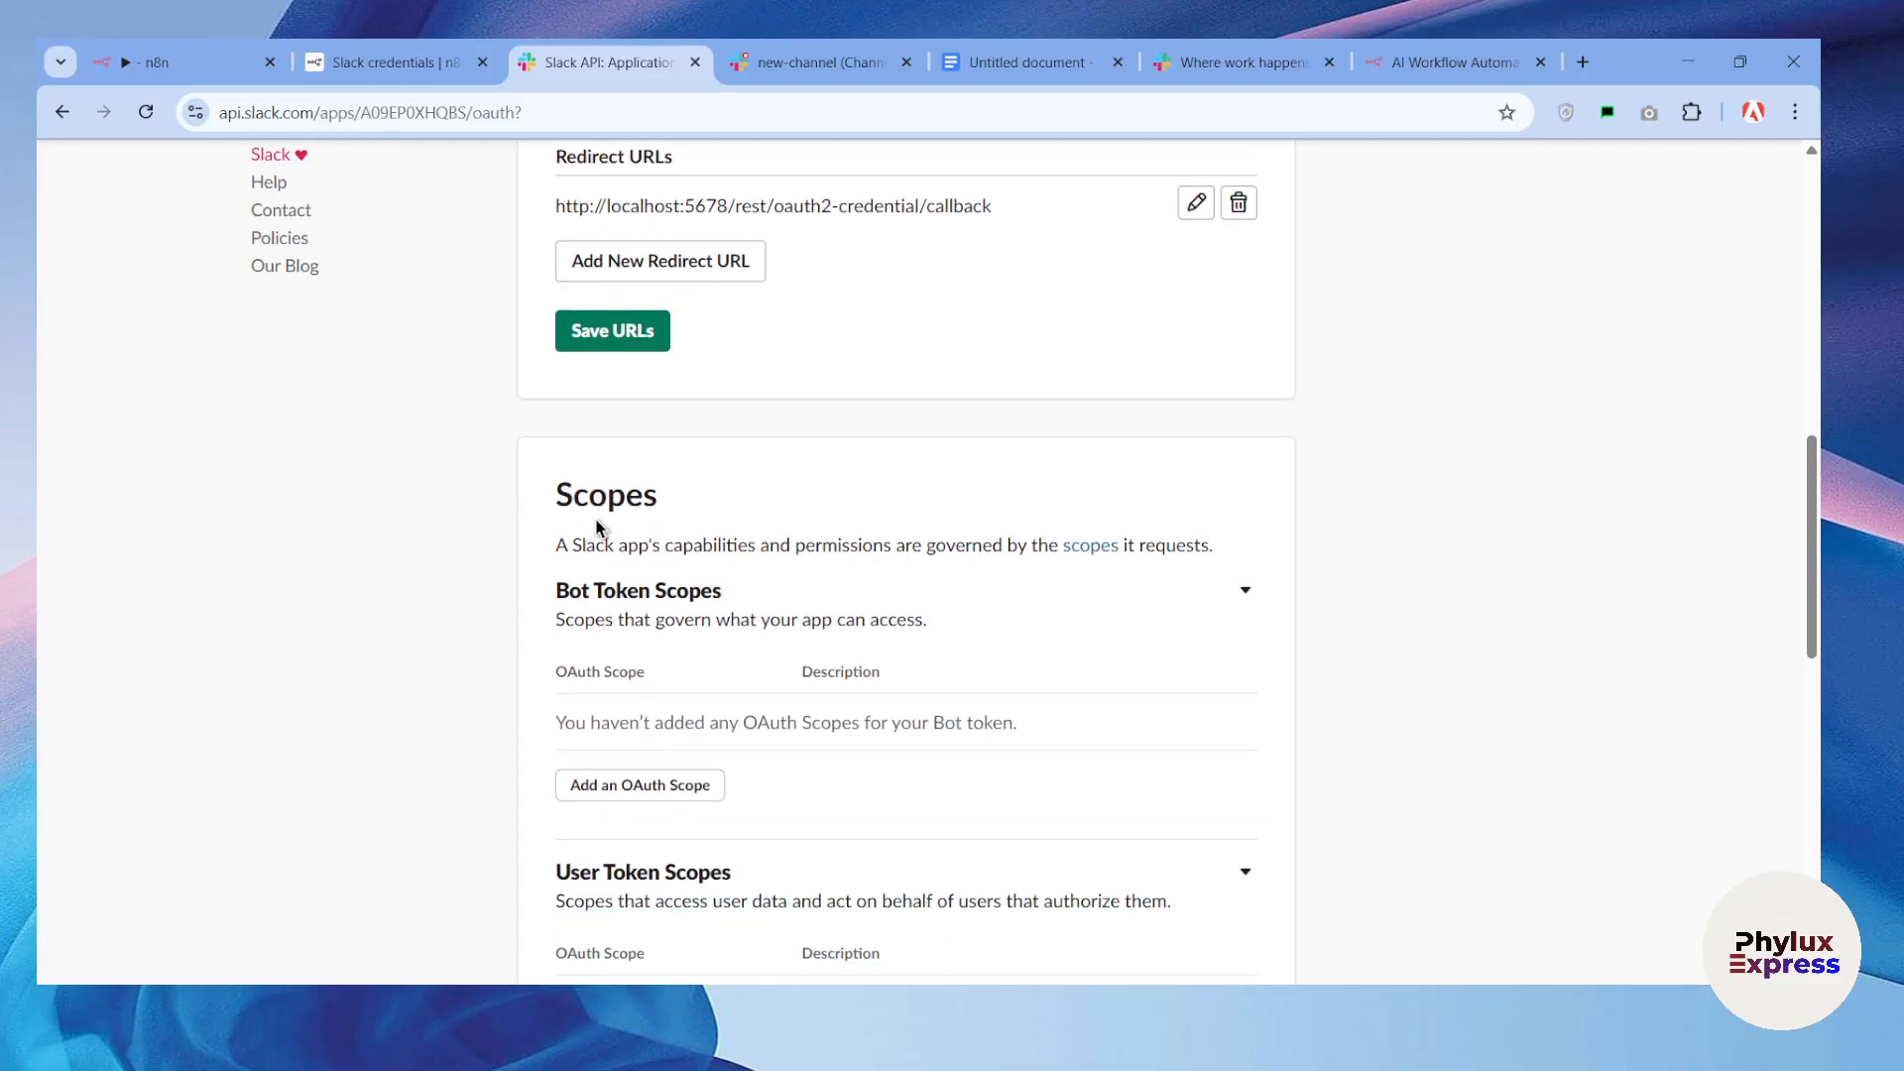
scroll(598, 526, down, 2)
drag(553, 260, 756, 289)
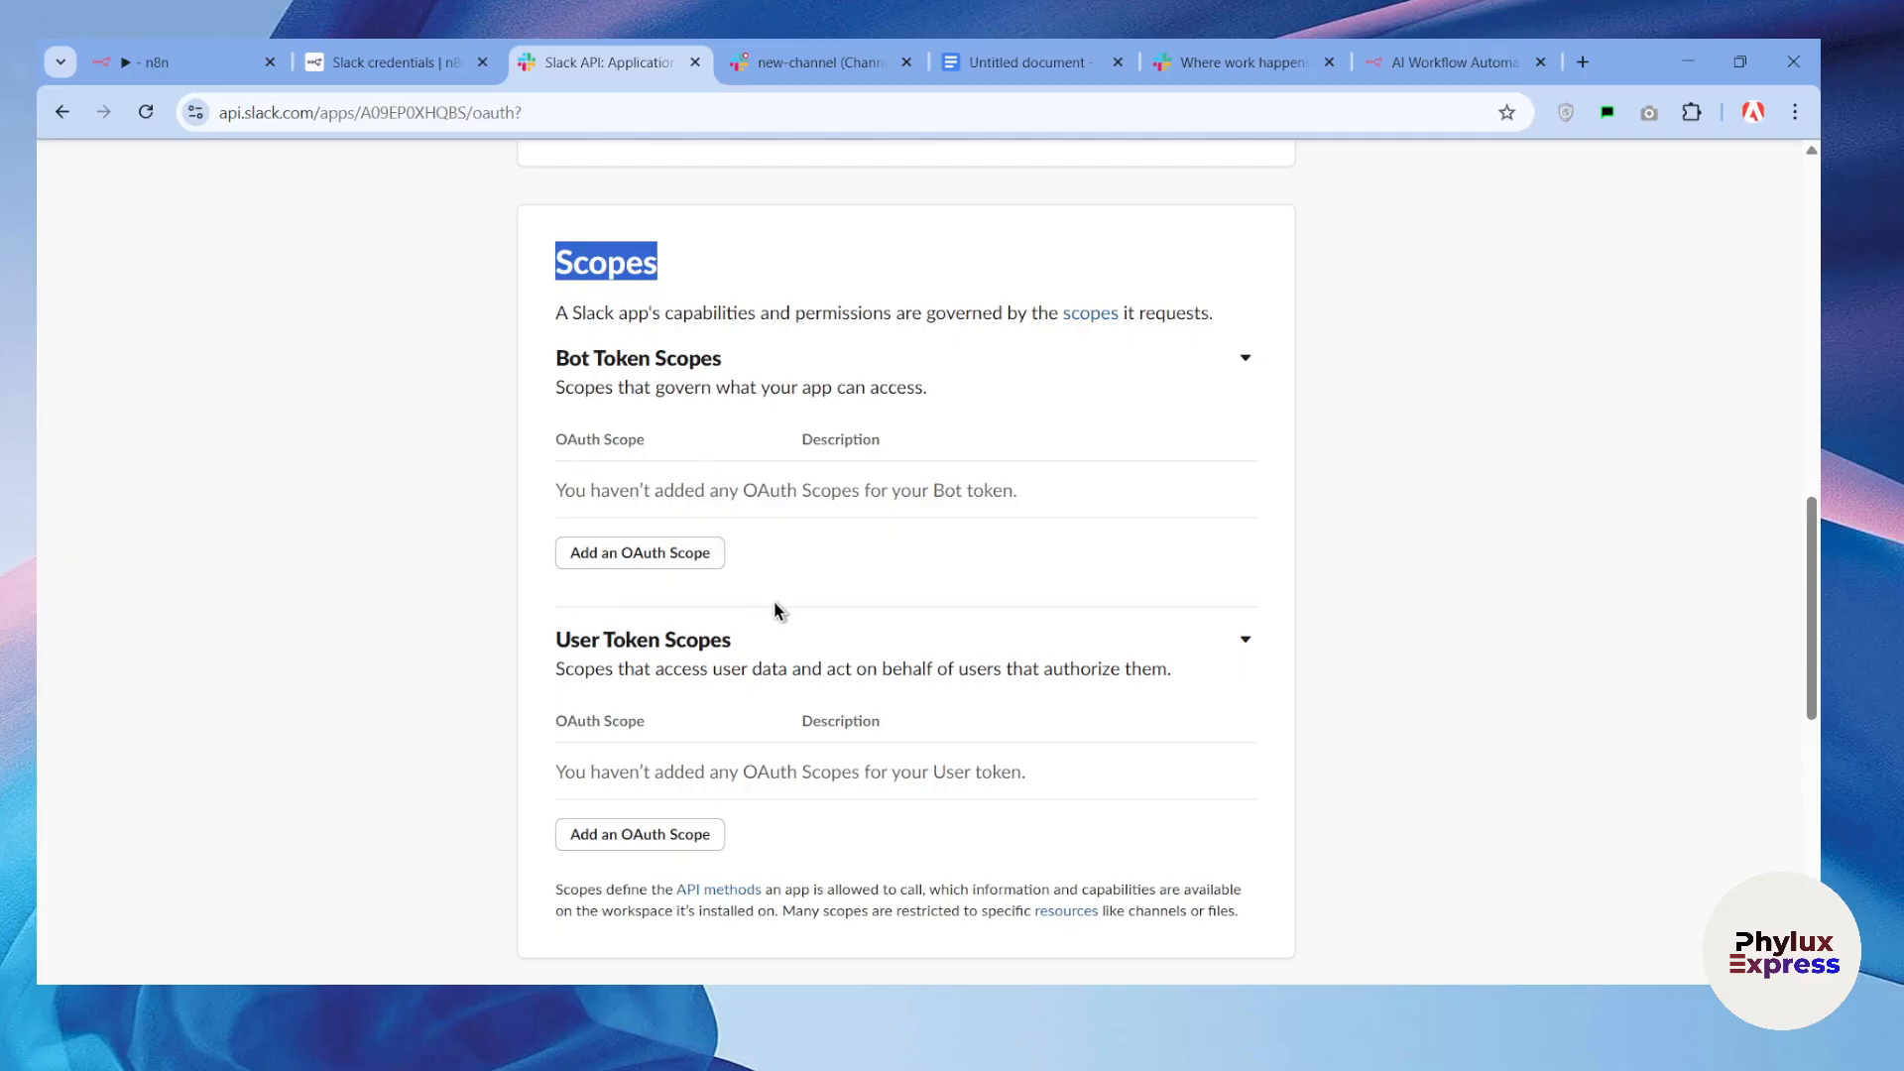
click(662, 555)
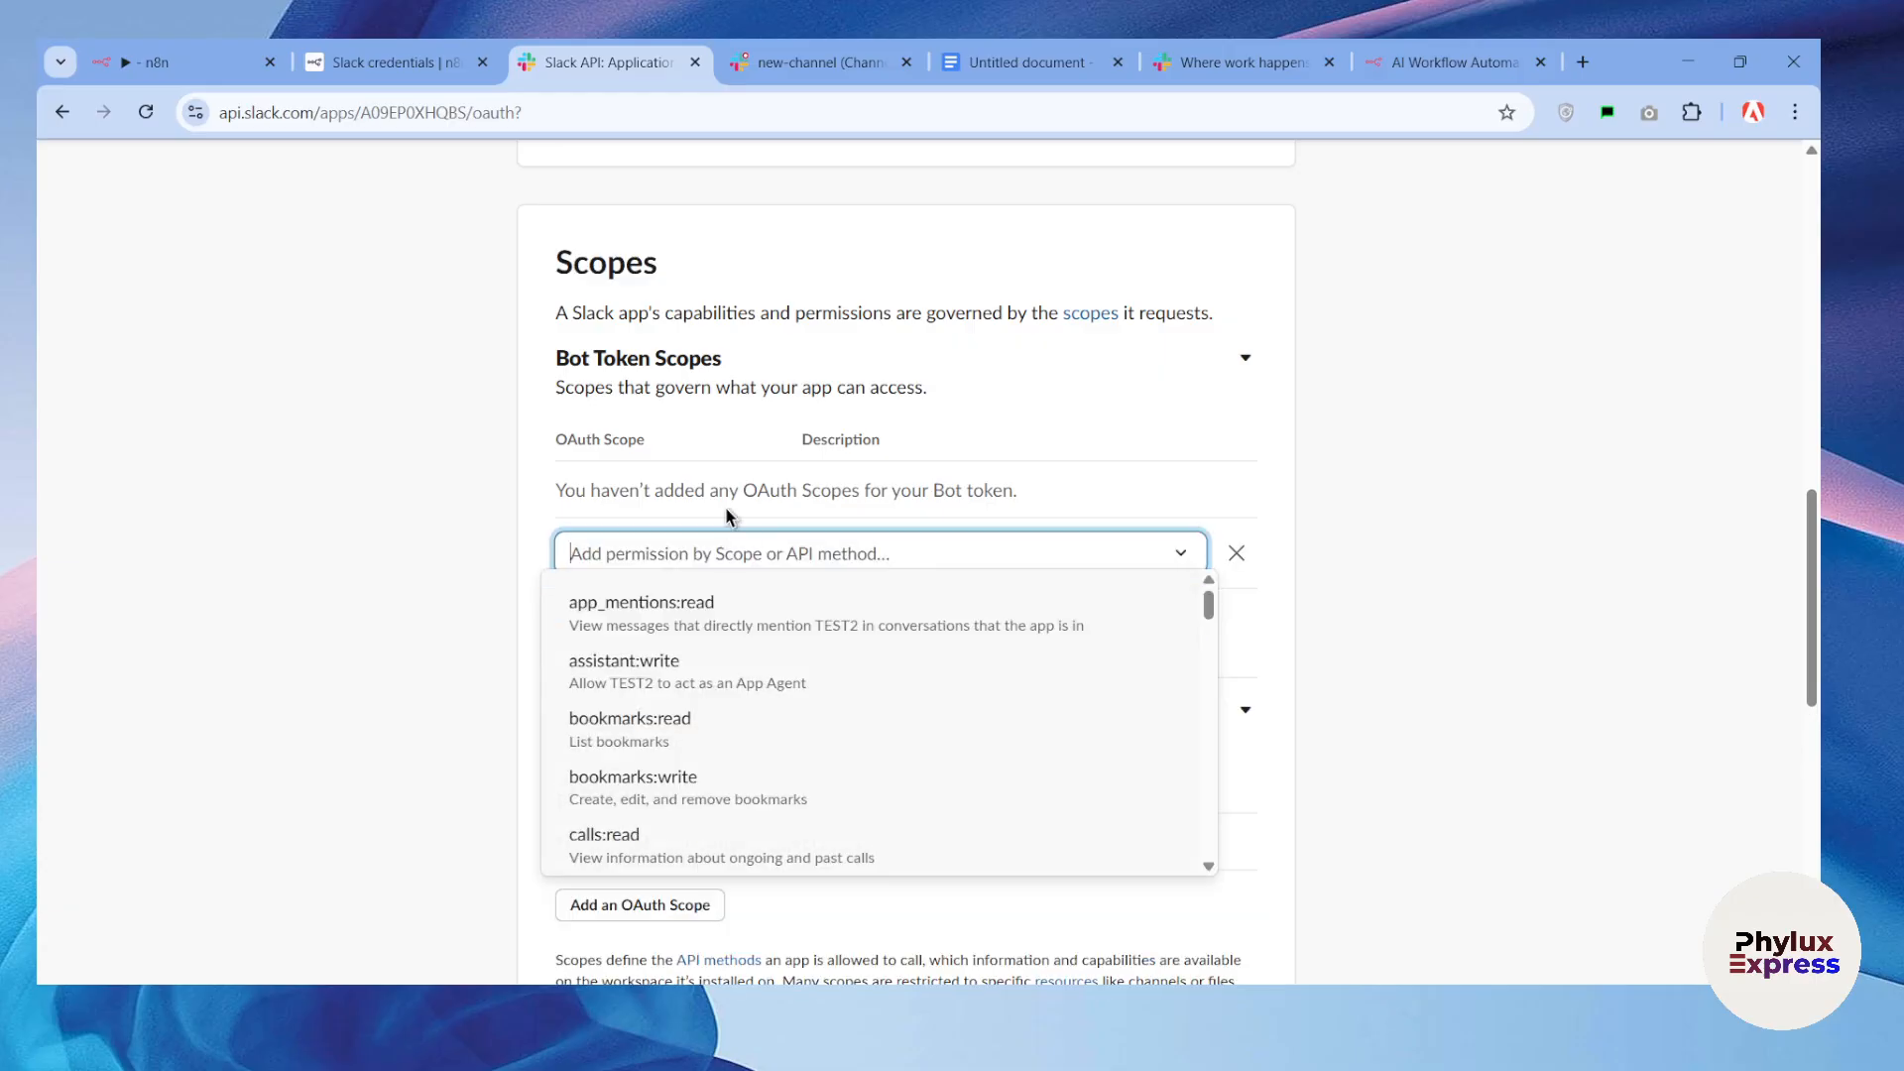
scroll(730, 587, down, 2)
scroll(731, 563, up, 2)
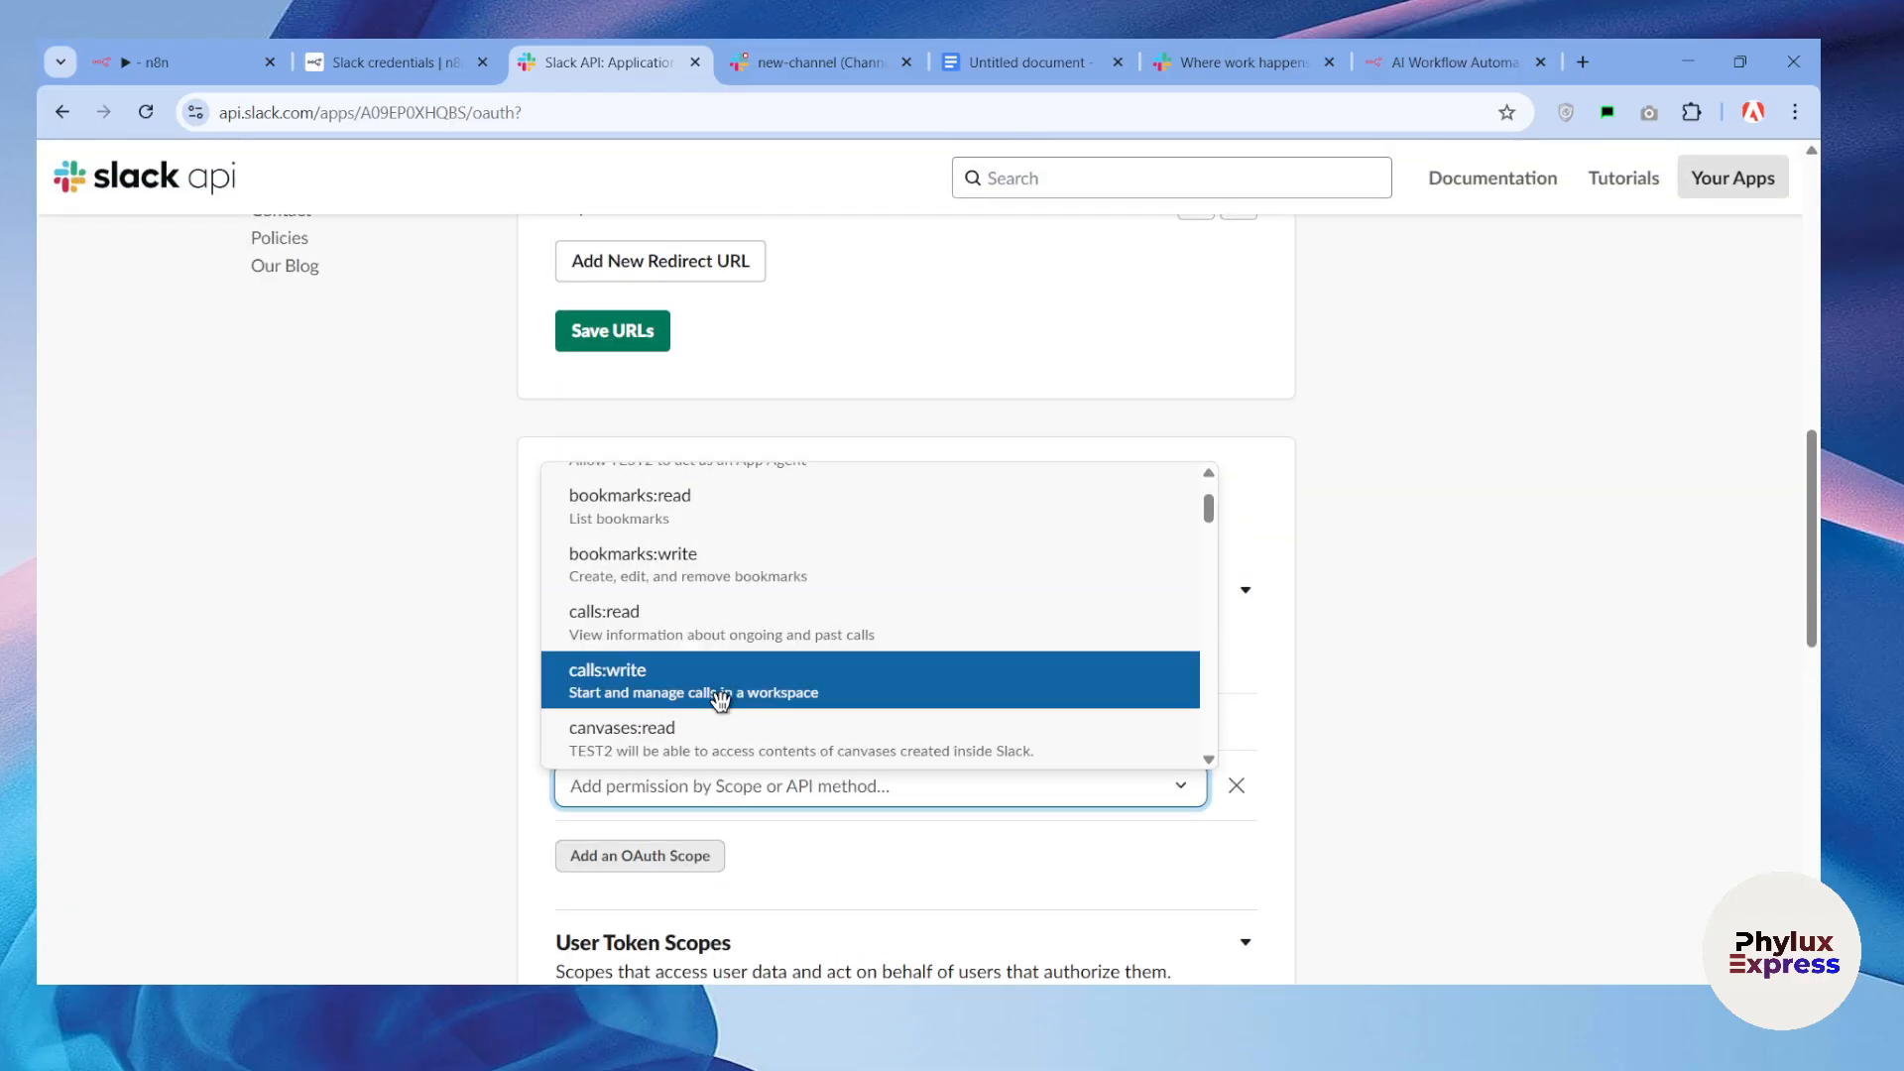
scroll(780, 668, up, 2)
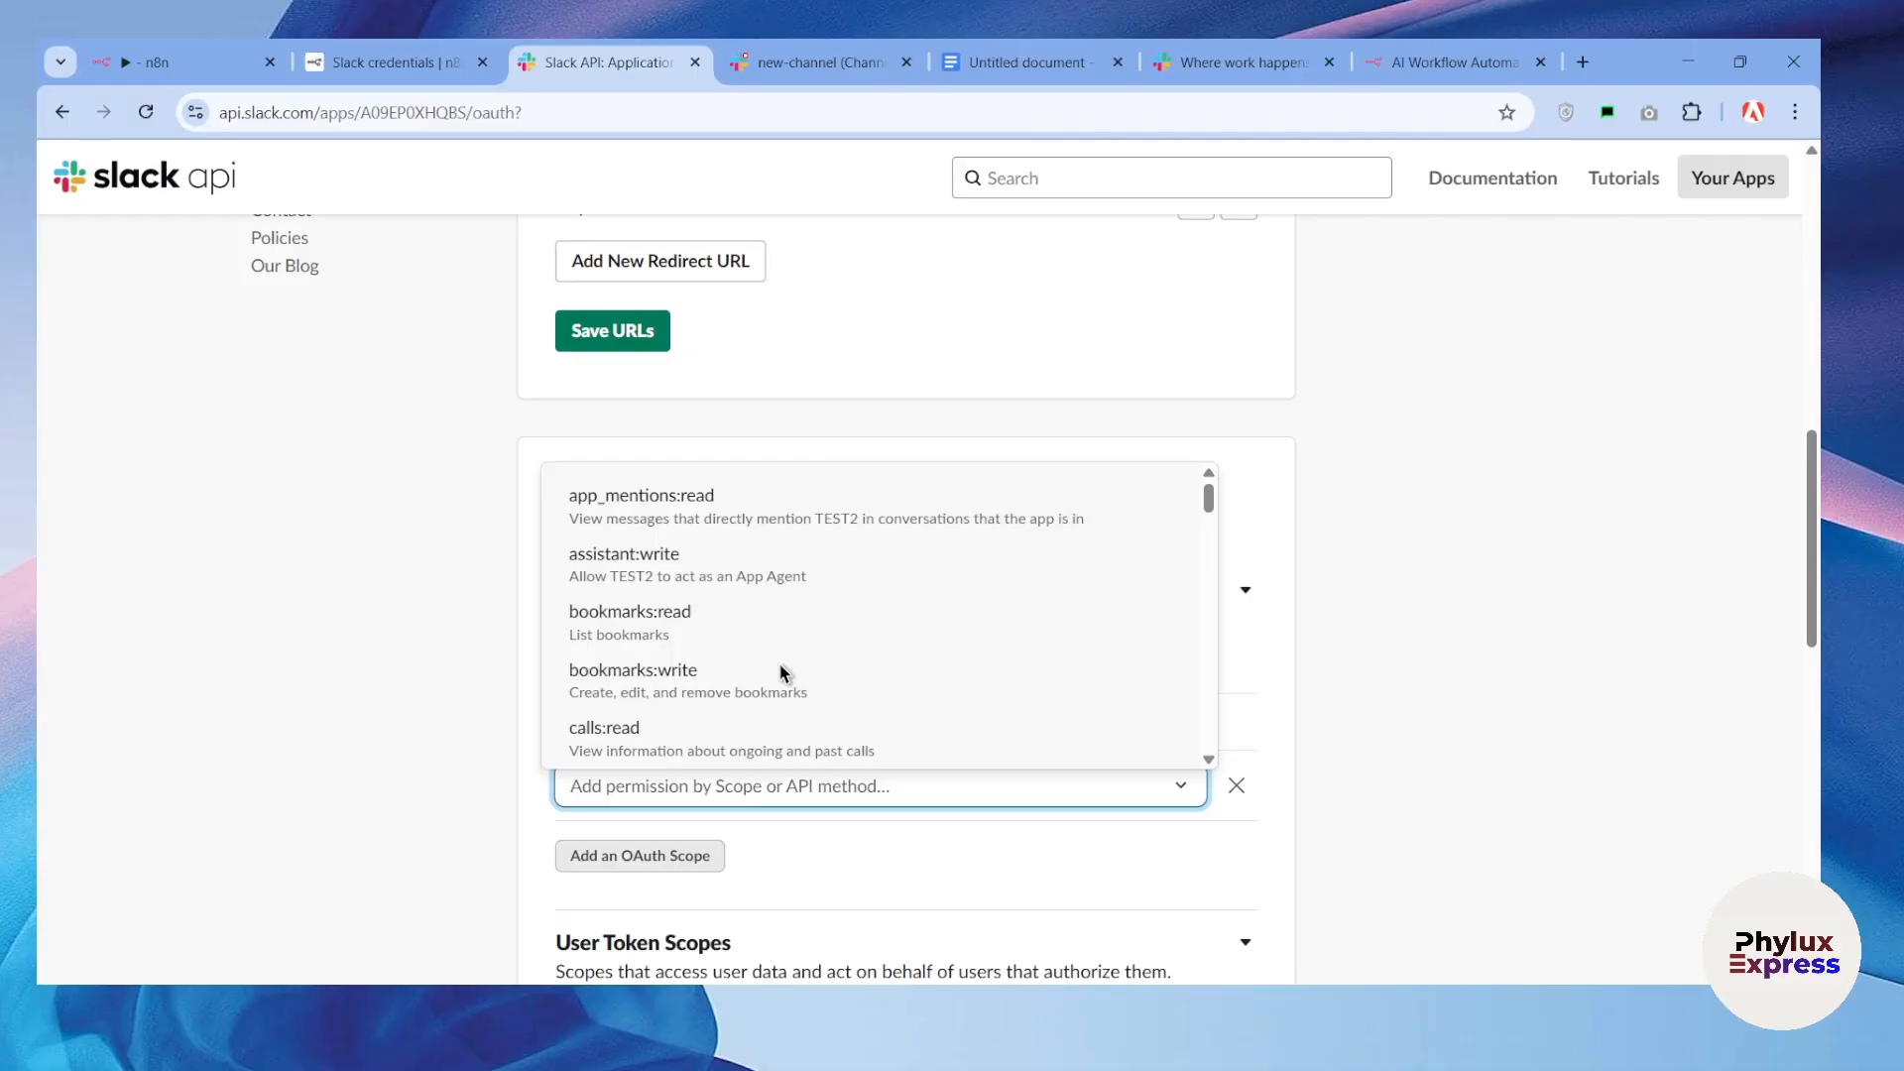
click(780, 527)
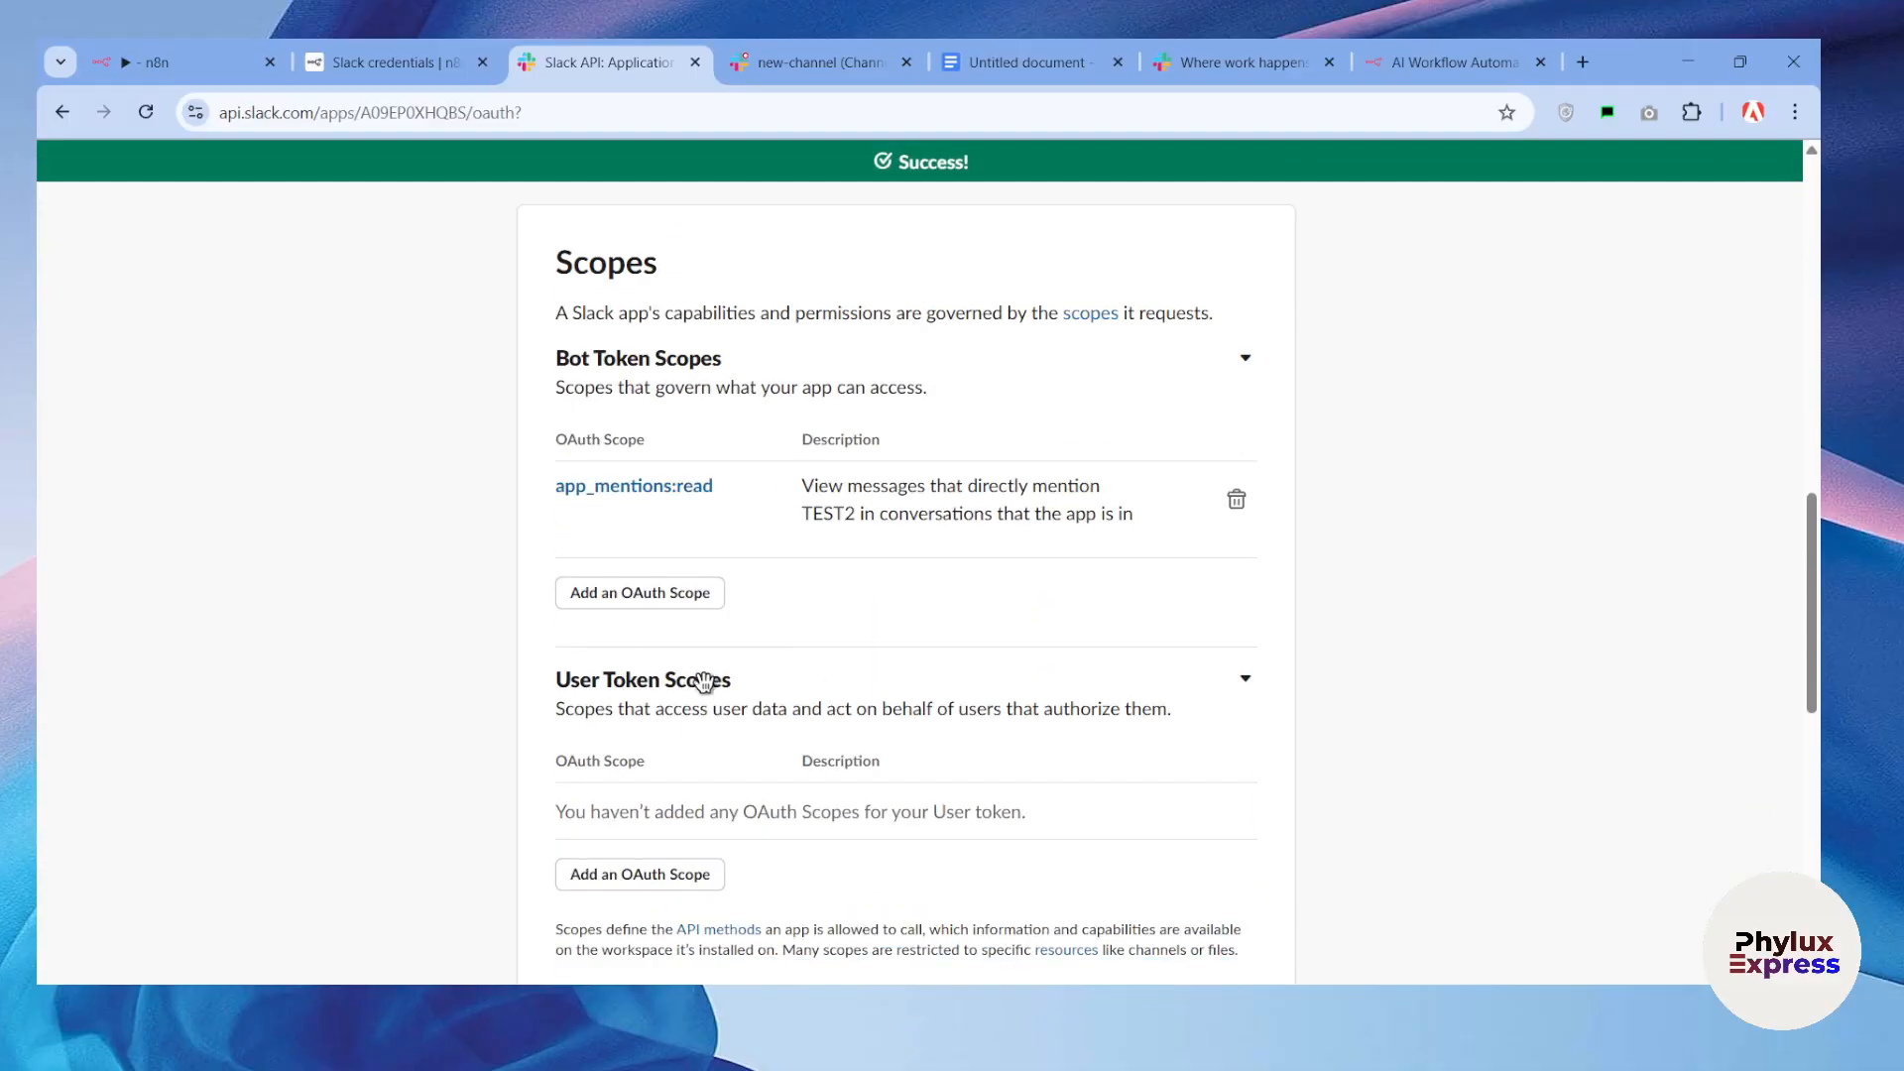
Step: Add the assistant:write, bookmarks:read and bookmarks:write scopes to the app's Bot Token Scopes
click(647, 596)
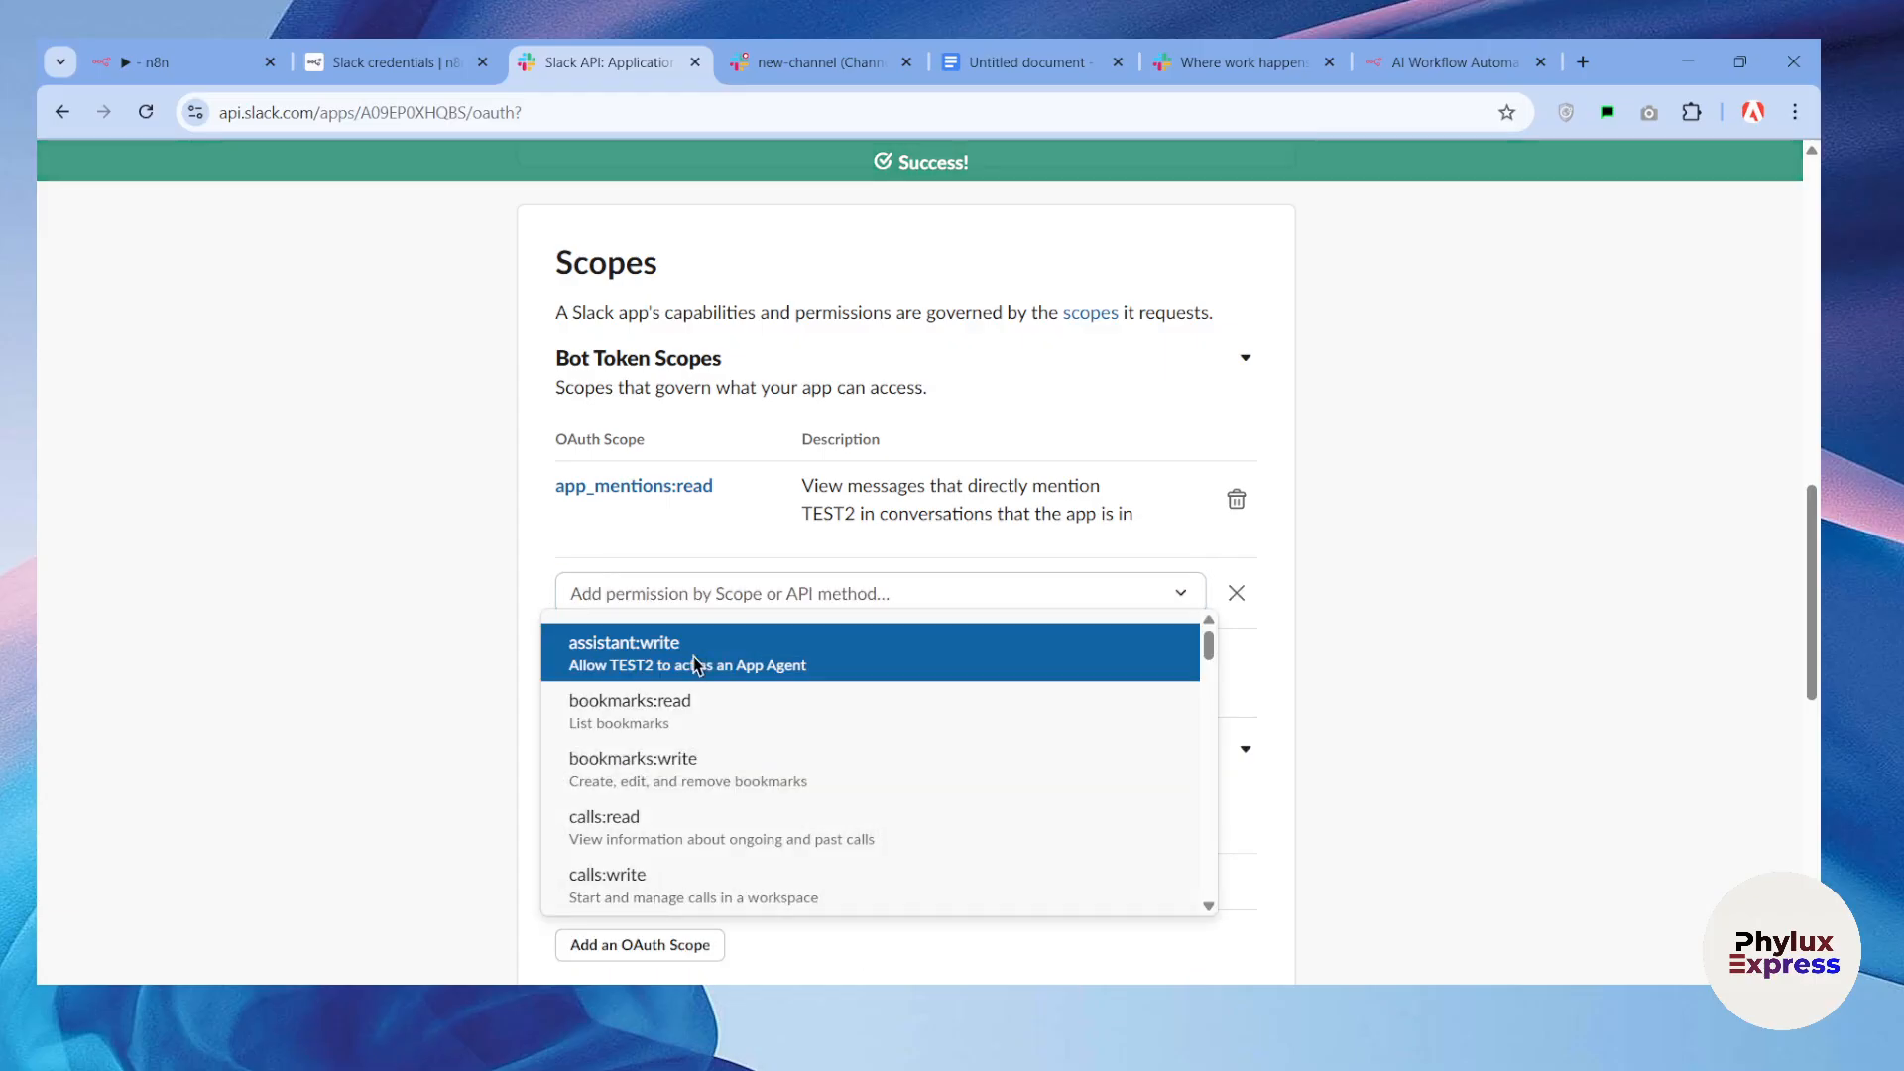
click(659, 645)
click(664, 674)
click(680, 721)
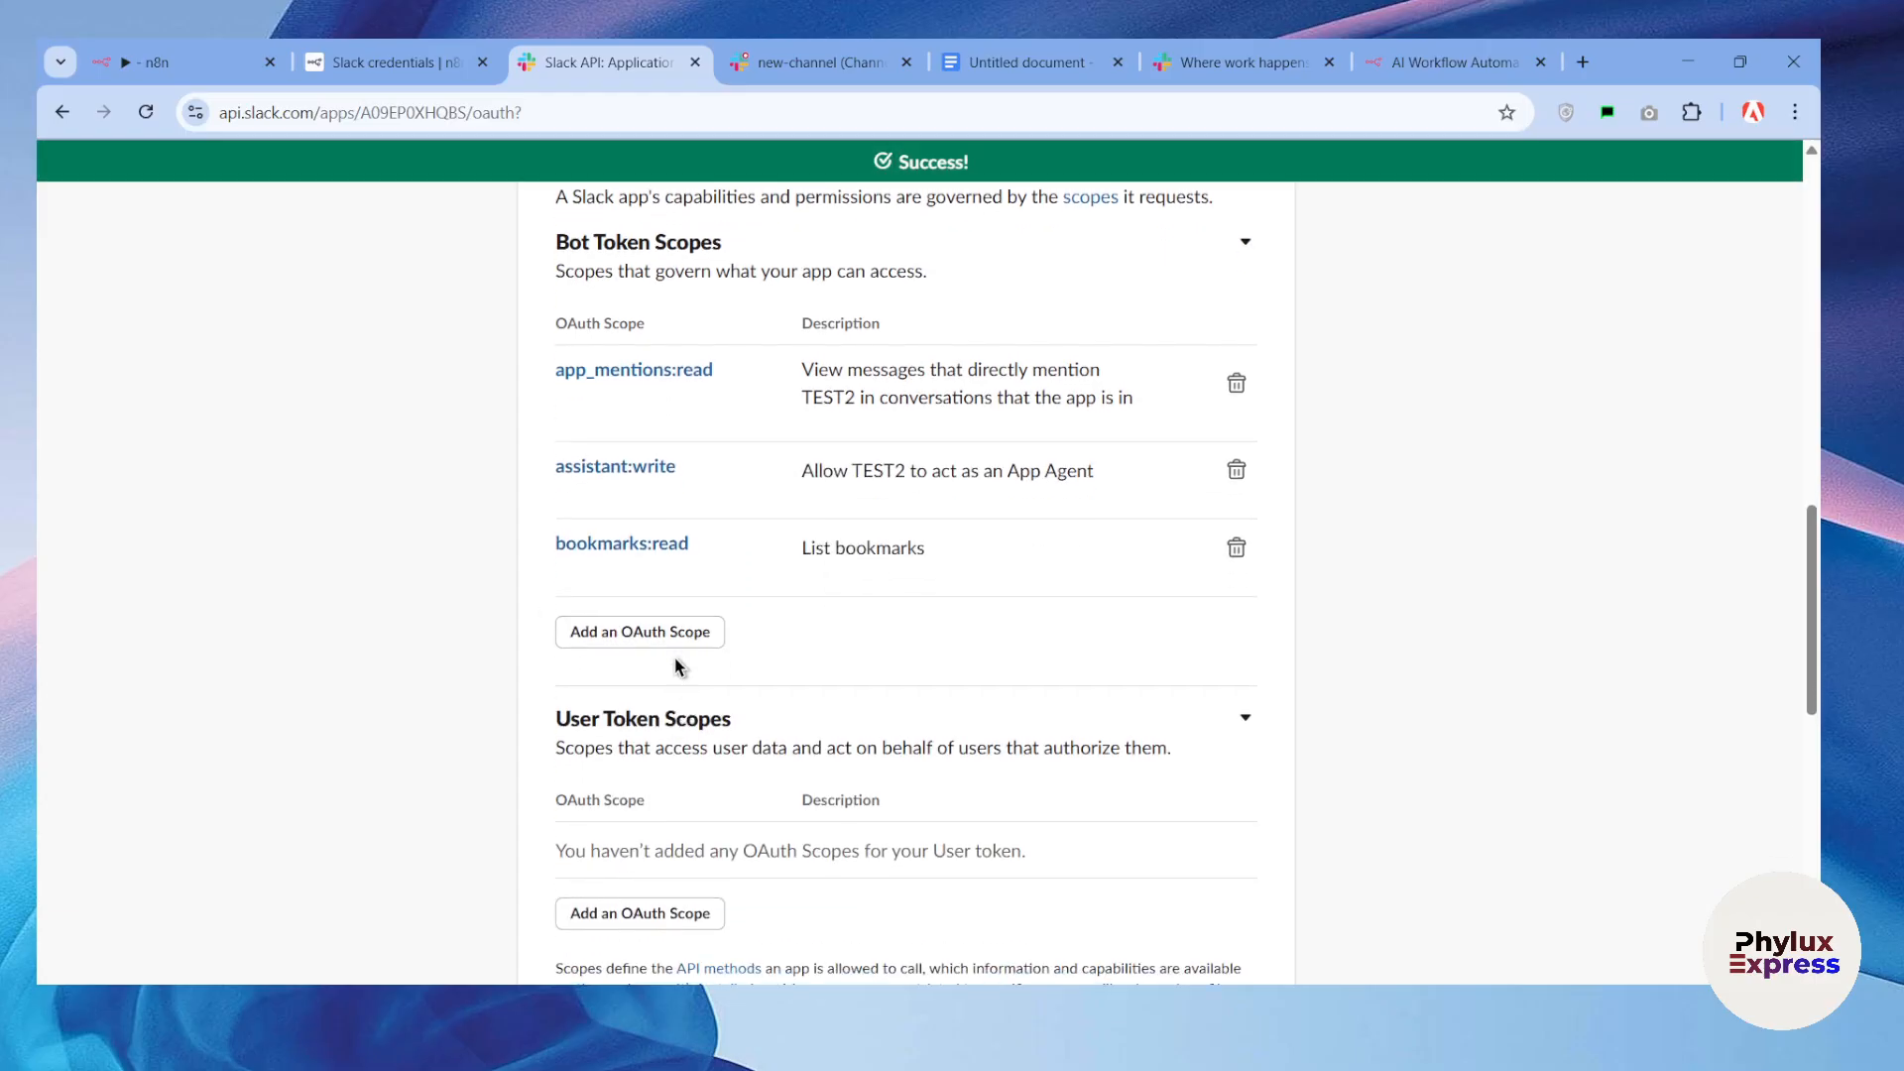
click(678, 631)
click(671, 675)
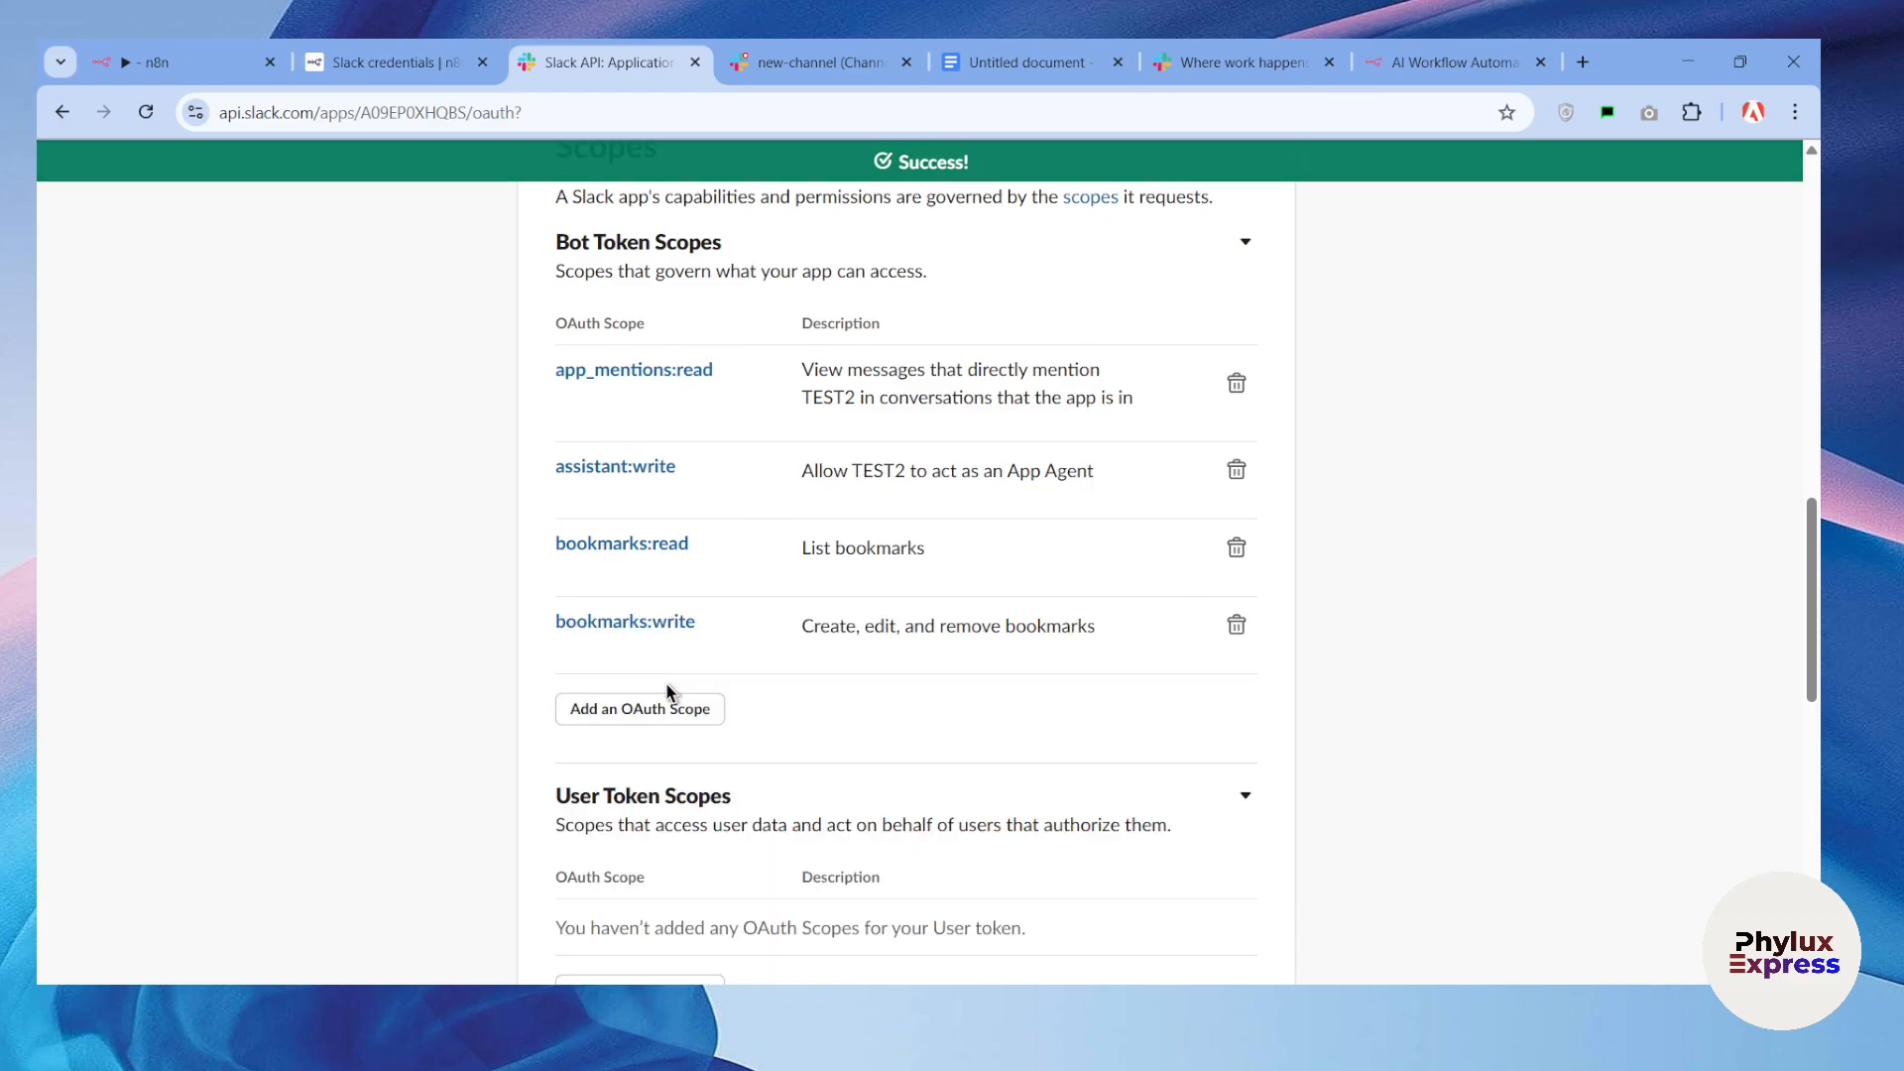
Step: Switch to the n8n Slack credentials documentation and examine the list of scopes the OAuth credential requires
click(454, 50)
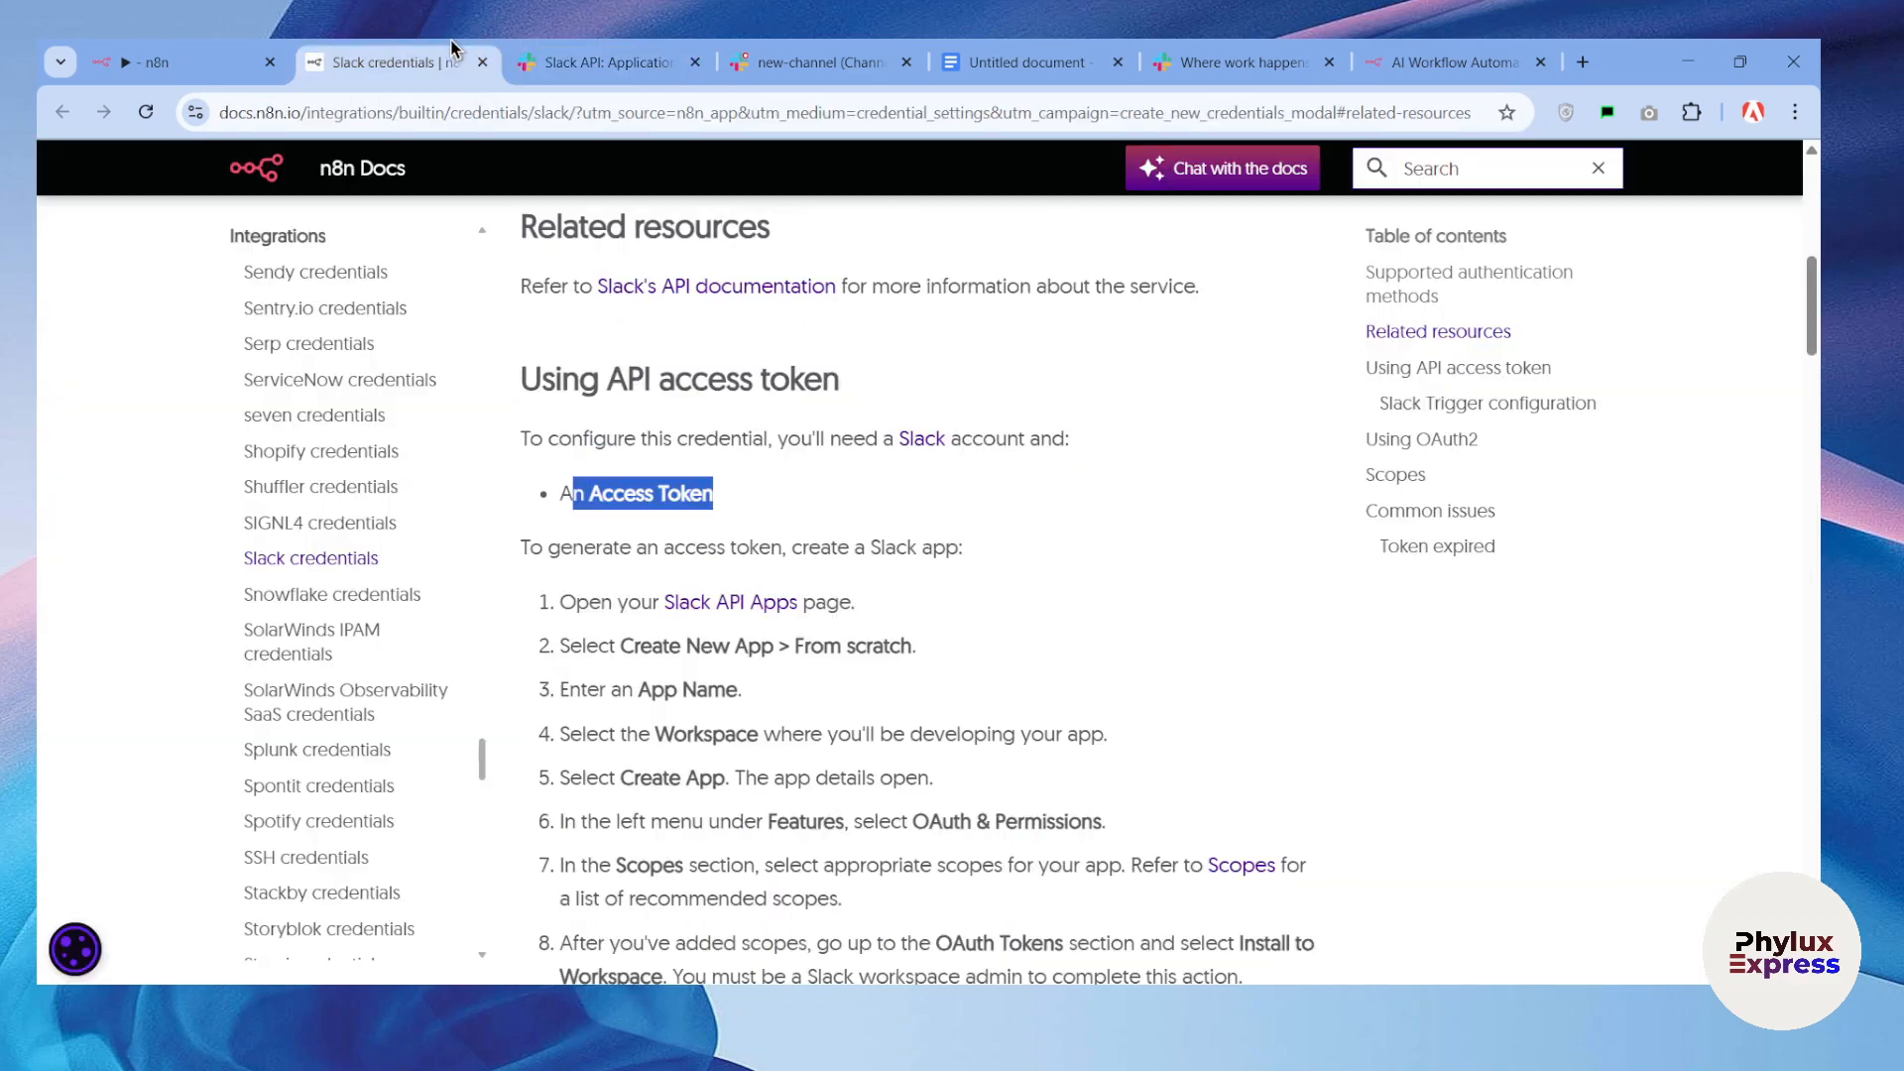
scroll(784, 521, down, 15)
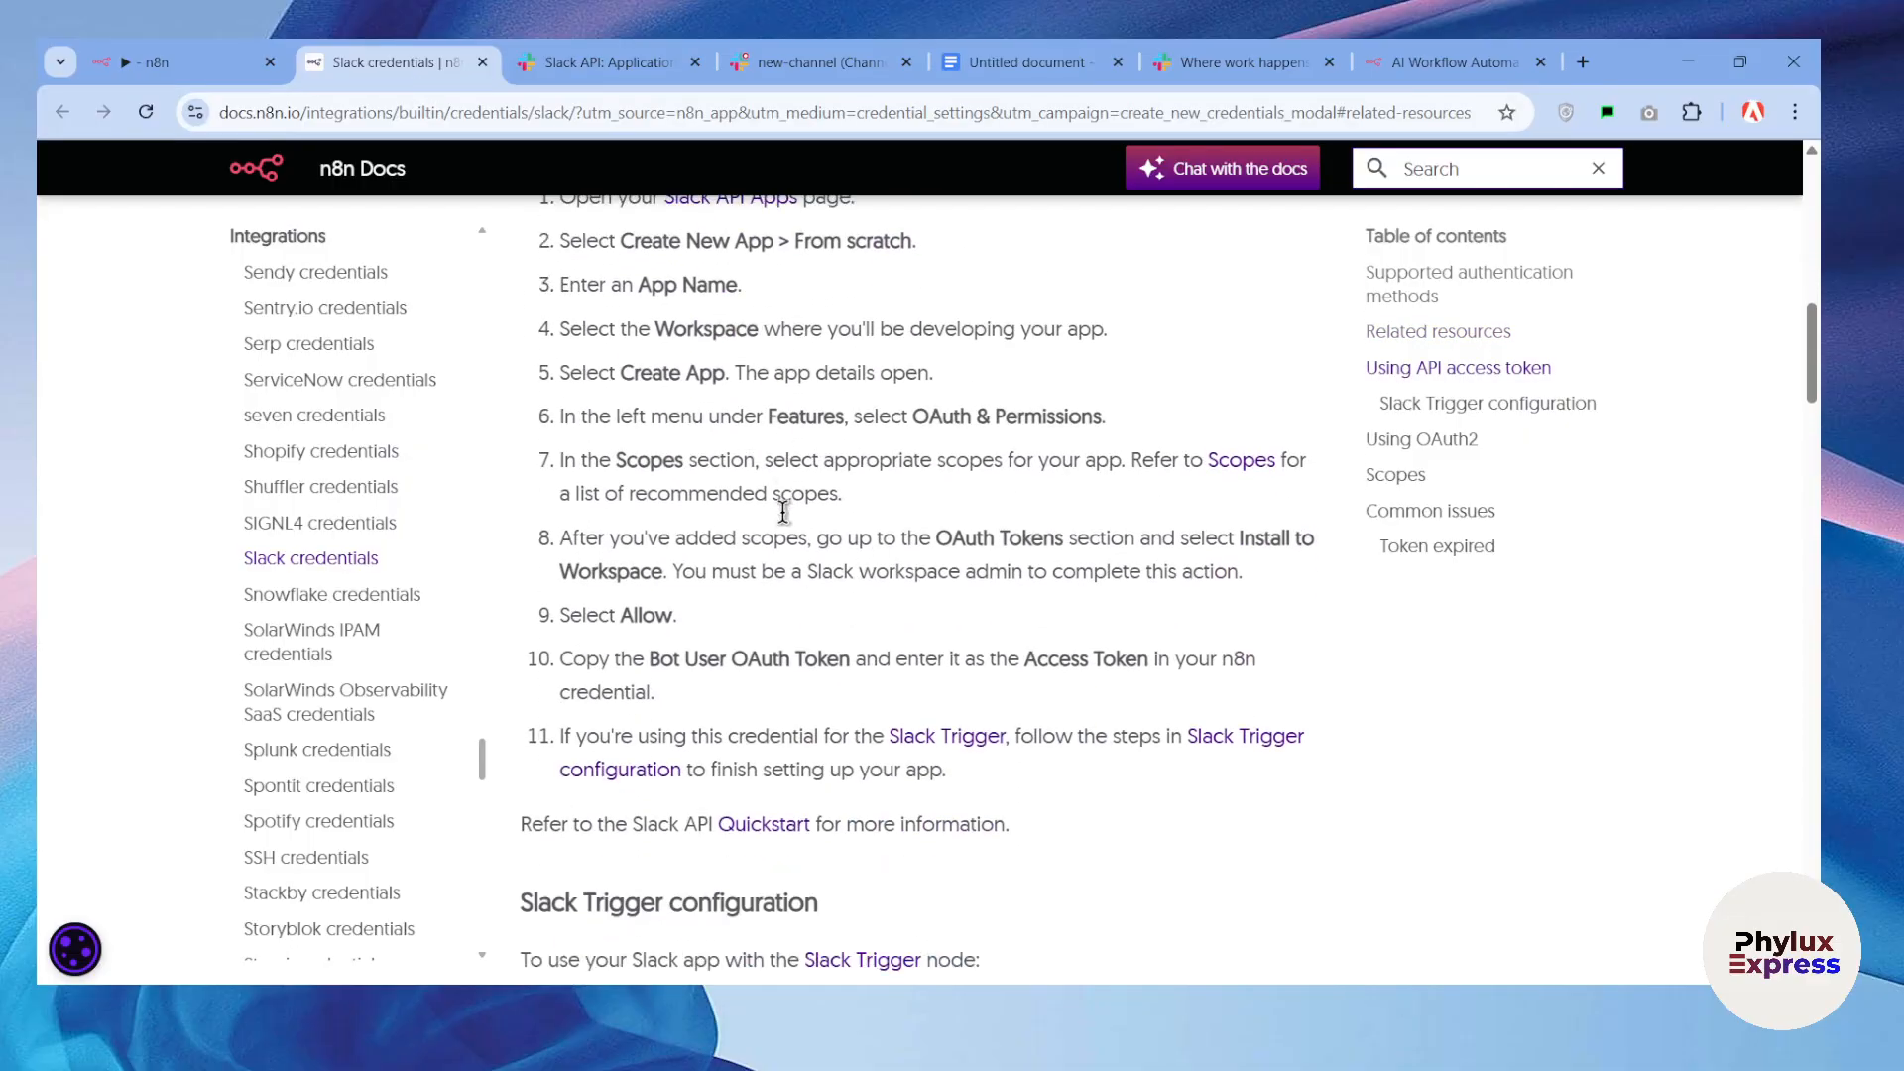
scroll(744, 556, down, 15)
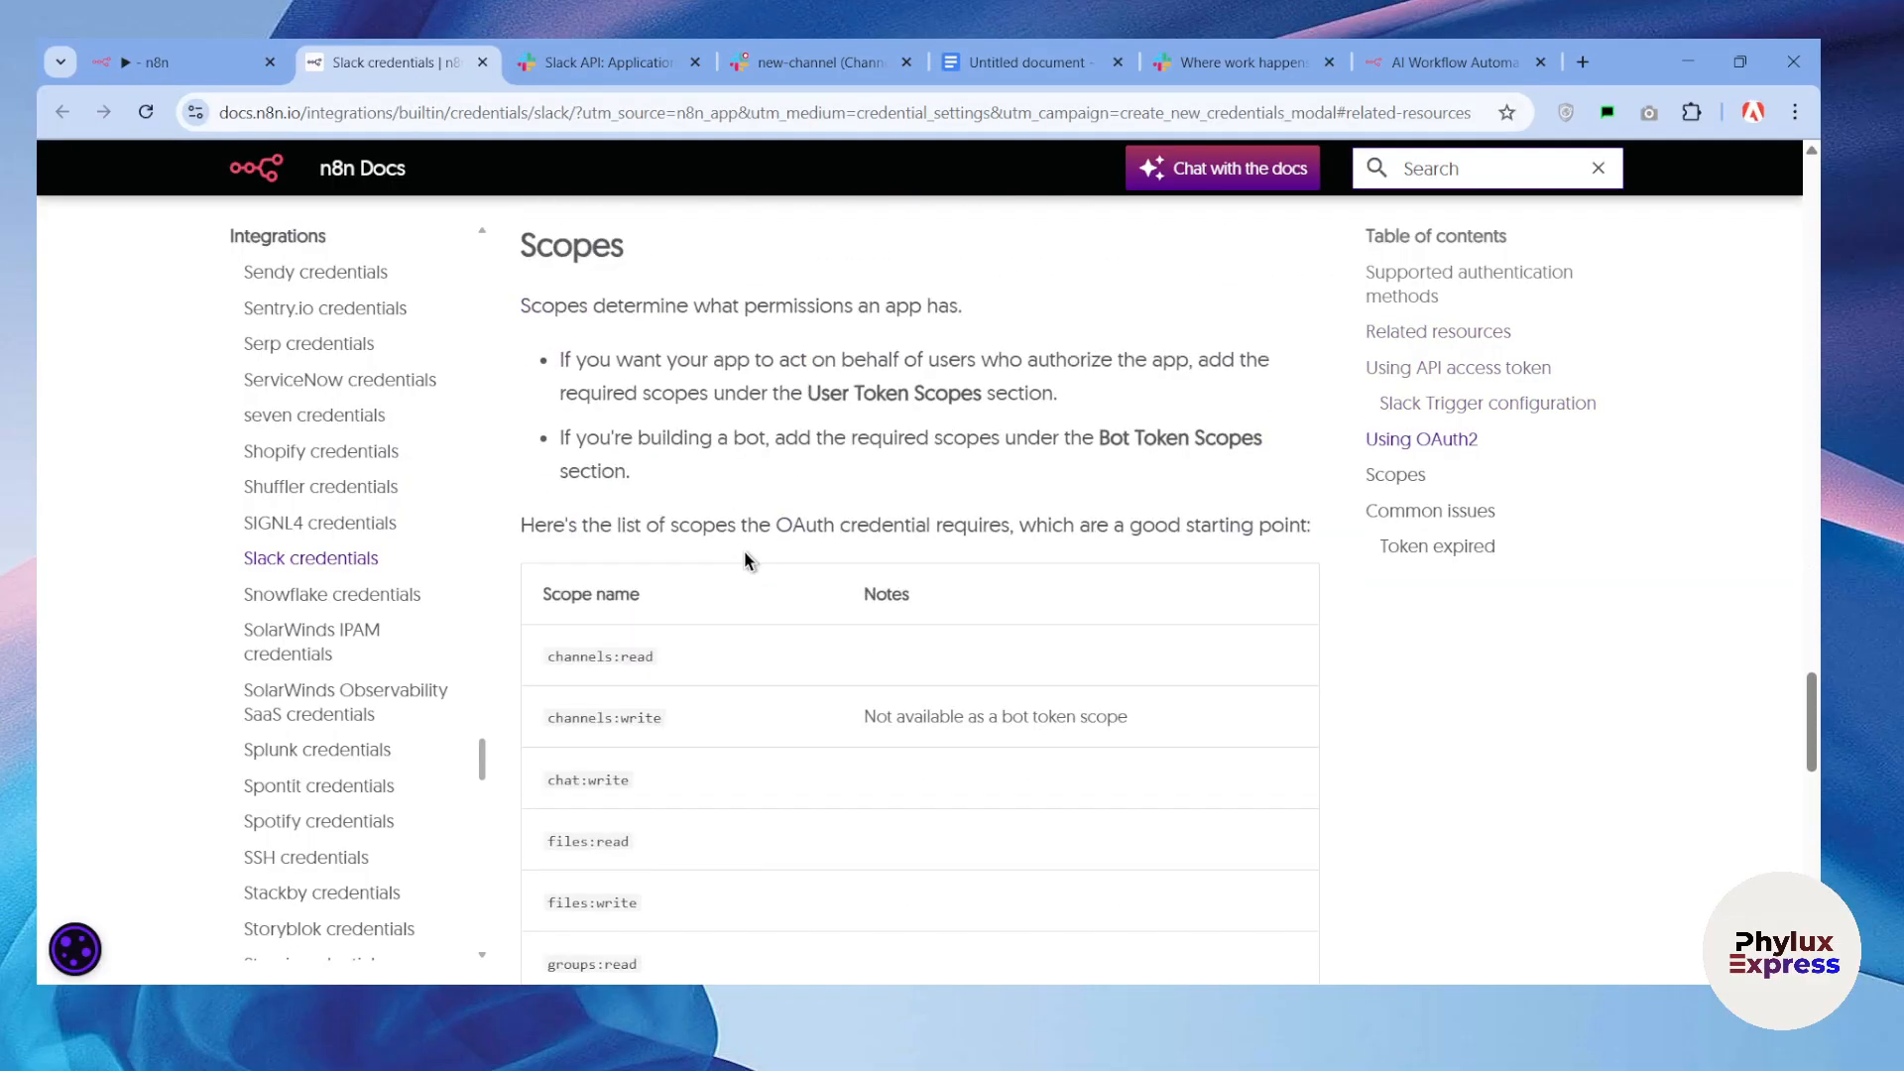
scroll(773, 551, up, 4)
scroll(585, 556, down, 7)
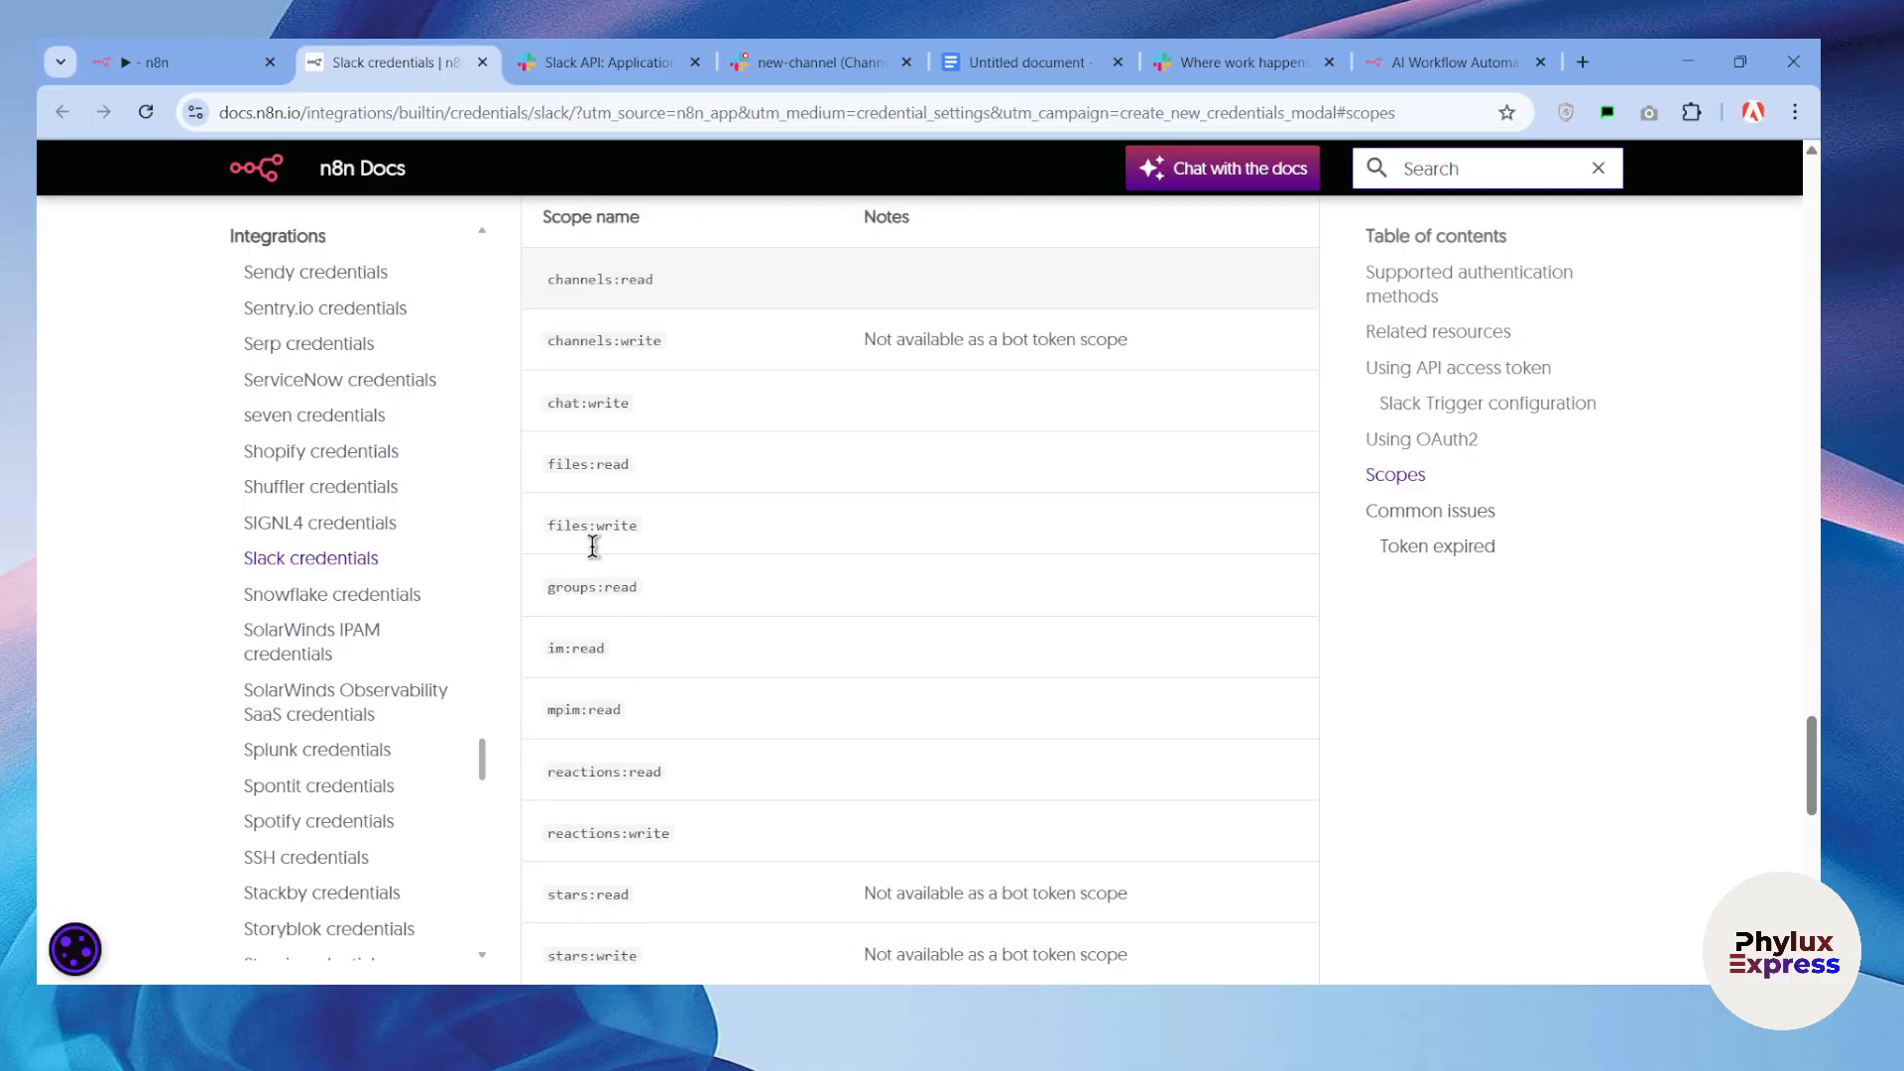
scroll(678, 621, up, 5)
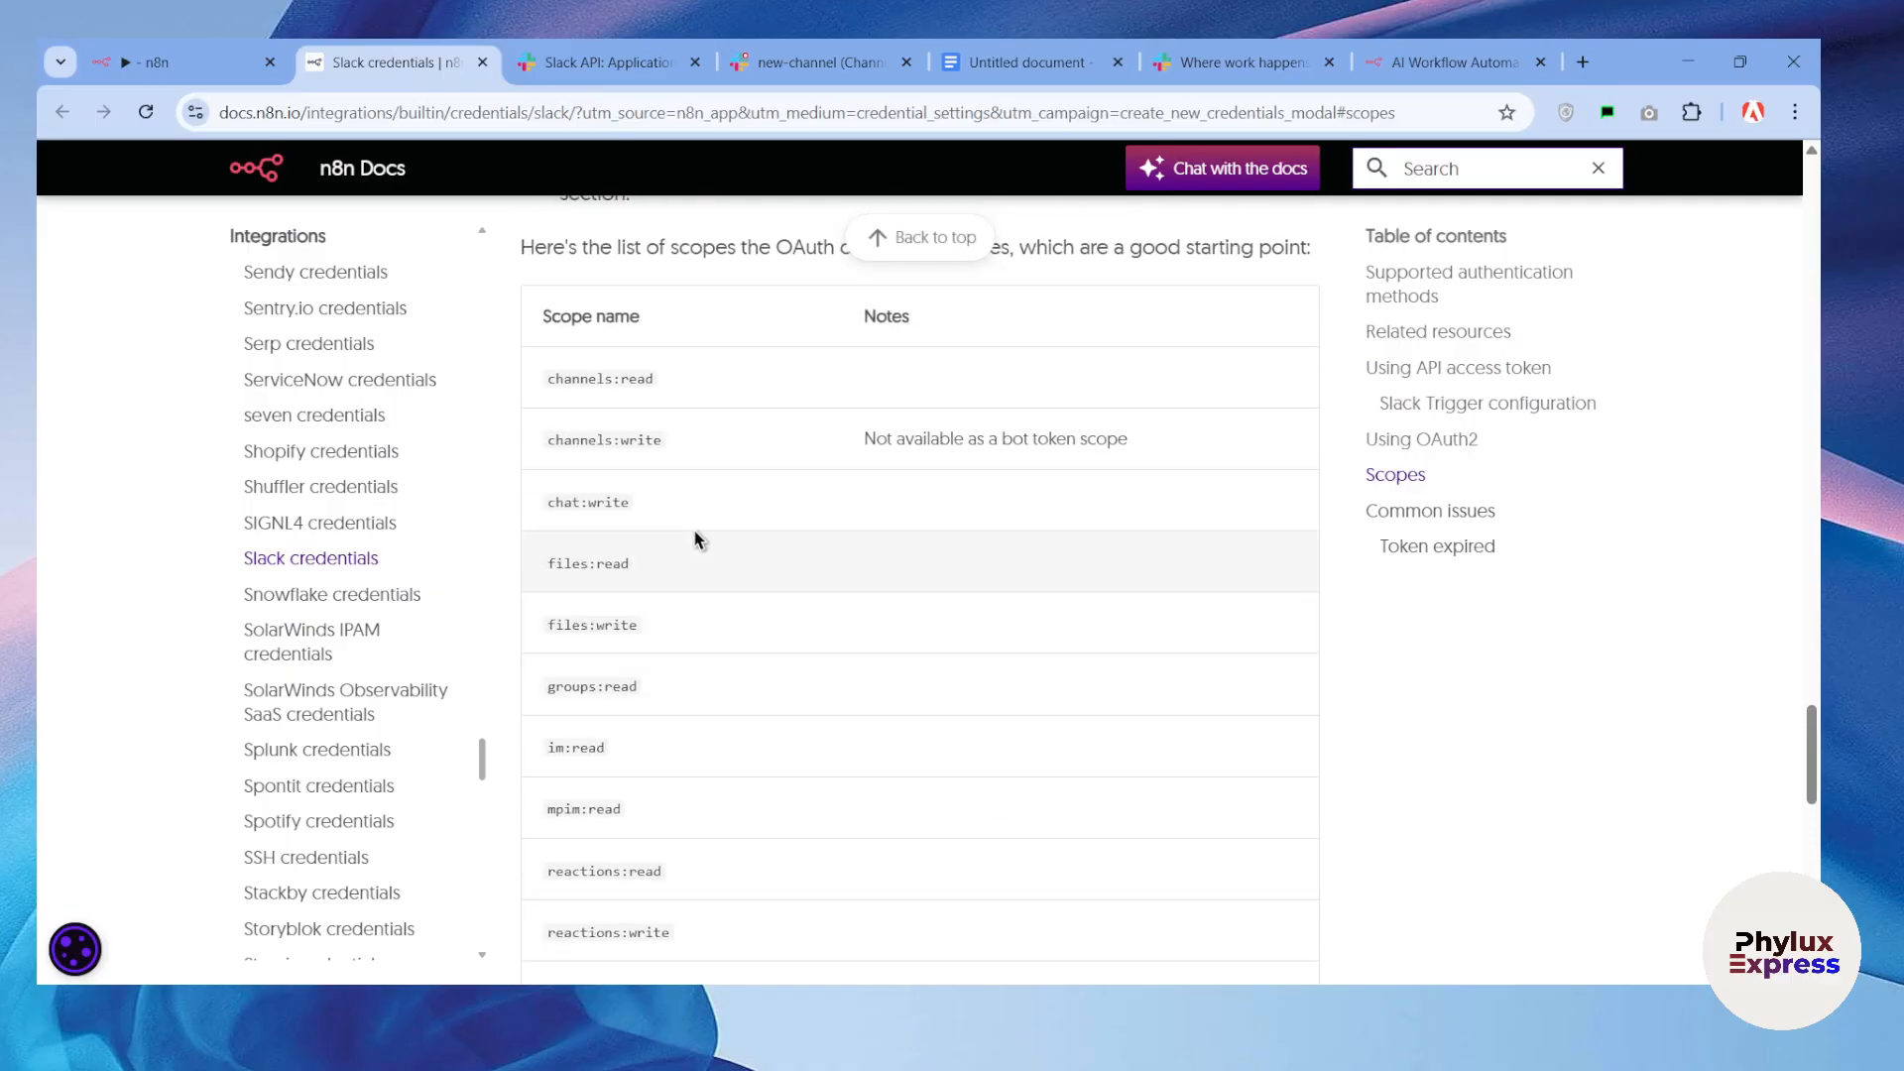
scroll(702, 536, up, 1)
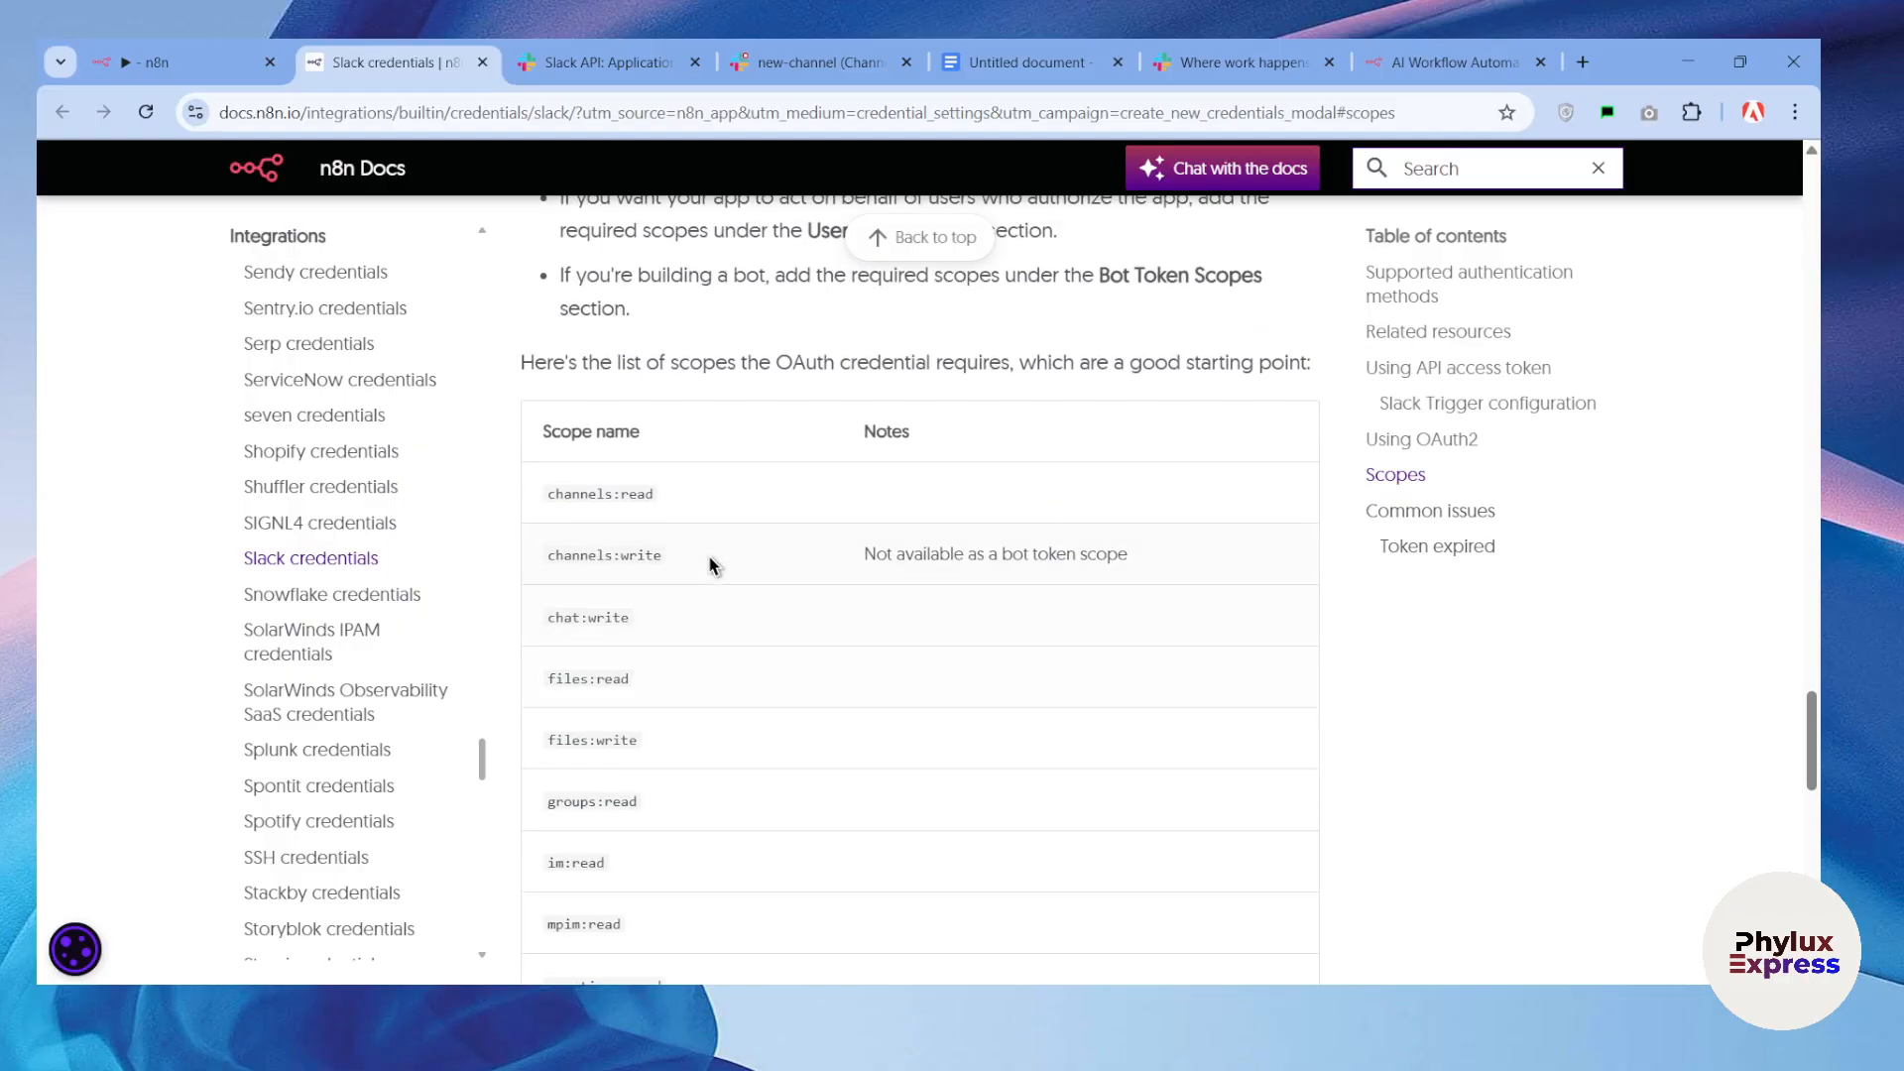
scroll(666, 638, down, 2)
scroll(689, 642, up, 2)
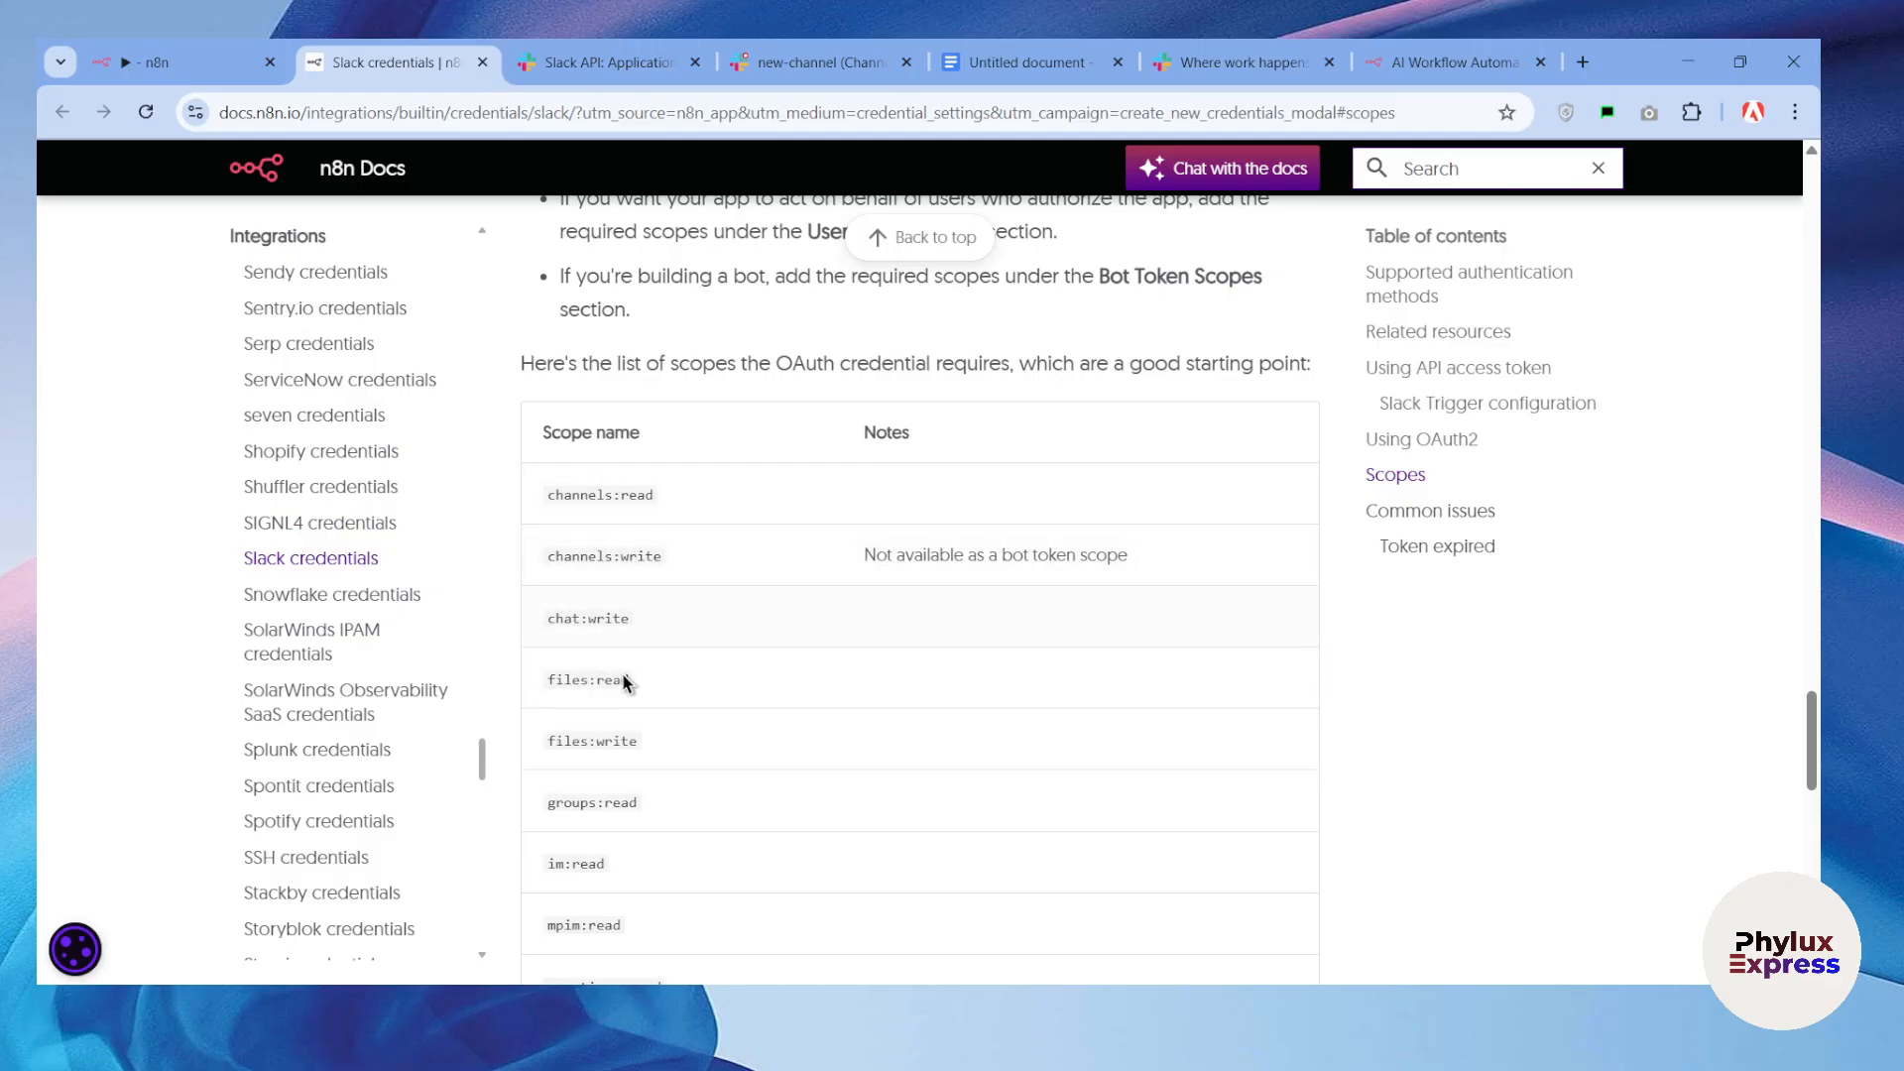
scroll(634, 694, down, 6)
scroll(739, 541, up, 6)
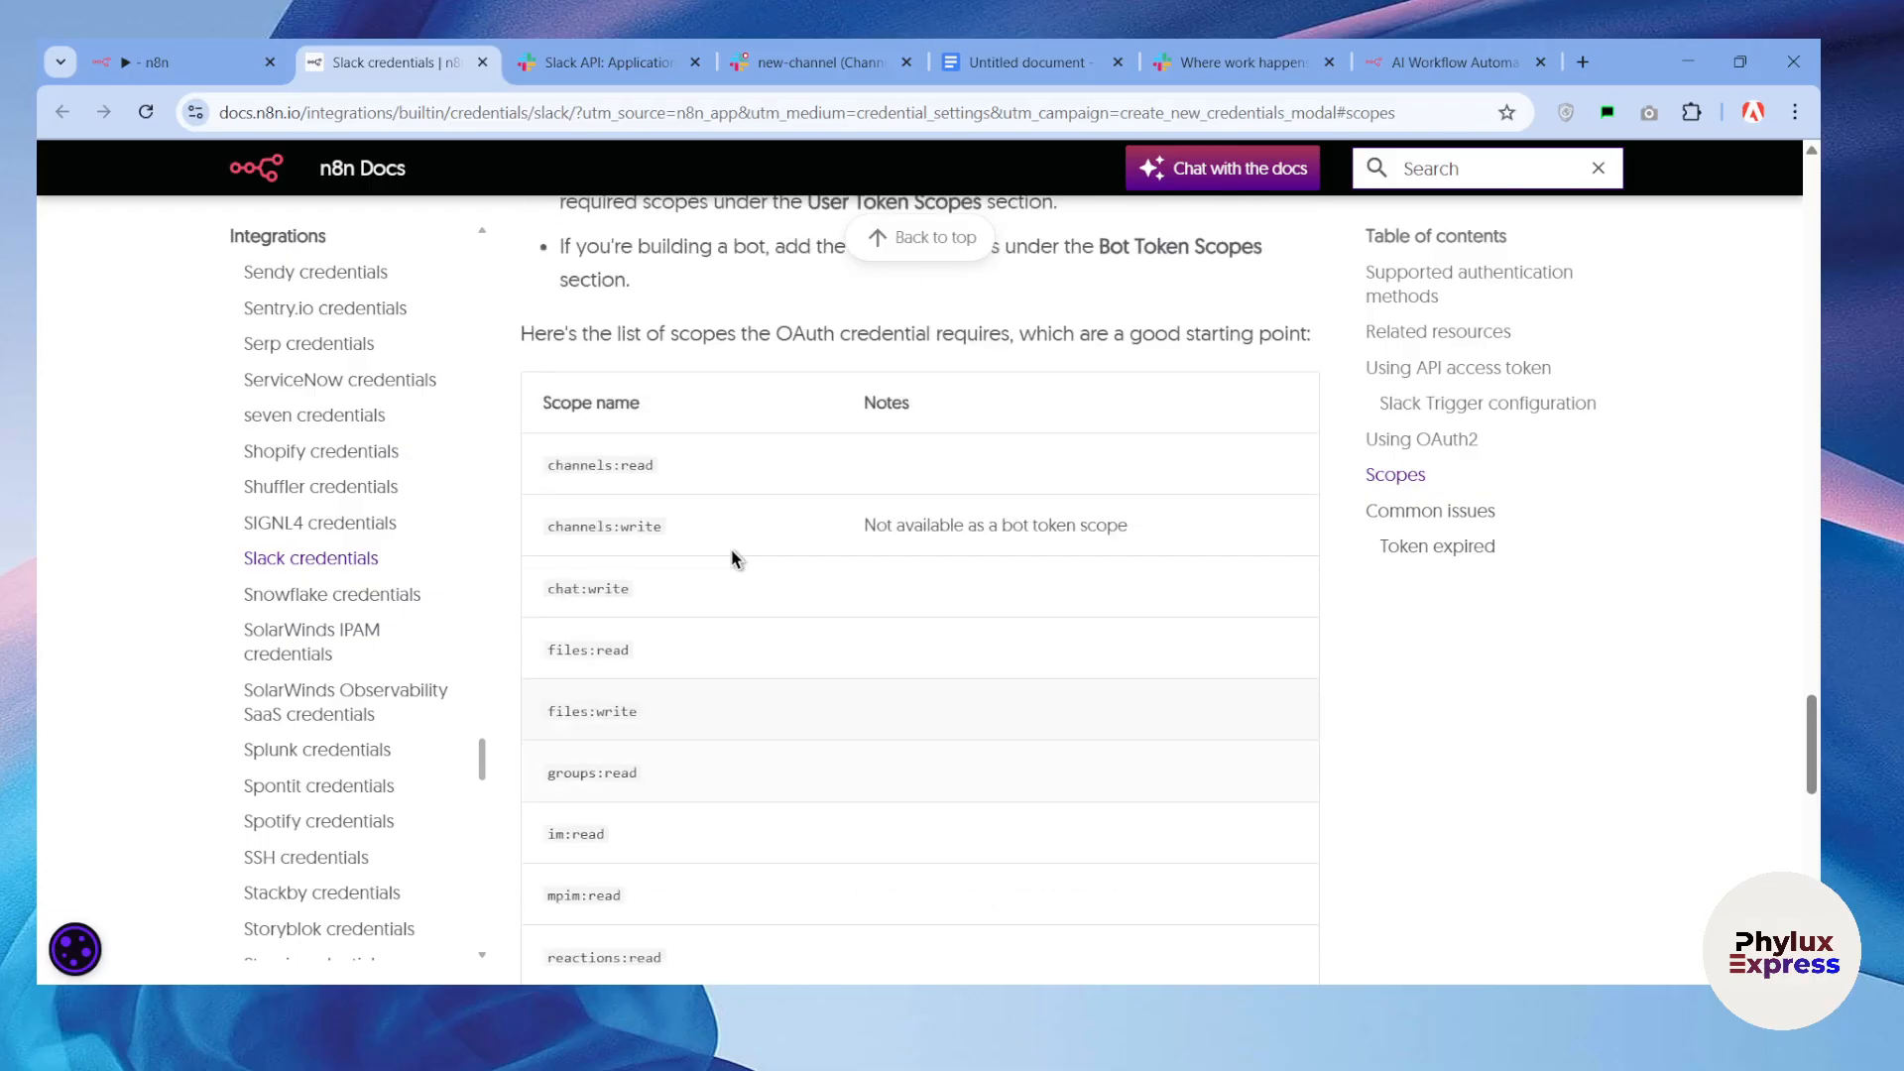
Step: Return to the Slack app settings and add the calls, canvases, channels, chat, conversations.connect, dnd:read, emoji:read and files scopes to Bot Token Scopes
click(213, 63)
click(783, 65)
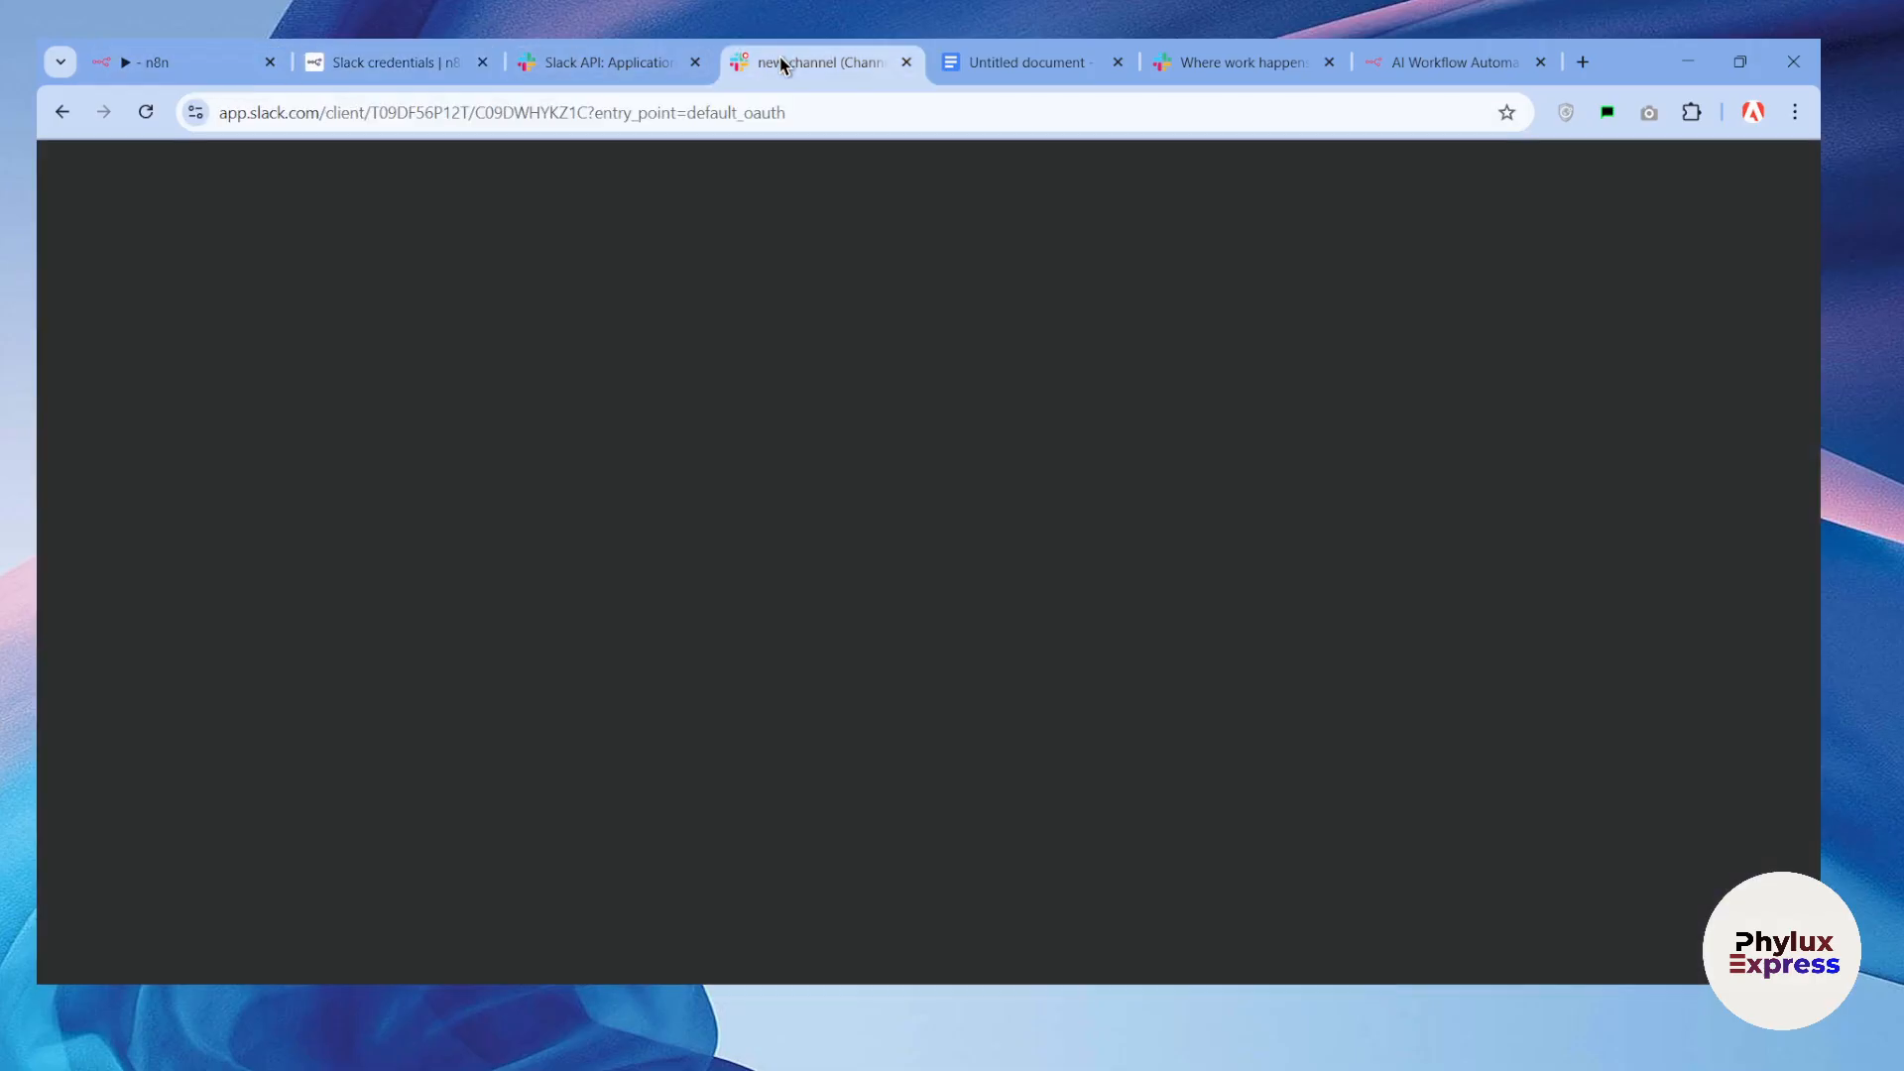
click(590, 62)
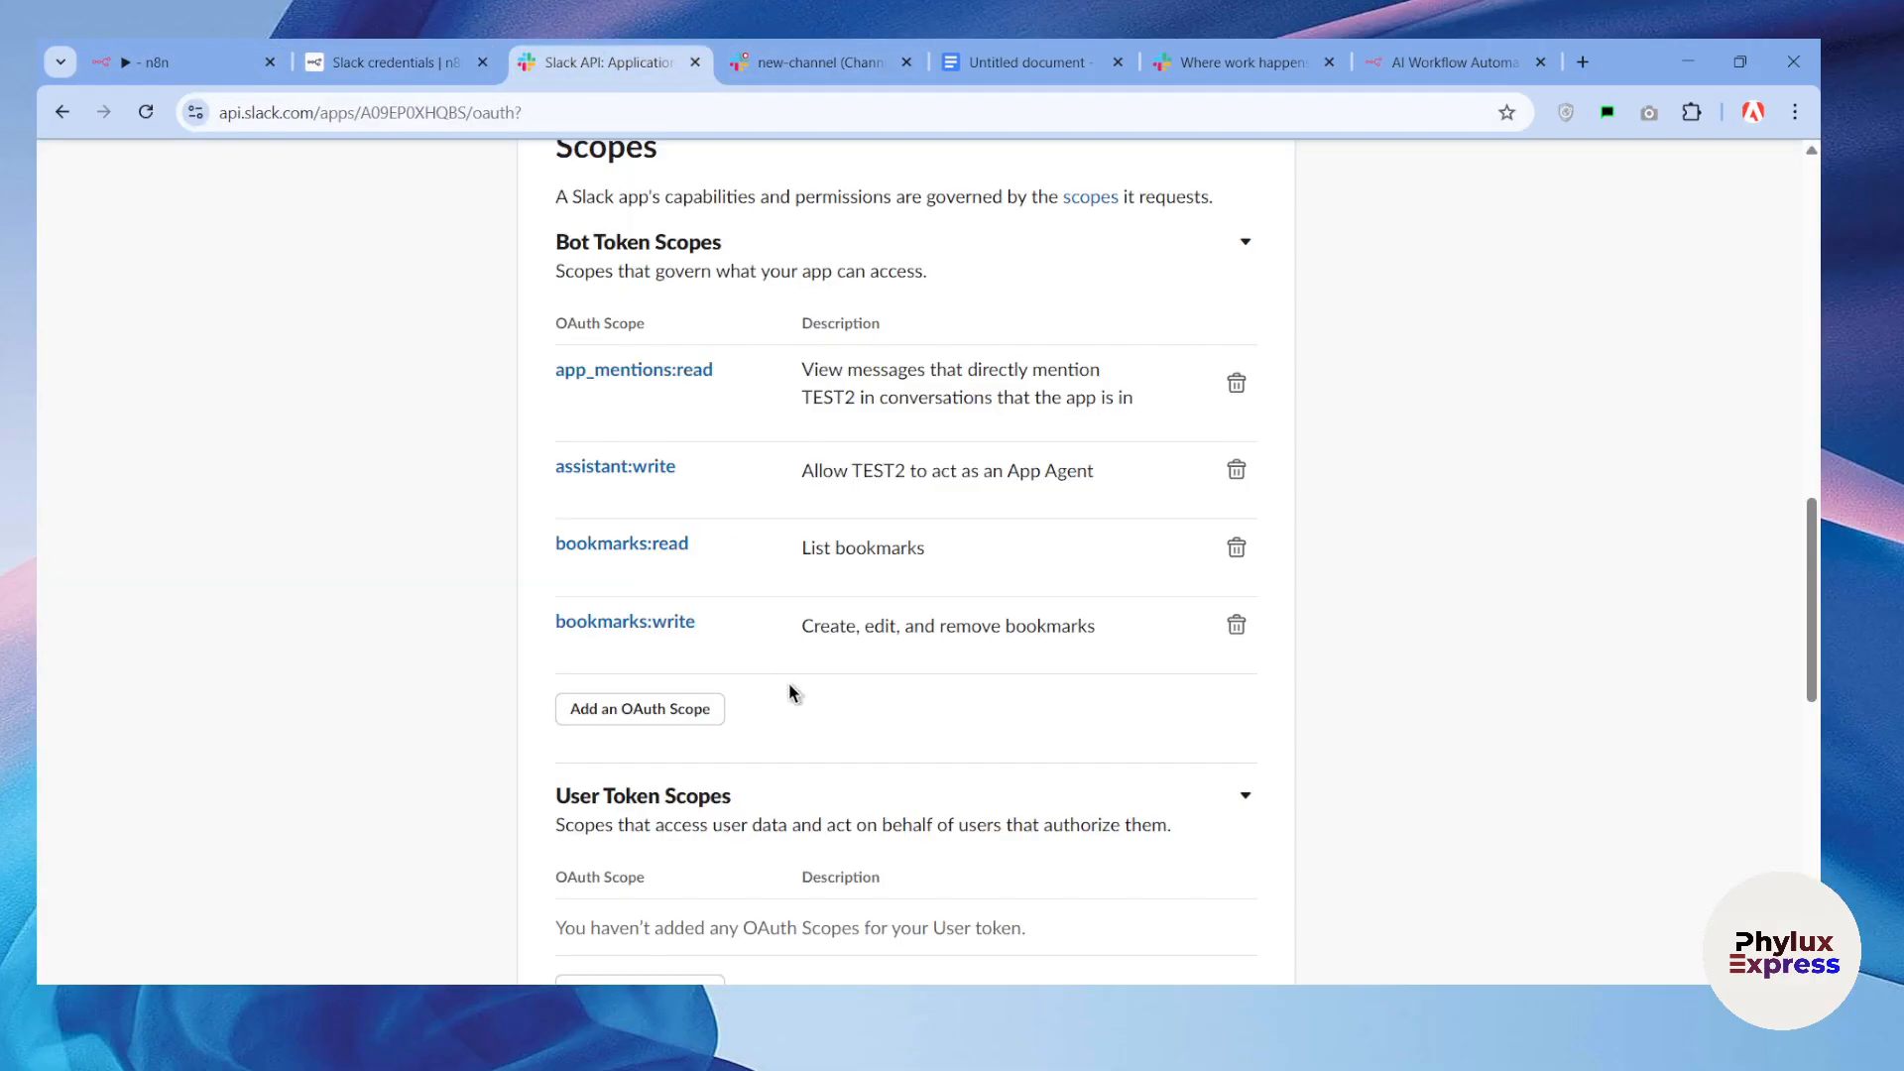
scroll(791, 692, down, 2)
click(627, 484)
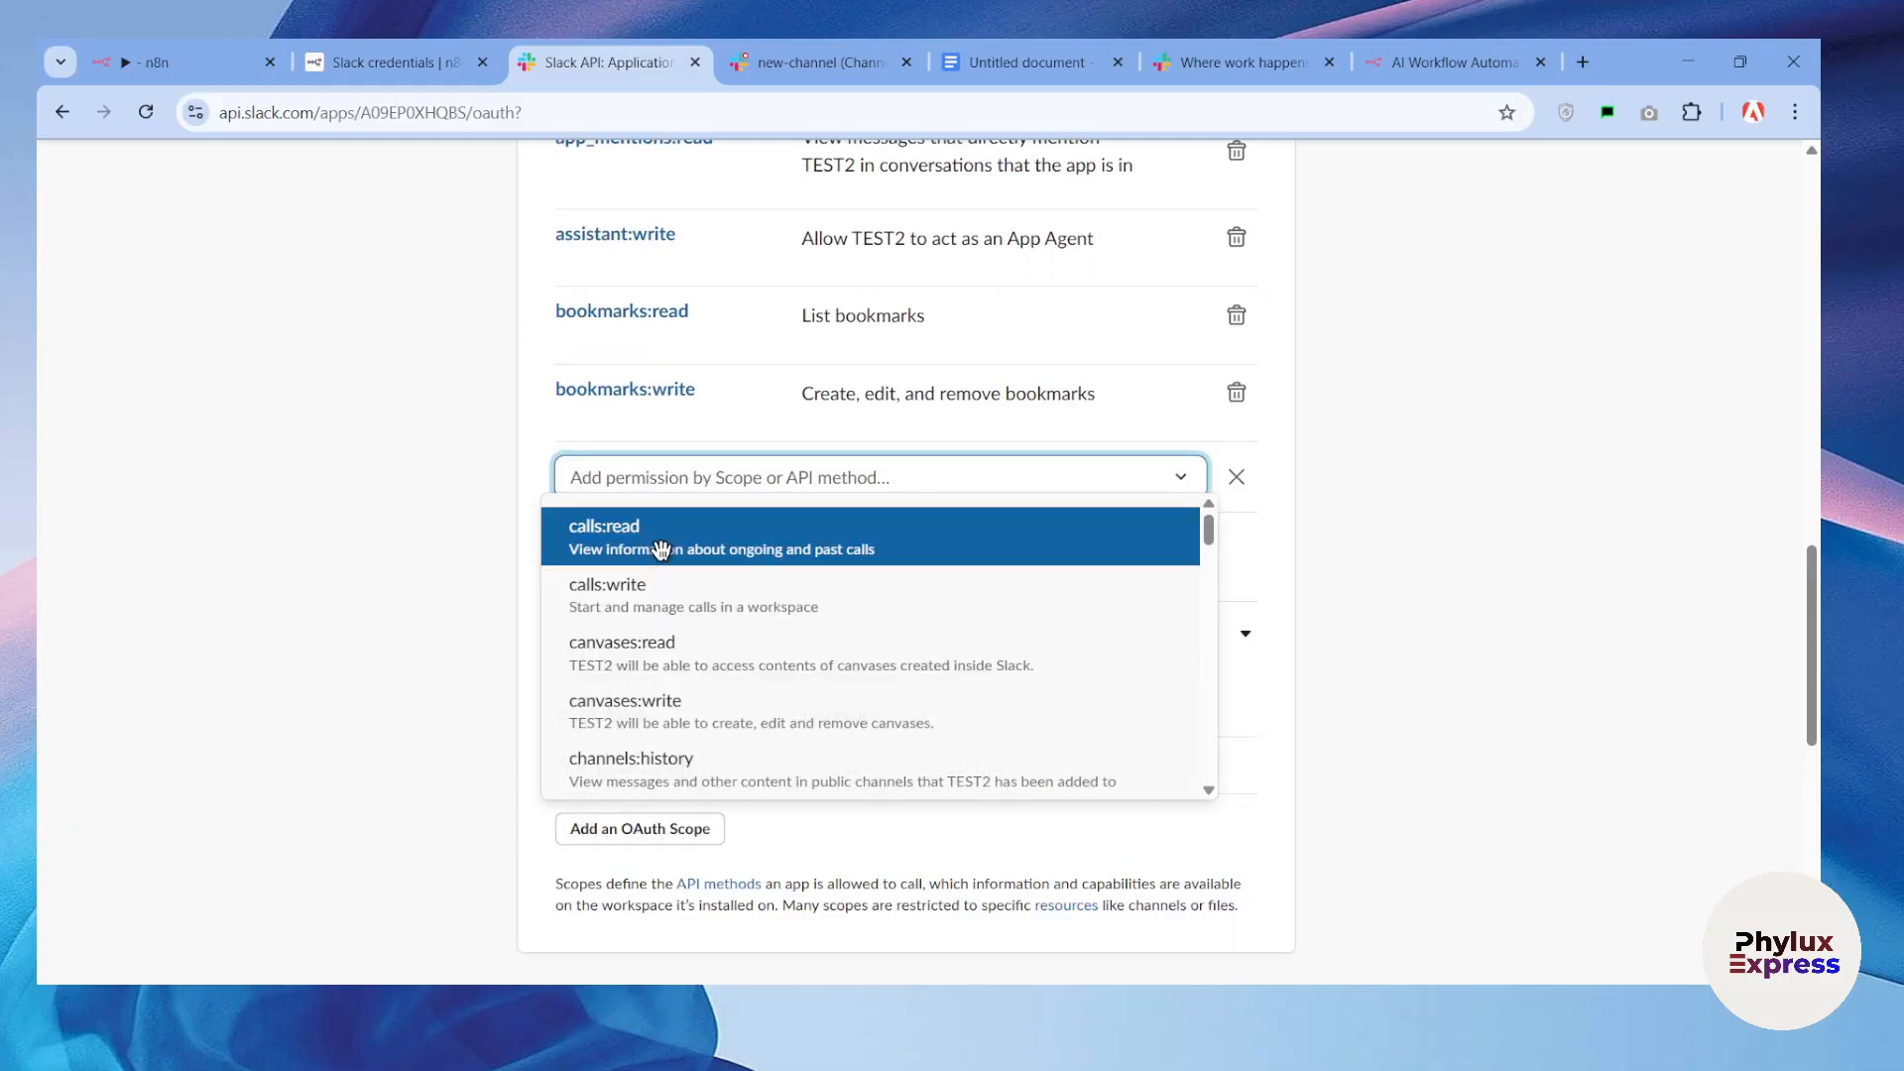
click(630, 528)
click(650, 577)
click(678, 690)
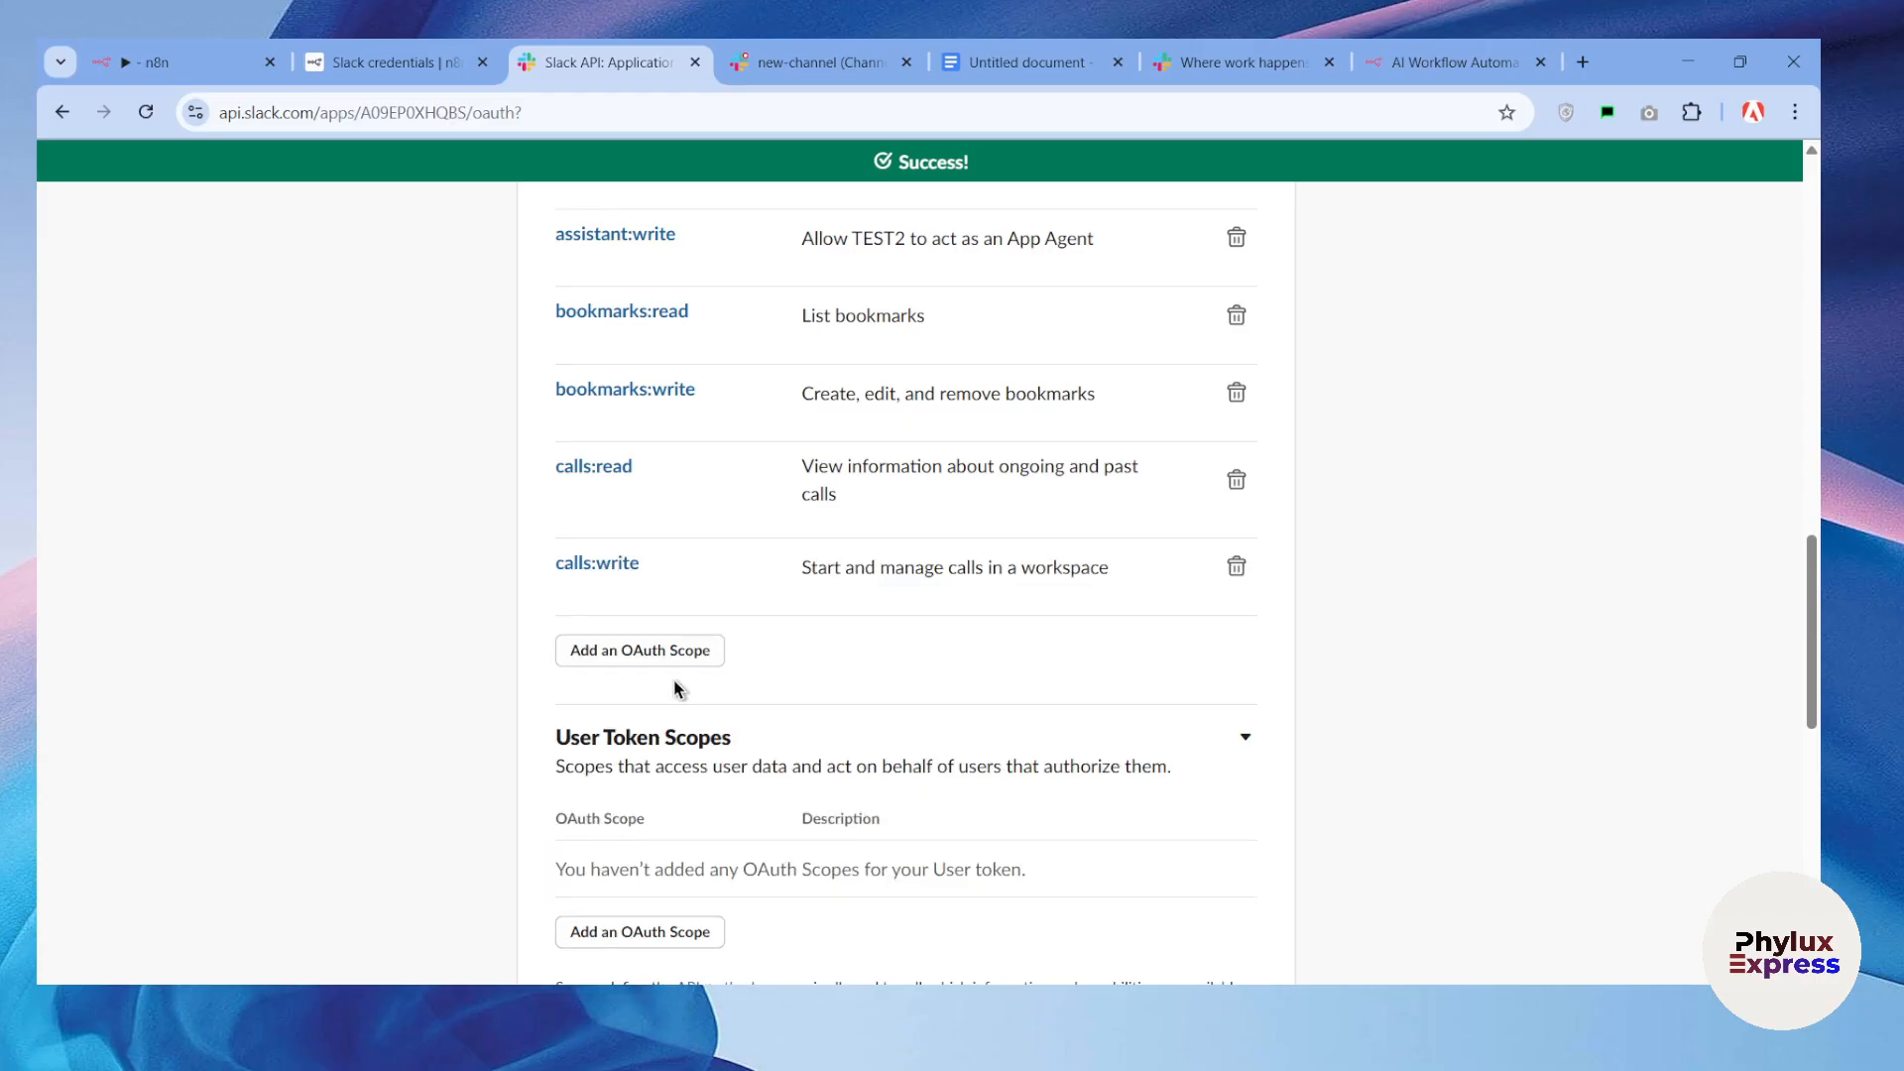
click(665, 678)
click(637, 724)
scroll(653, 556, down, 3)
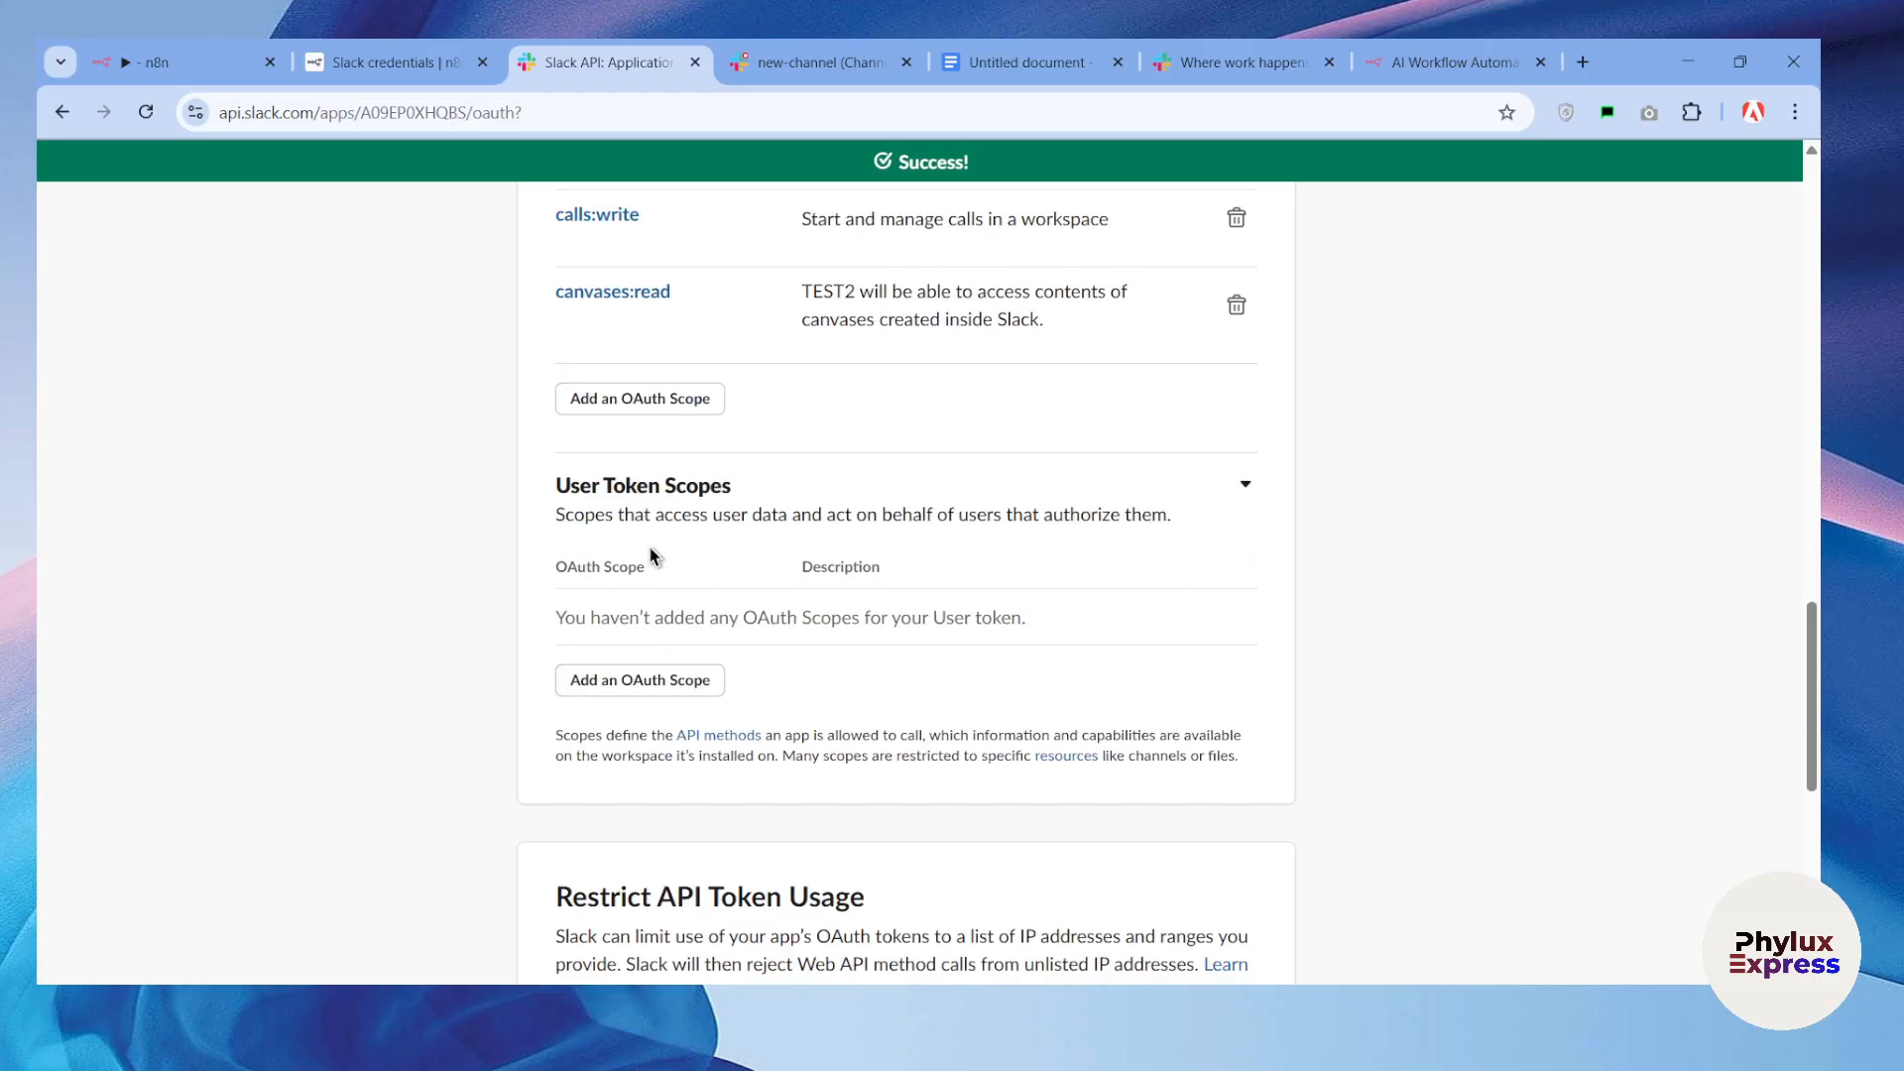
click(647, 396)
text(c)
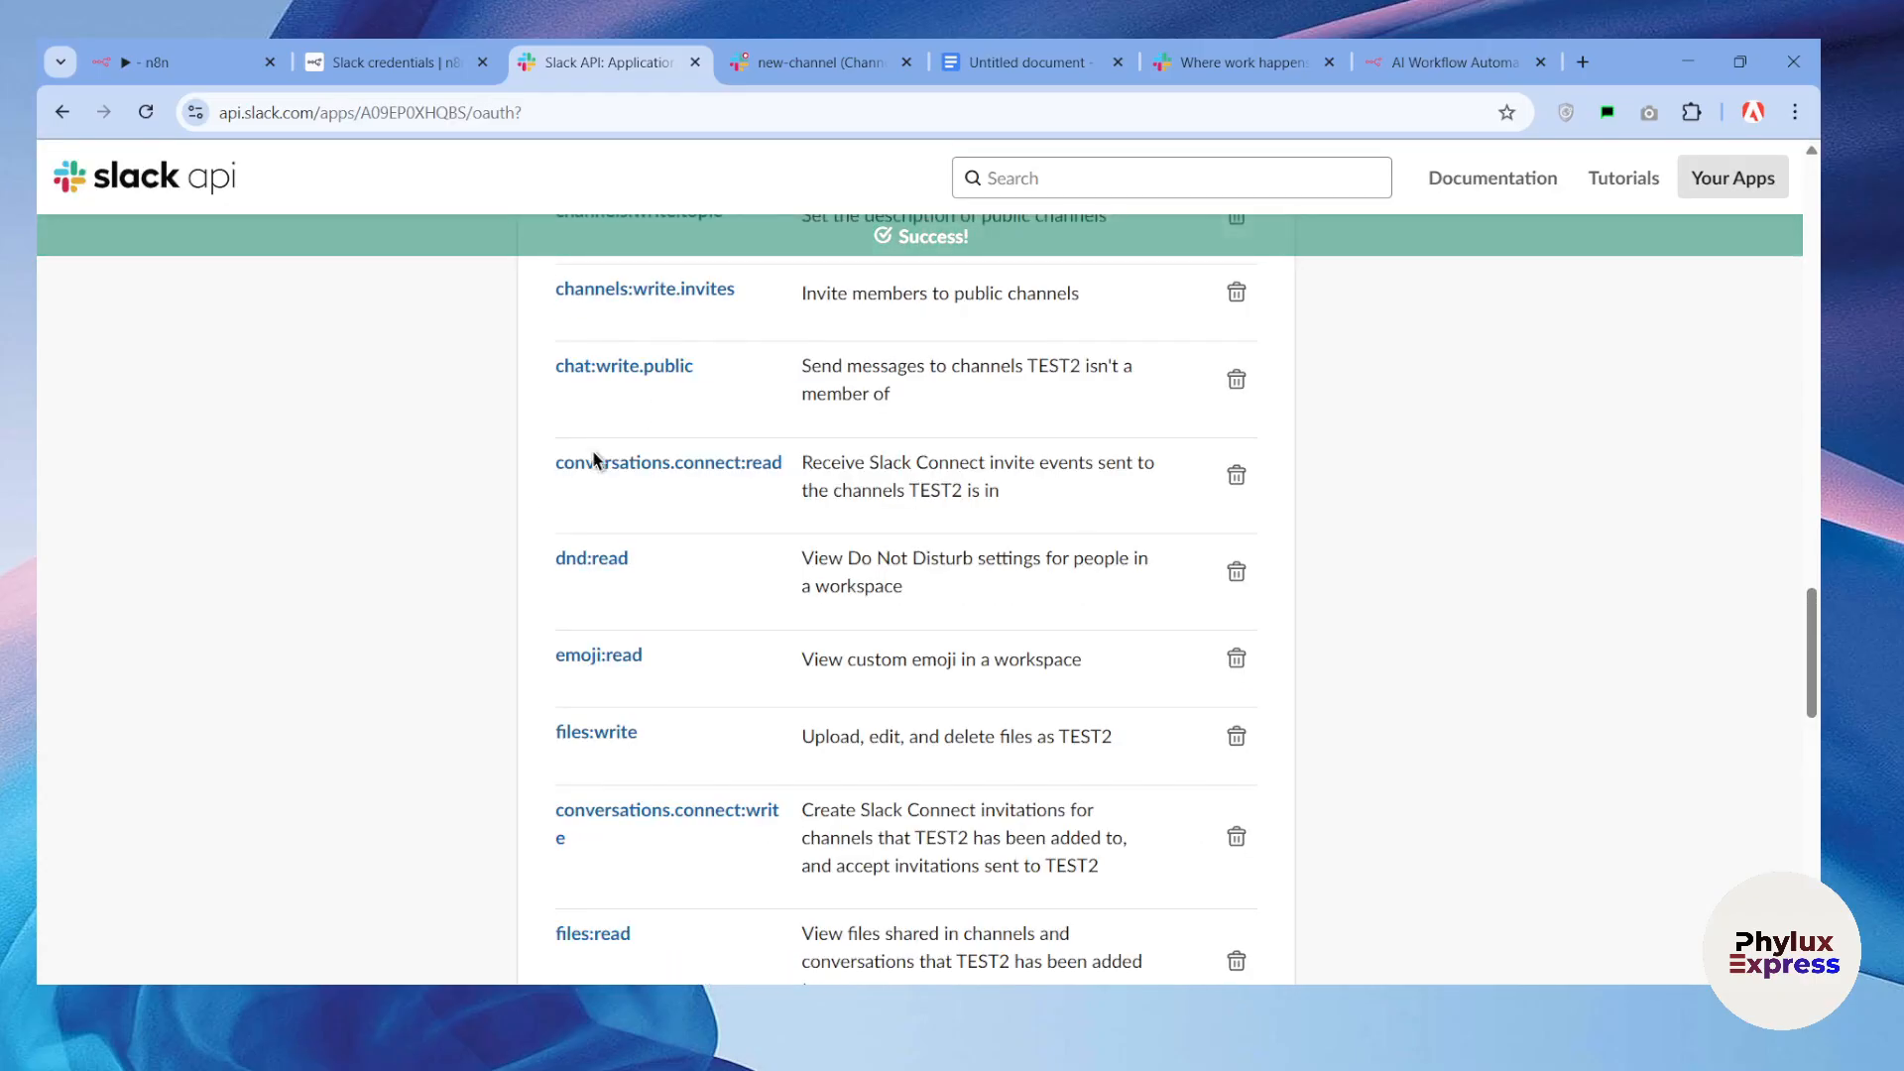
Step: Save the Slack app's redirect URLs on the OAuth & Permissions page
scroll(709, 483, up, 10)
scroll(709, 483, up, 7)
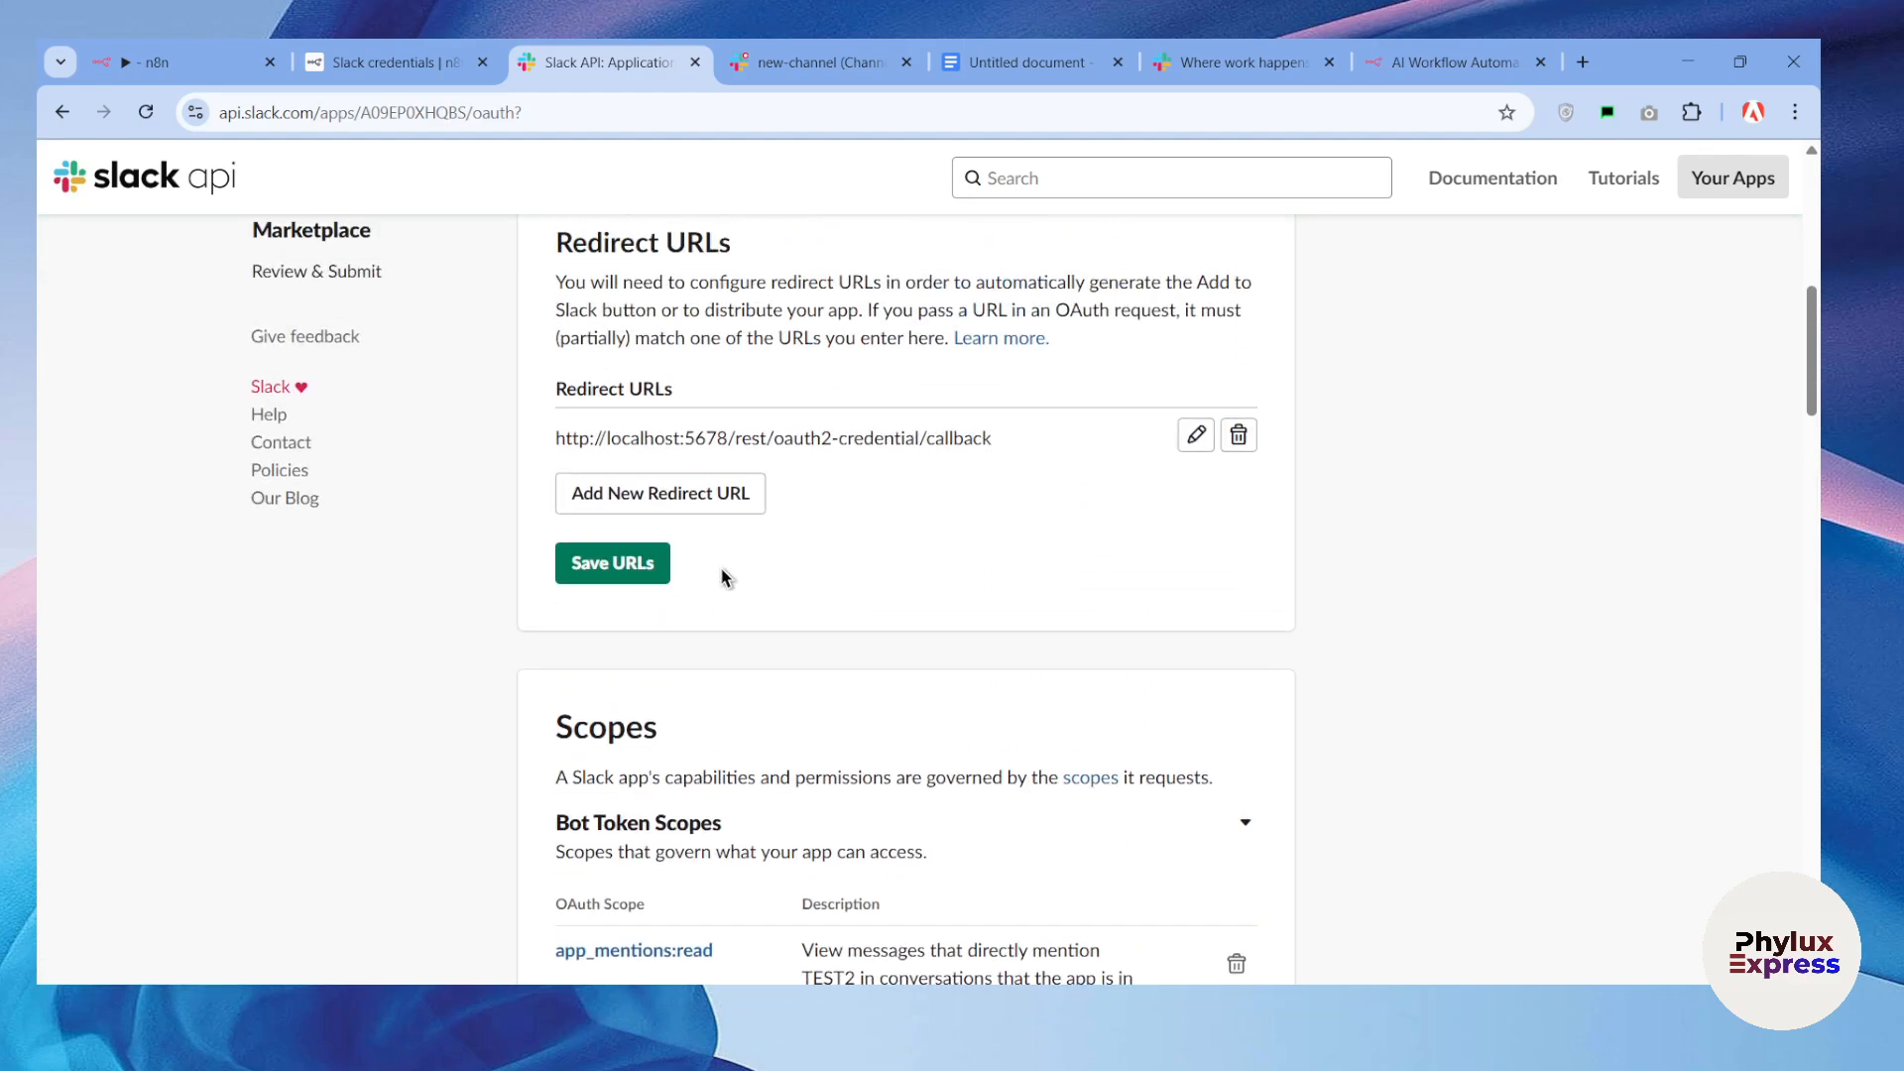
scroll(666, 514, up, 1)
click(609, 562)
scroll(781, 645, down, 2)
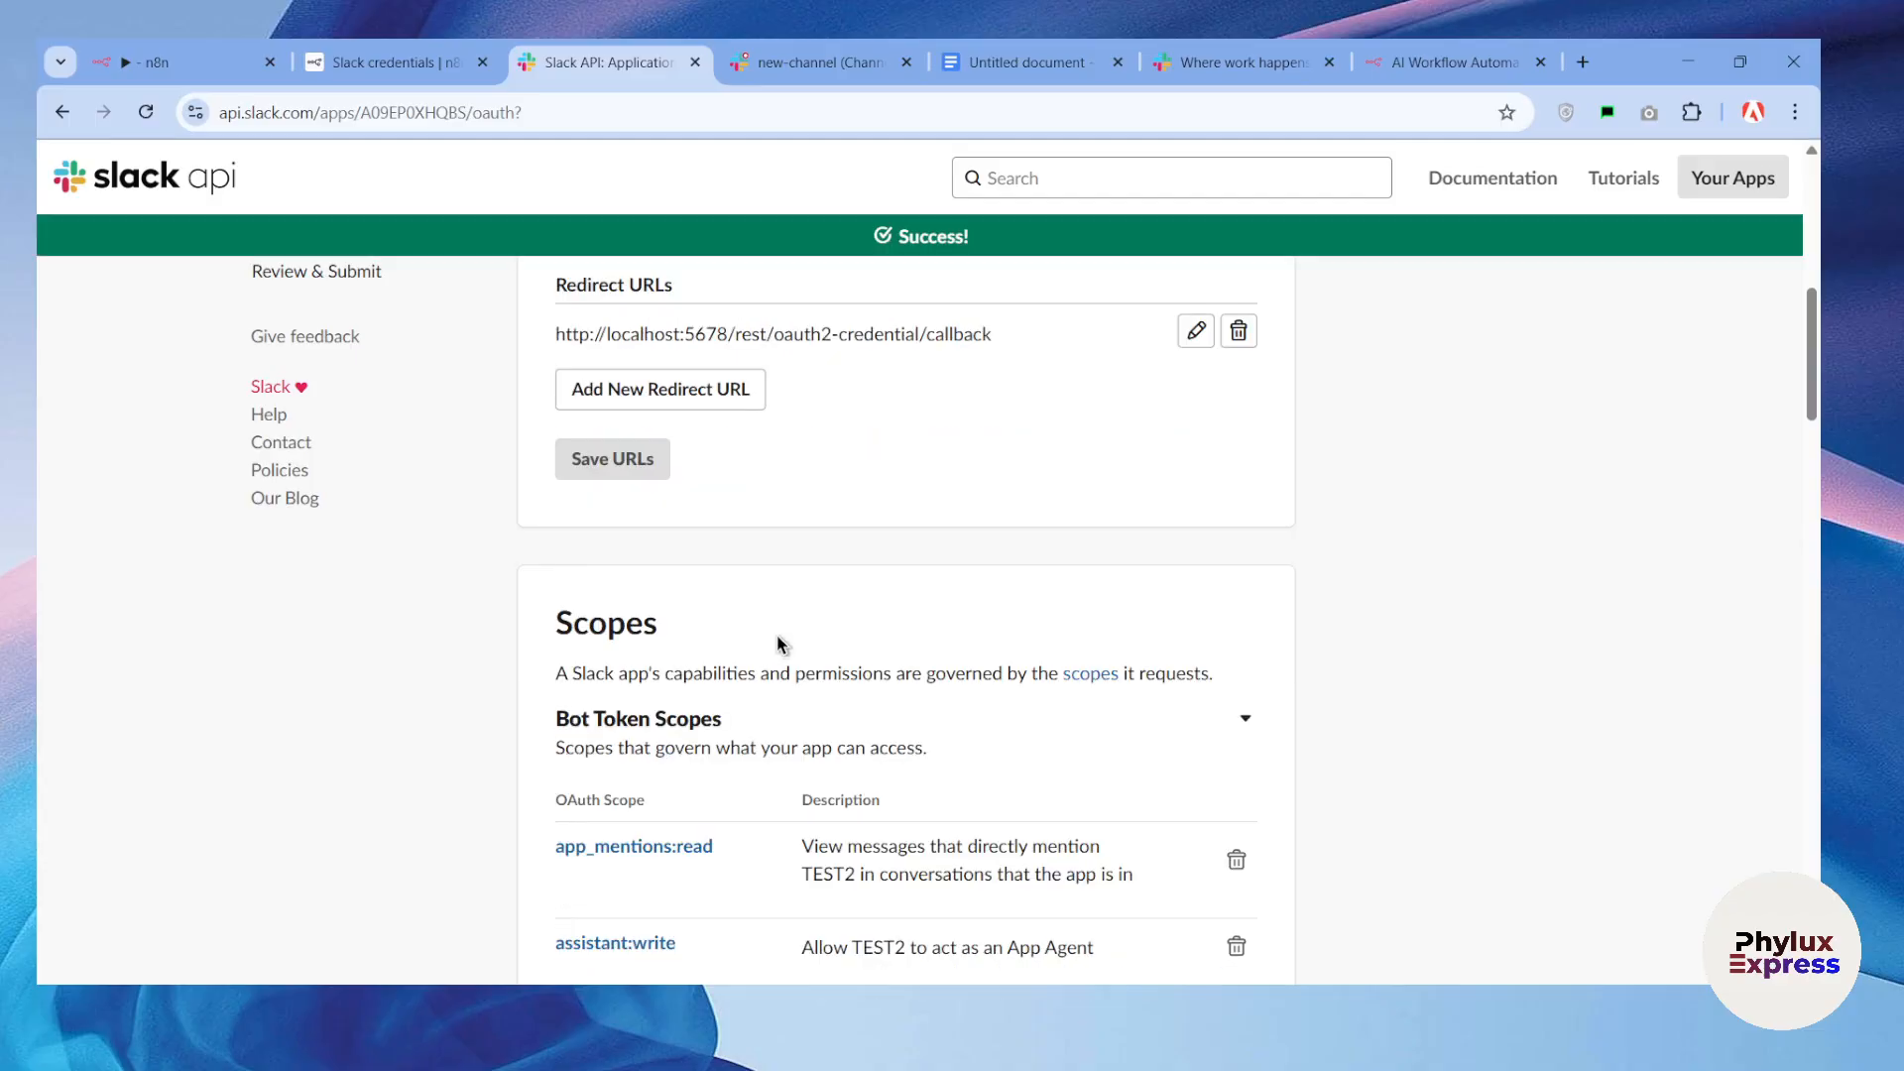
Step: Install the app to the maker private workspace and authorize it to generate the OAuth tokens
scroll(785, 635, up, 6)
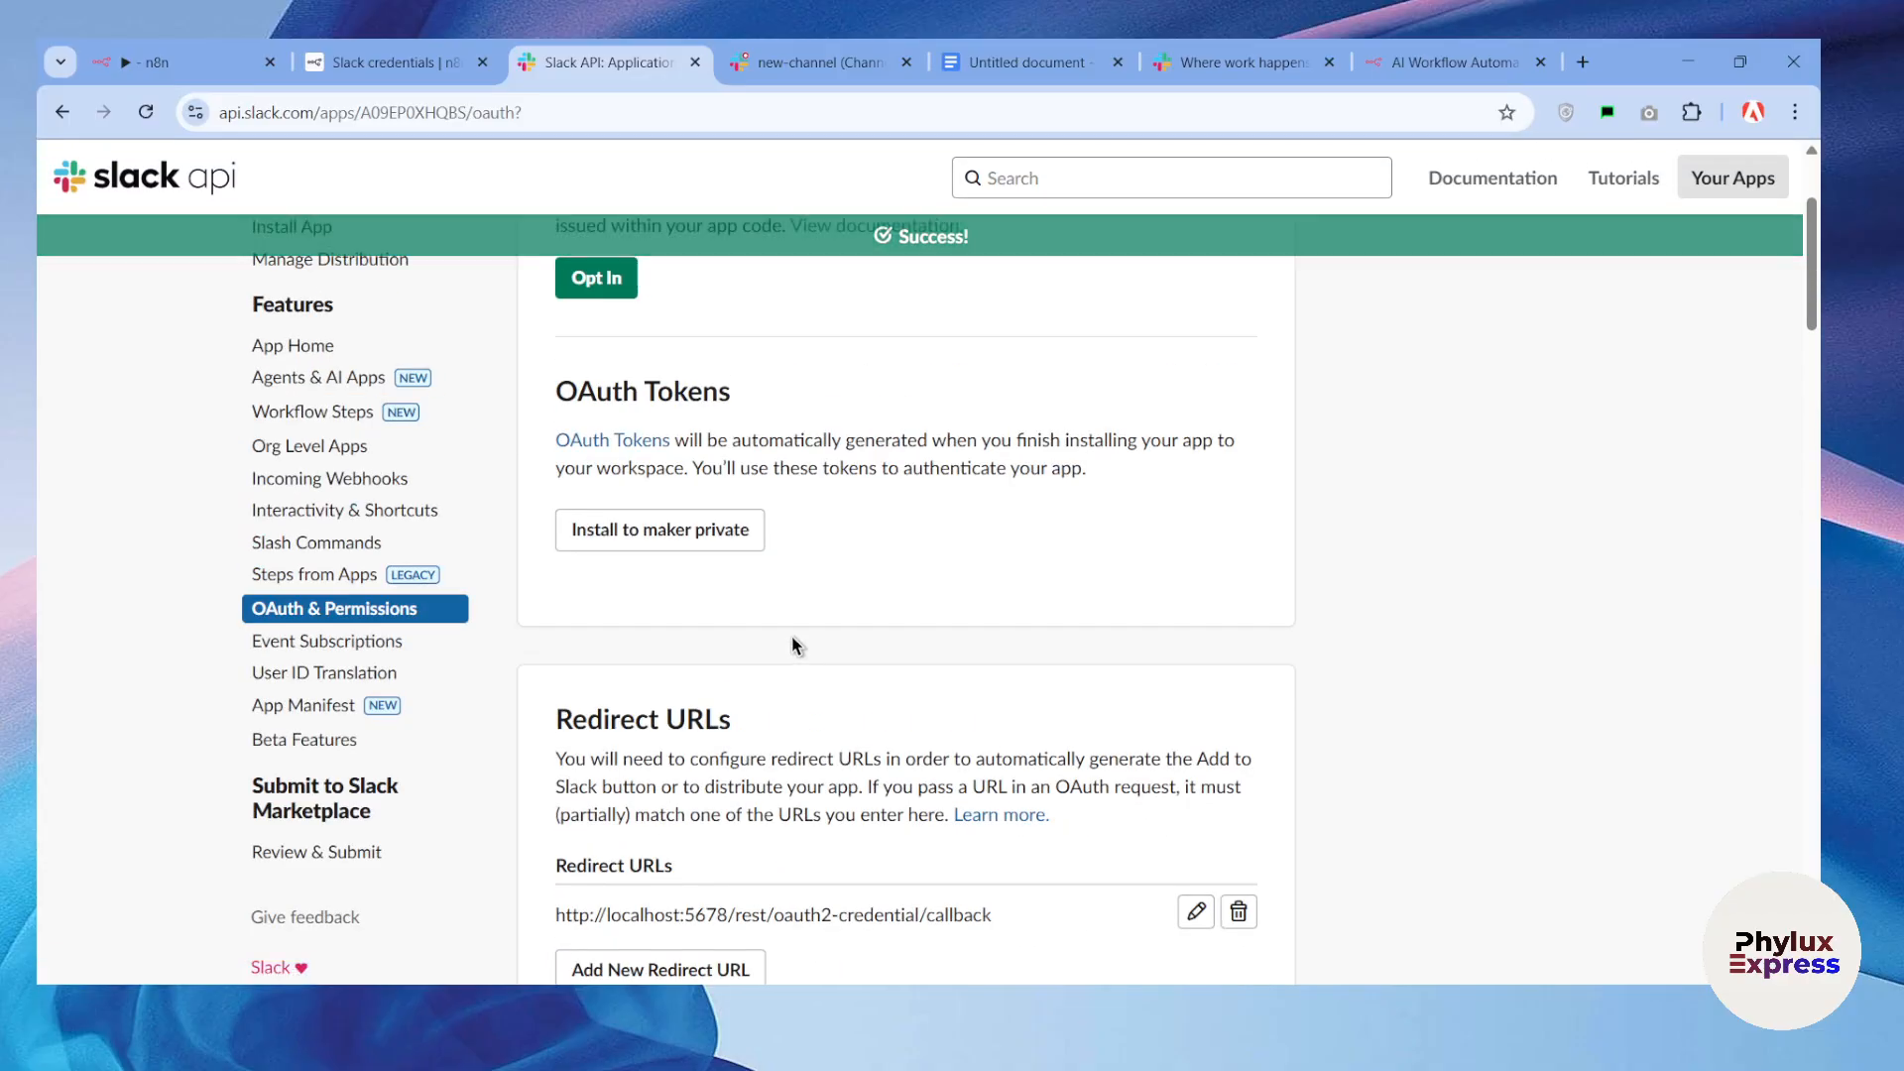
scroll(797, 649, up, 2)
scroll(807, 662, down, 1)
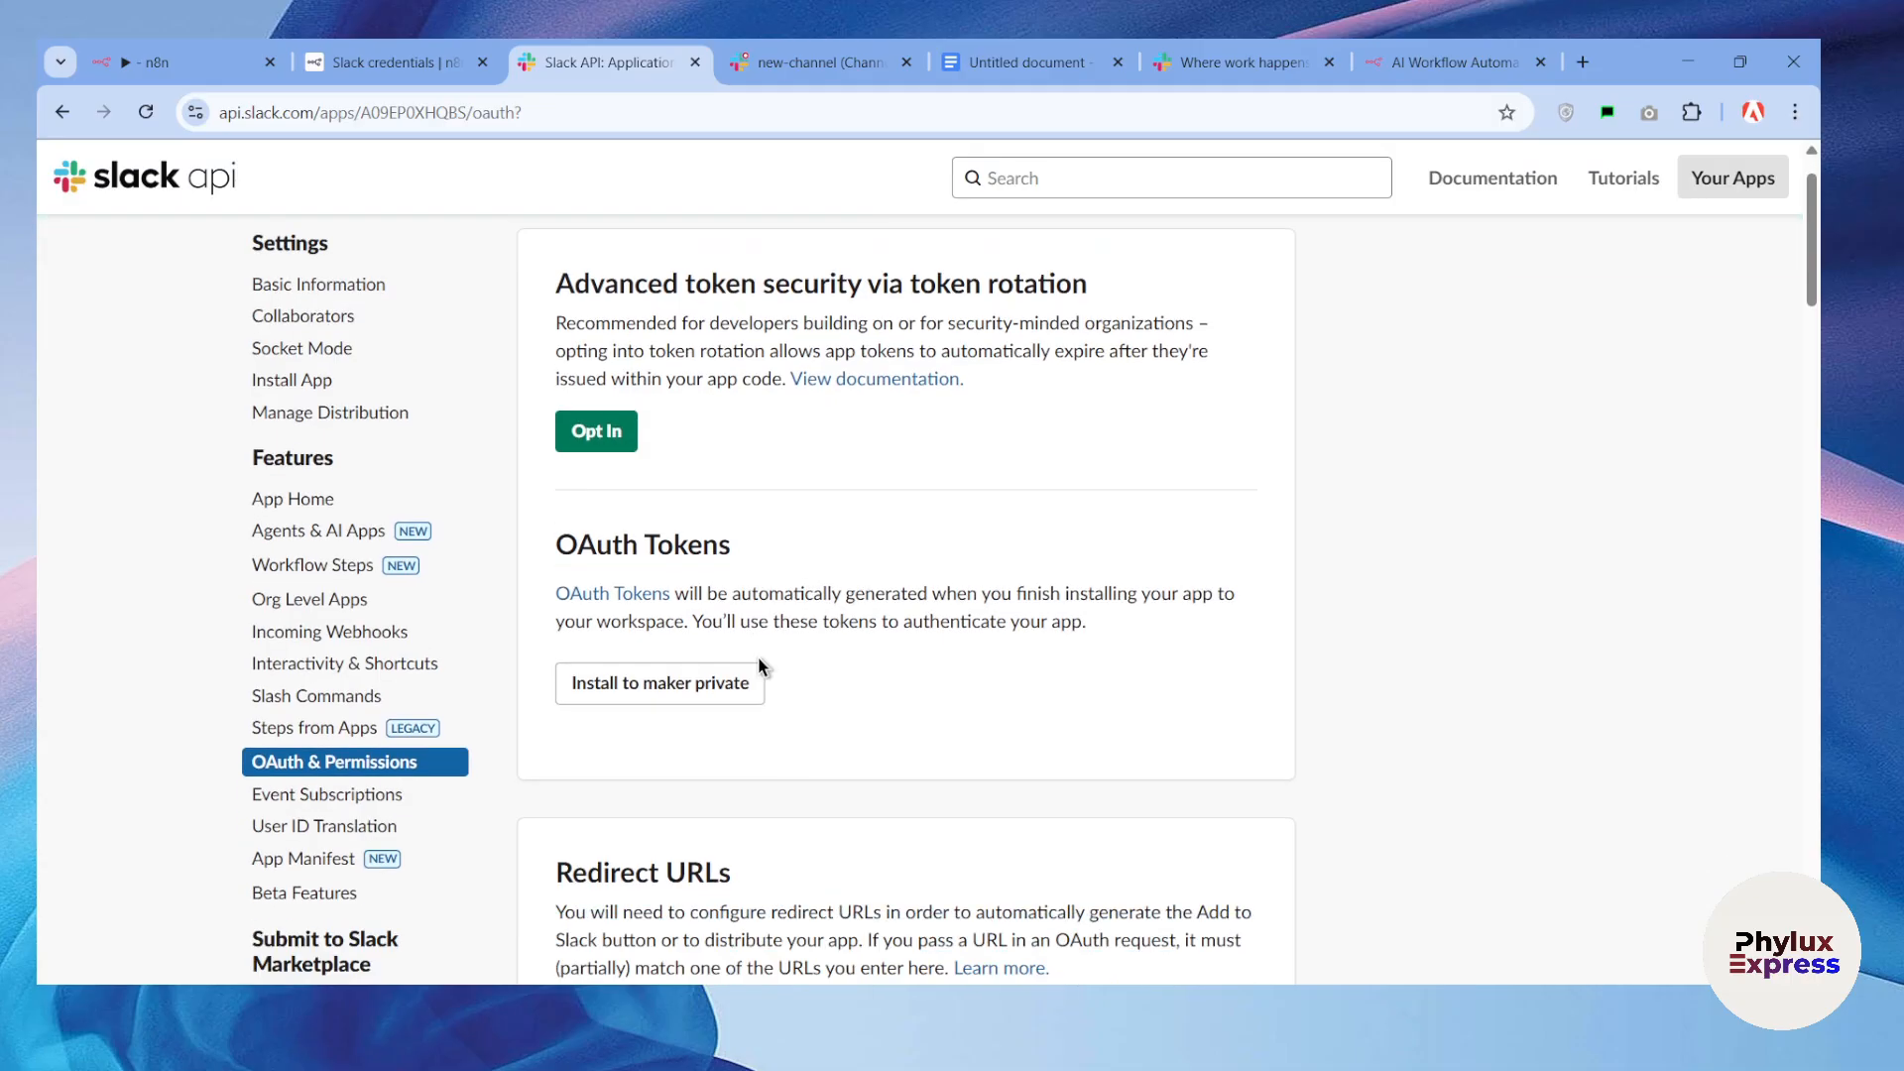
drag(547, 514, 742, 510)
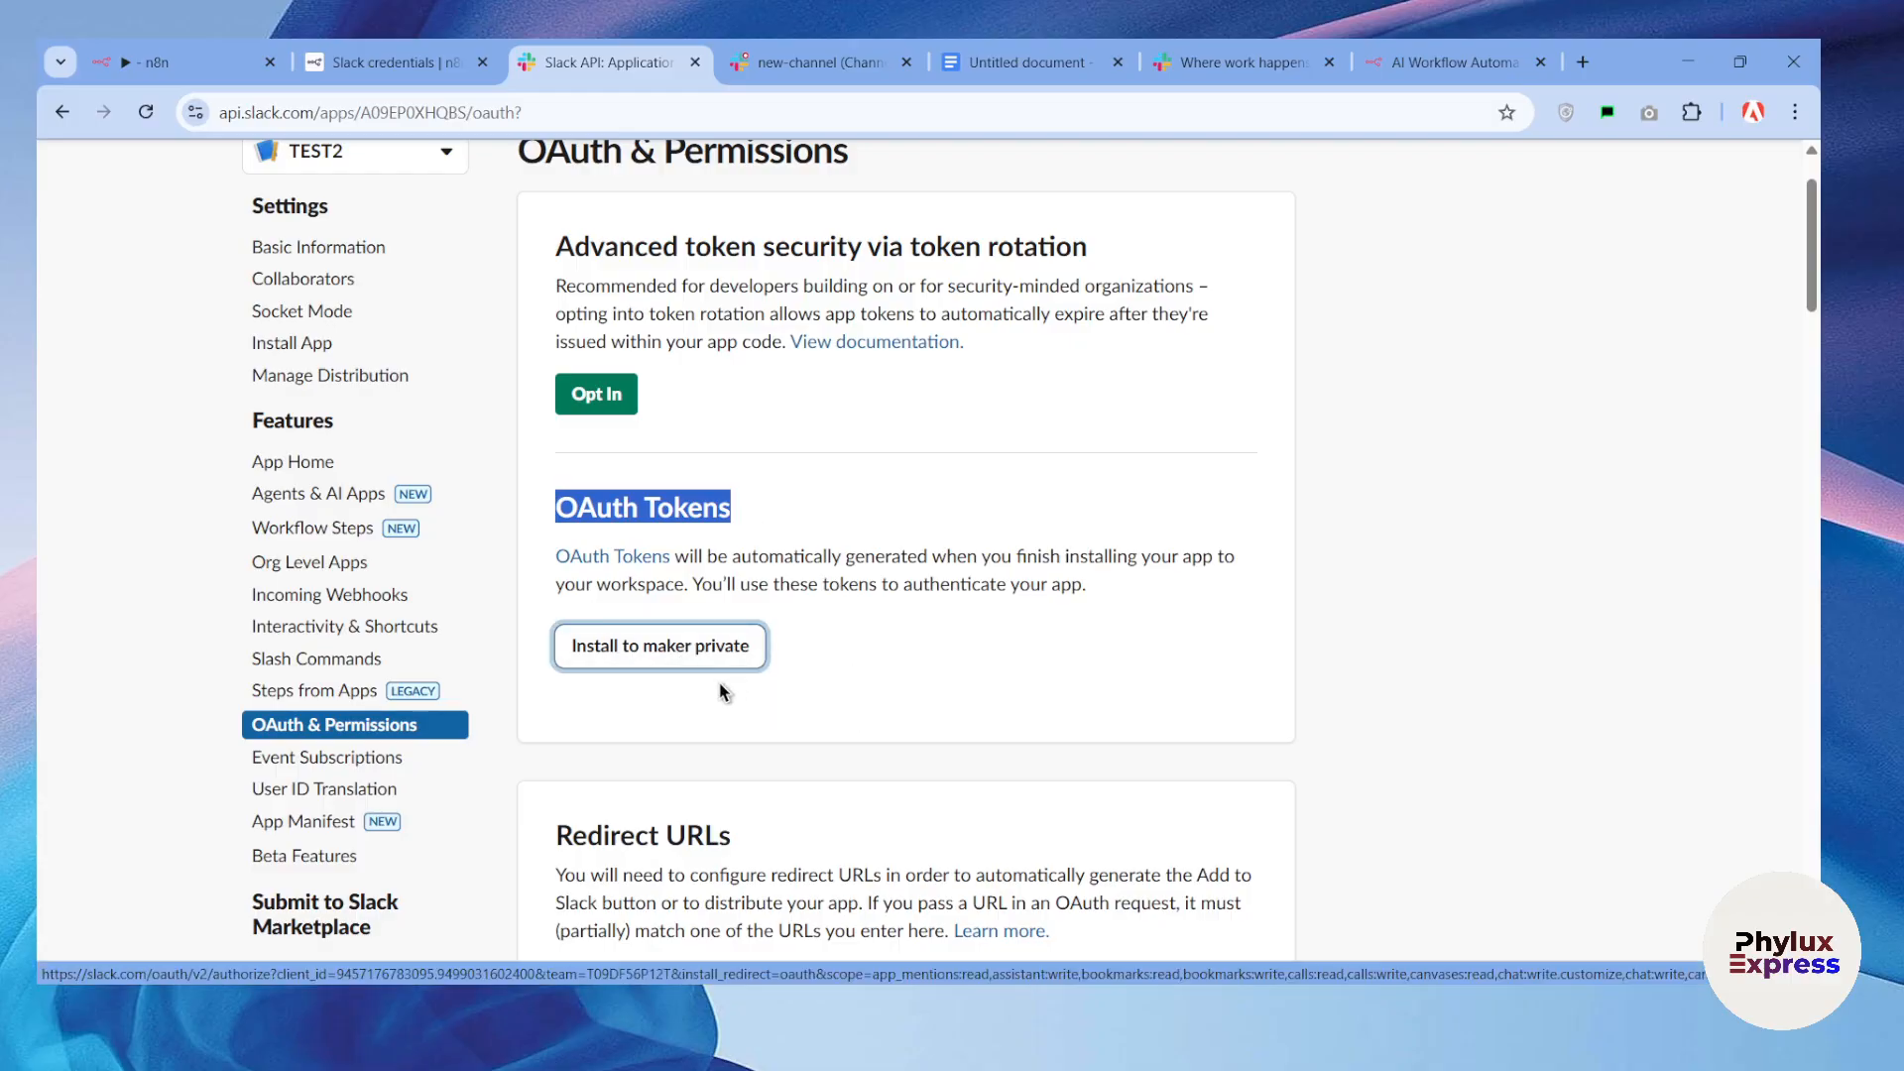
click(638, 662)
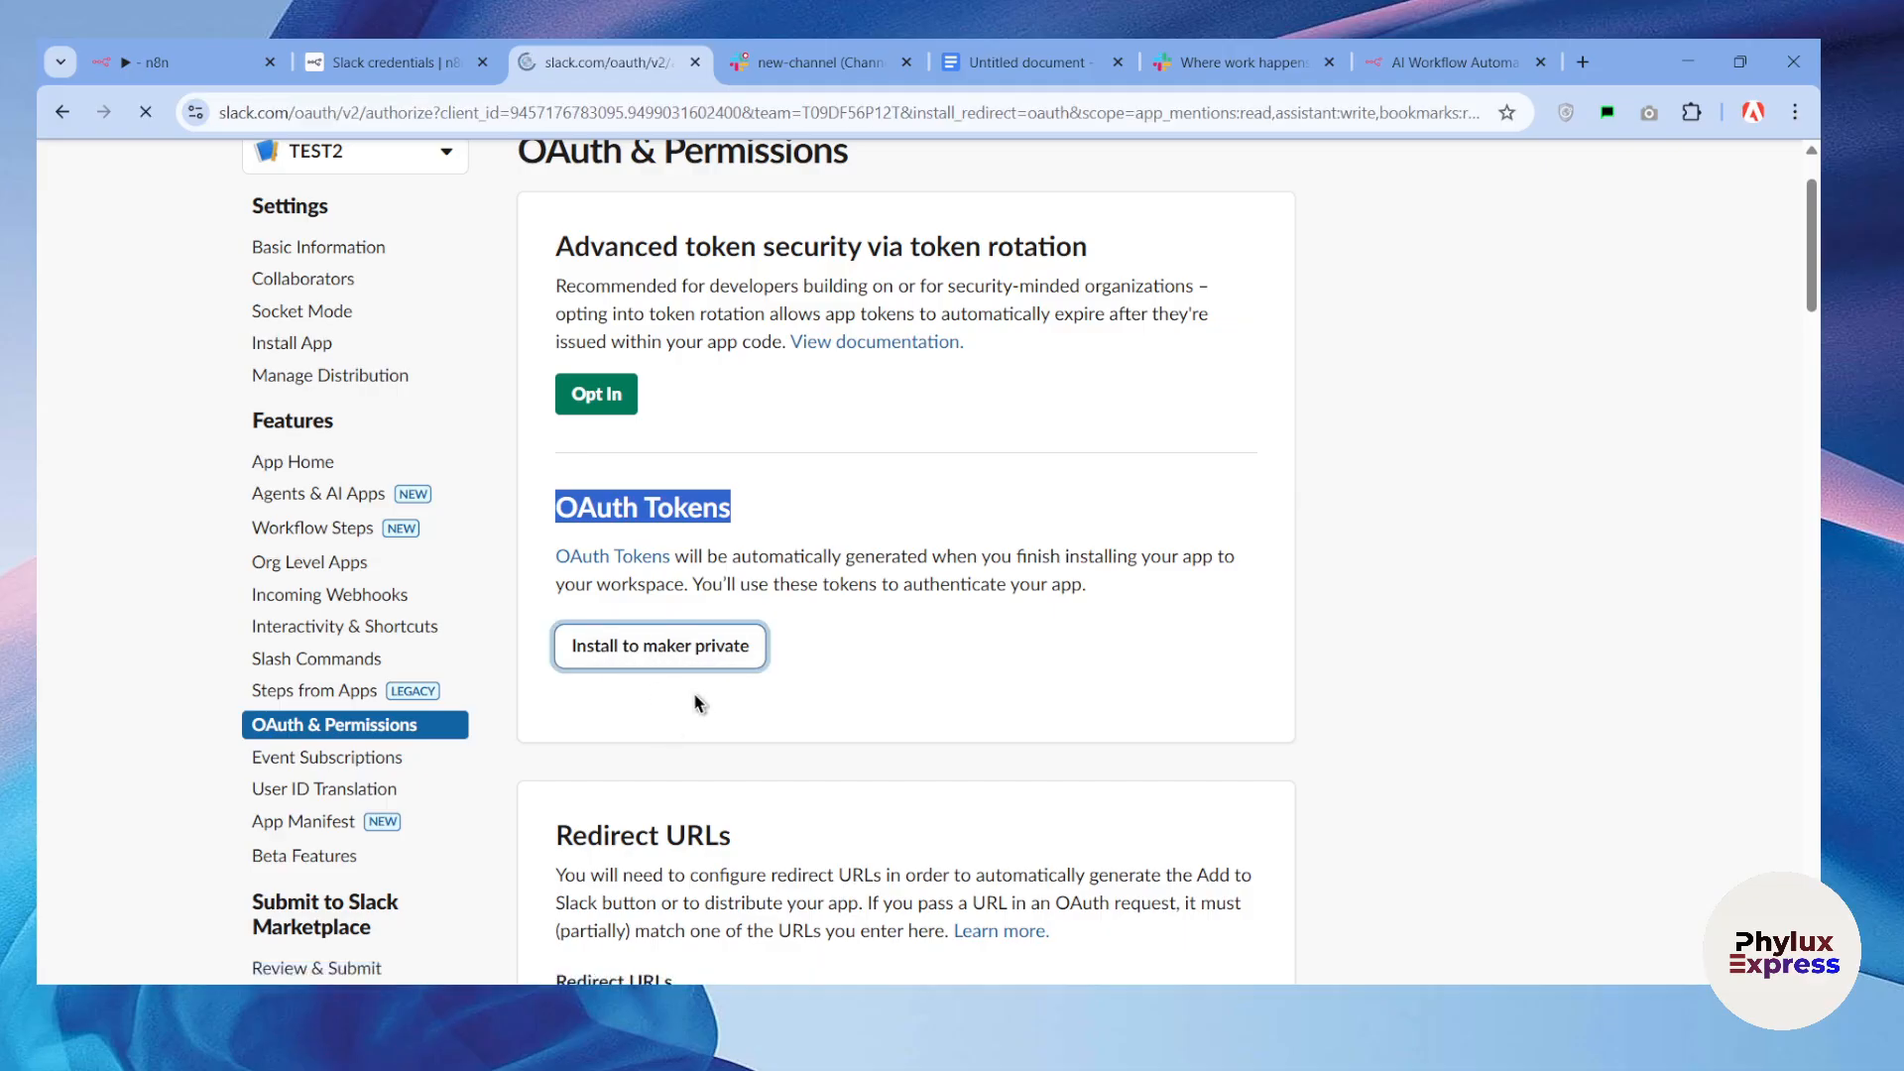
scroll(734, 530, down, 3)
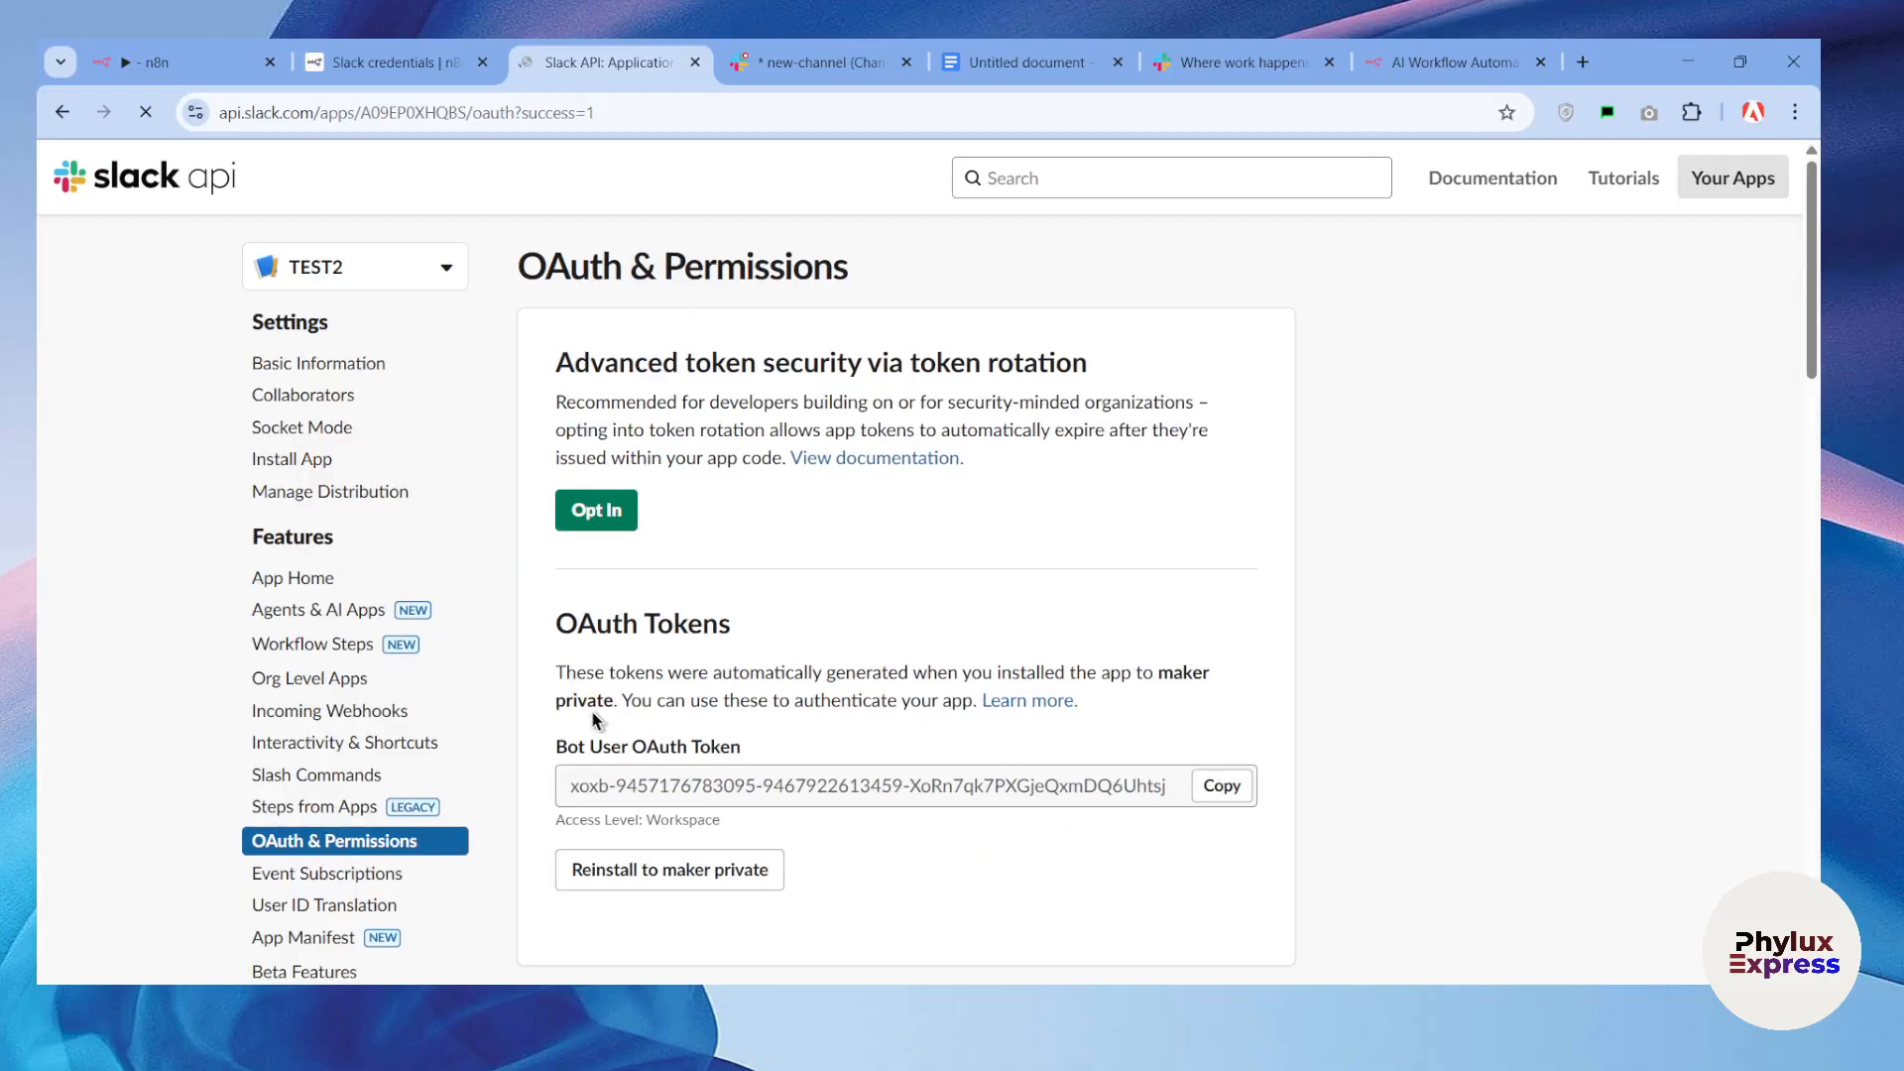
Step: Copy the Bot User OAuth Token, switch to the n8n Slack credential, set it to connect using Access Token, and paste the access token
scroll(615, 744, down, 1)
drag(579, 631, 942, 651)
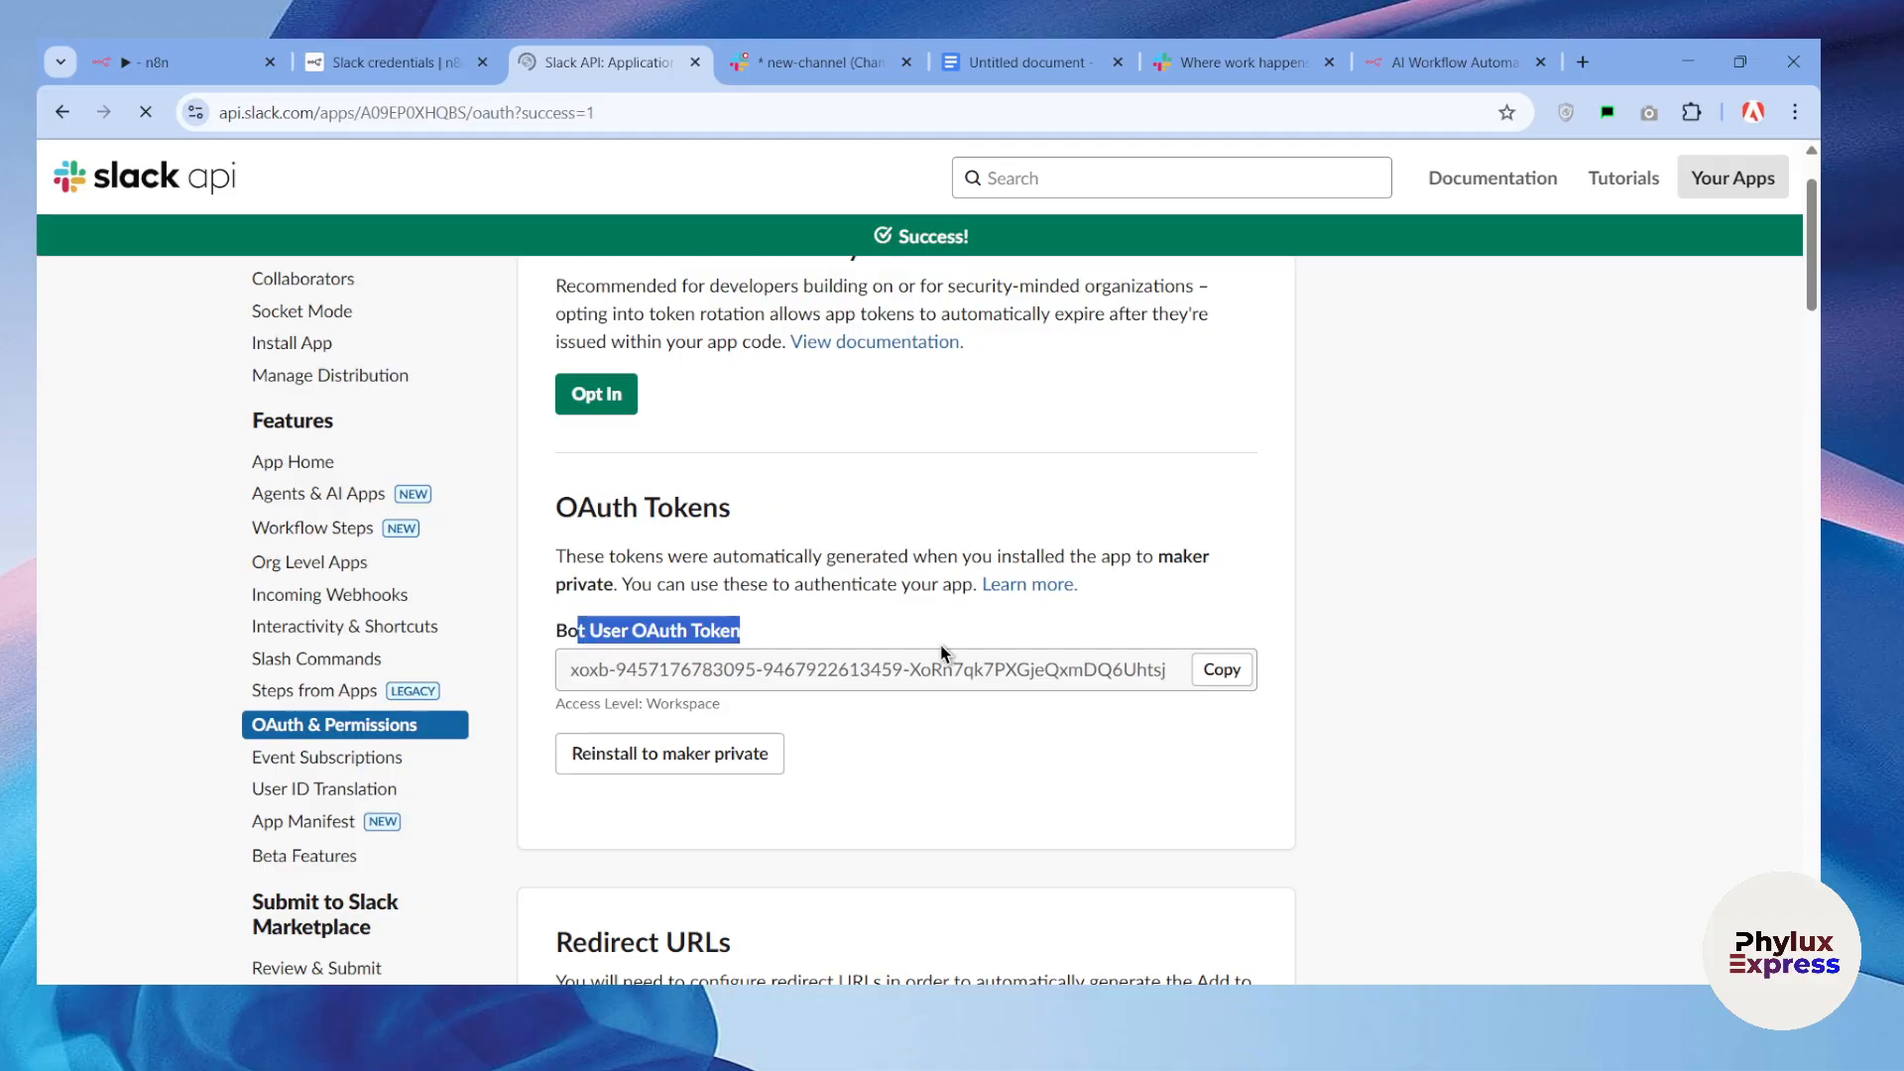
click(1228, 669)
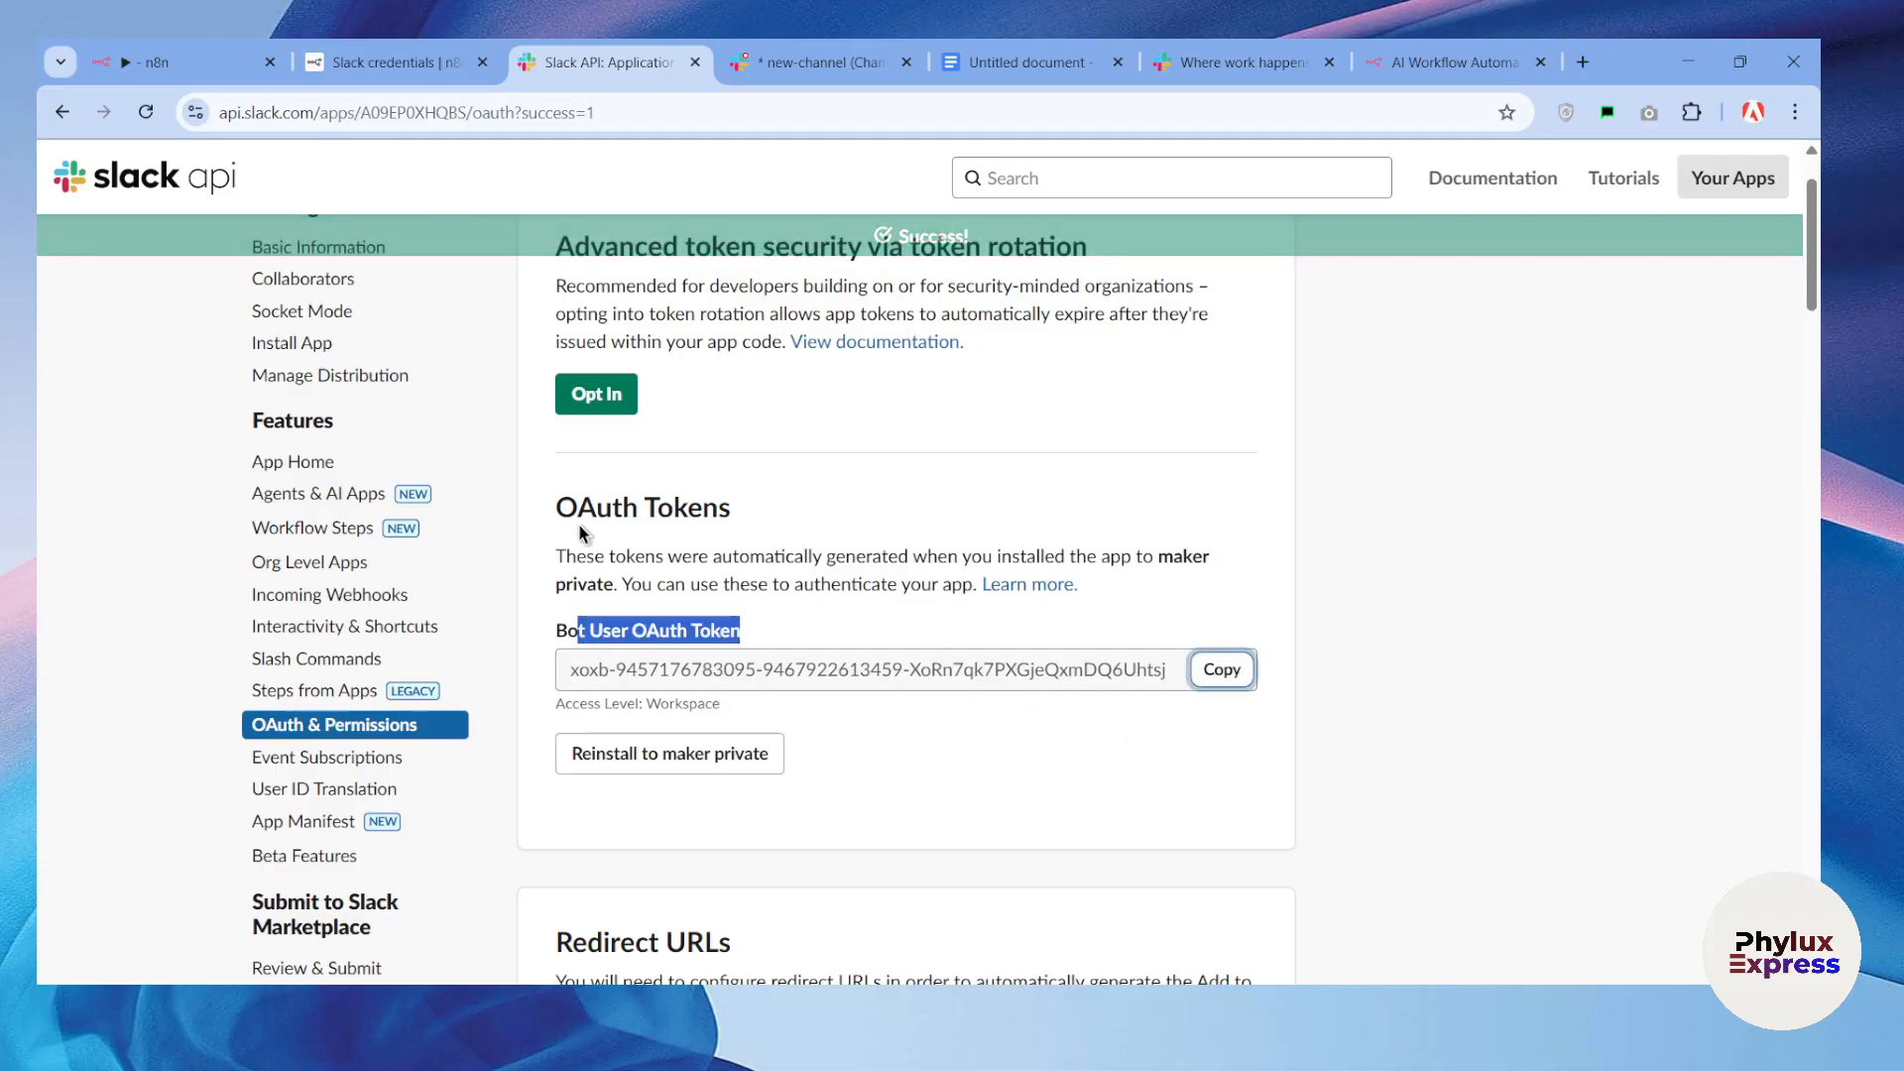
click(178, 61)
click(651, 448)
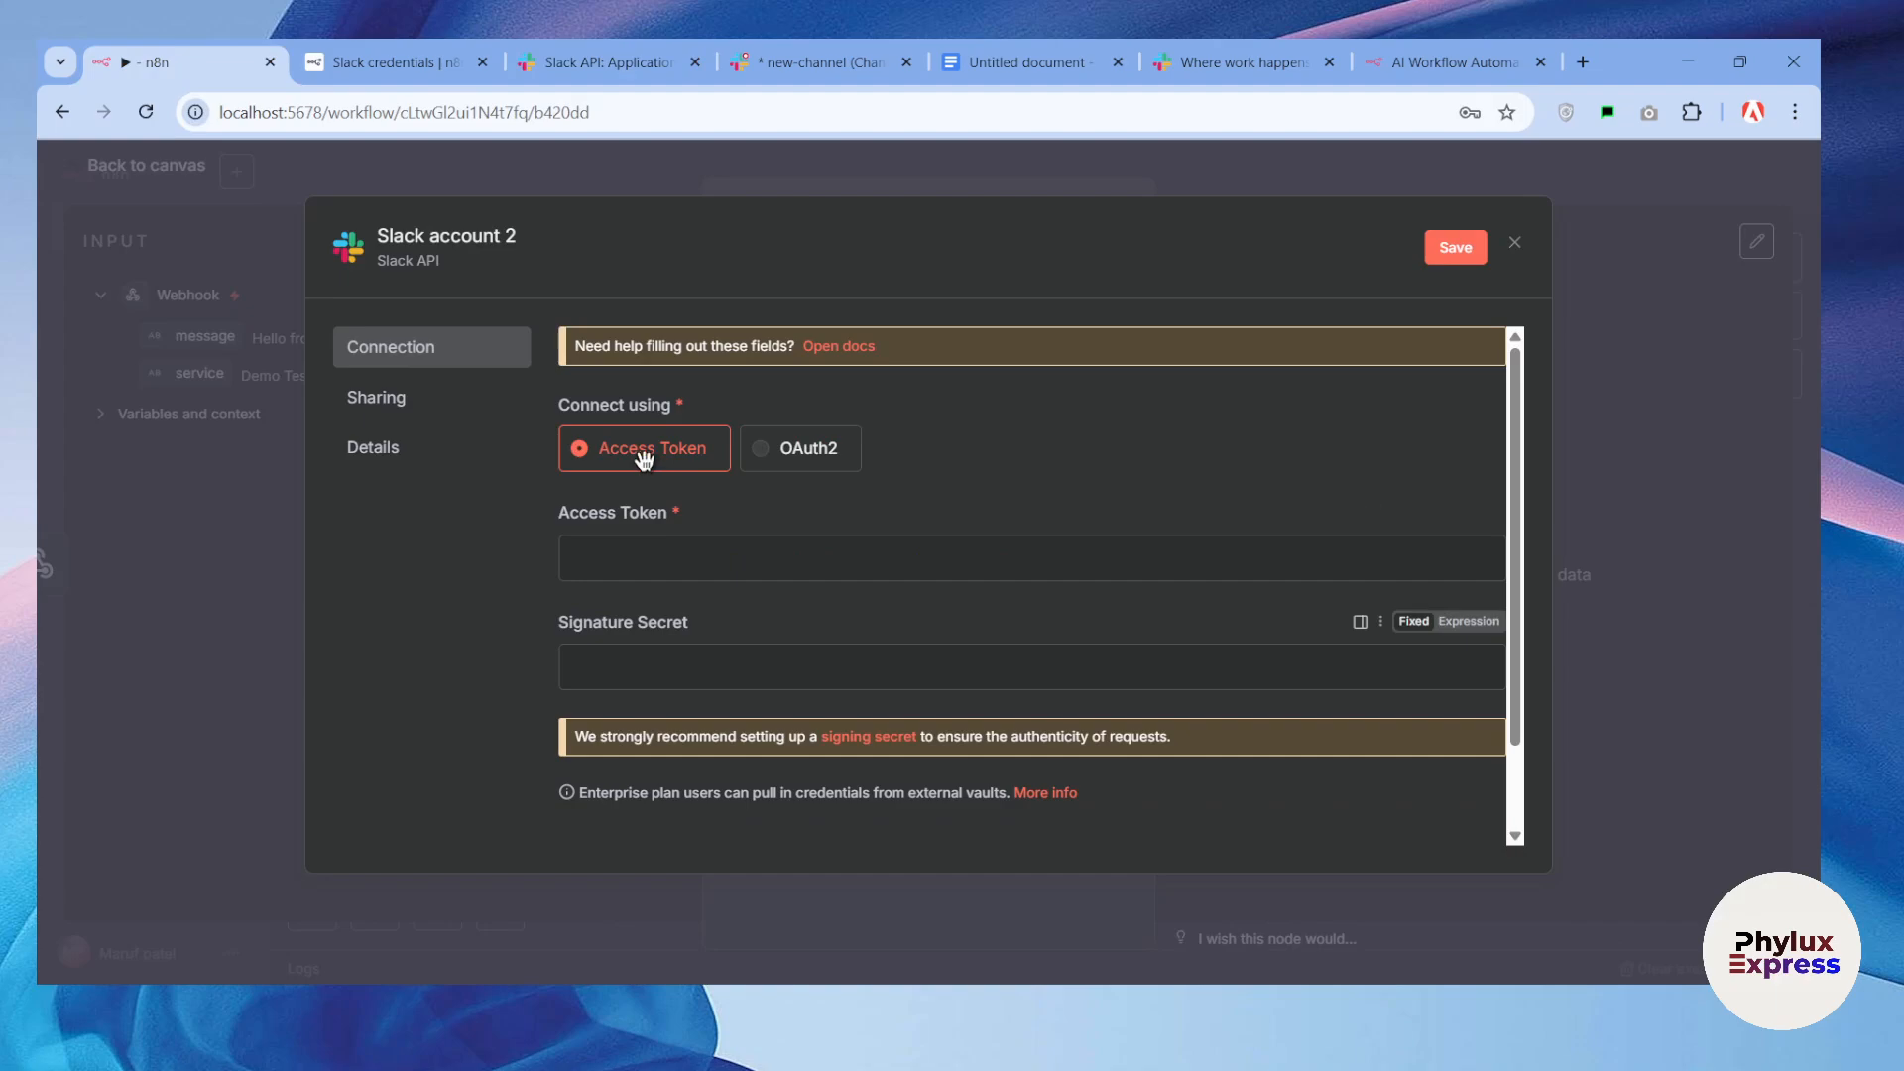
click(669, 556)
key(ctrl+v)
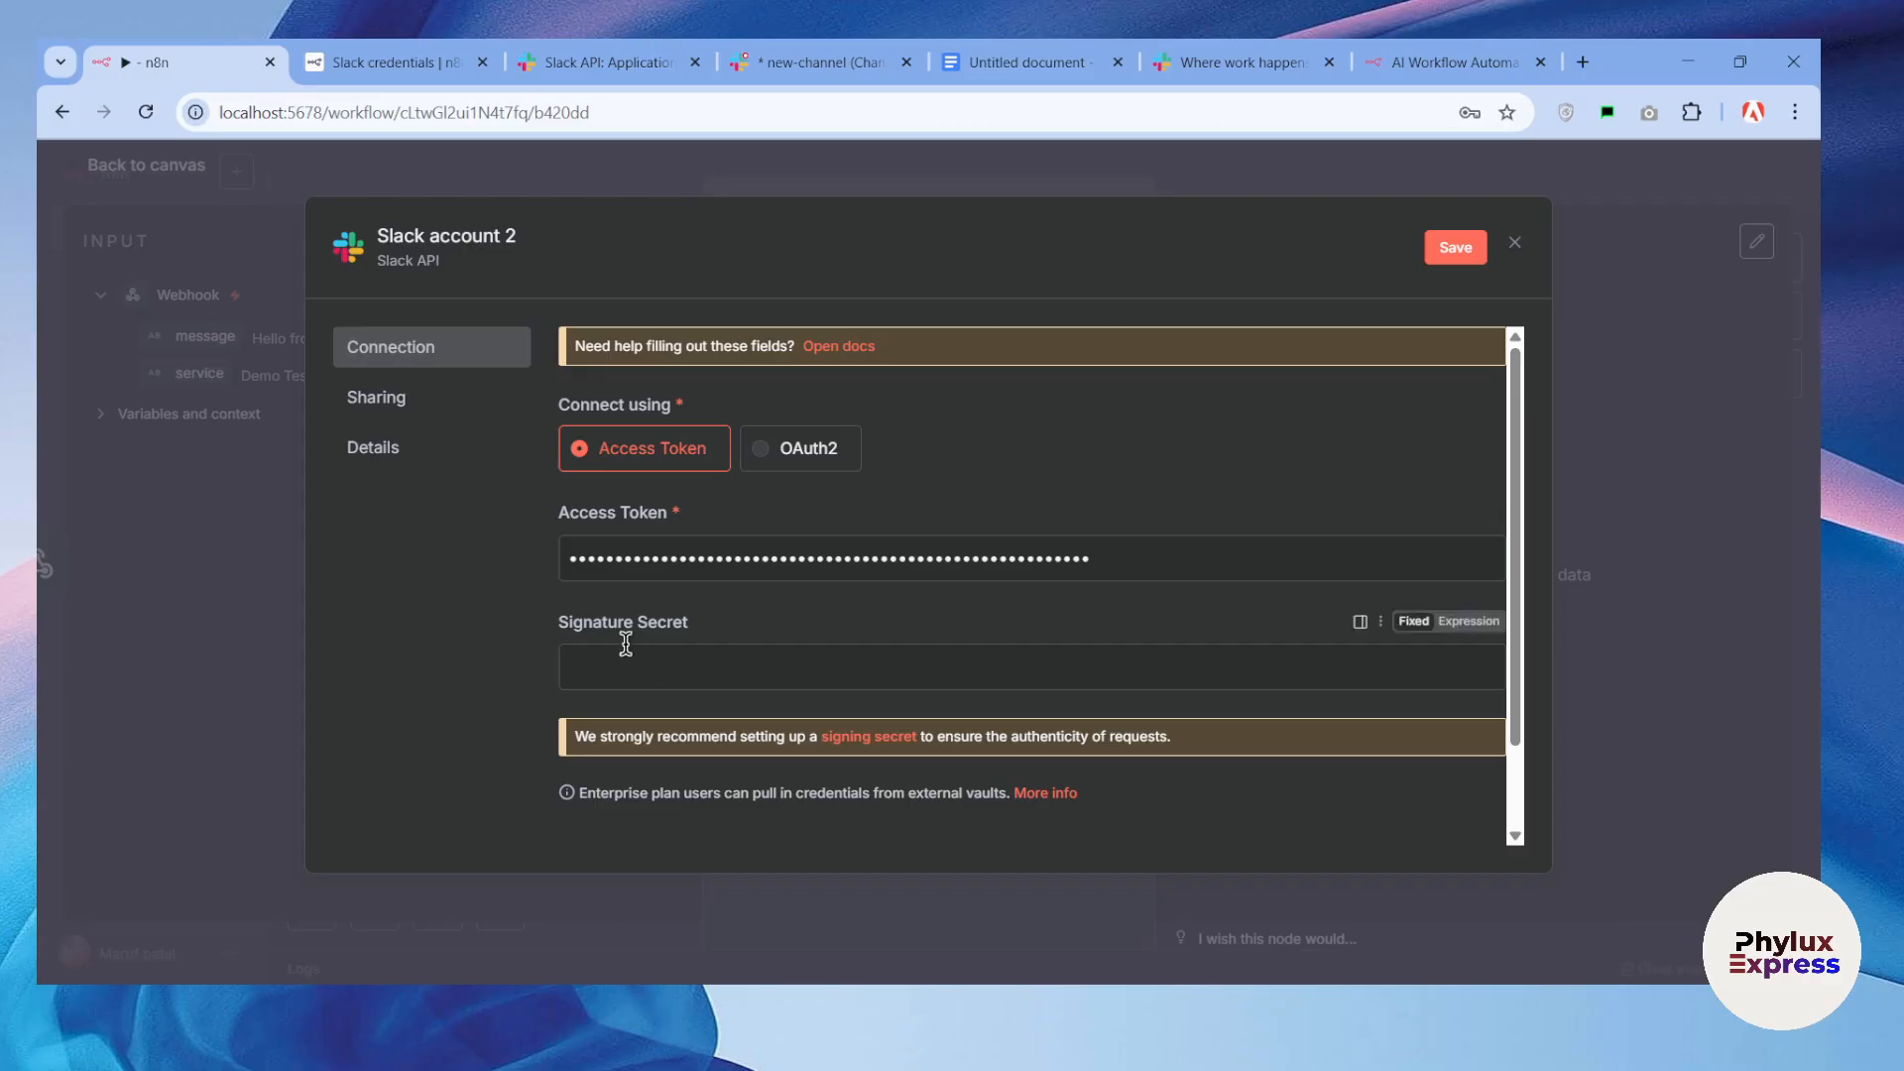
Step: Switch back to the Slack app settings, reveal the Signing Secret in the app's Basic Information, and copy it
click(605, 62)
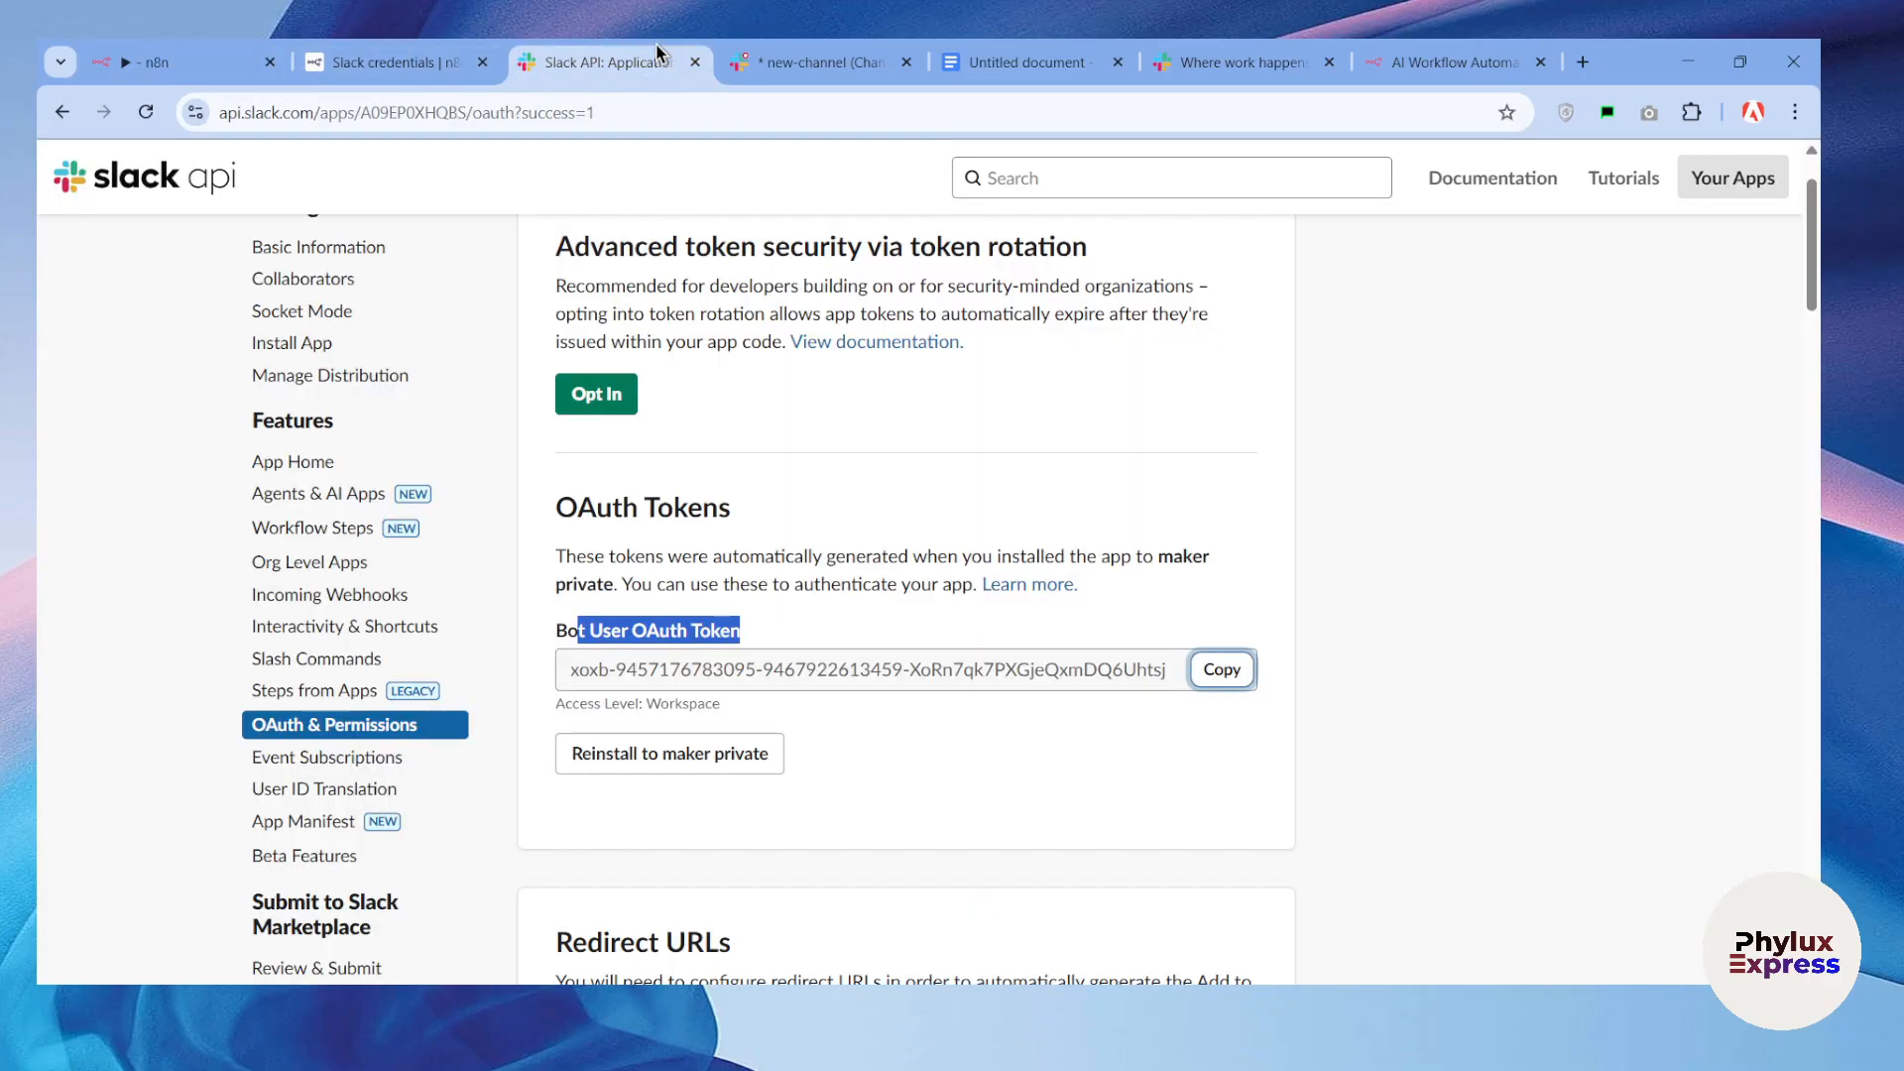
scroll(321, 594, up, 2)
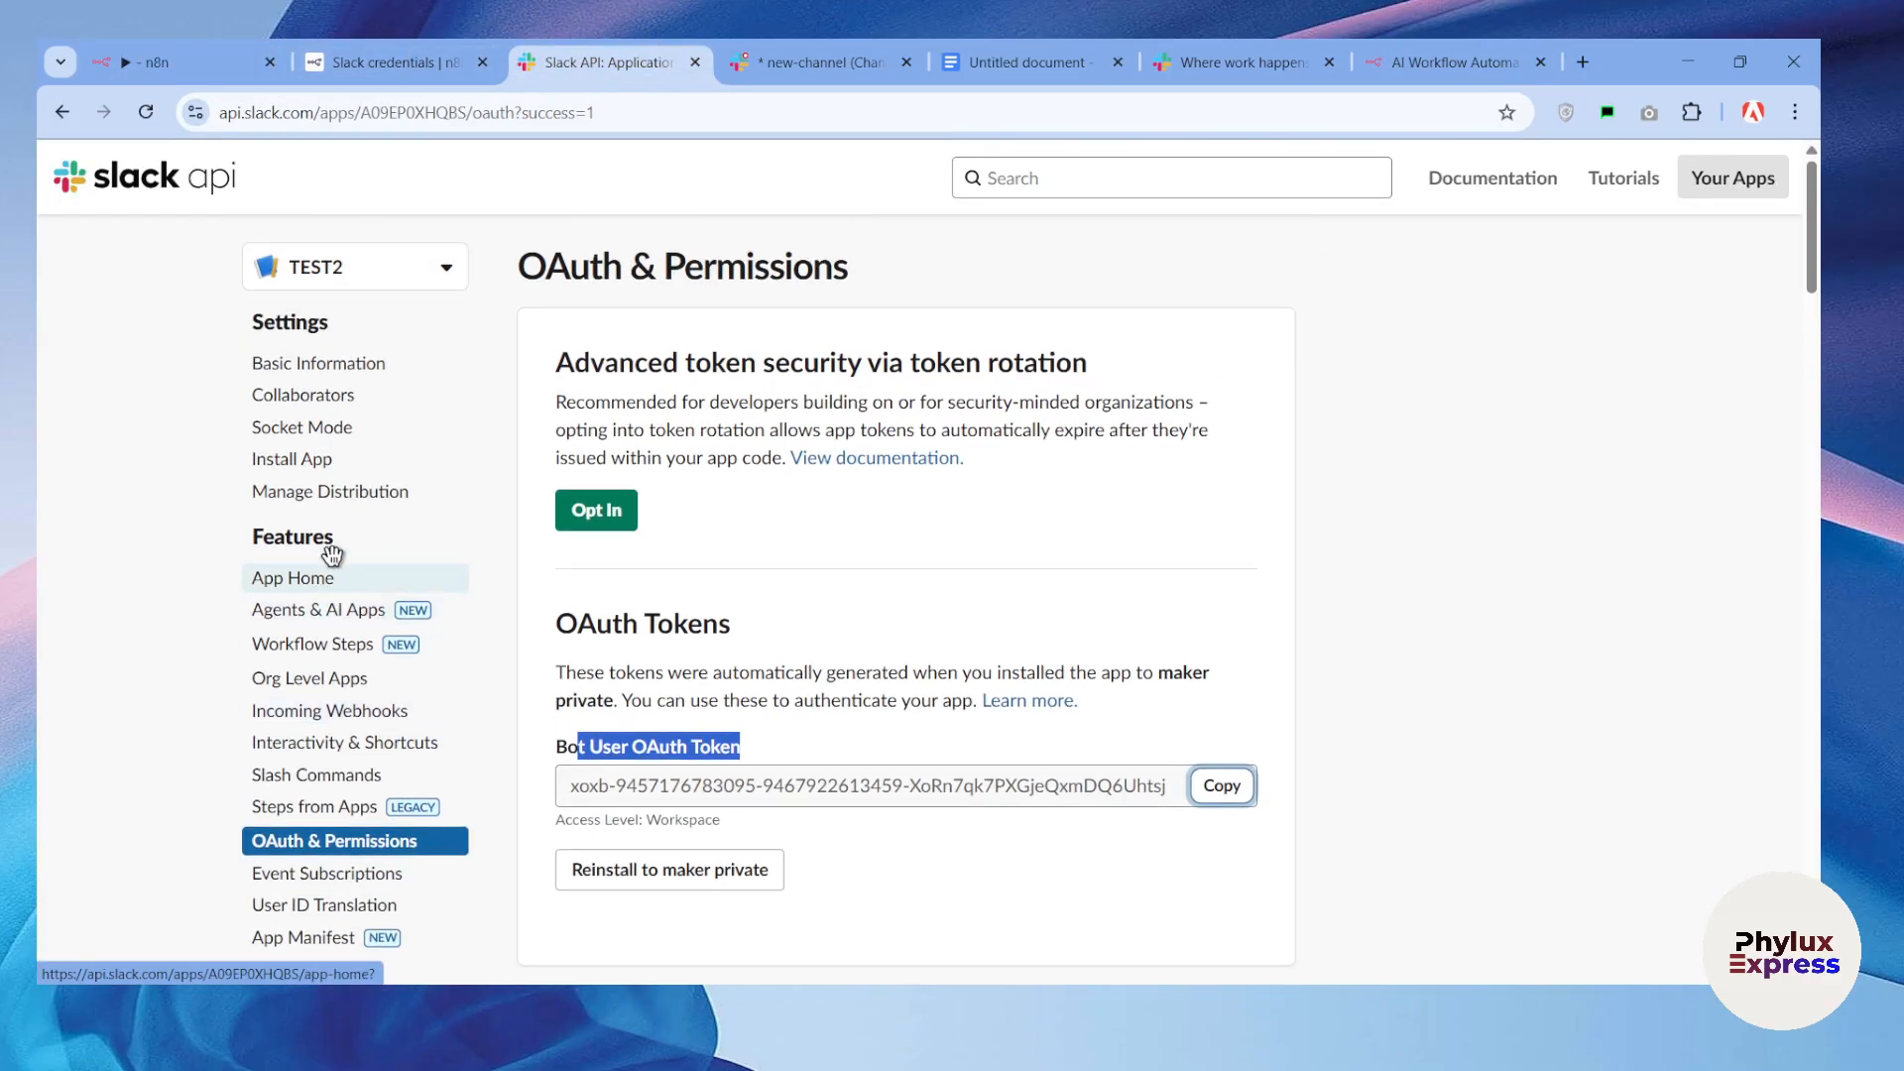
click(368, 361)
scroll(638, 657, down, 4)
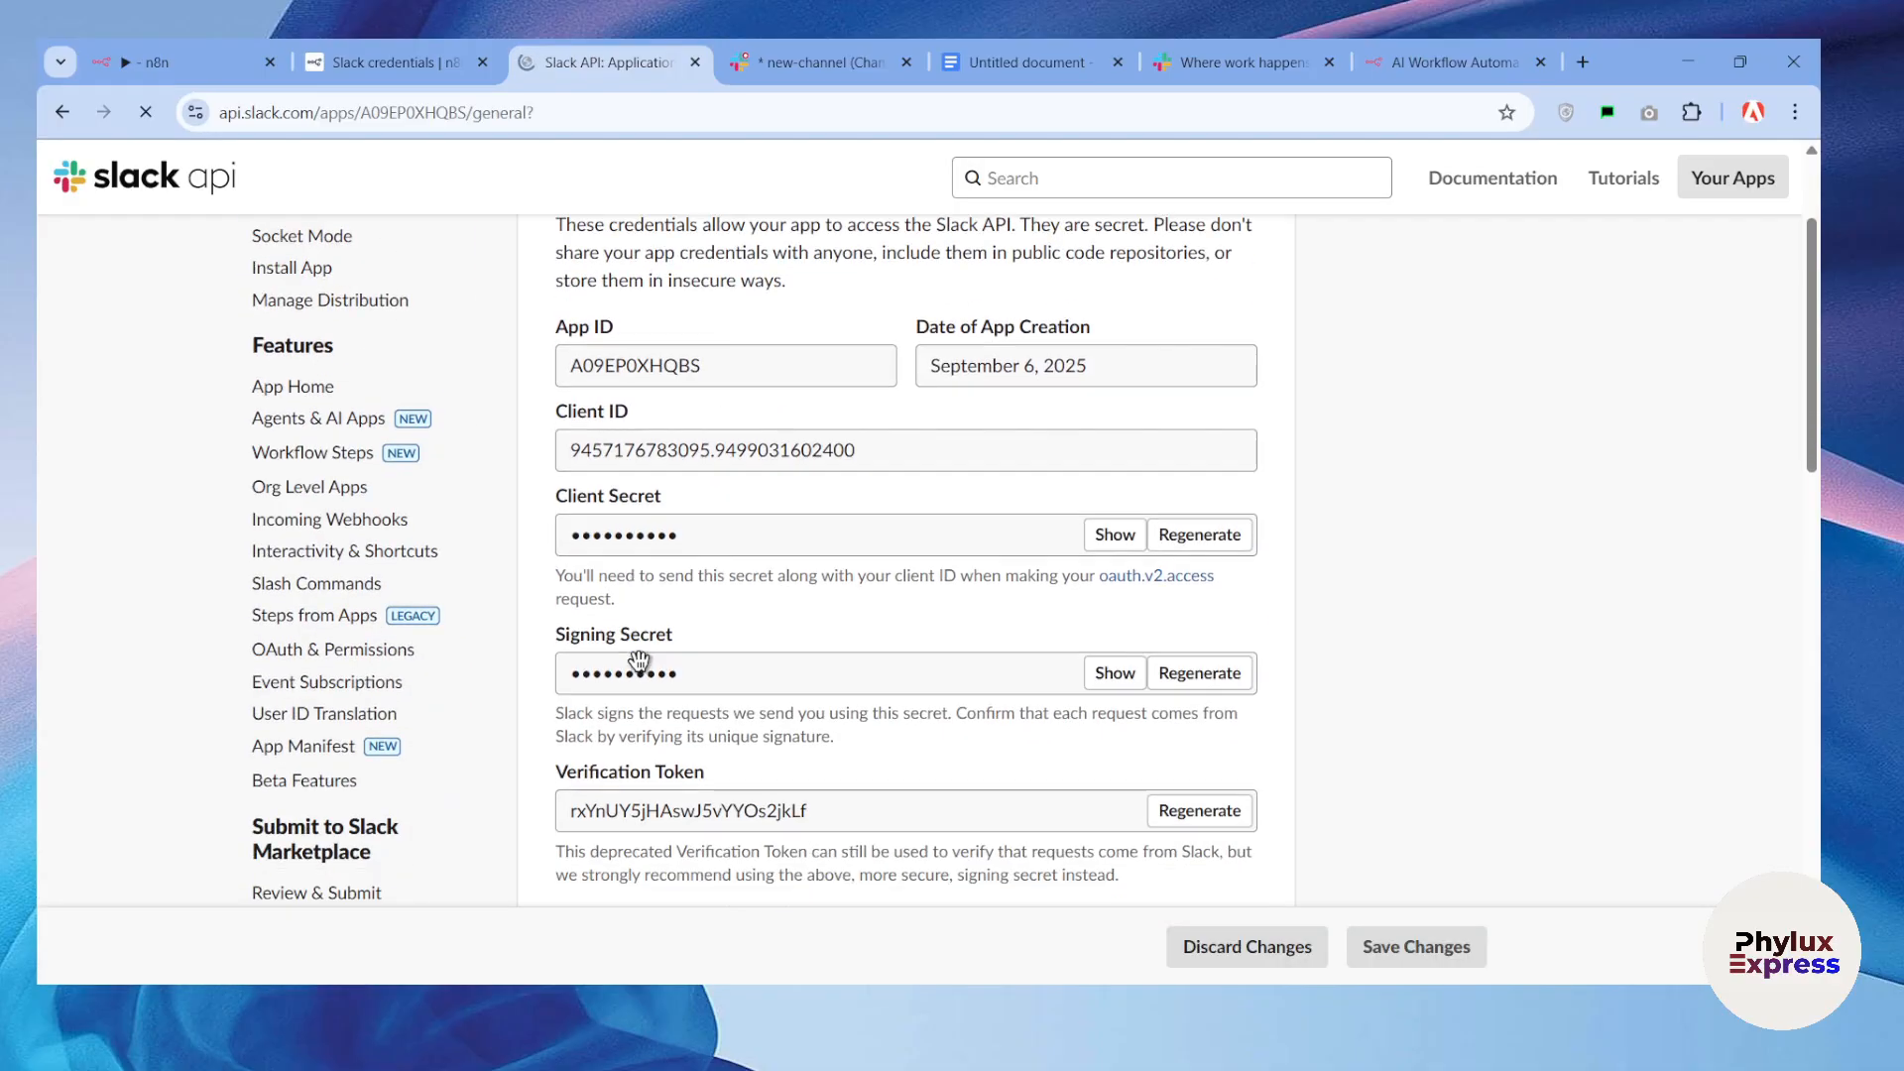
scroll(995, 762, down, 1)
scroll(995, 762, up, 1)
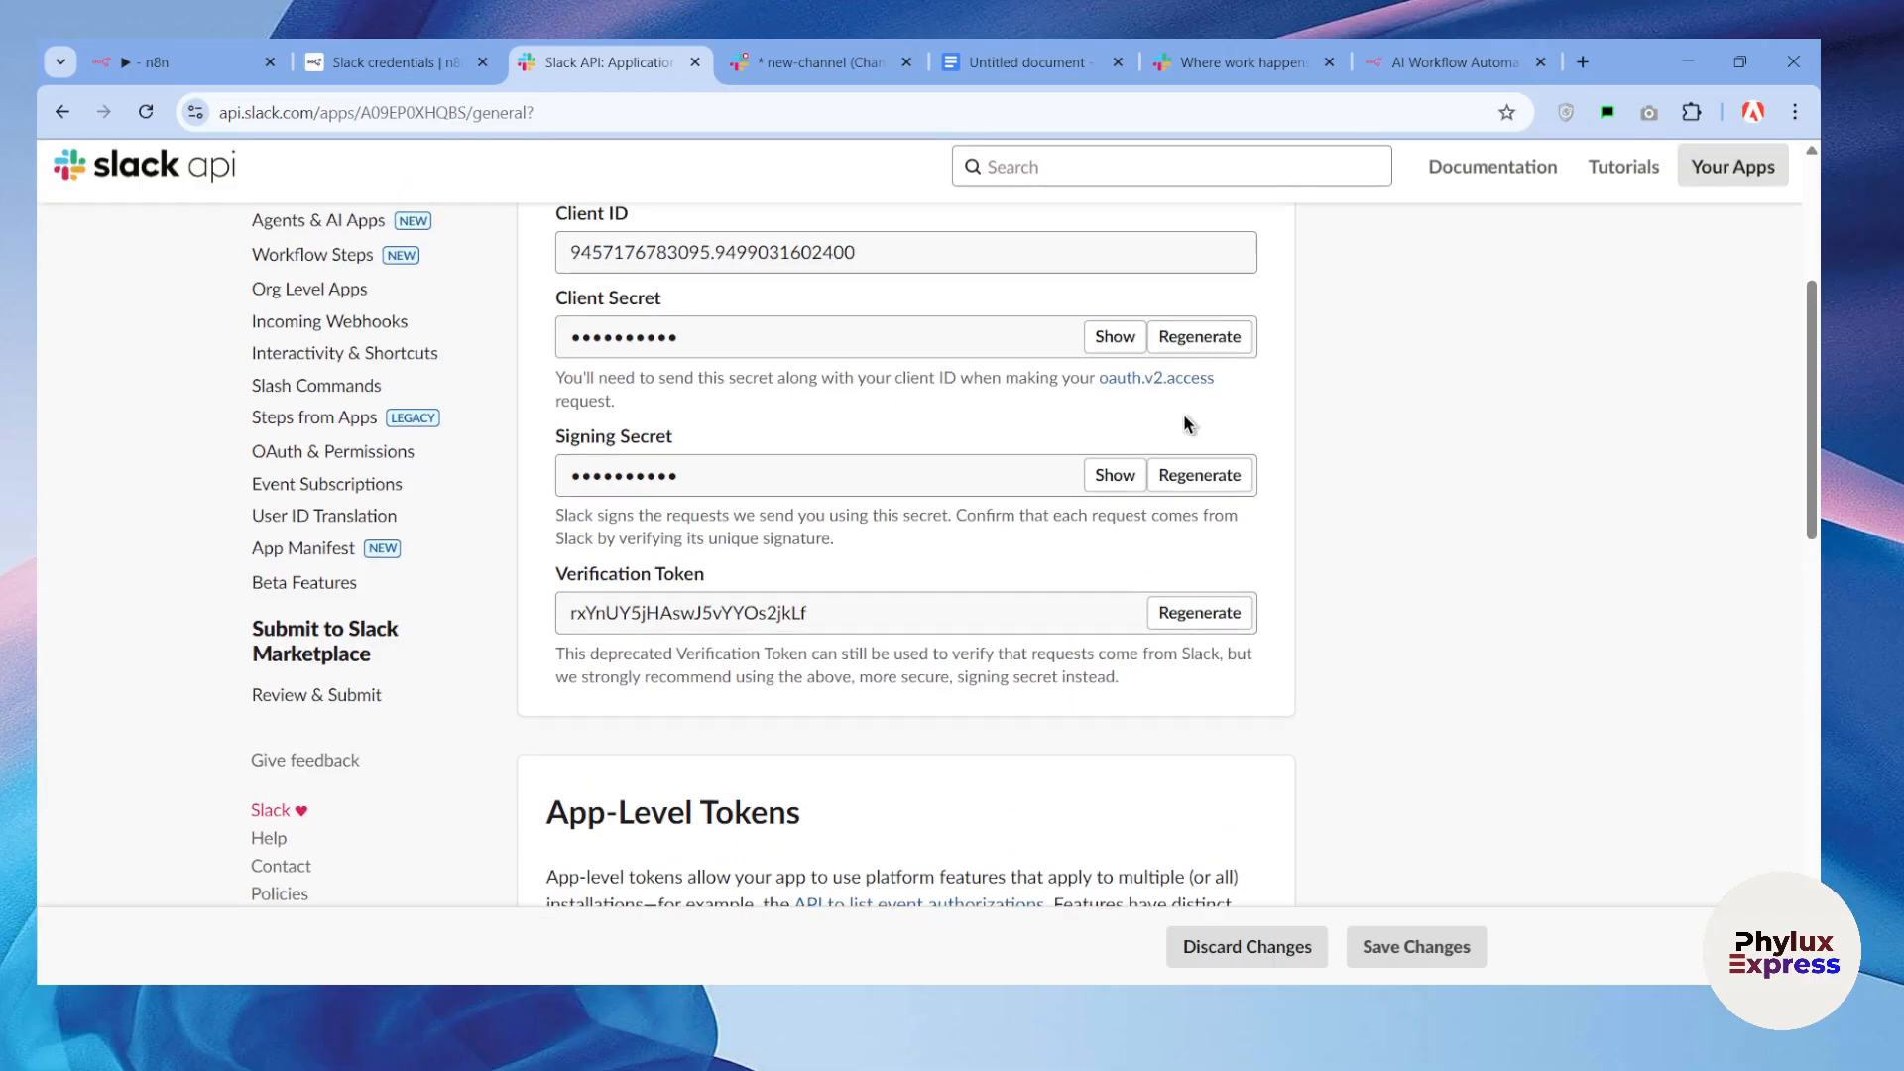
click(1115, 516)
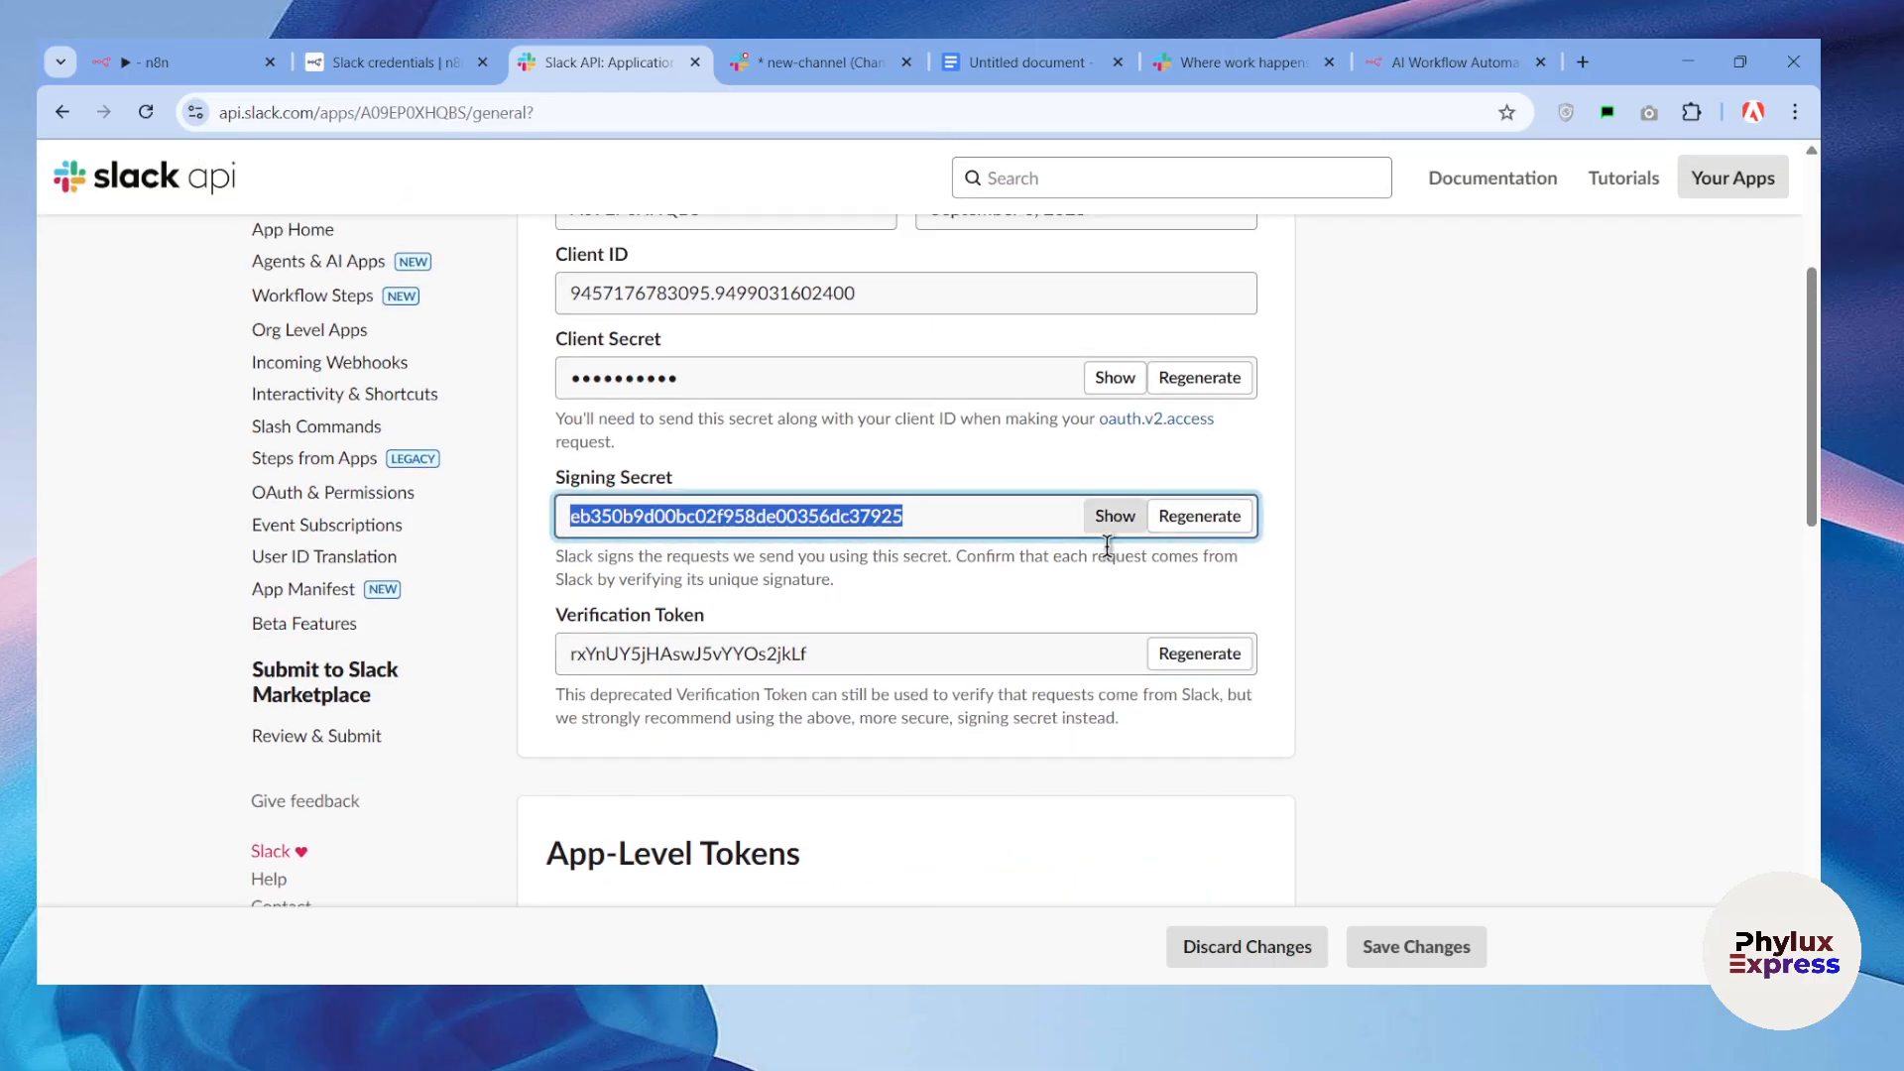
drag(941, 514, 546, 524)
scroll(638, 458, up, 2)
Step: Paste the signing secret into the n8n Slack credential's Signature Secret and save the credential
click(178, 61)
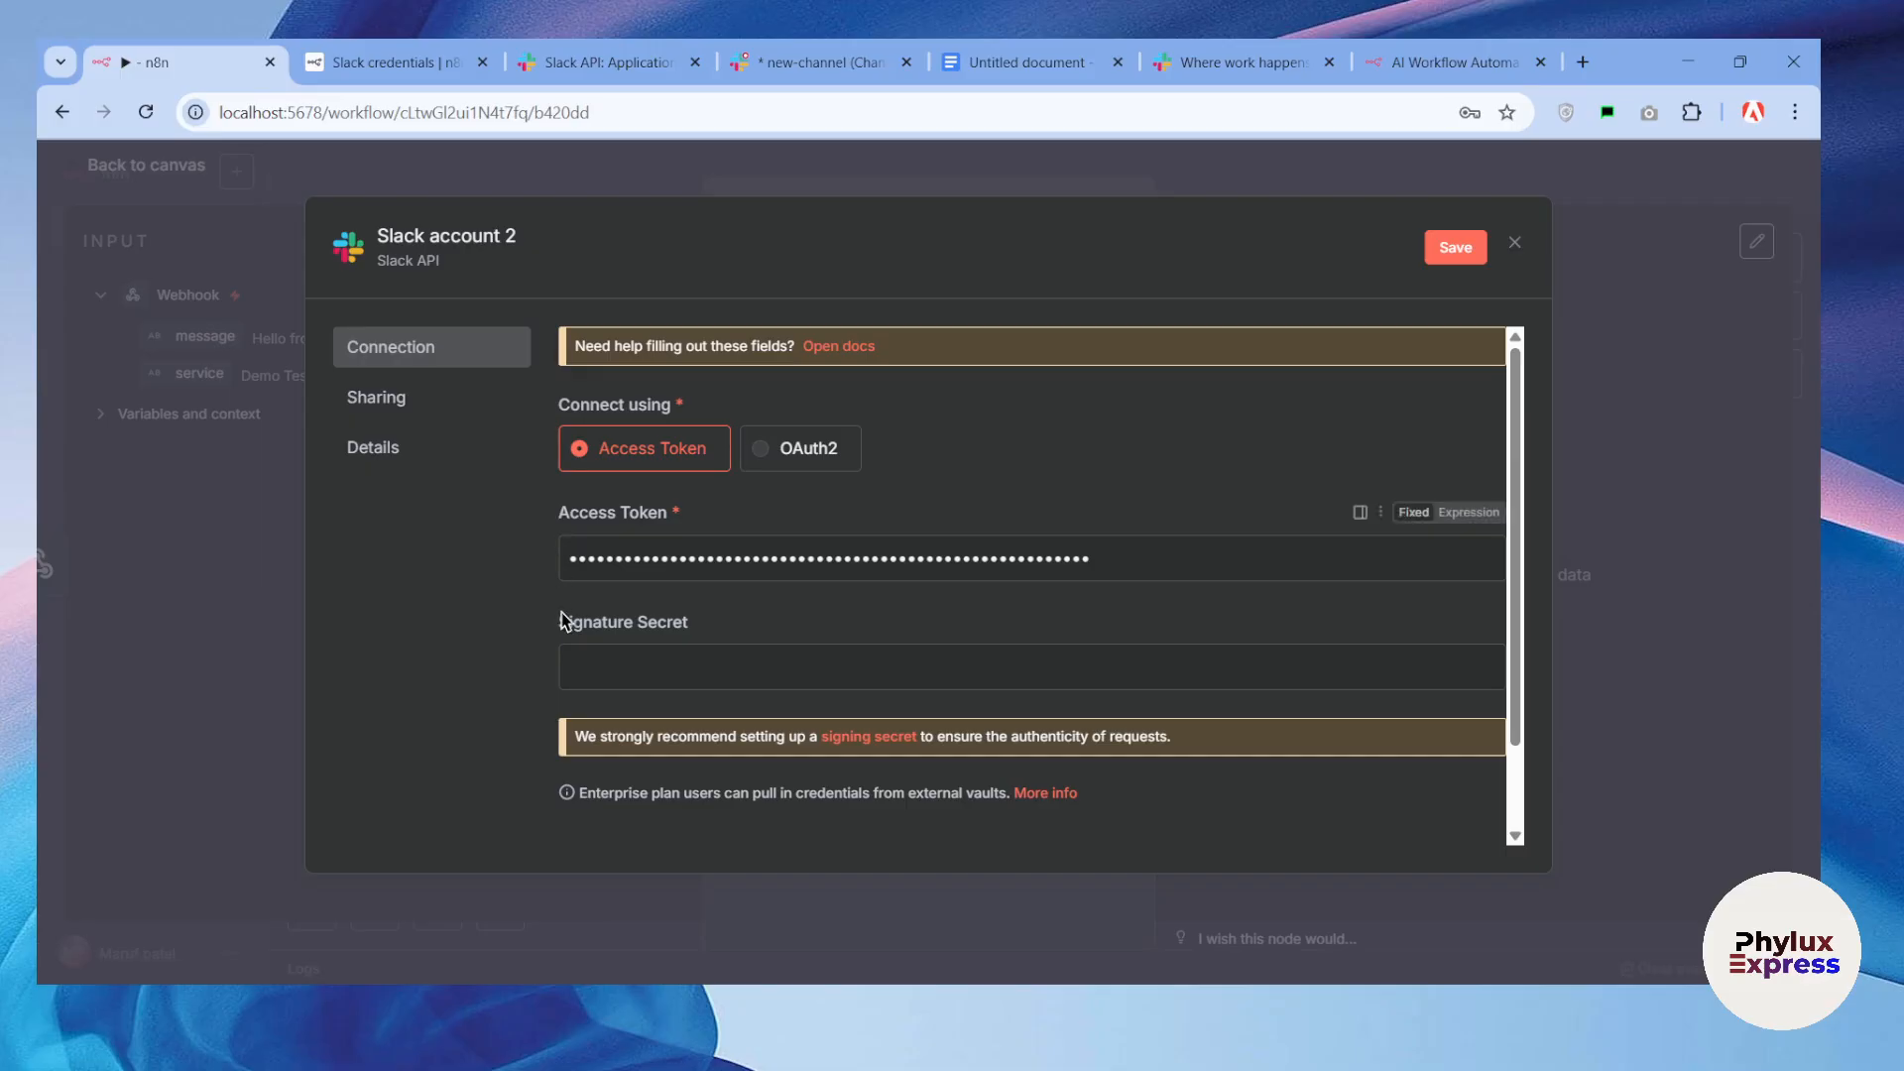
click(664, 679)
key(ctrl+v)
key(ctrl+s)
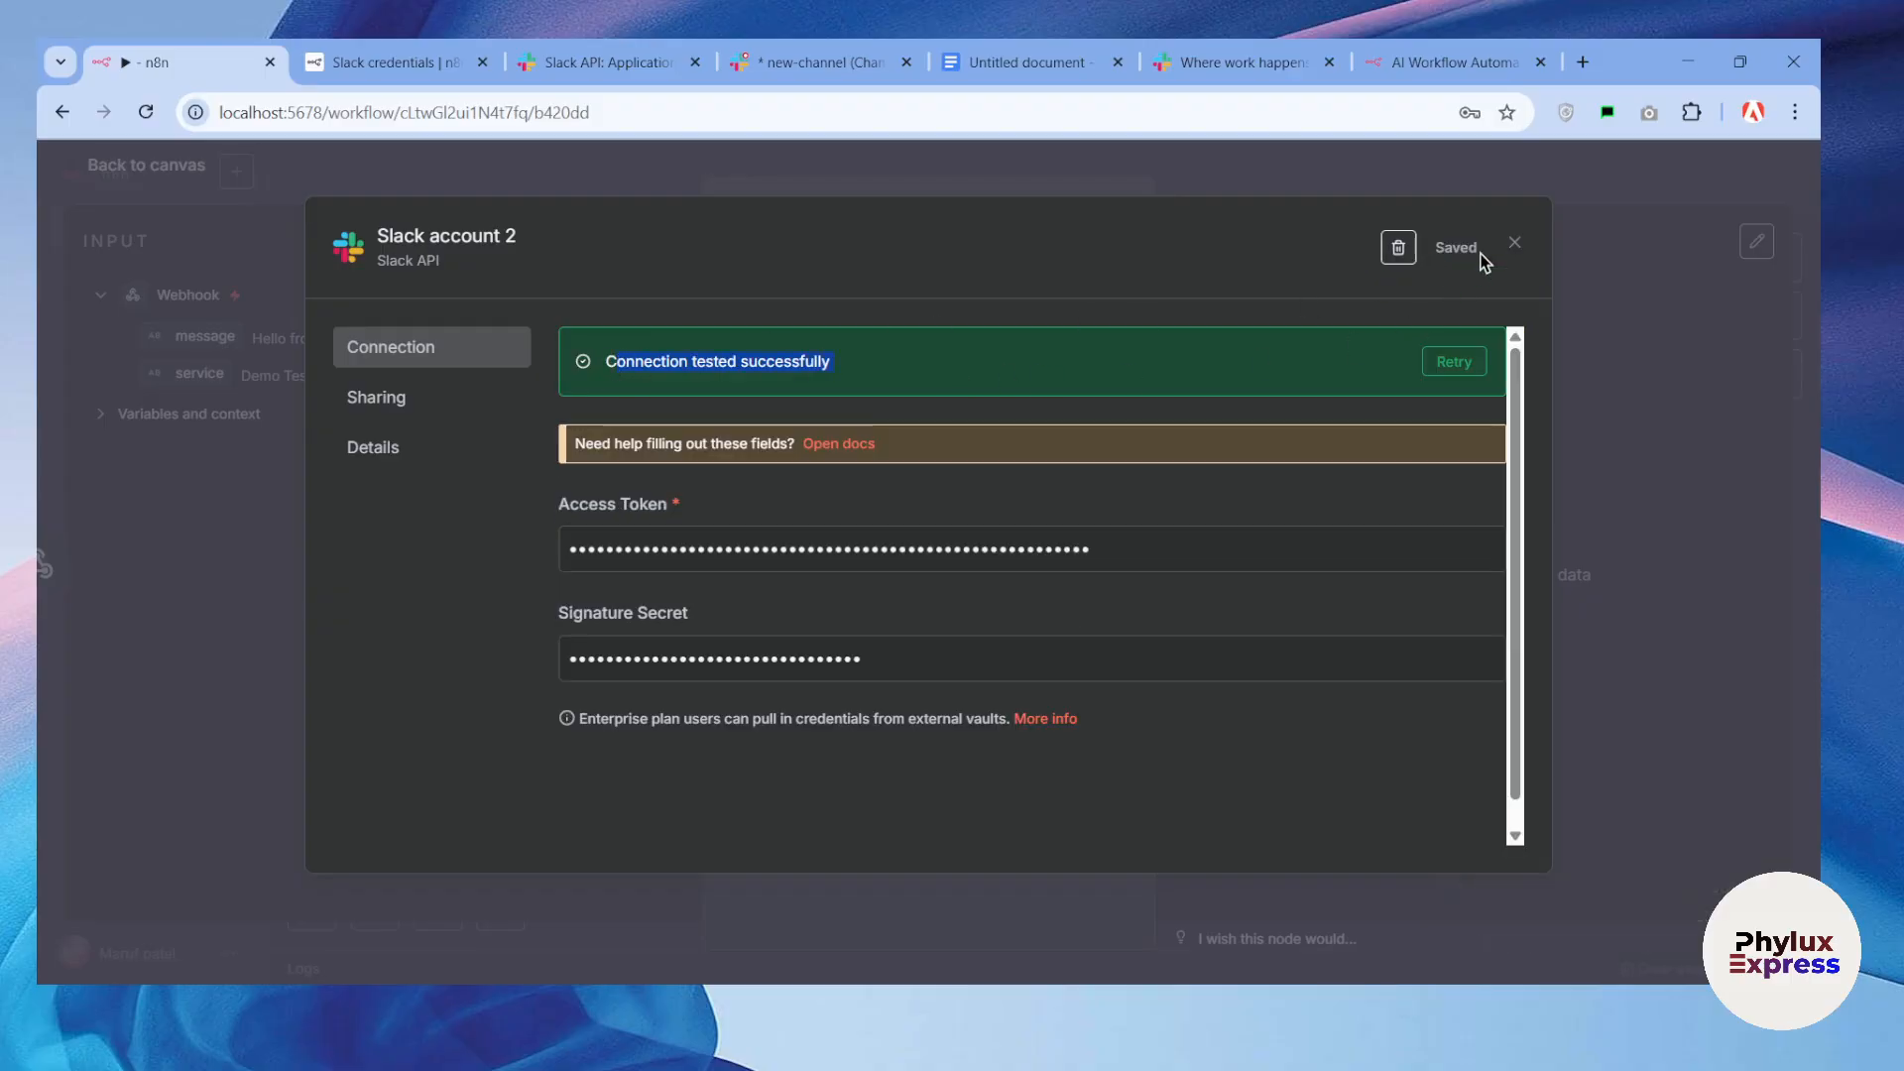
Step: Close the saved credential, set Send Message To to Channel in the Slack node, and try to load the channel list
click(1516, 248)
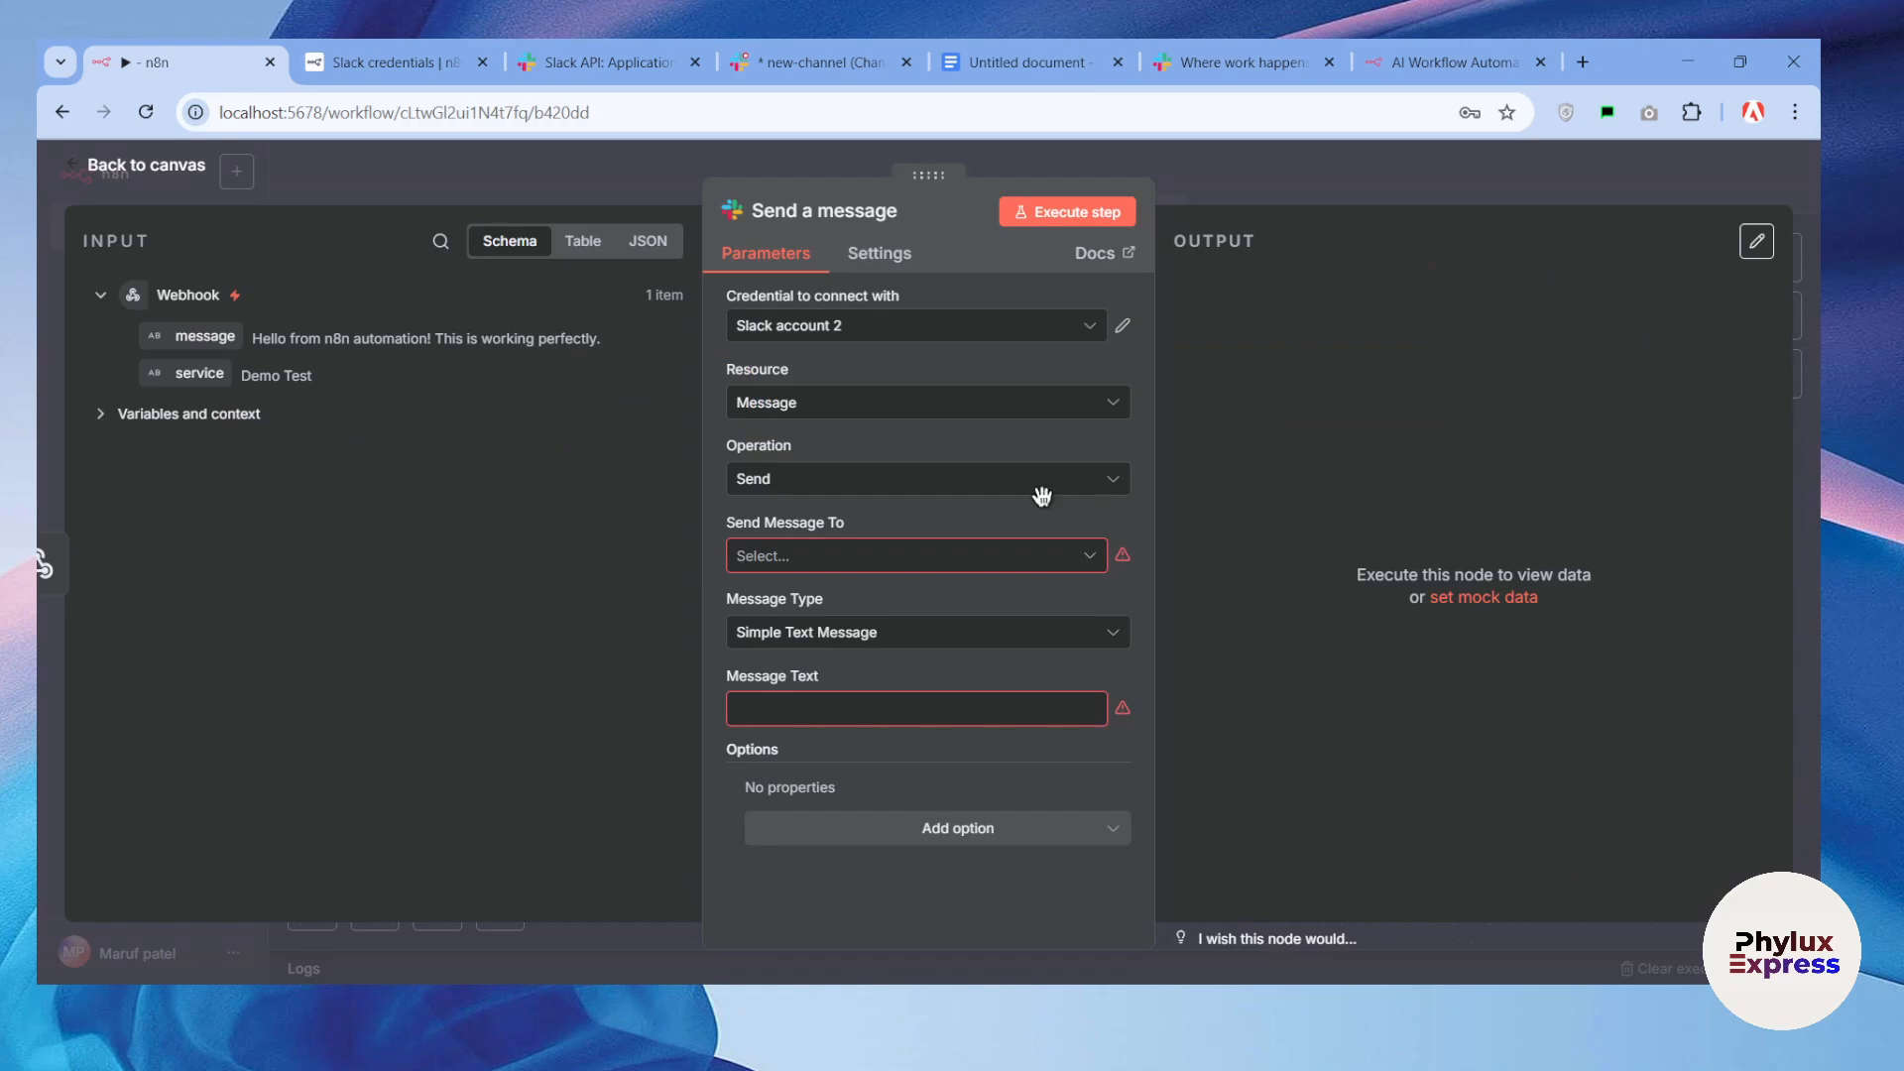
click(937, 557)
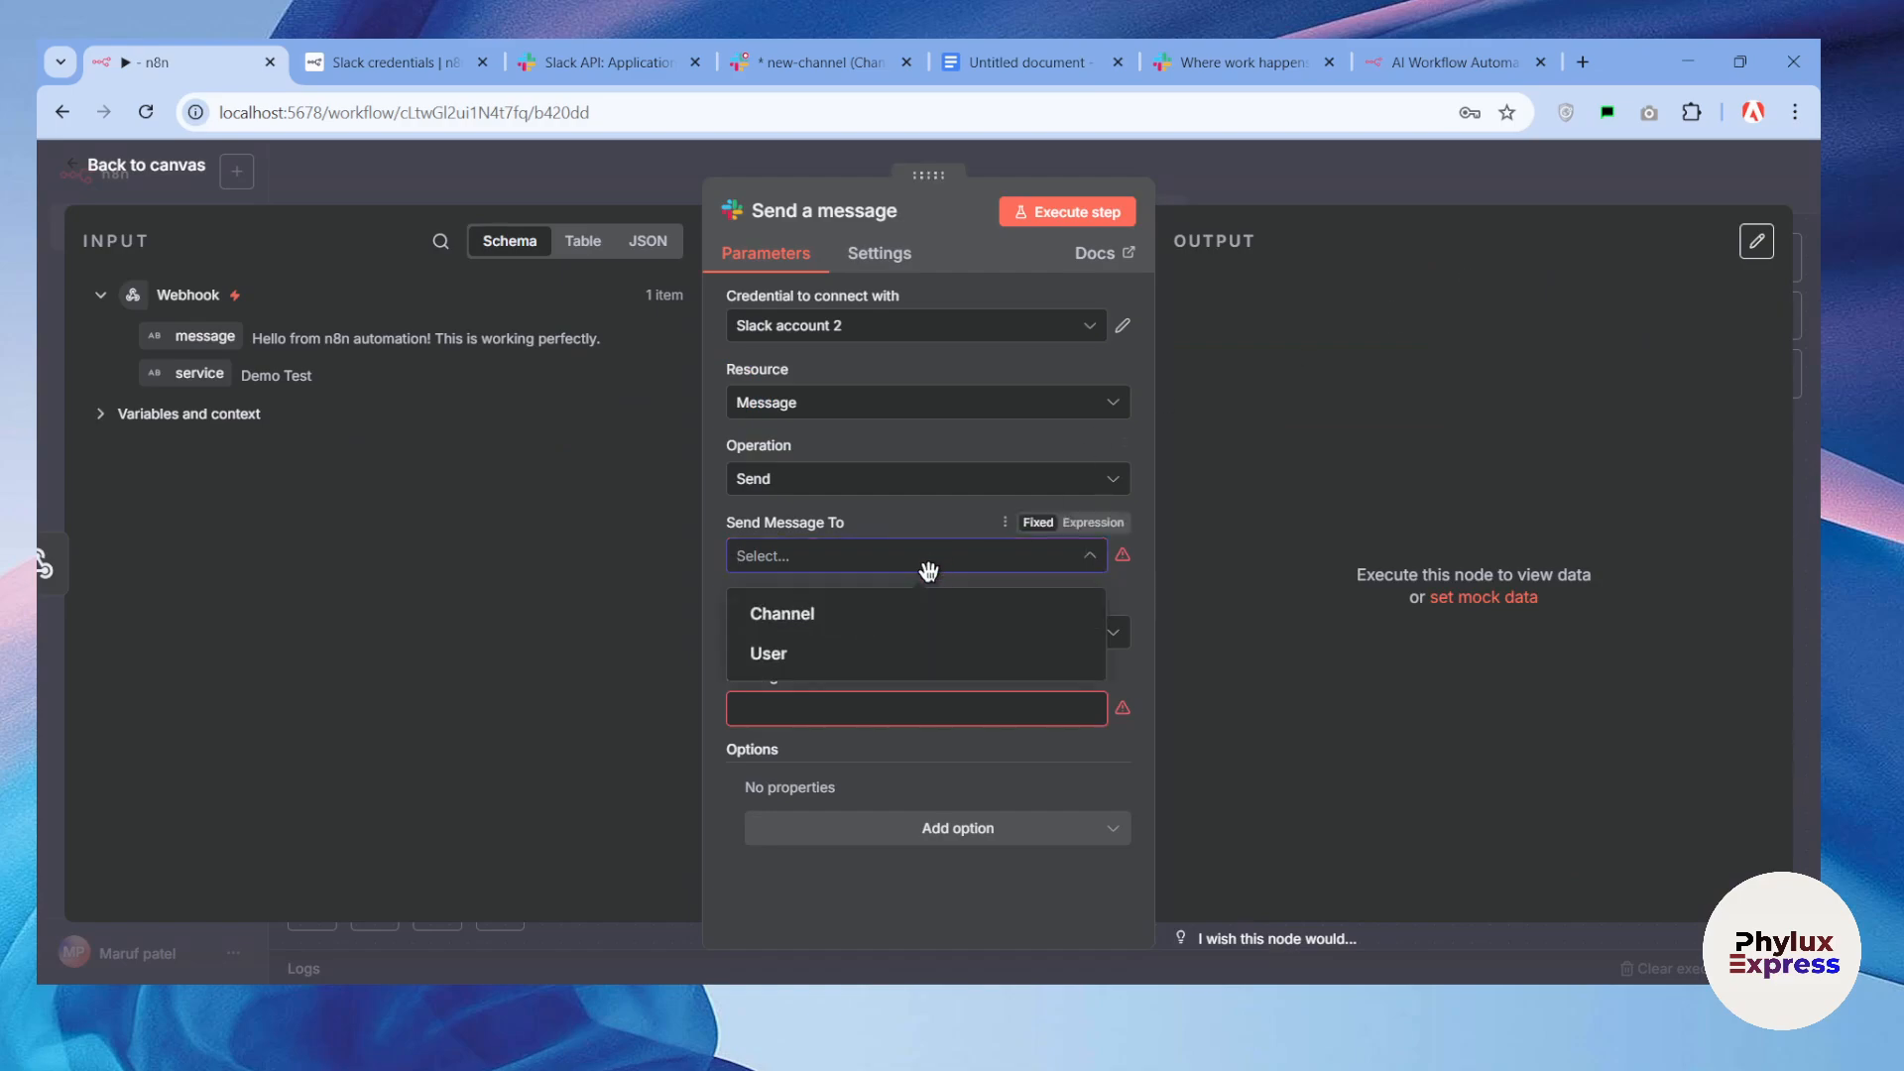
click(793, 621)
click(909, 636)
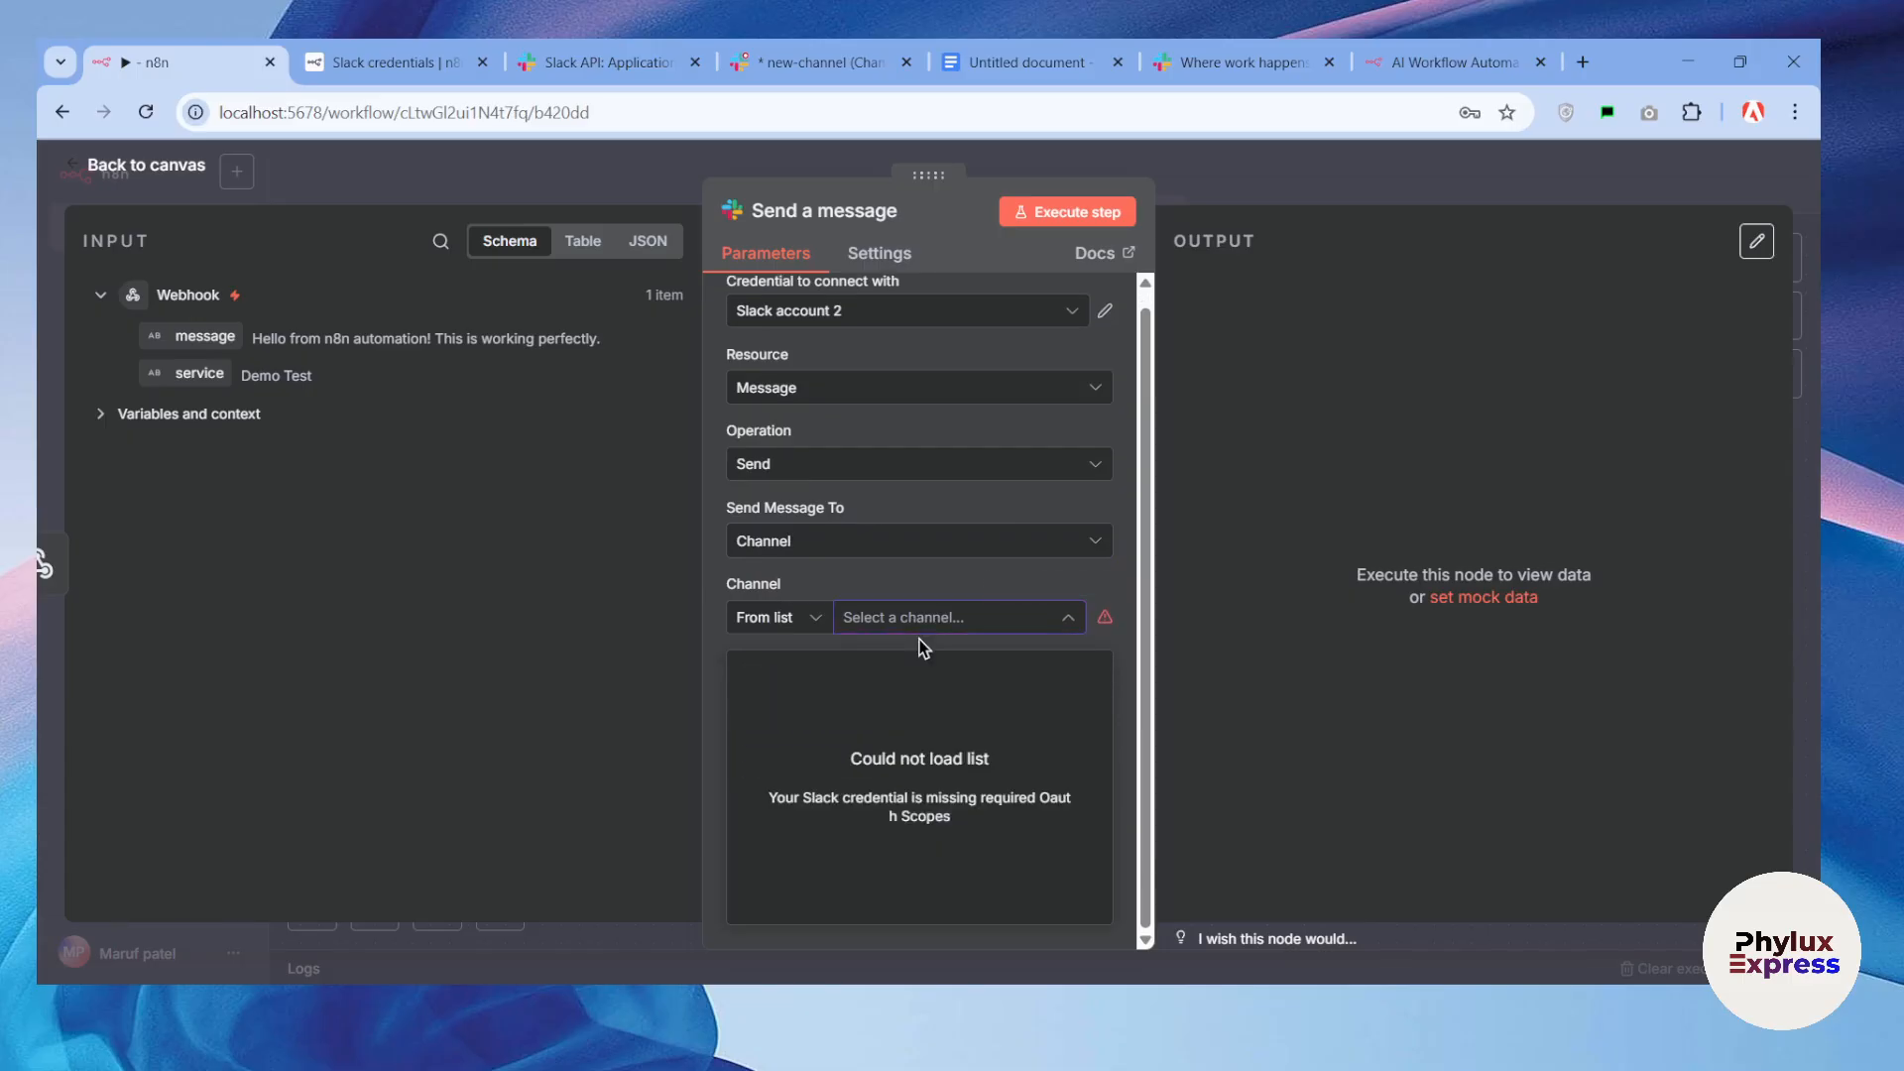
drag(849, 760, 905, 764)
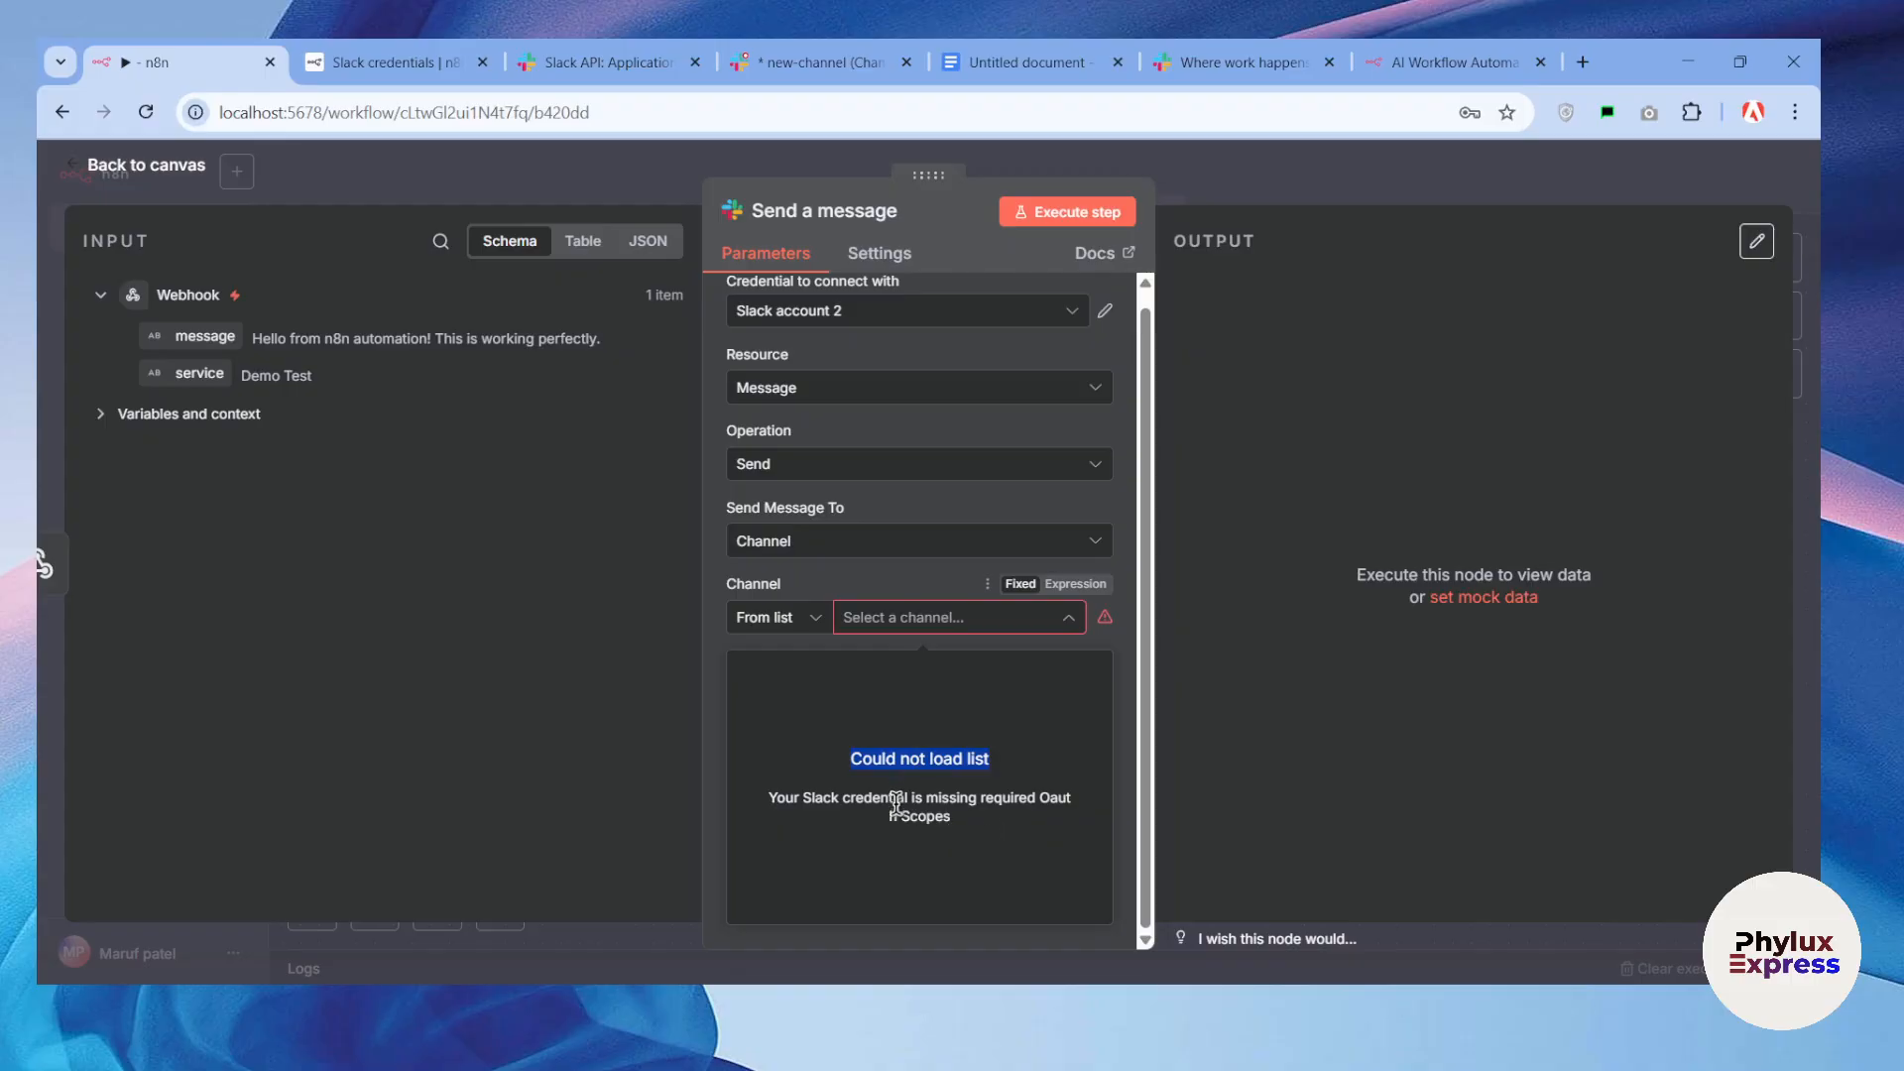
Step: Switch to the Slack app settings and look through Basic Information for the app's token and scope configuration
click(595, 58)
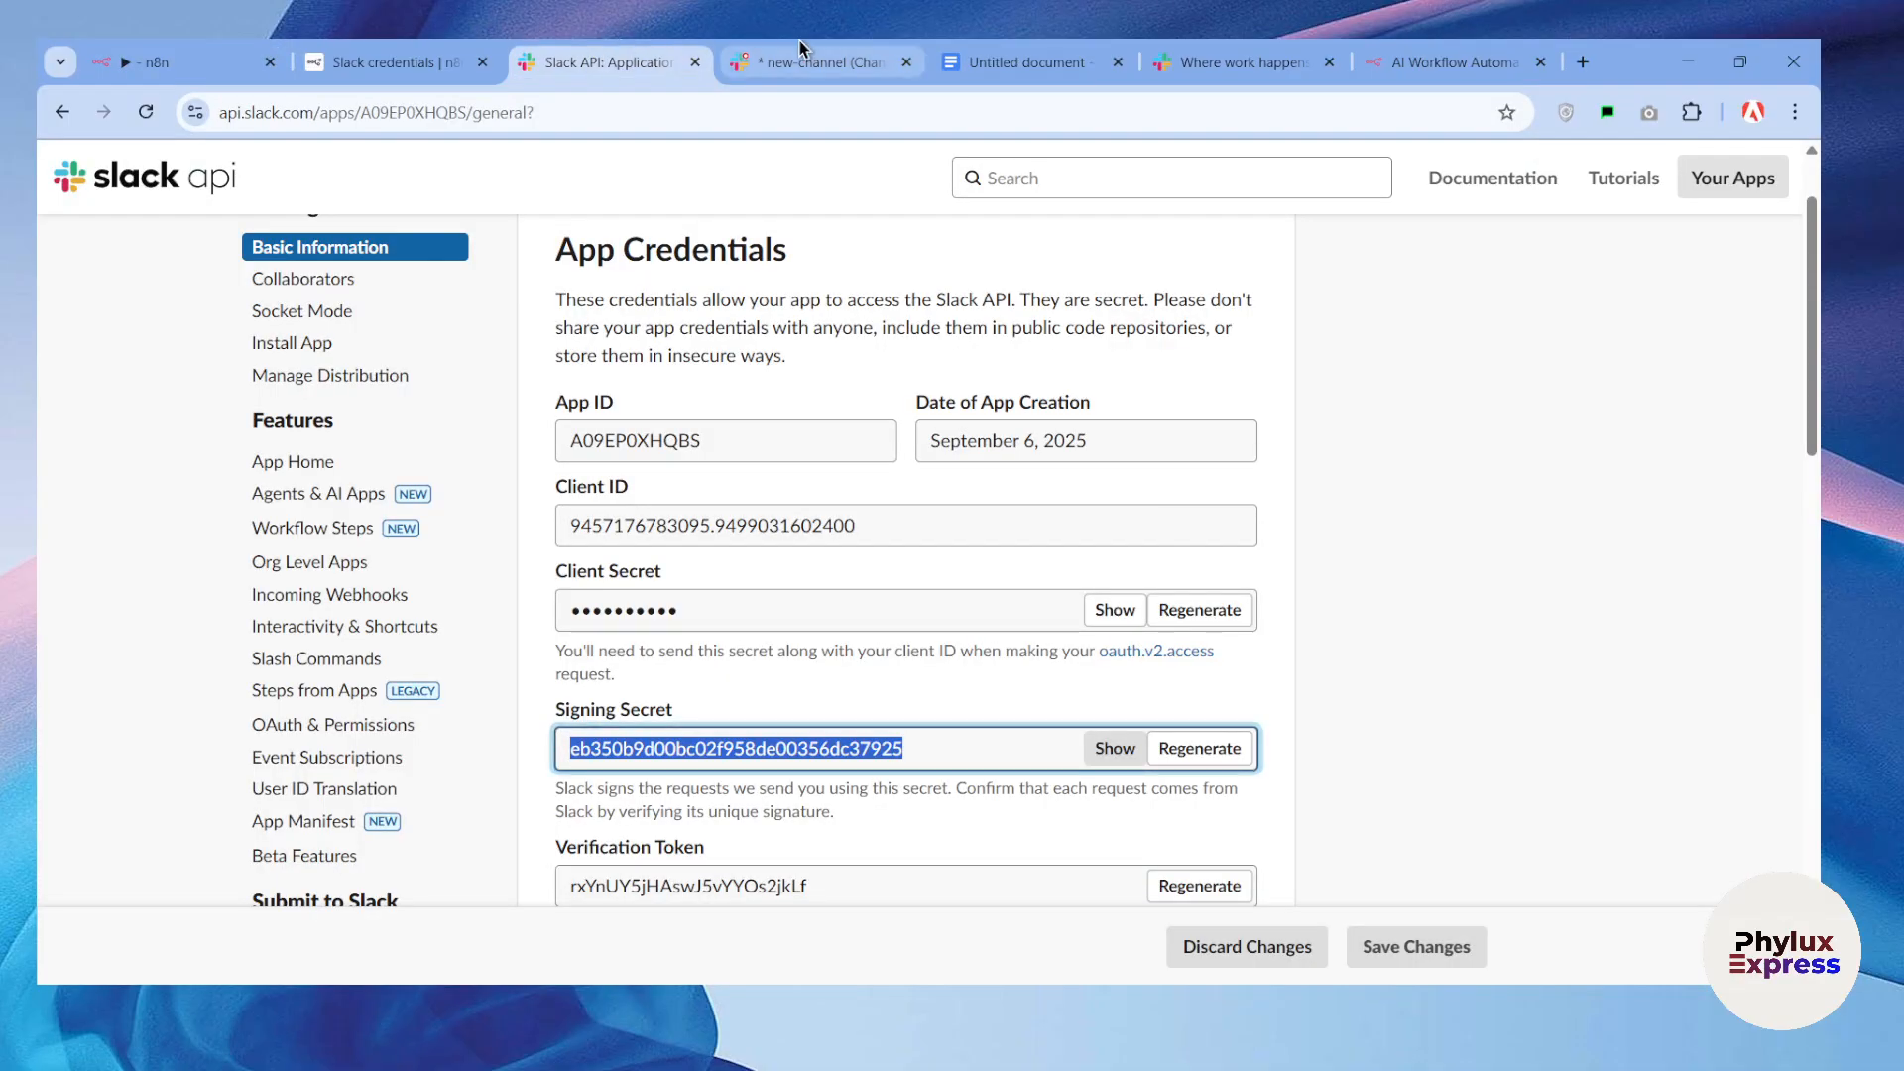
click(801, 51)
click(686, 51)
scroll(660, 357, down, 3)
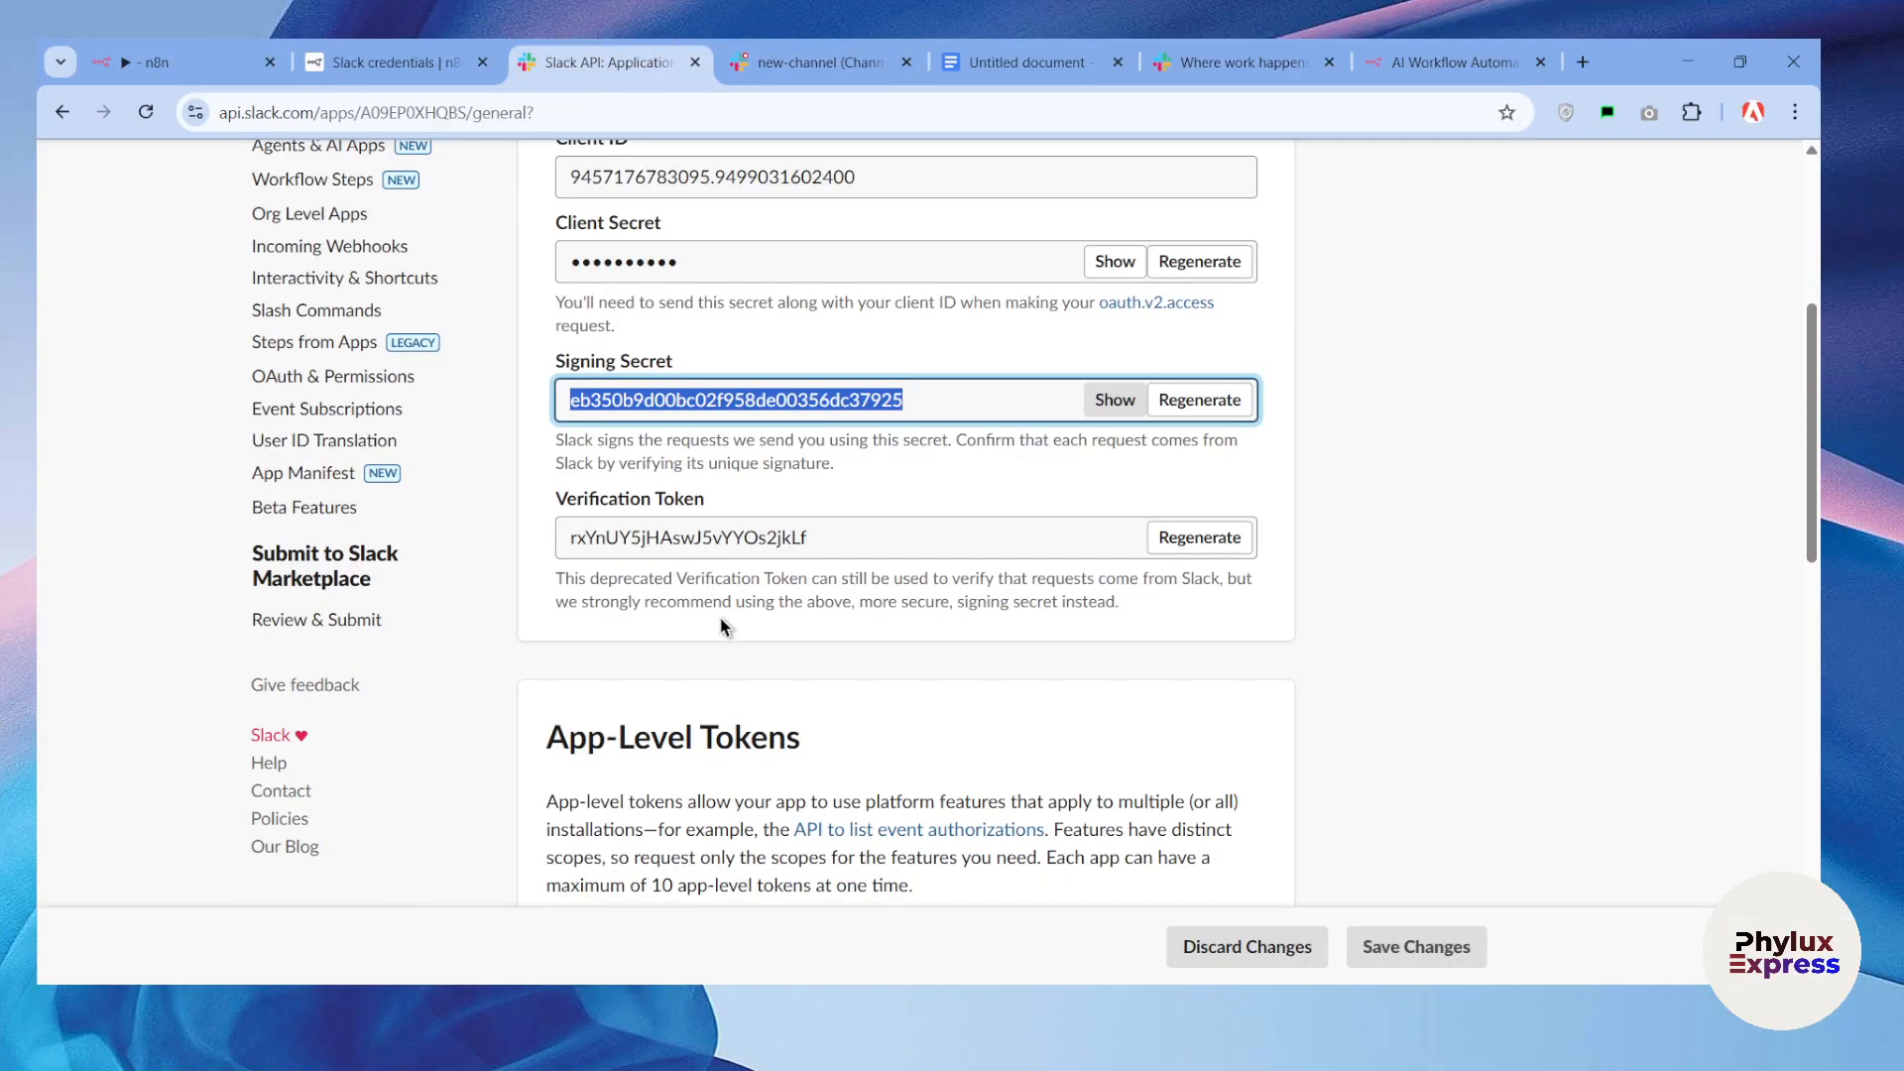
scroll(725, 627, down, 3)
scroll(726, 631, up, 3)
scroll(729, 633, down, 5)
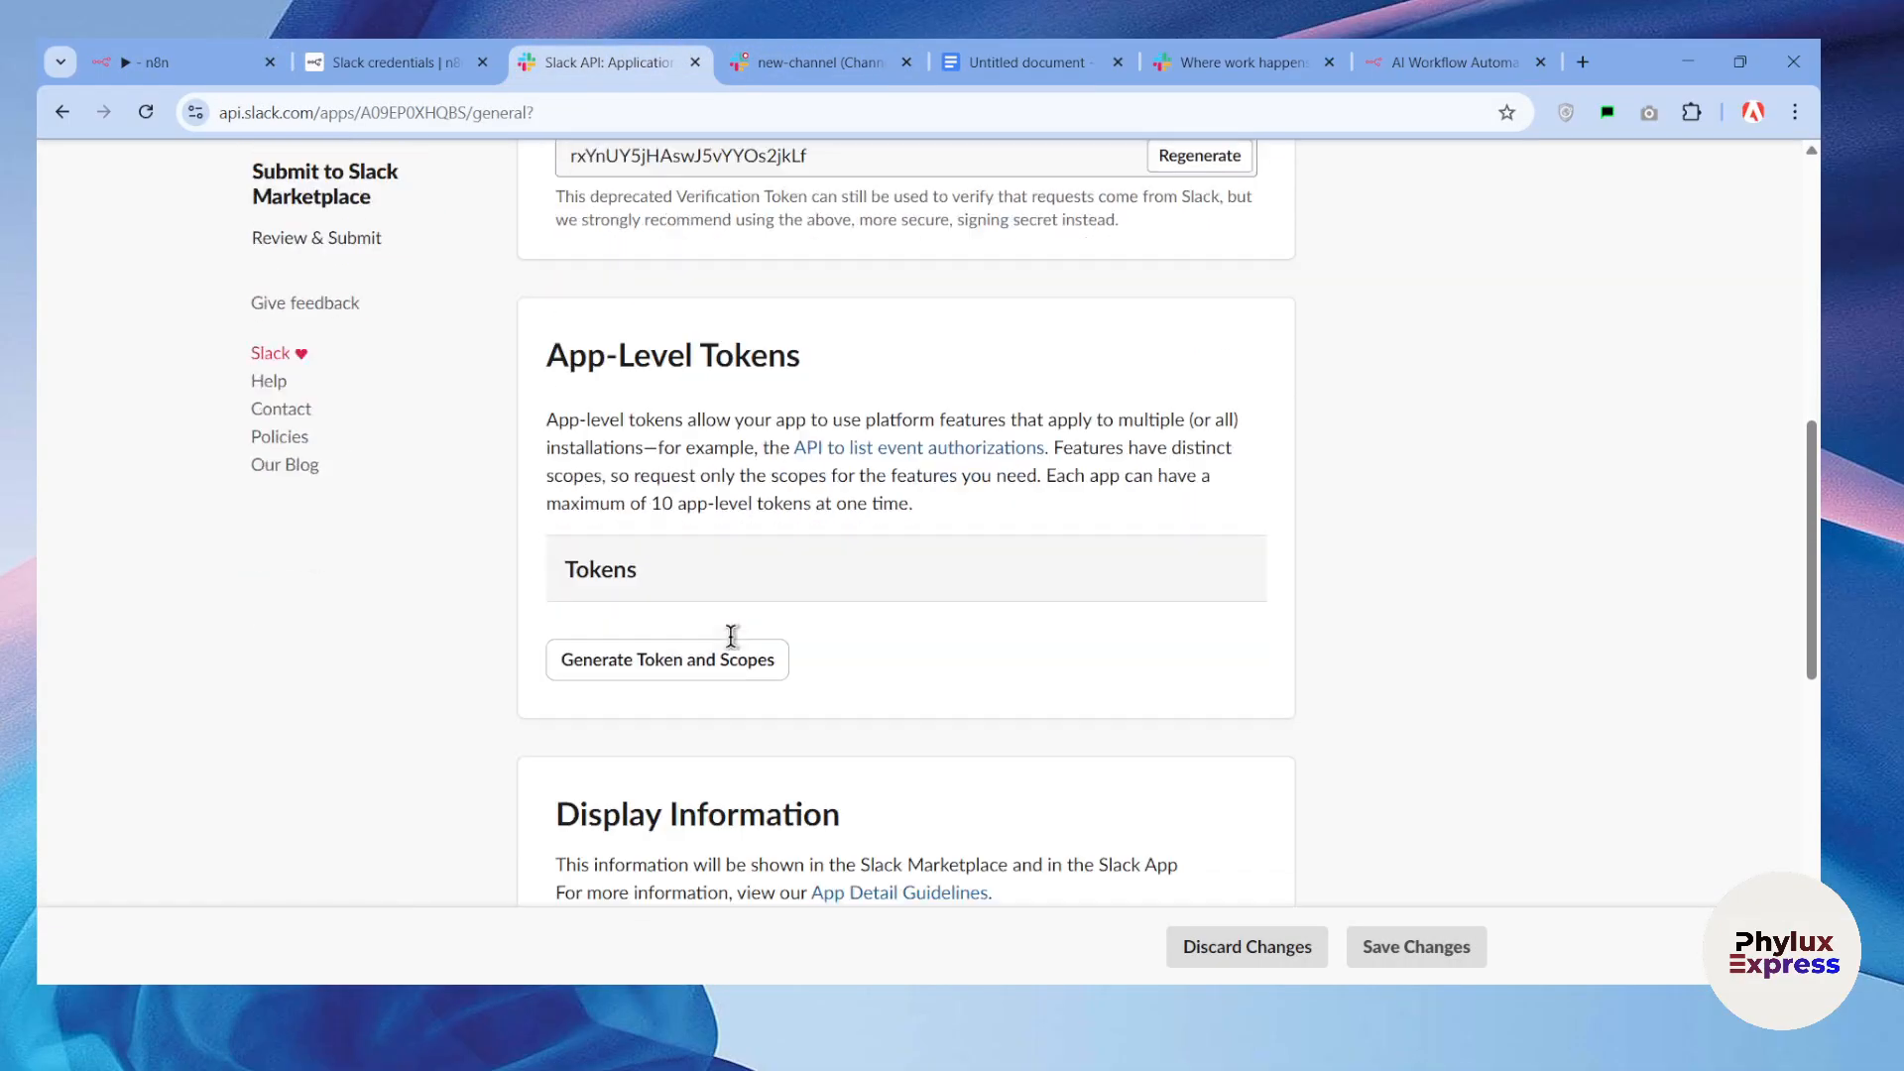
scroll(732, 634, down, 3)
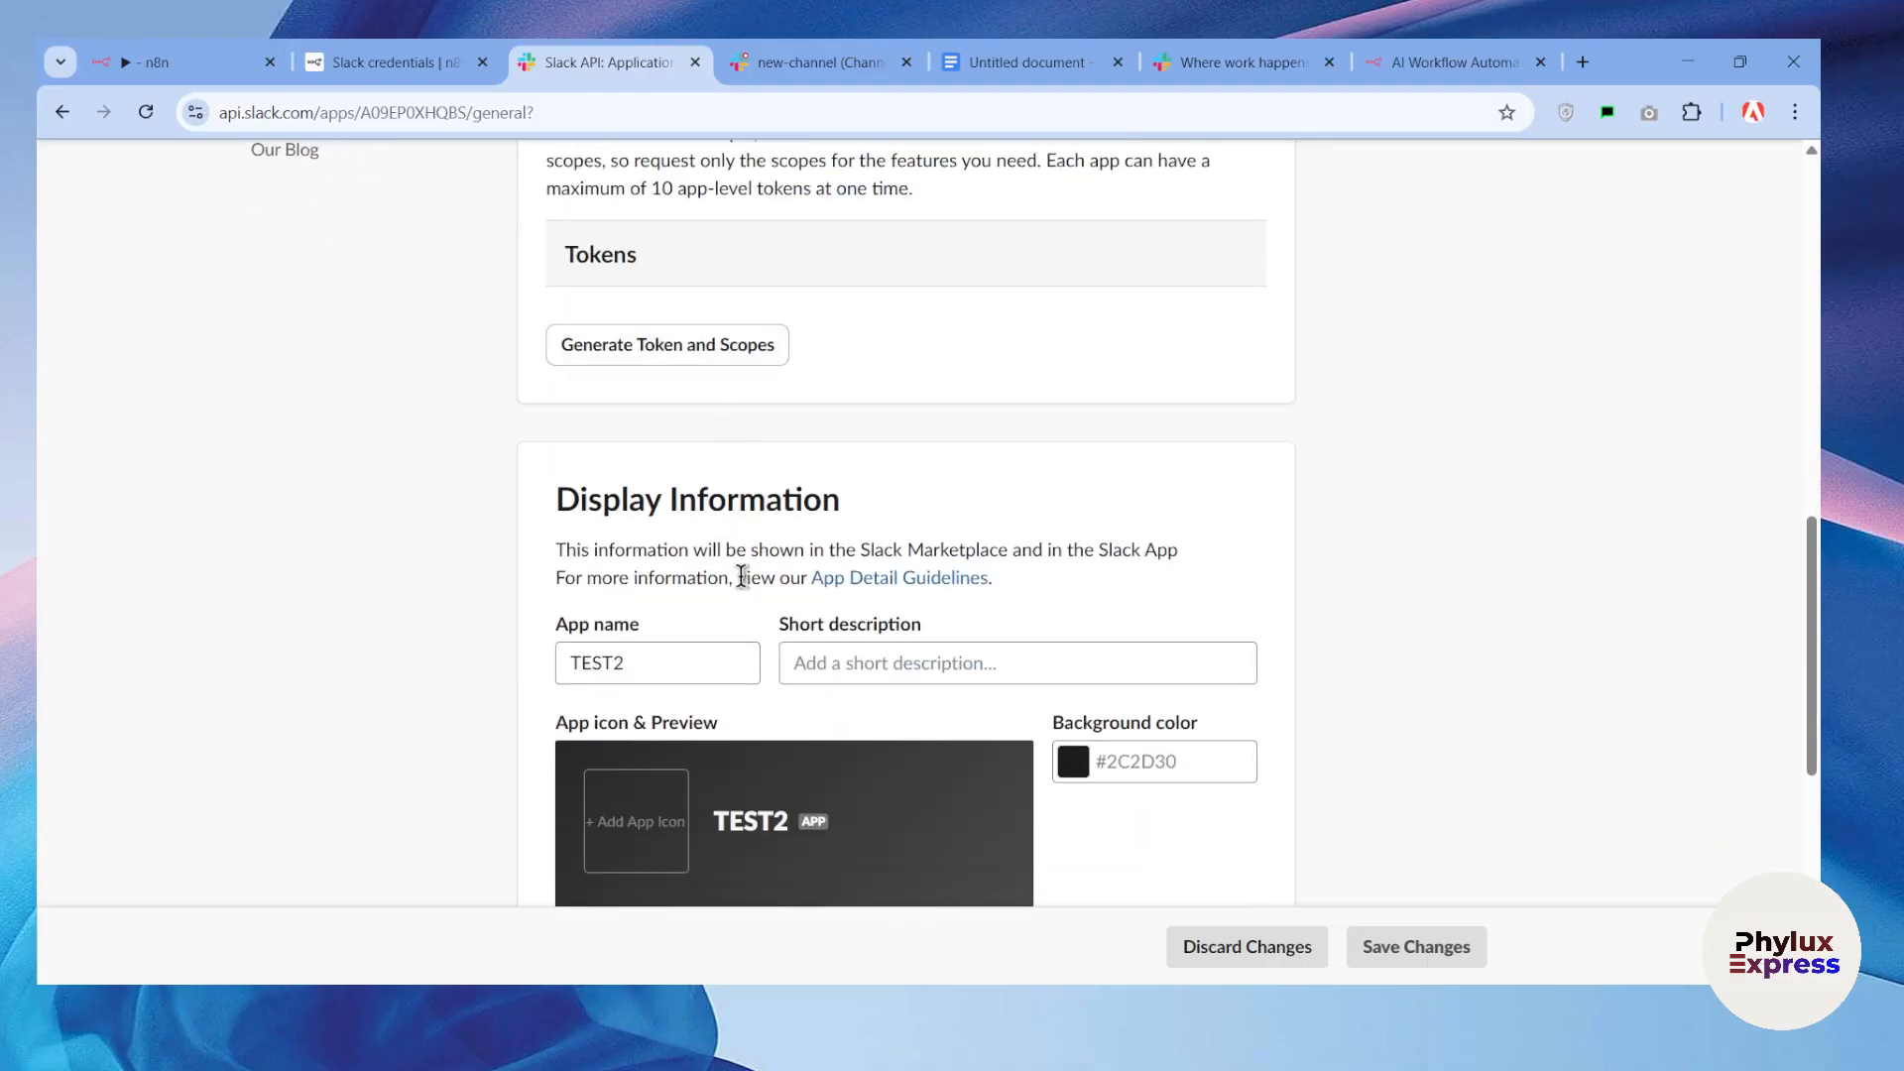
scroll(739, 570, down, 2)
scroll(731, 549, up, 8)
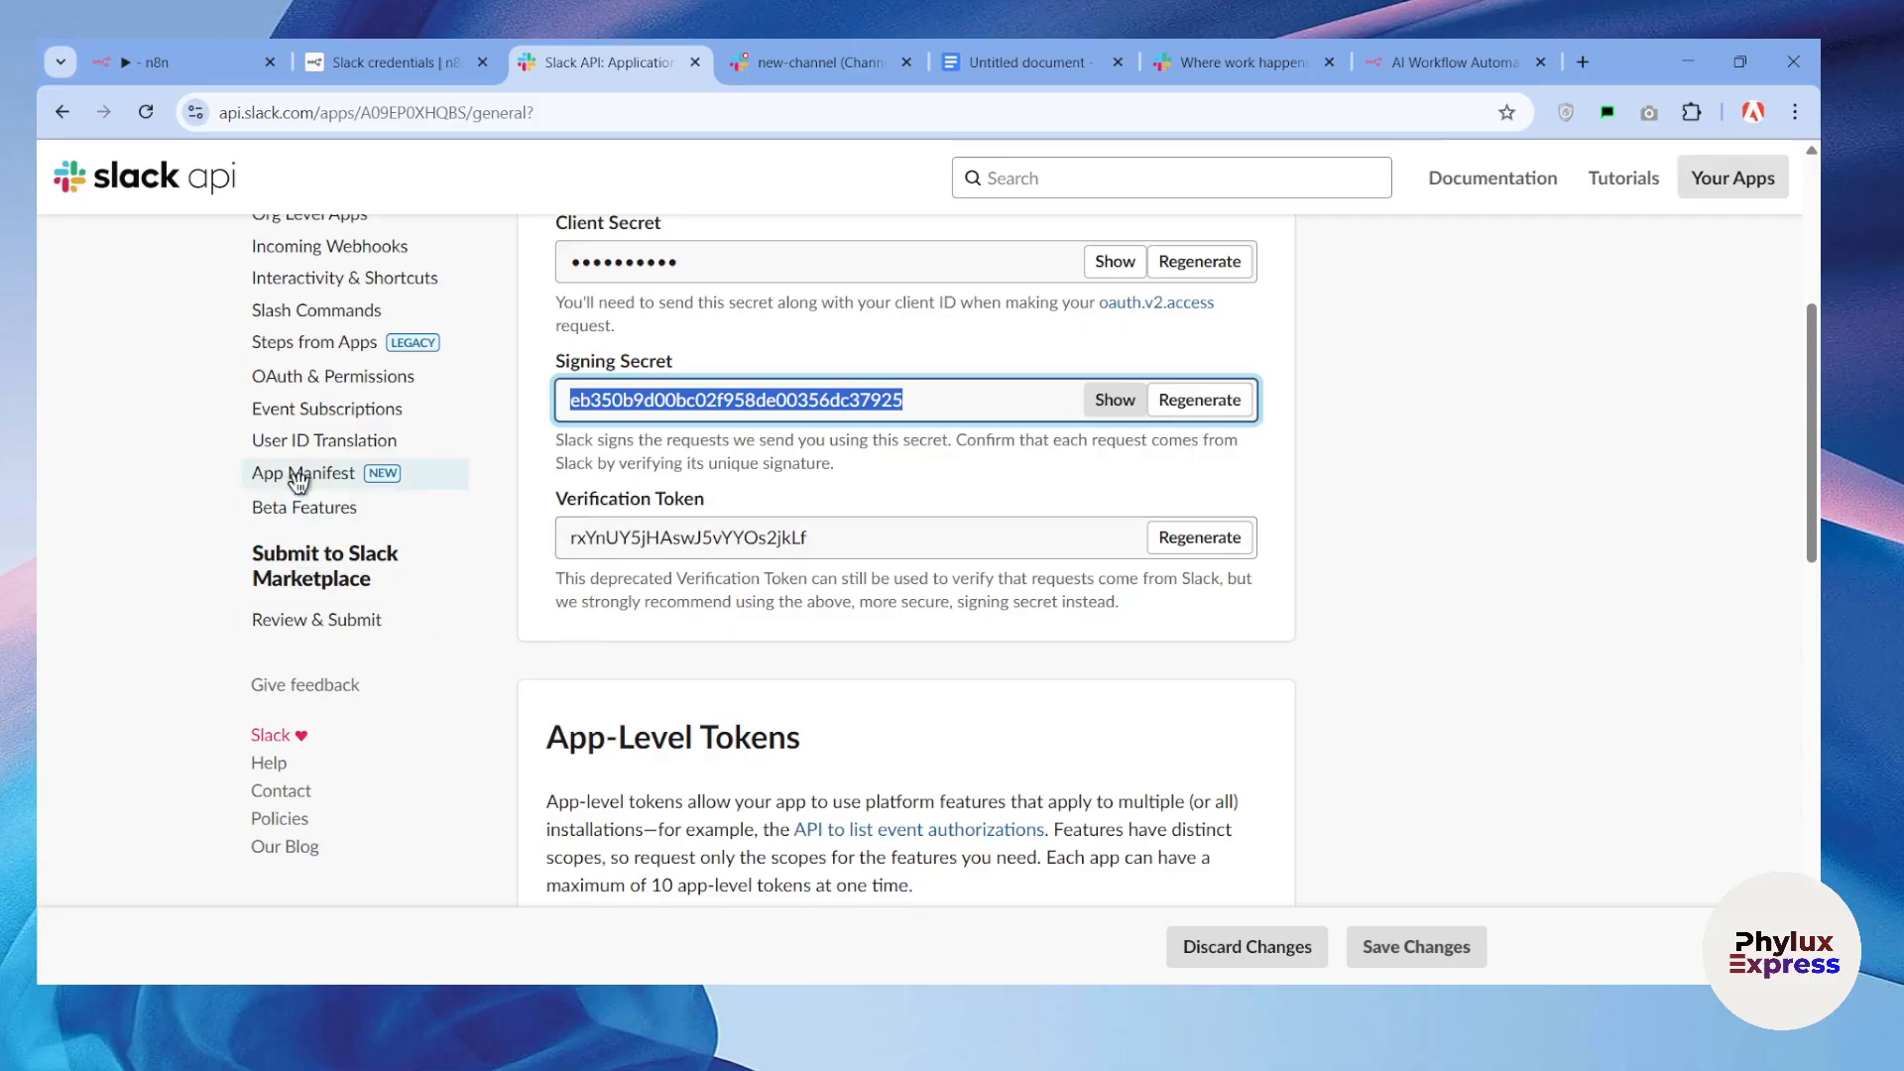
click(324, 406)
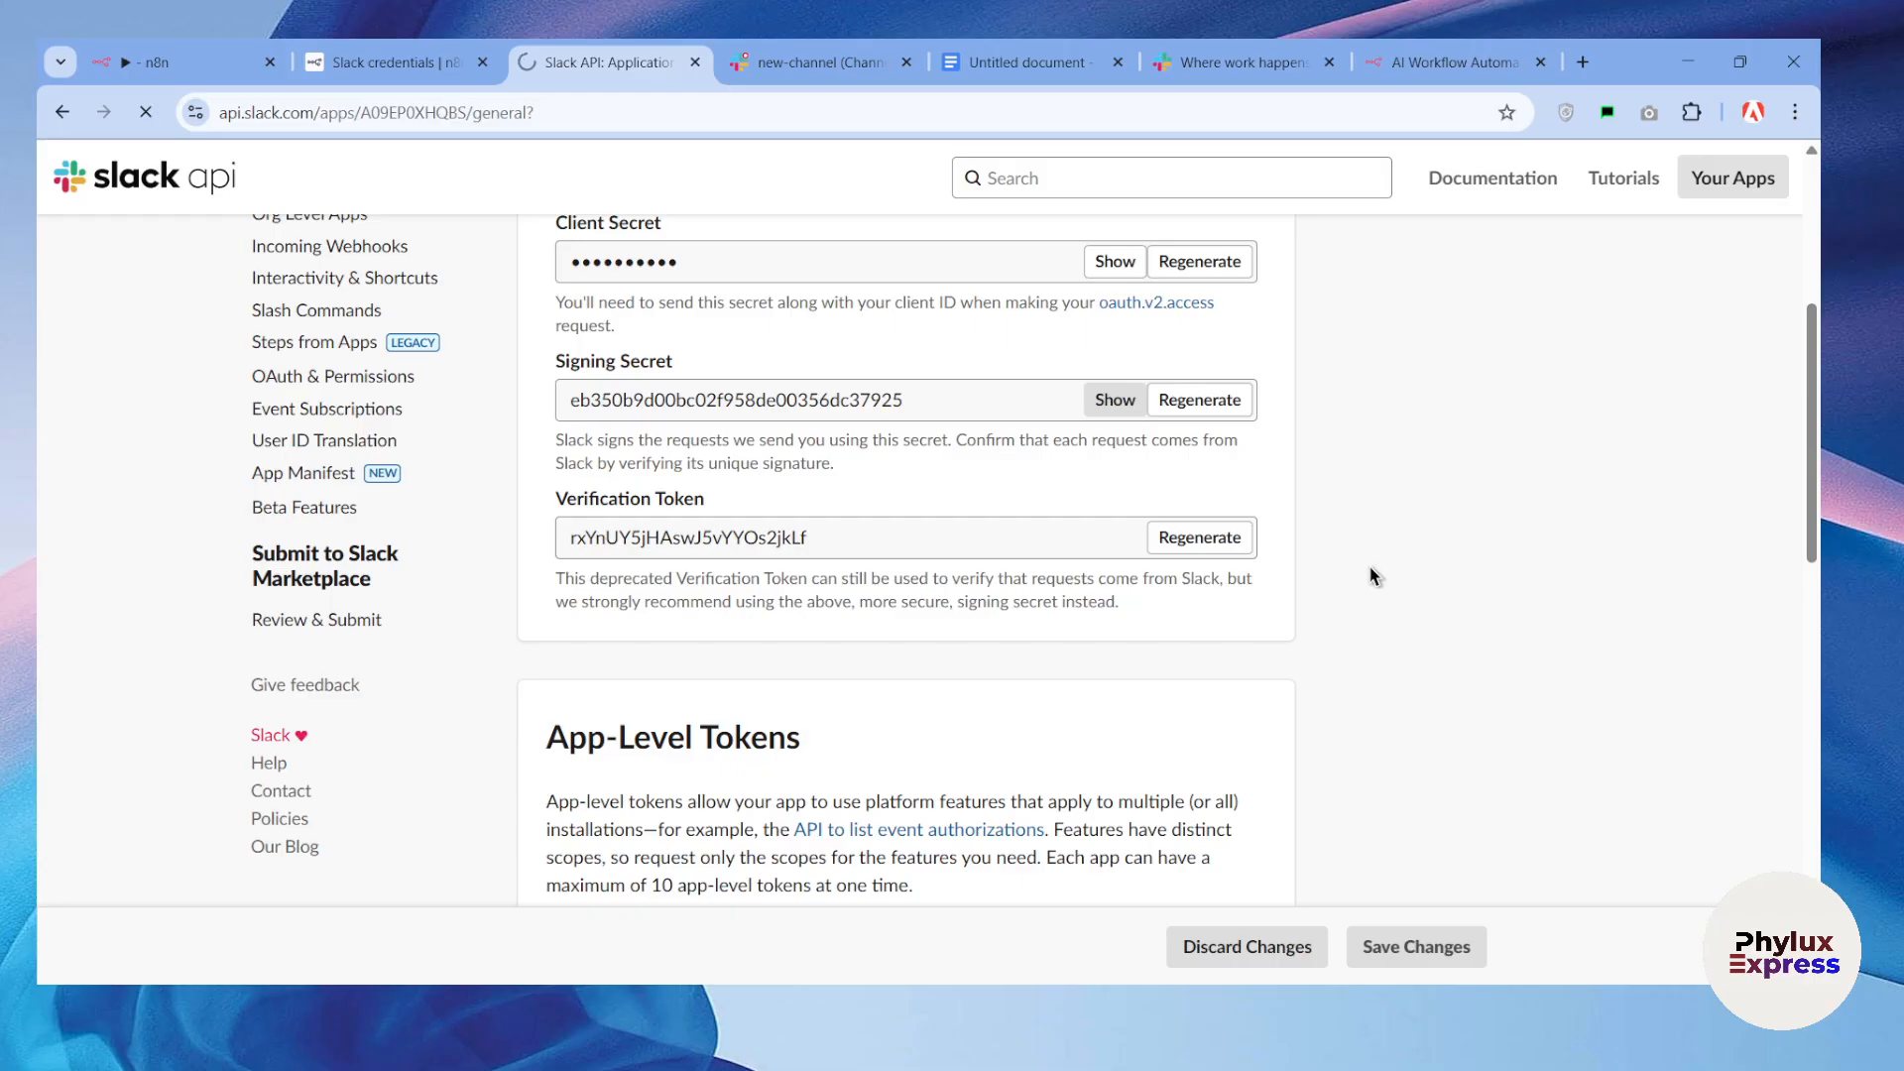
Step: Review the required OAuth scopes listed in the n8n Slack credentials documentation
key(ctrl+shift+Tab)
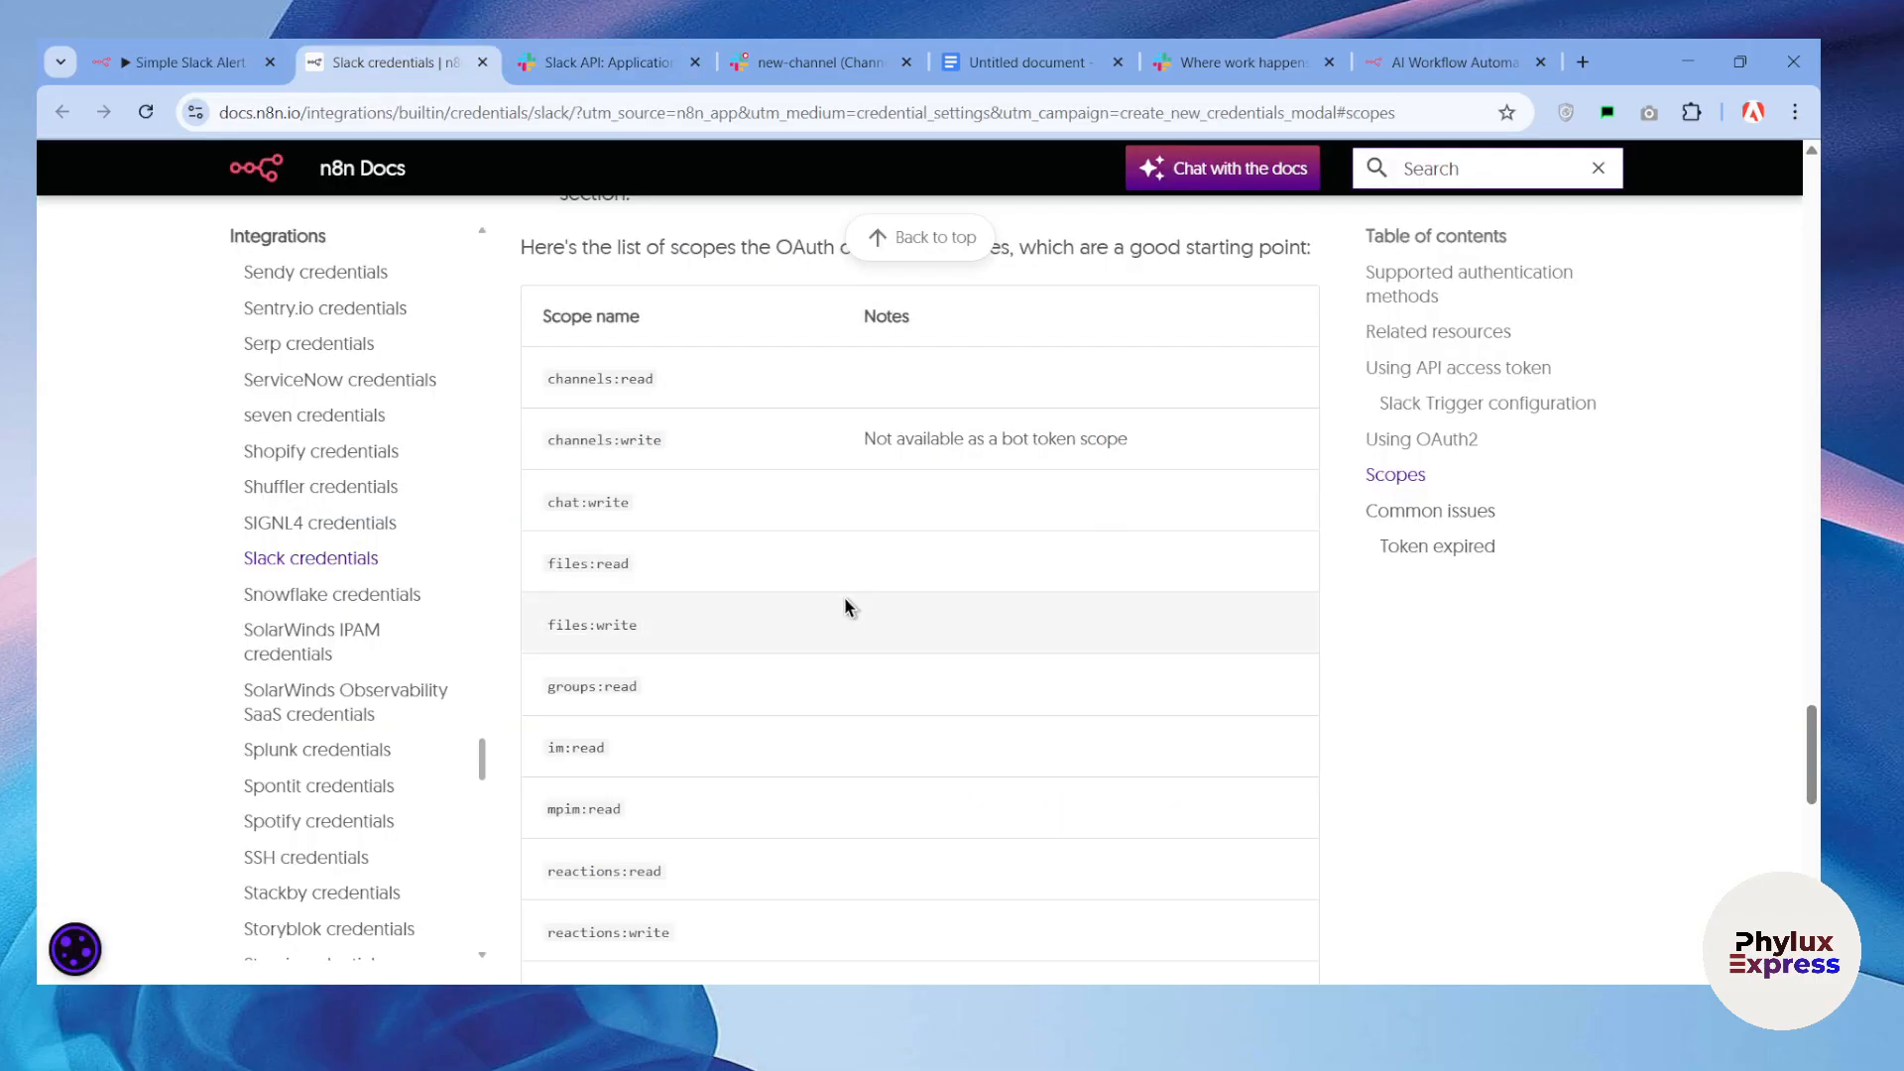
scroll(857, 627, down, 5)
scroll(794, 645, up, 5)
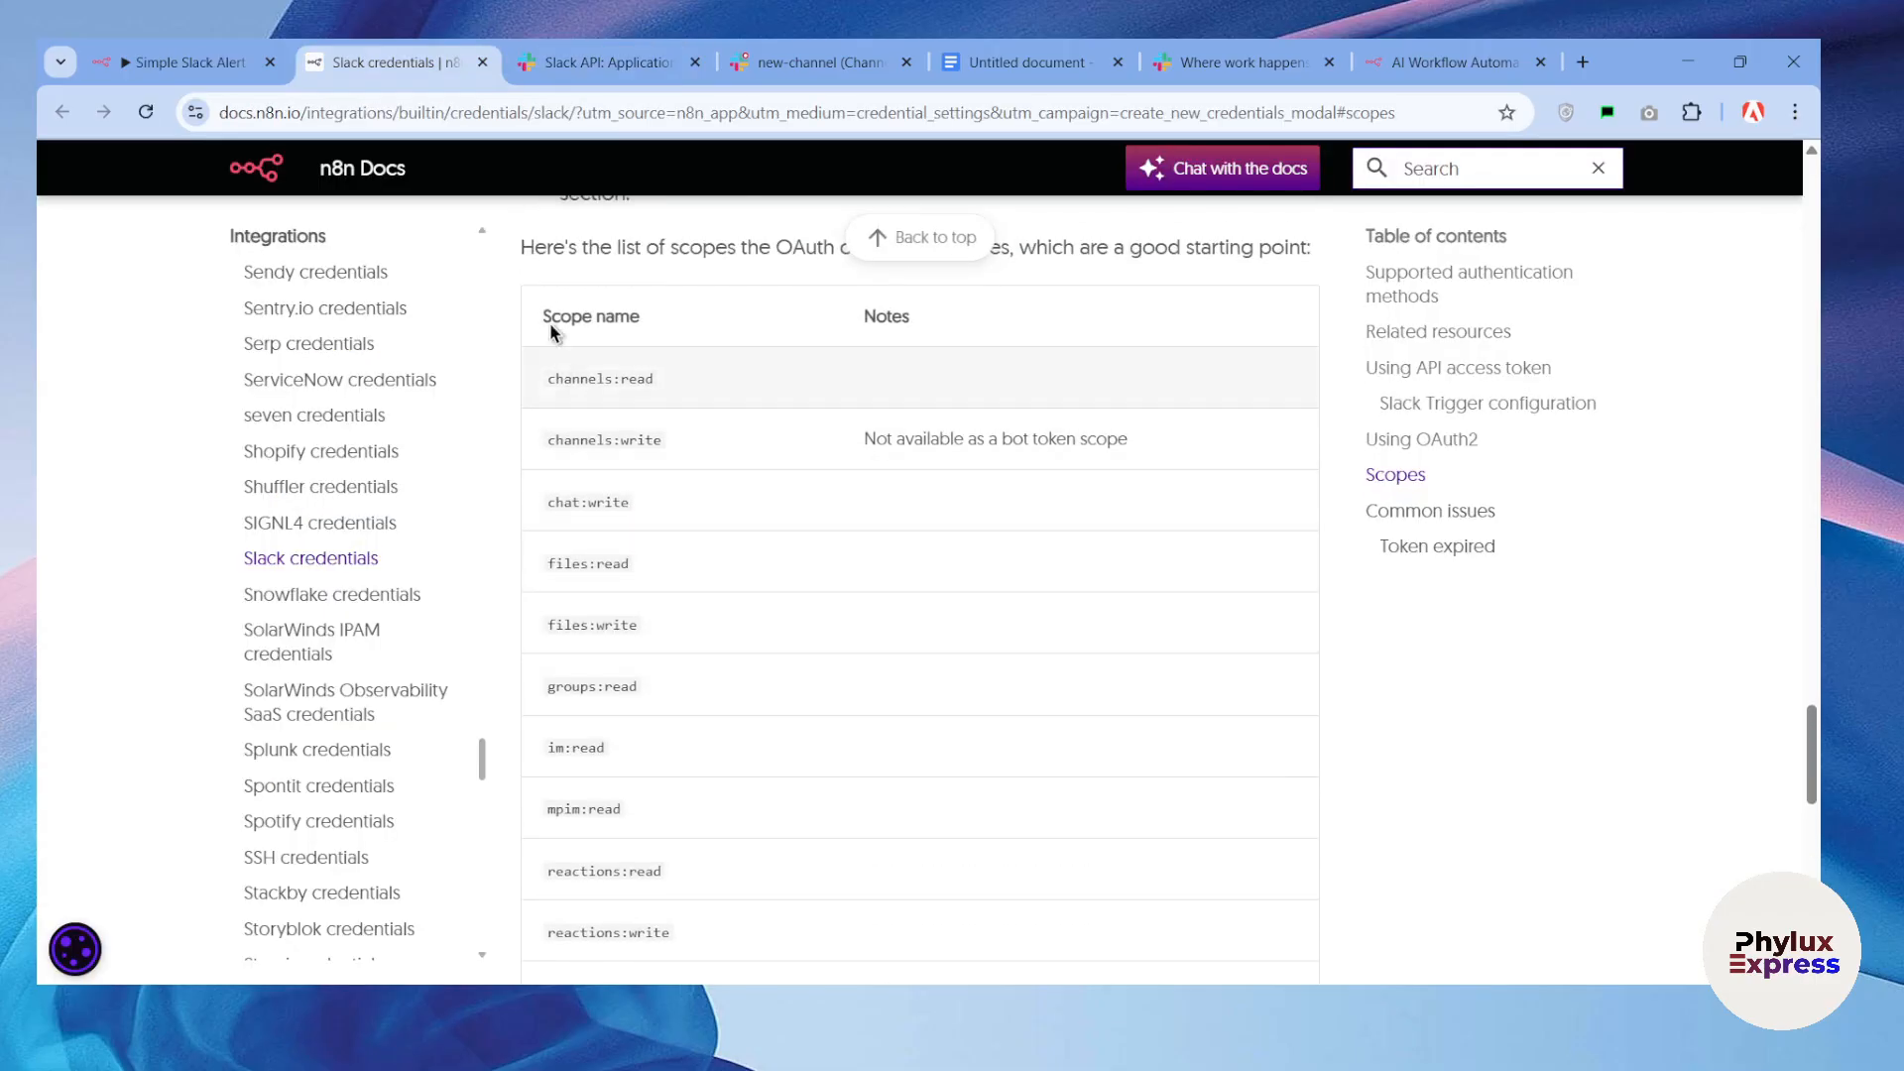
drag(544, 317, 648, 316)
scroll(729, 605, up, 3)
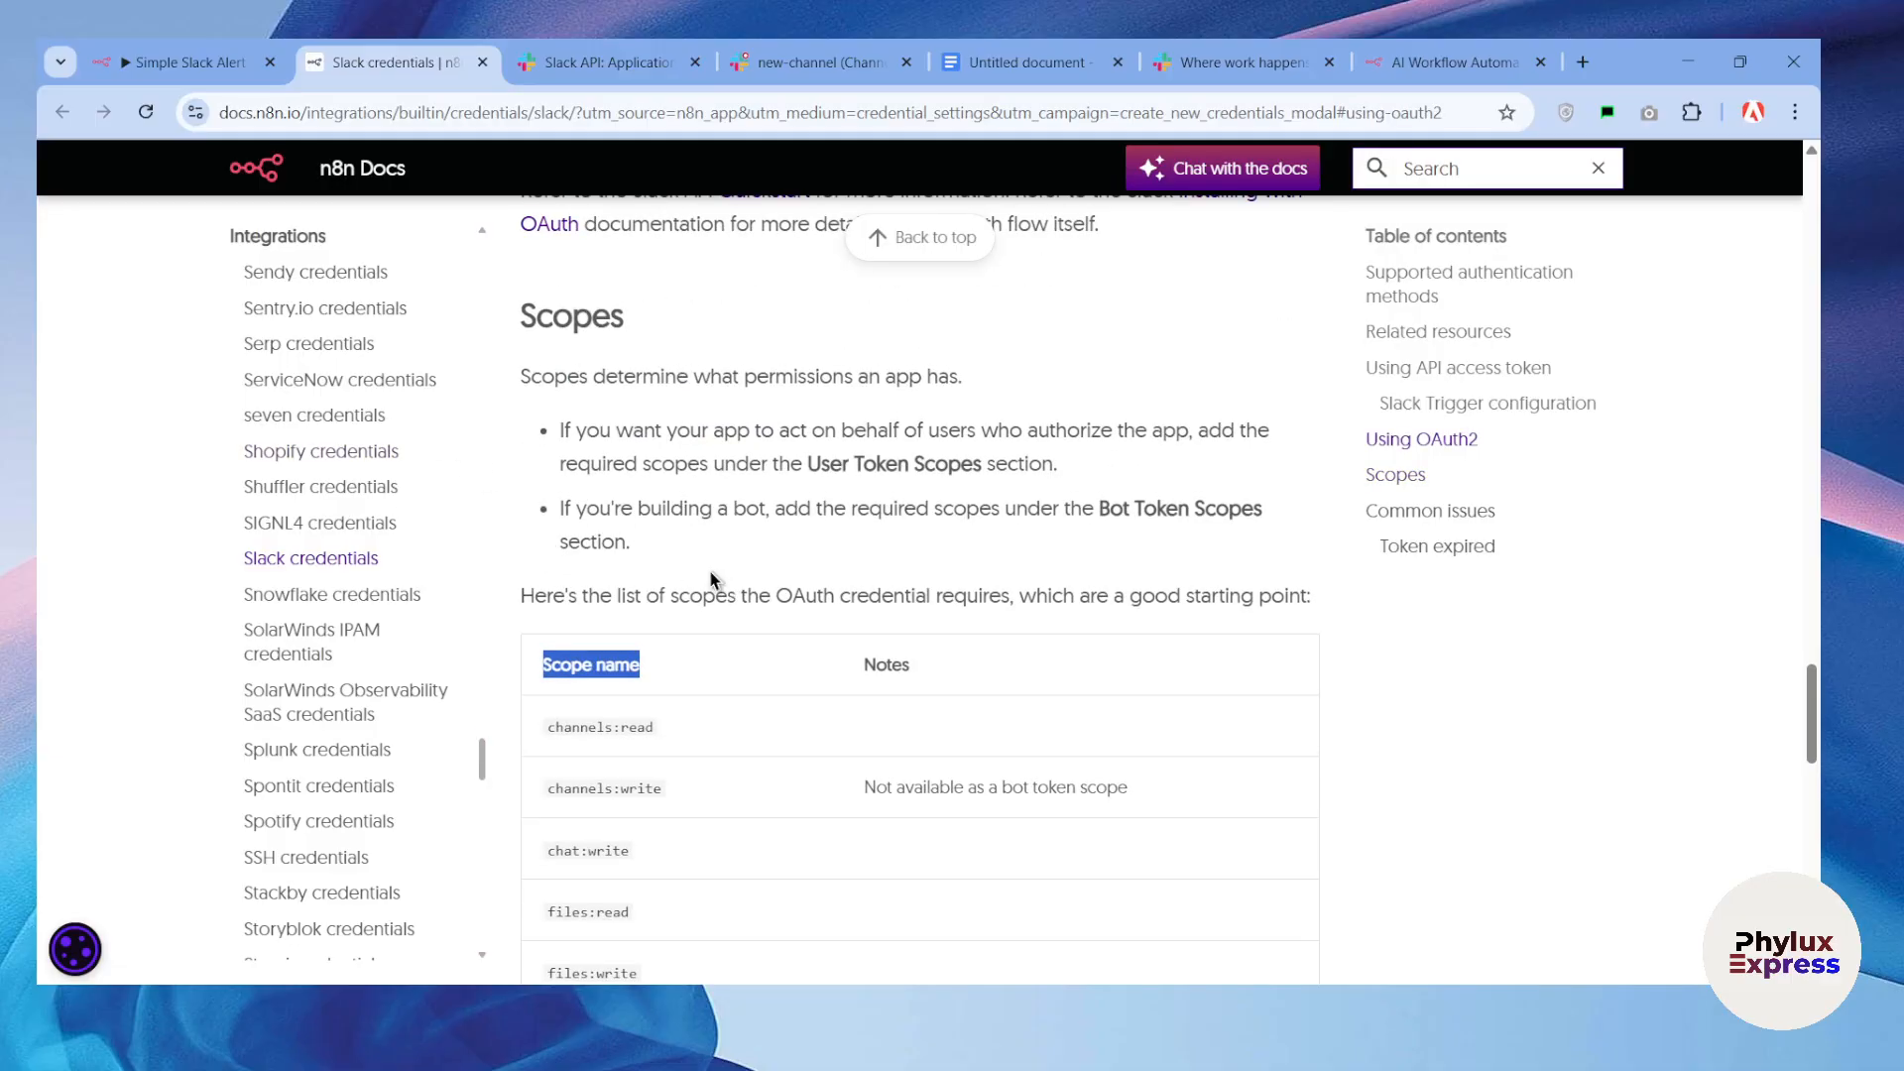
Step: Try loading the channel list again in the n8n Slack node, and check new-channel in the Slack workspace
click(189, 61)
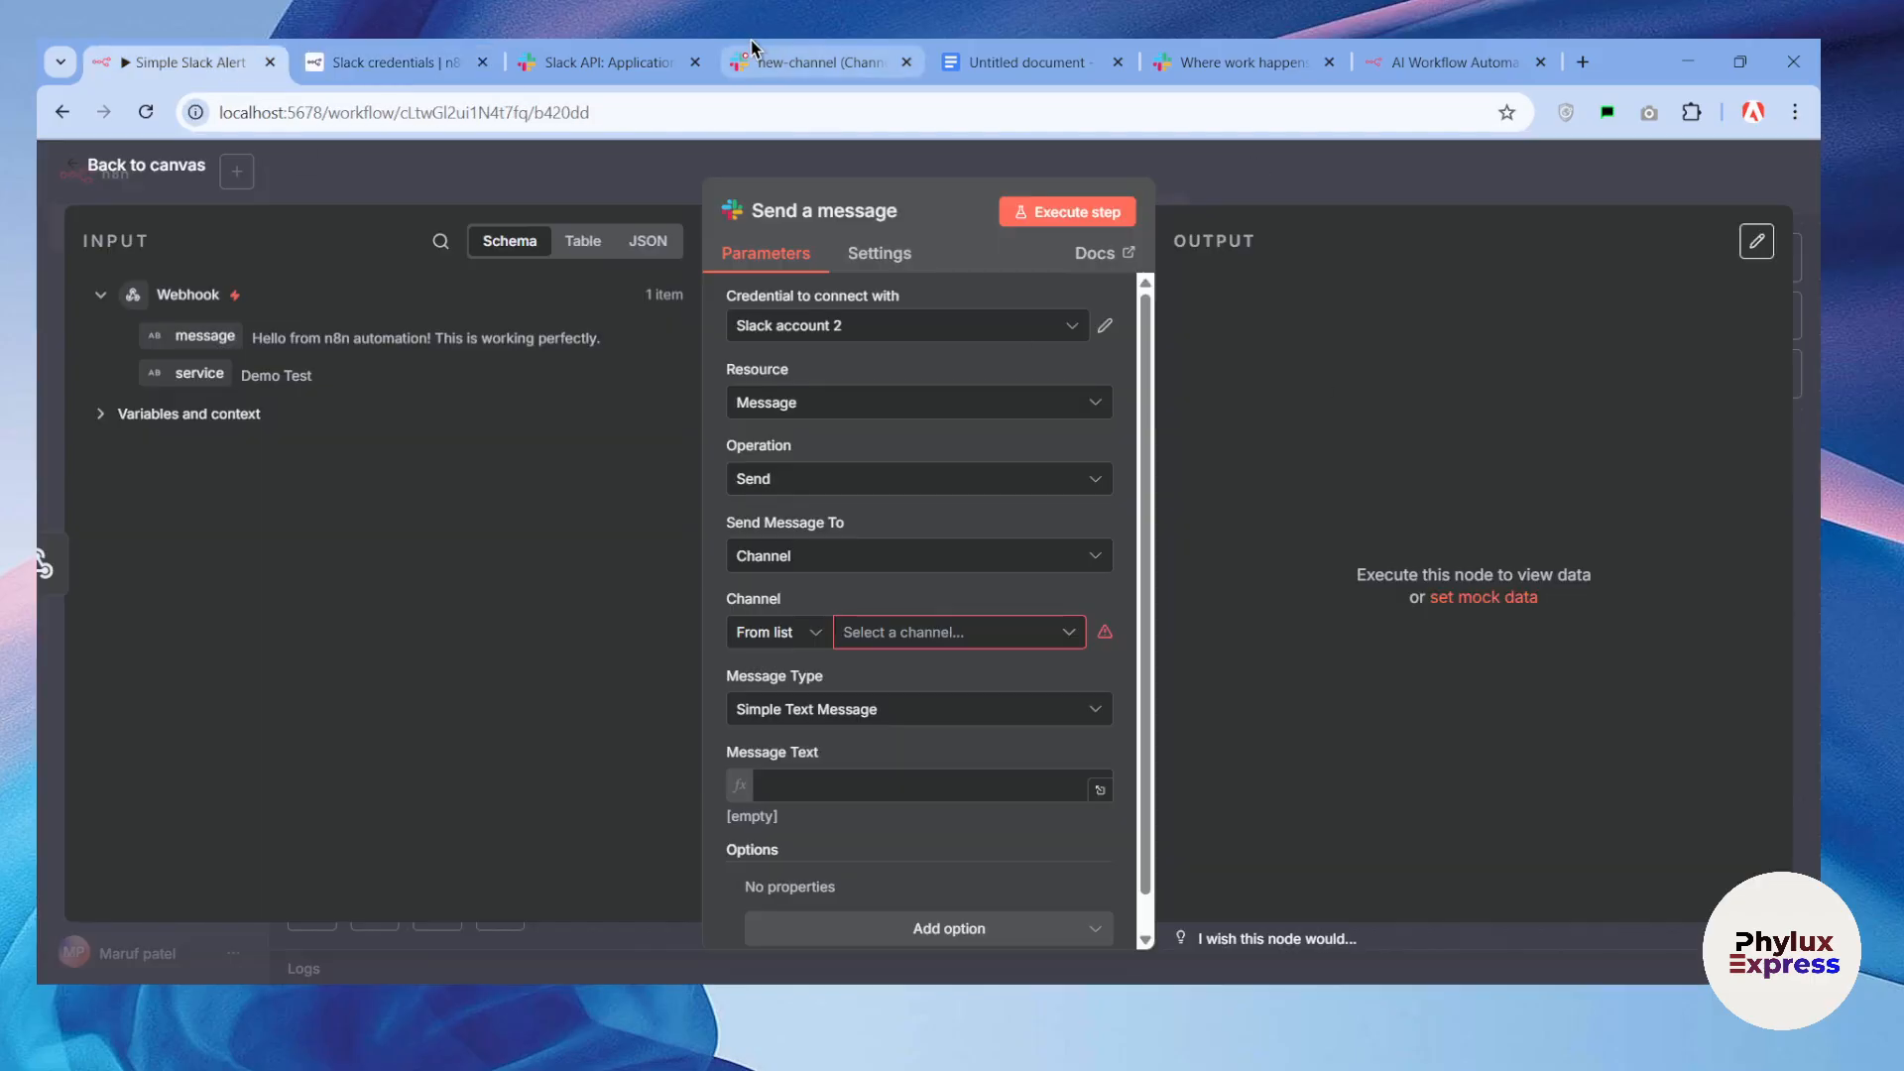
click(914, 629)
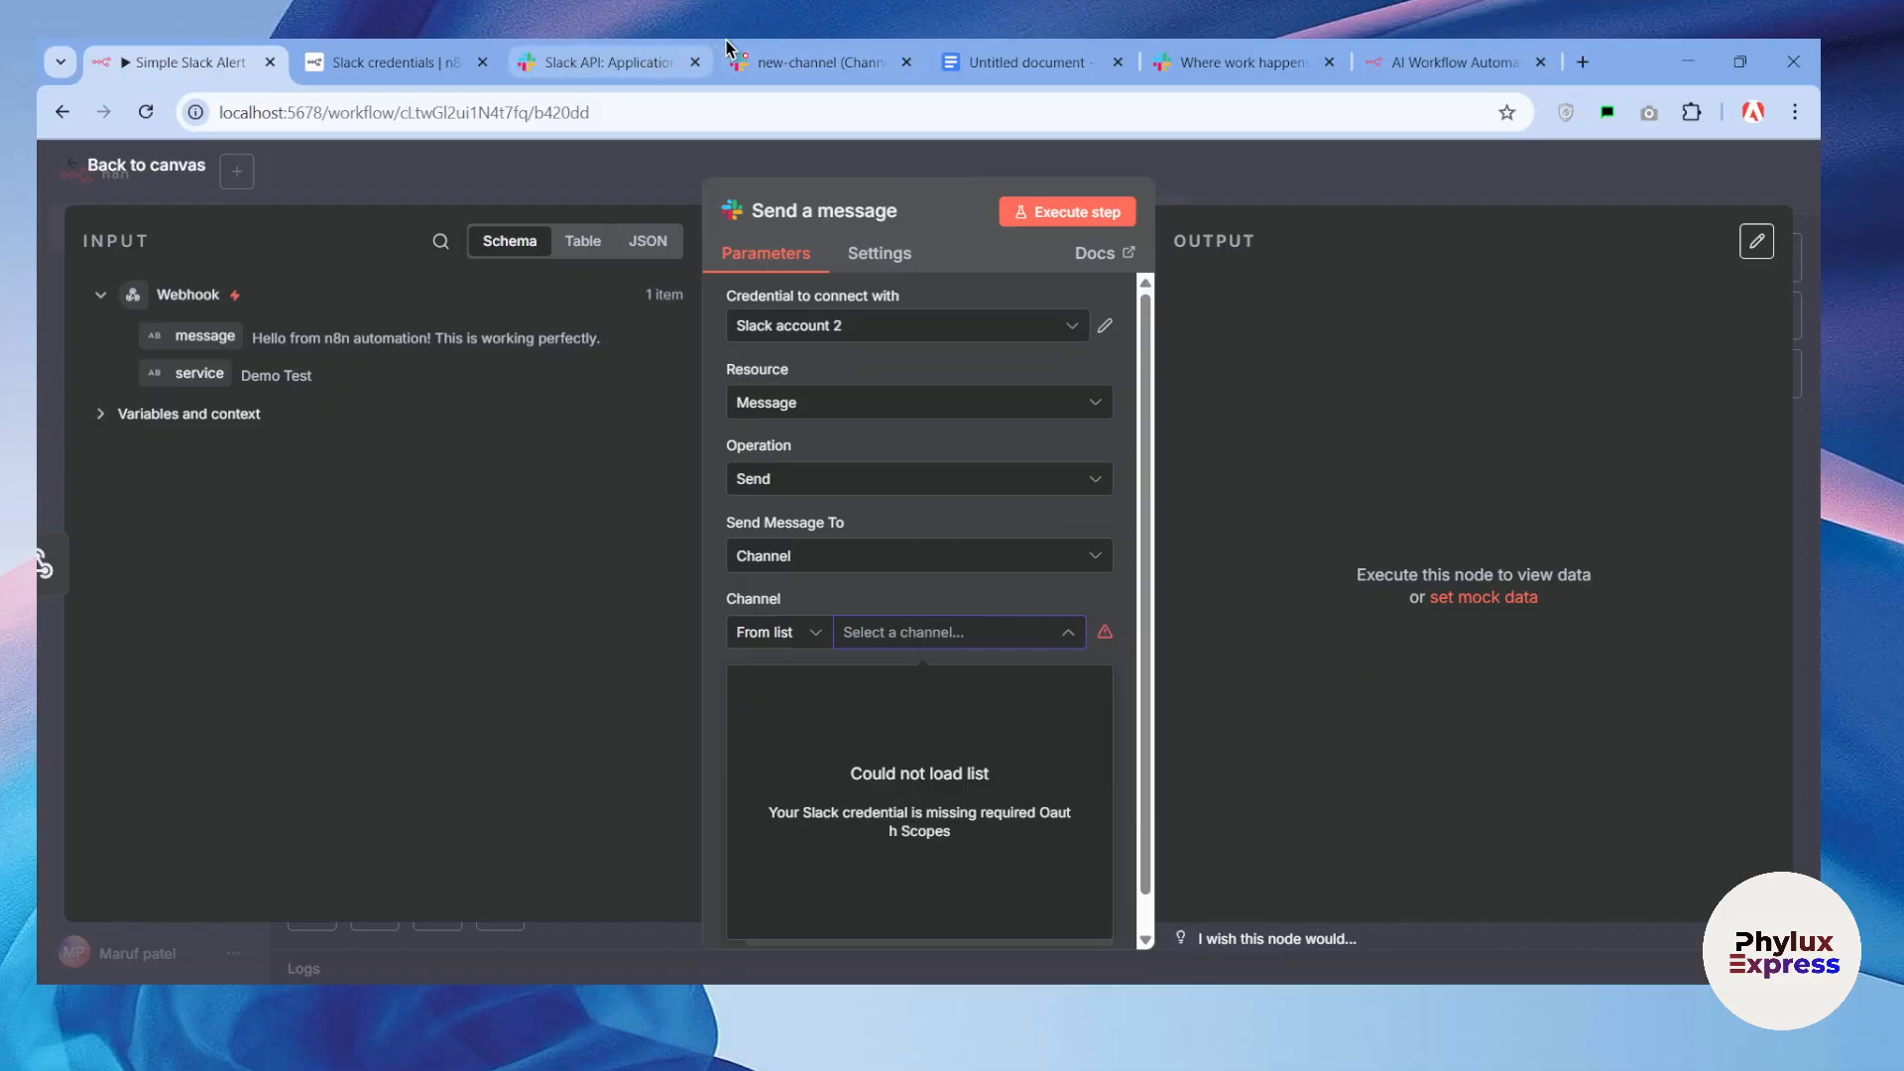
click(801, 64)
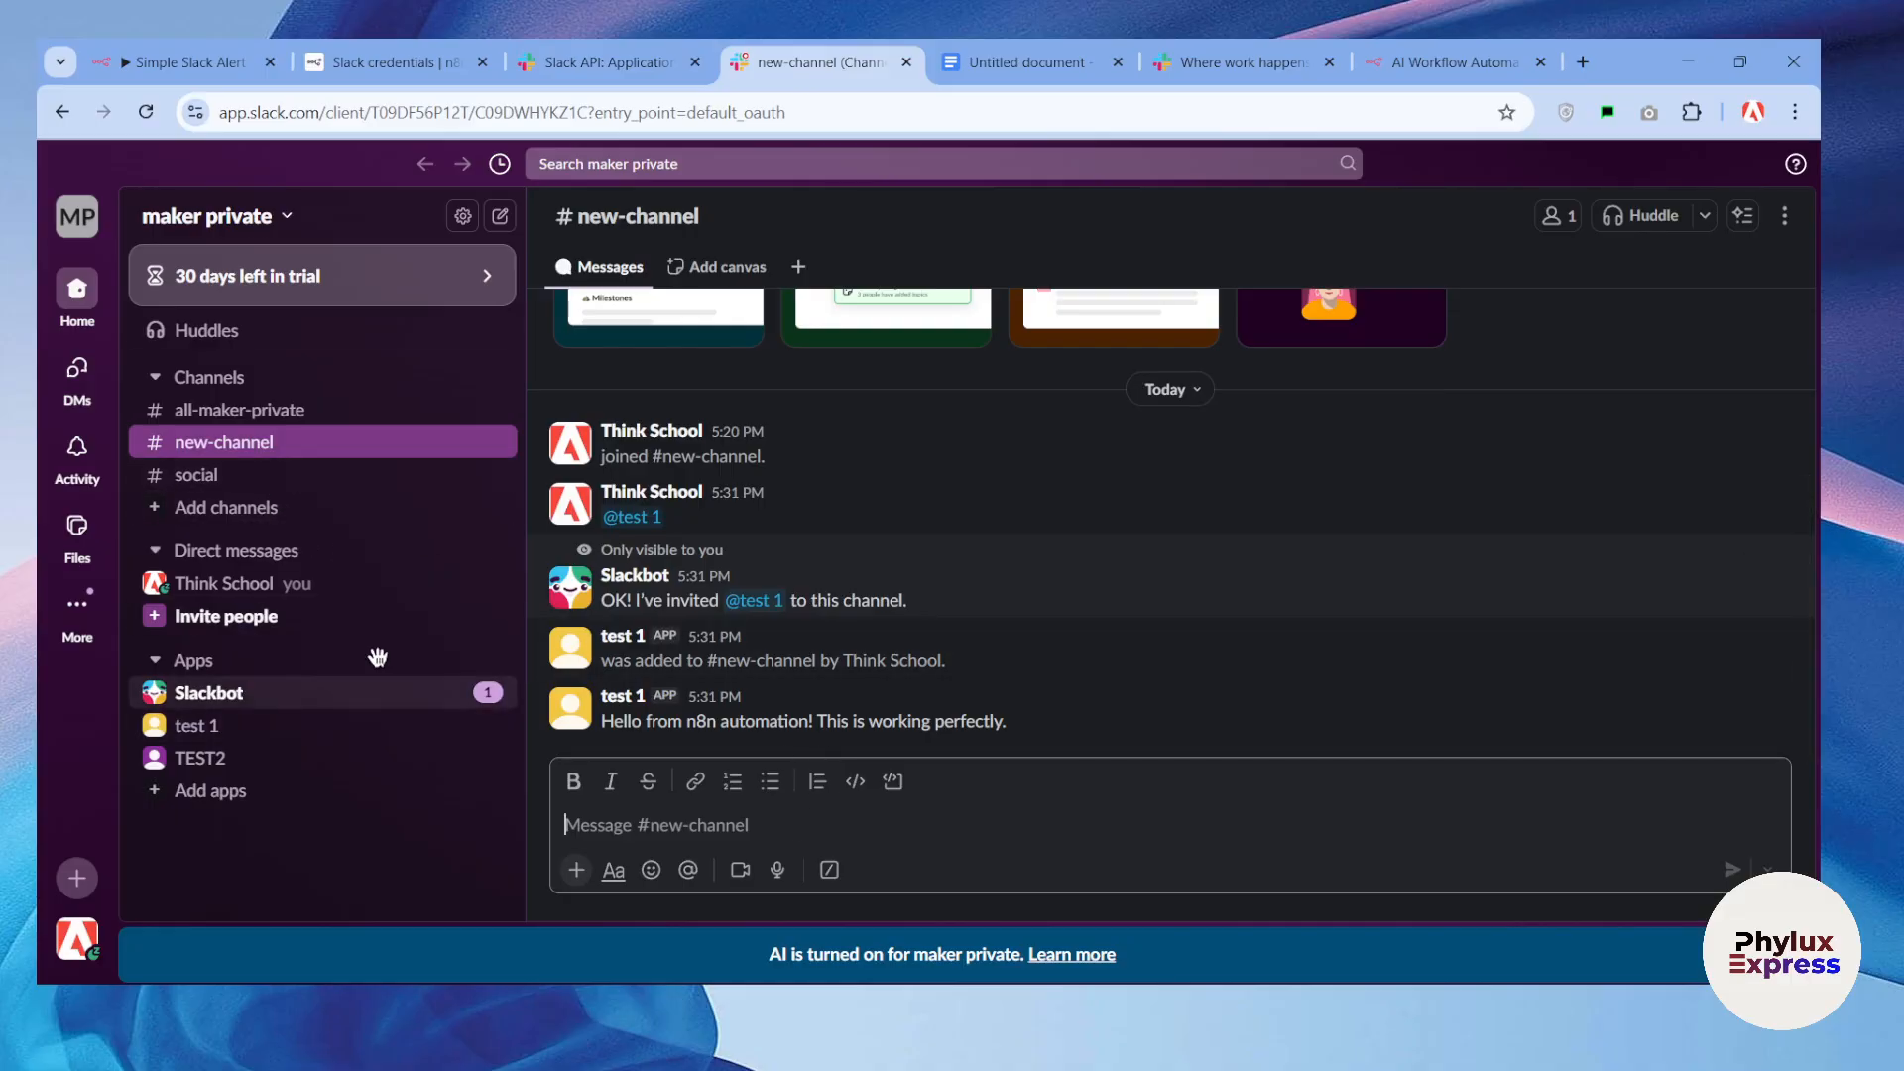
click(189, 62)
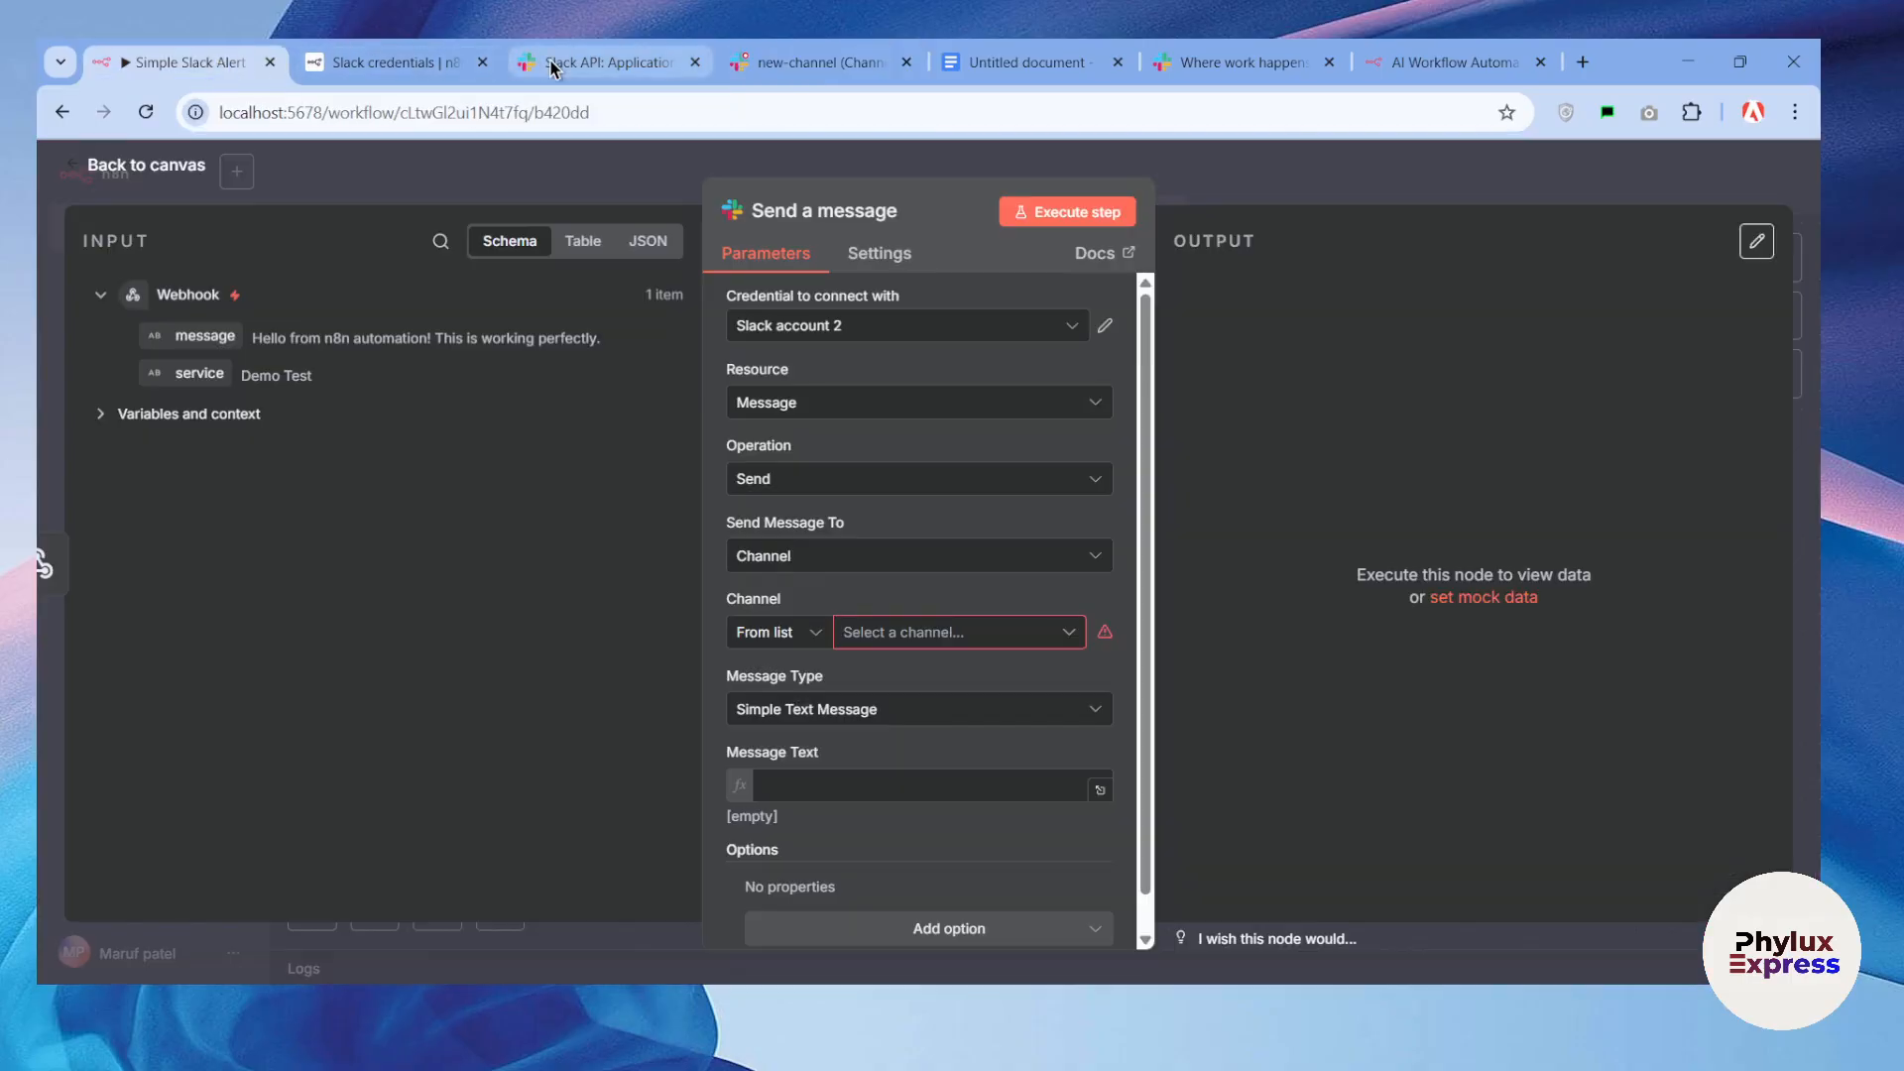
Step: Check the bot scopes and OAuth Tokens section on the TEST2 app's OAuth & Permissions page
click(609, 57)
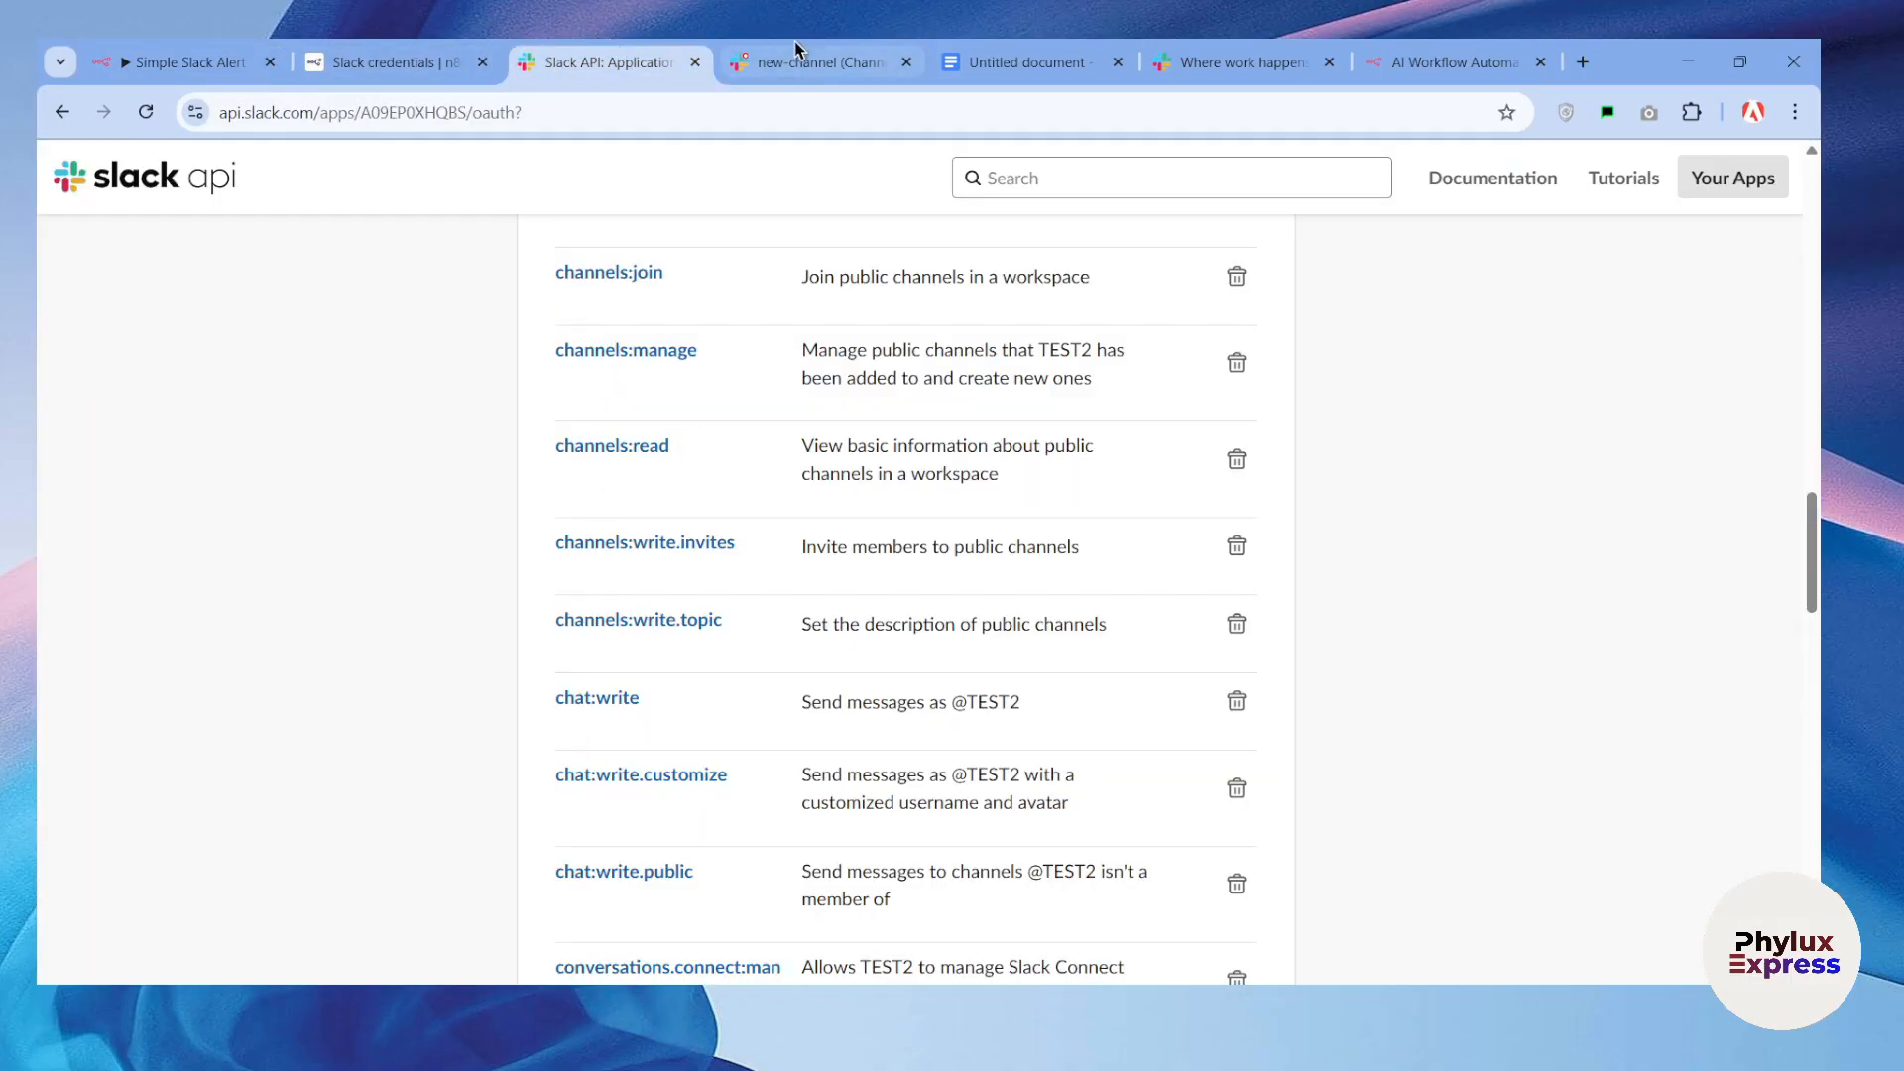
click(812, 61)
click(655, 66)
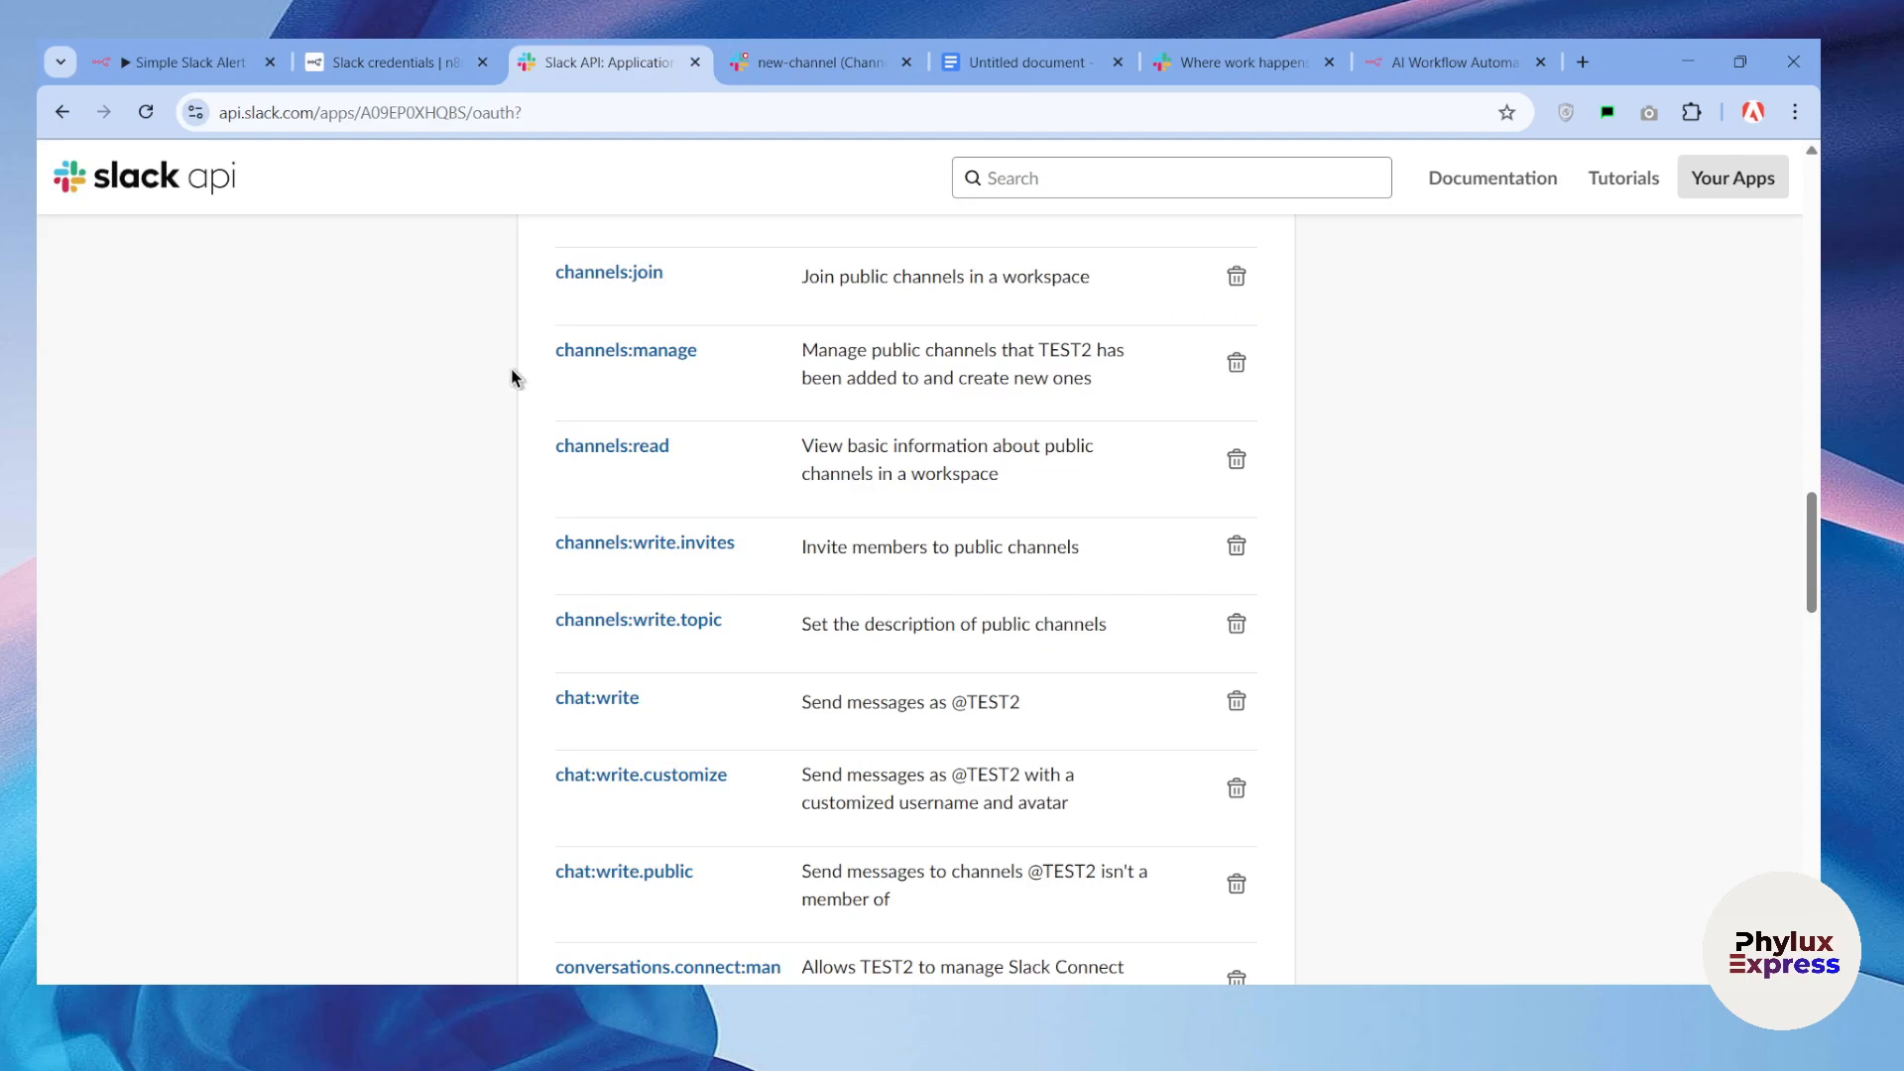
scroll(536, 367, up, 15)
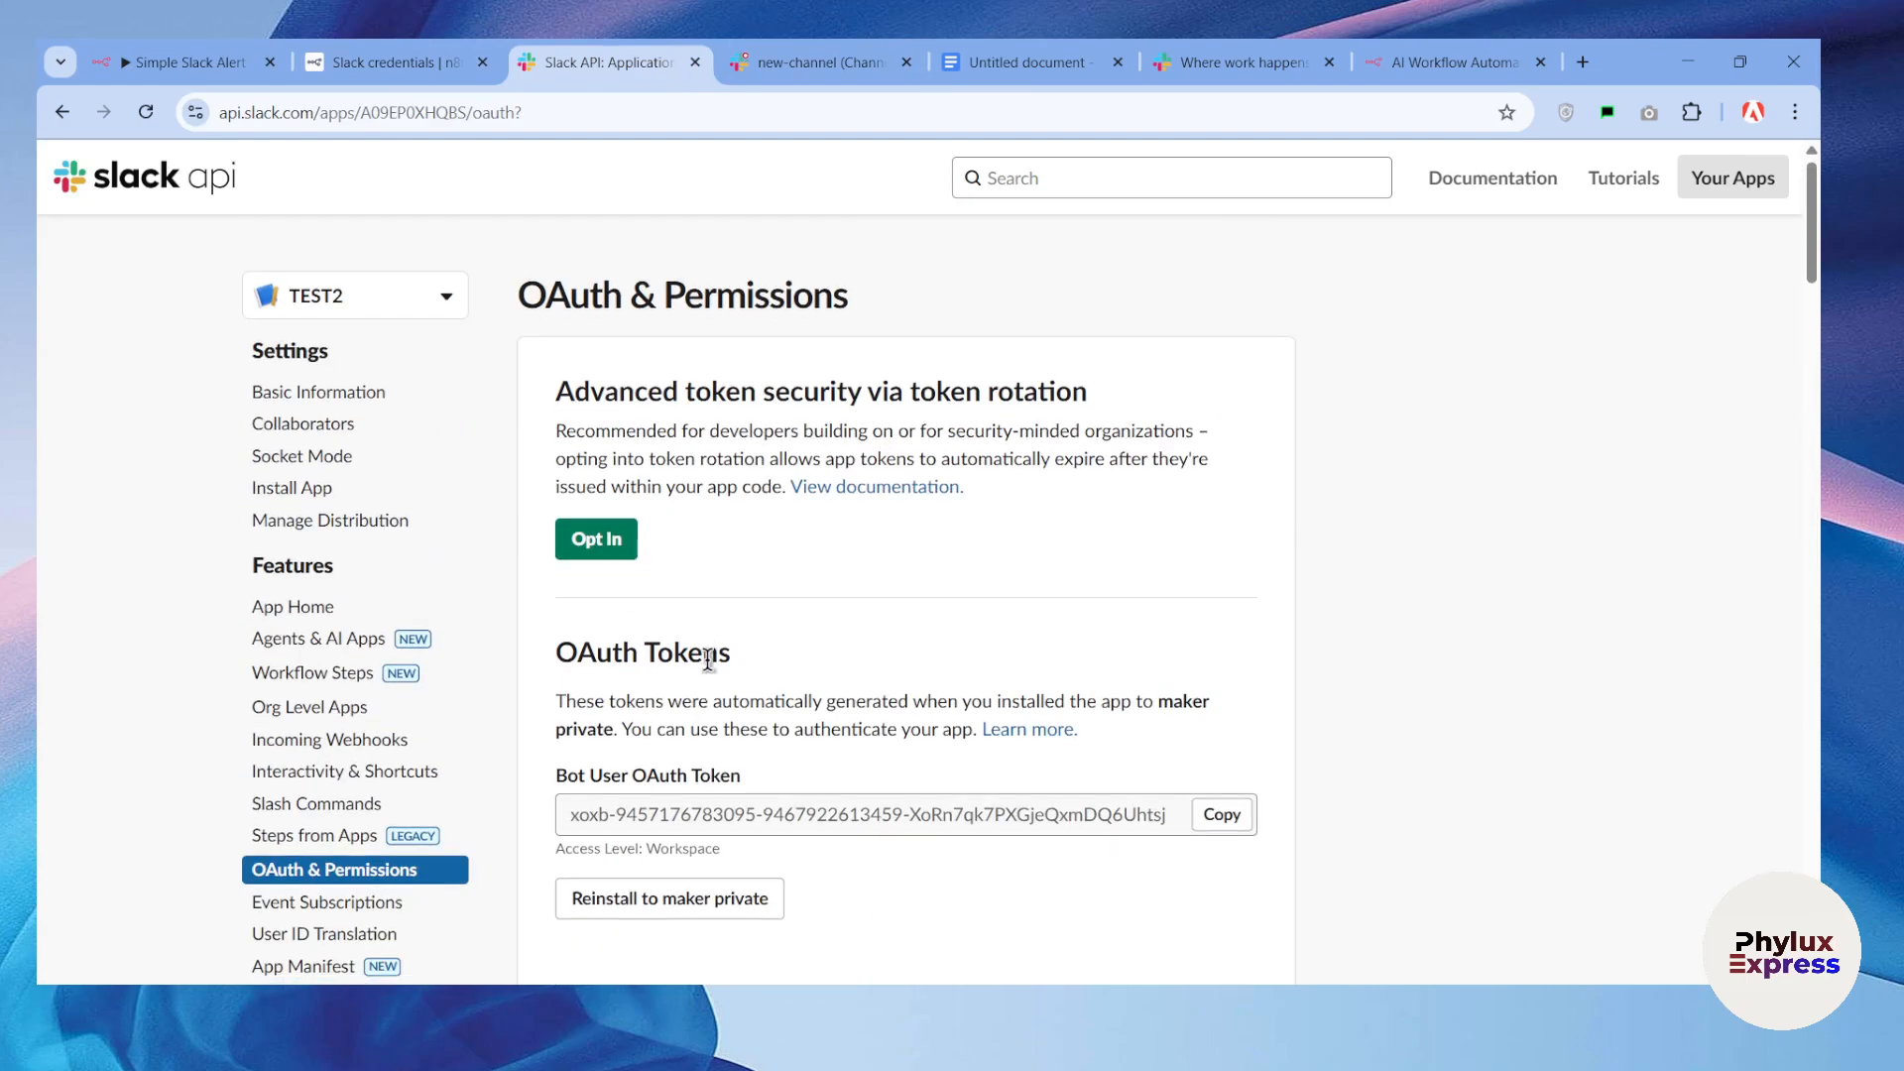
scroll(614, 585, down, 2)
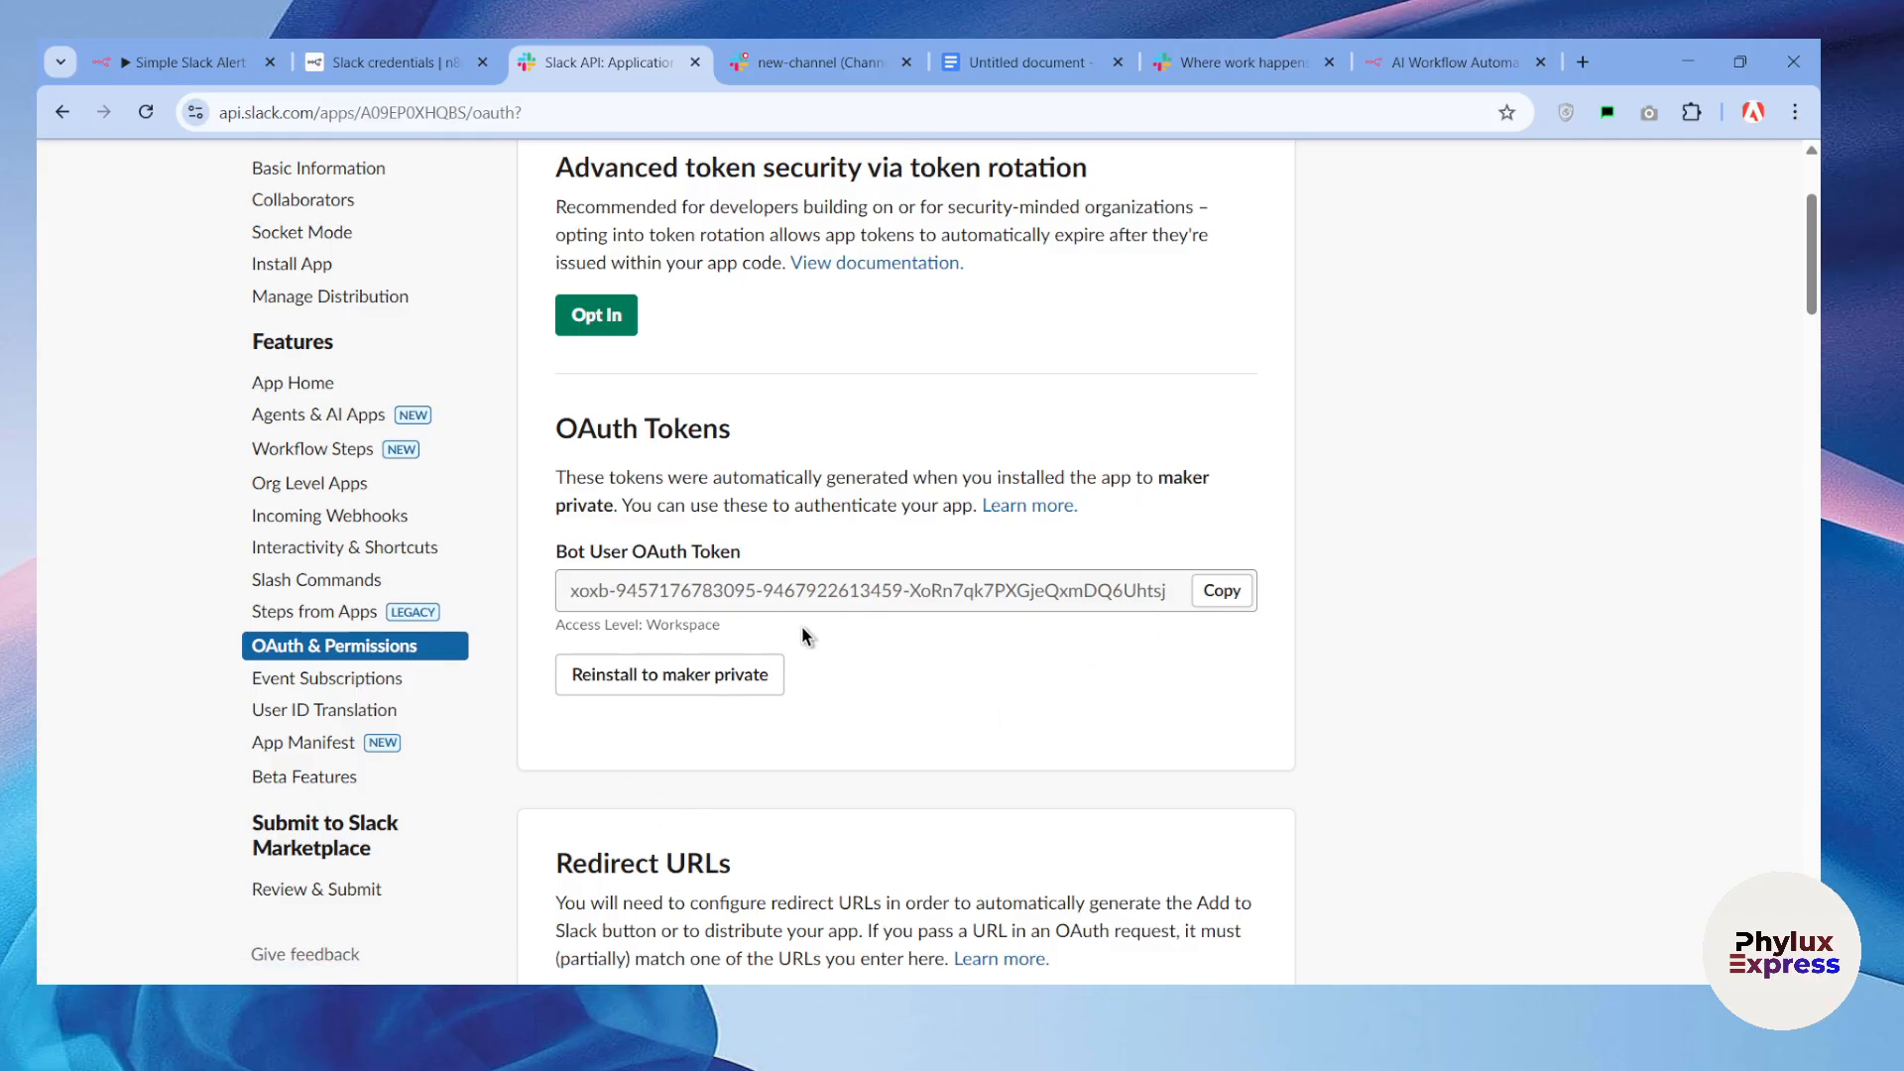
click(872, 59)
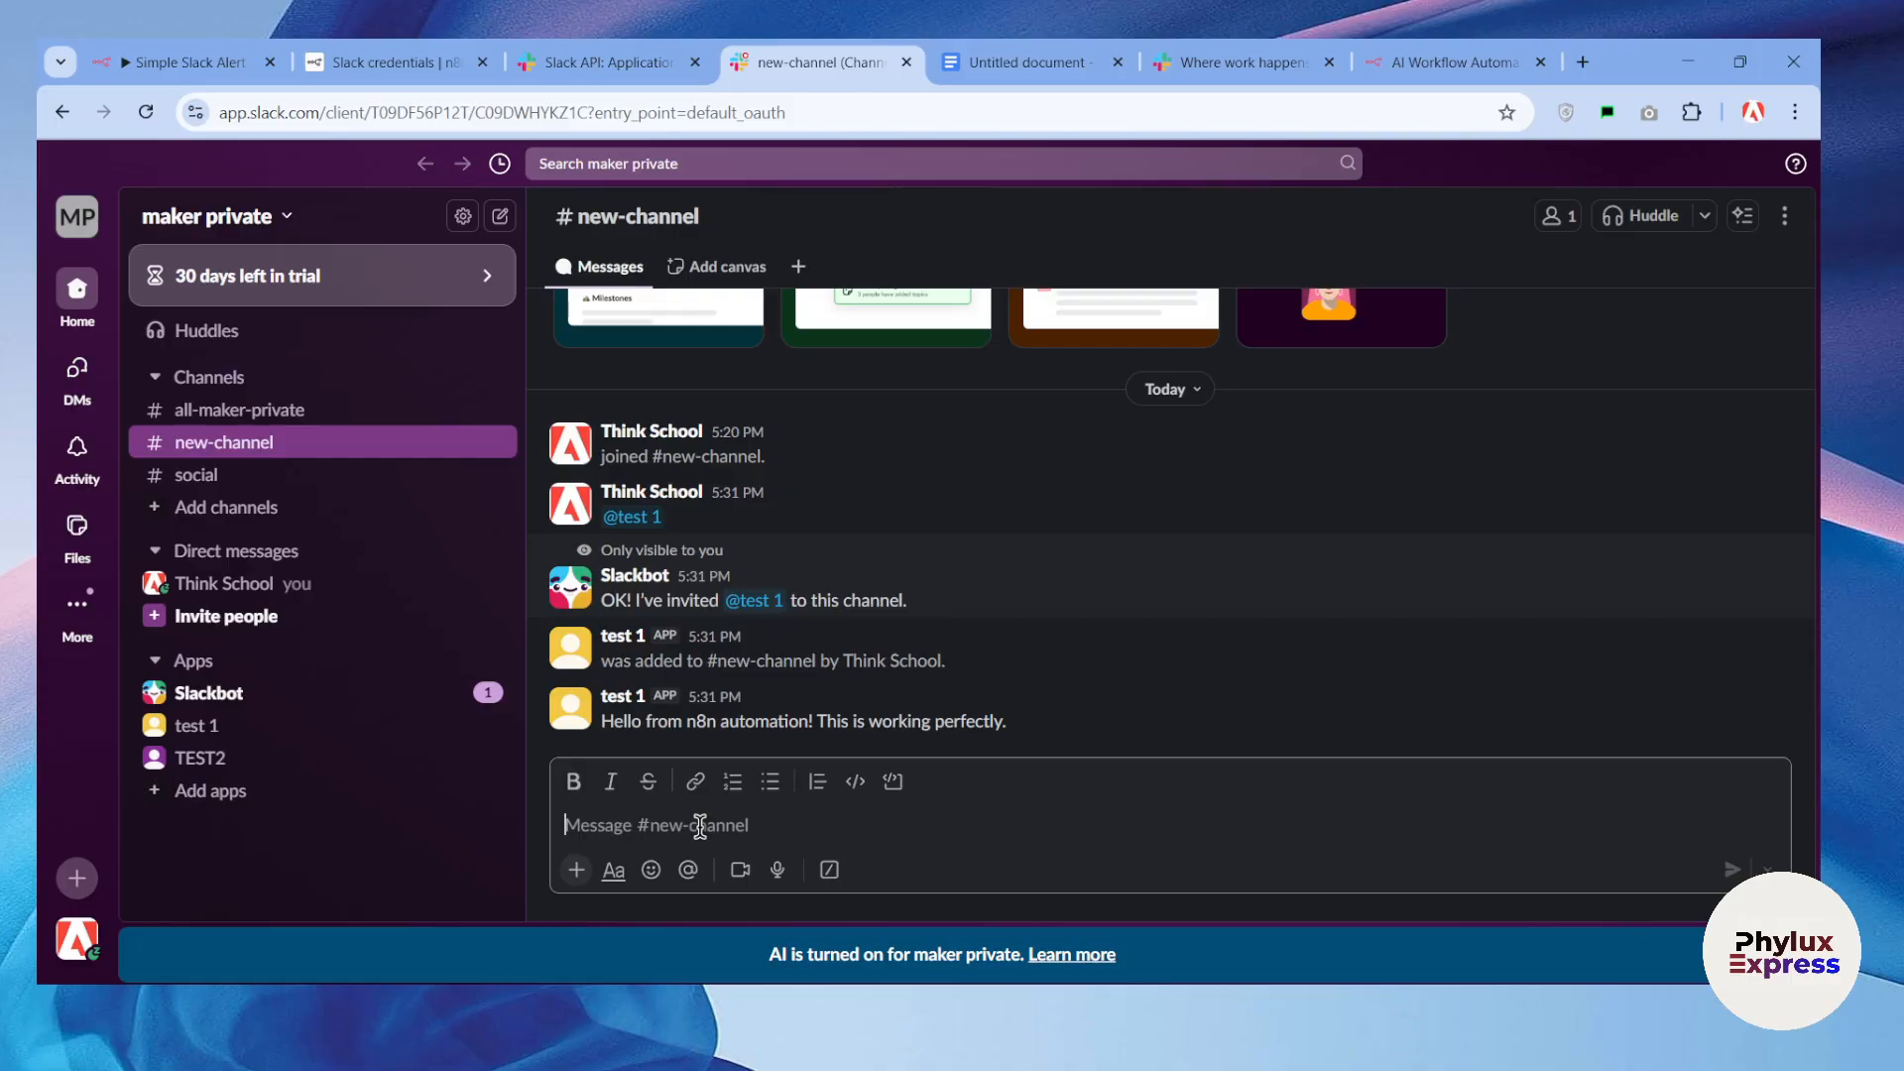
text(@)
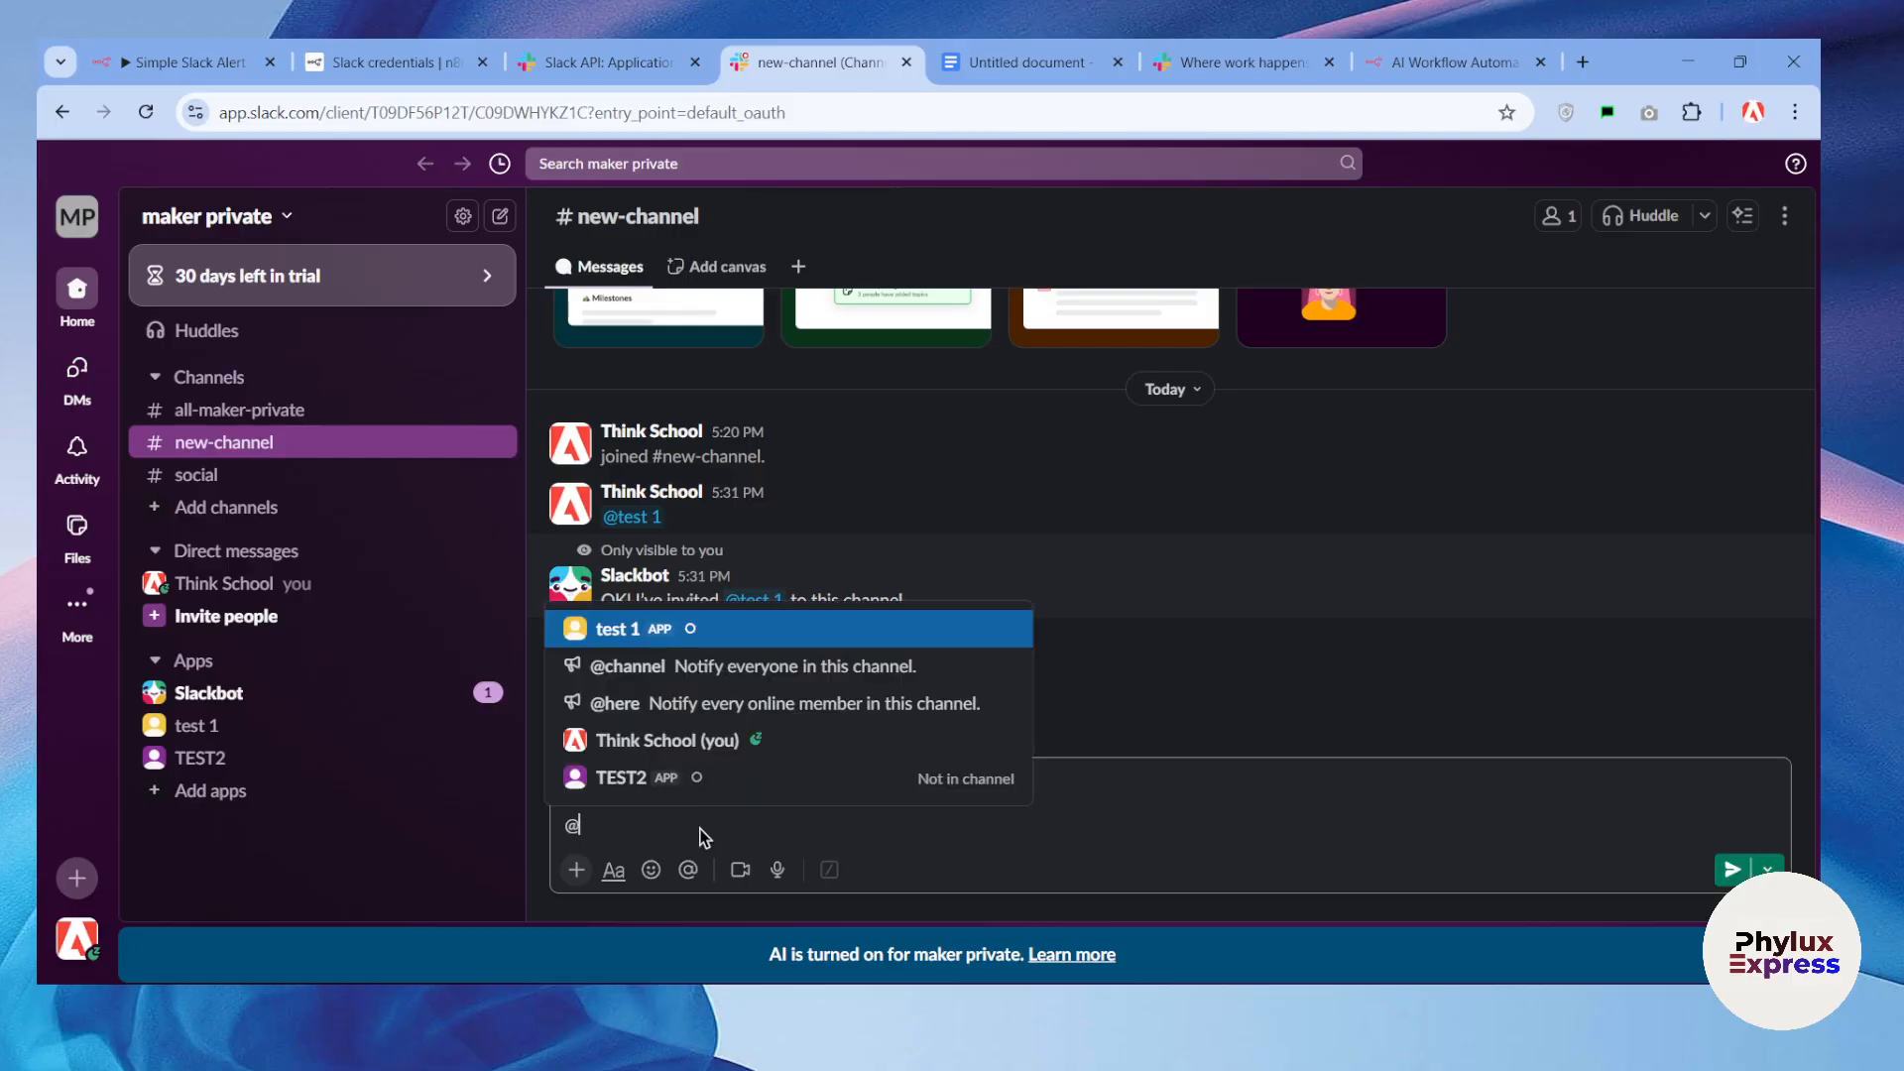
key(Down)
key(Down)
key(Down)
key(Down)
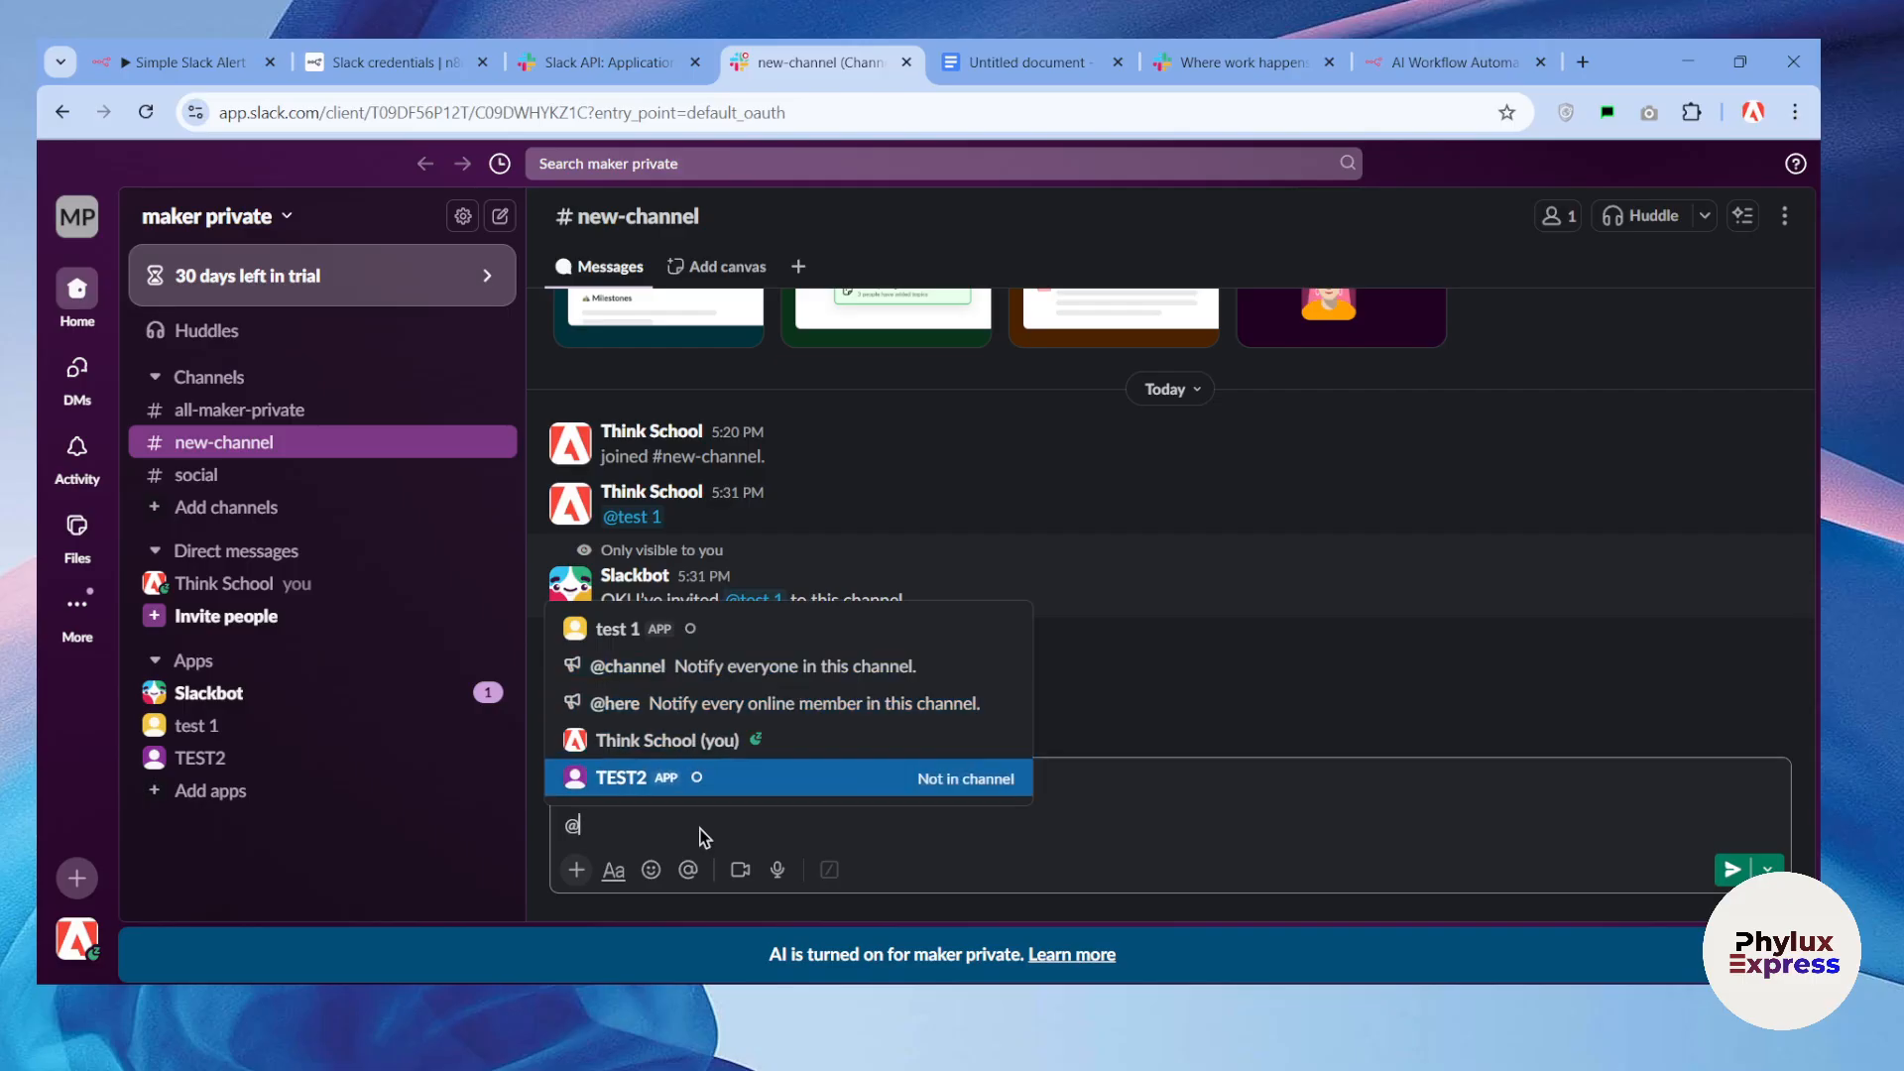
key(Return)
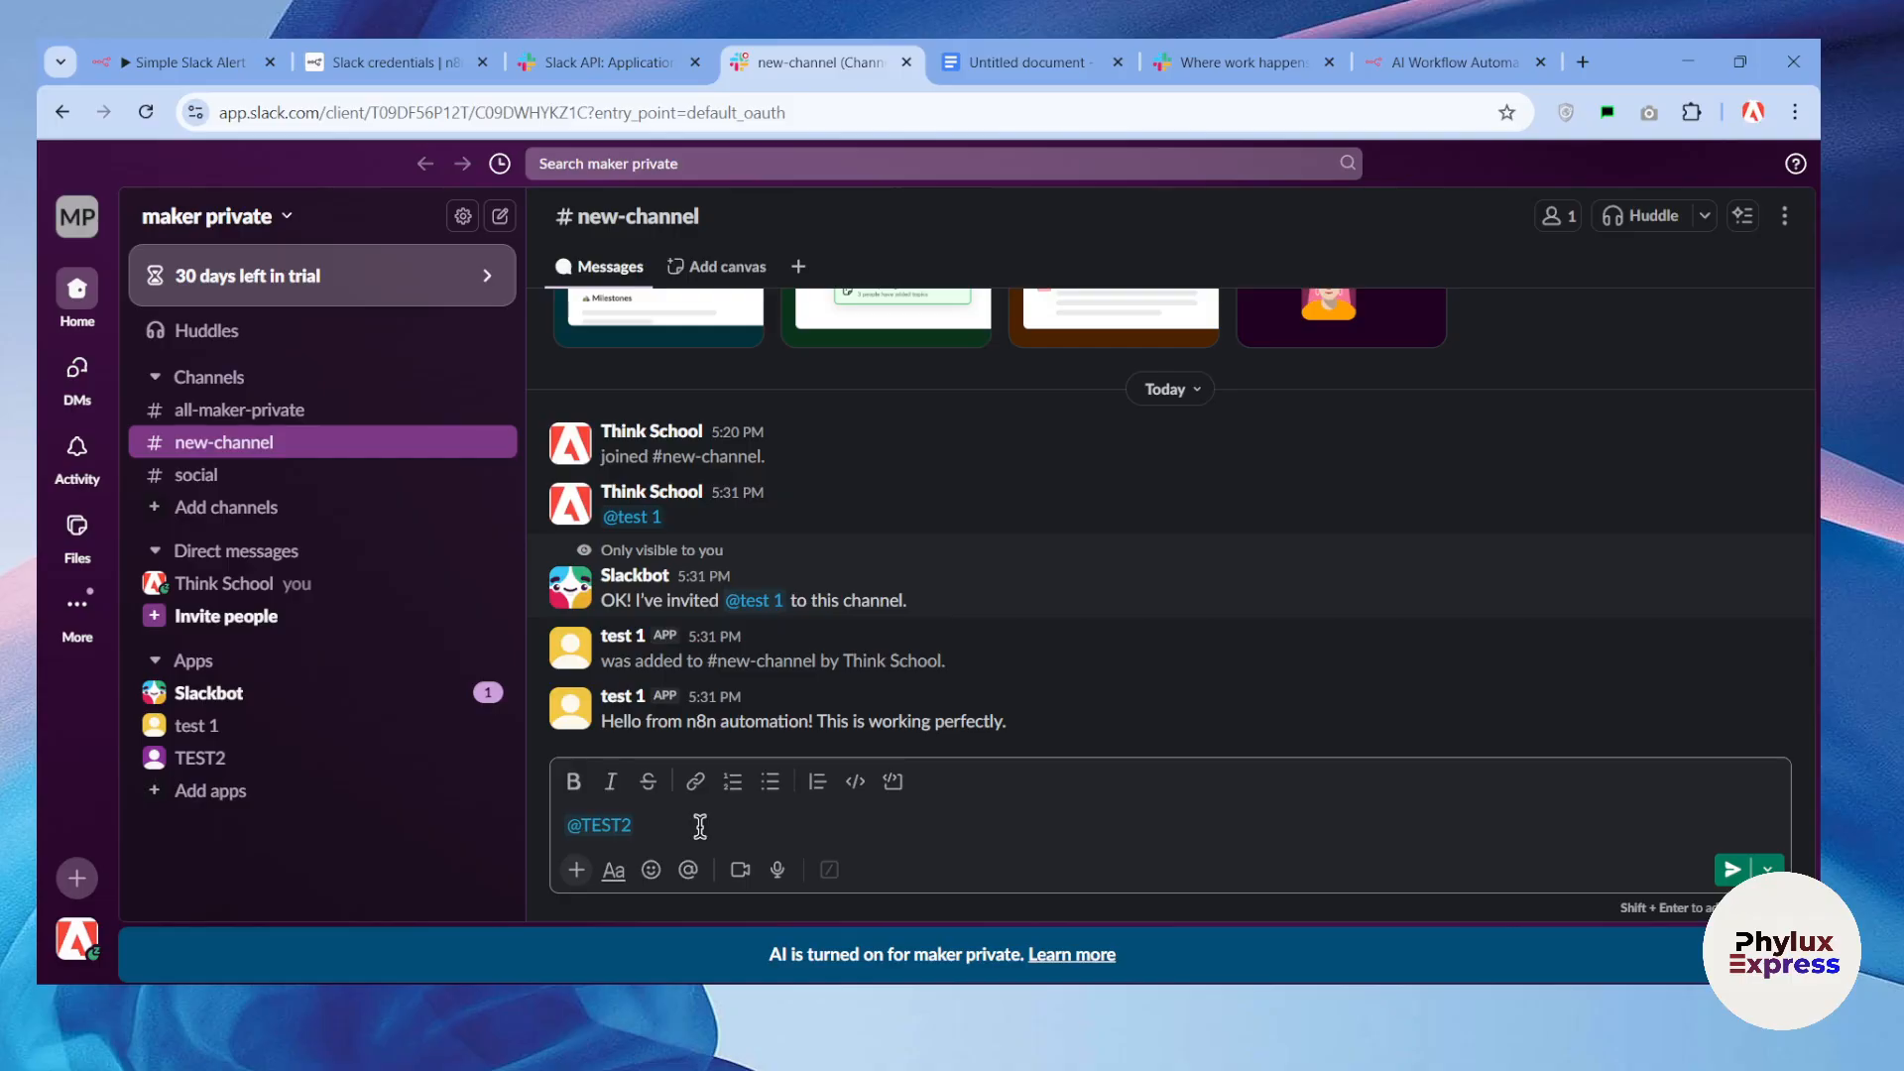
key(Return)
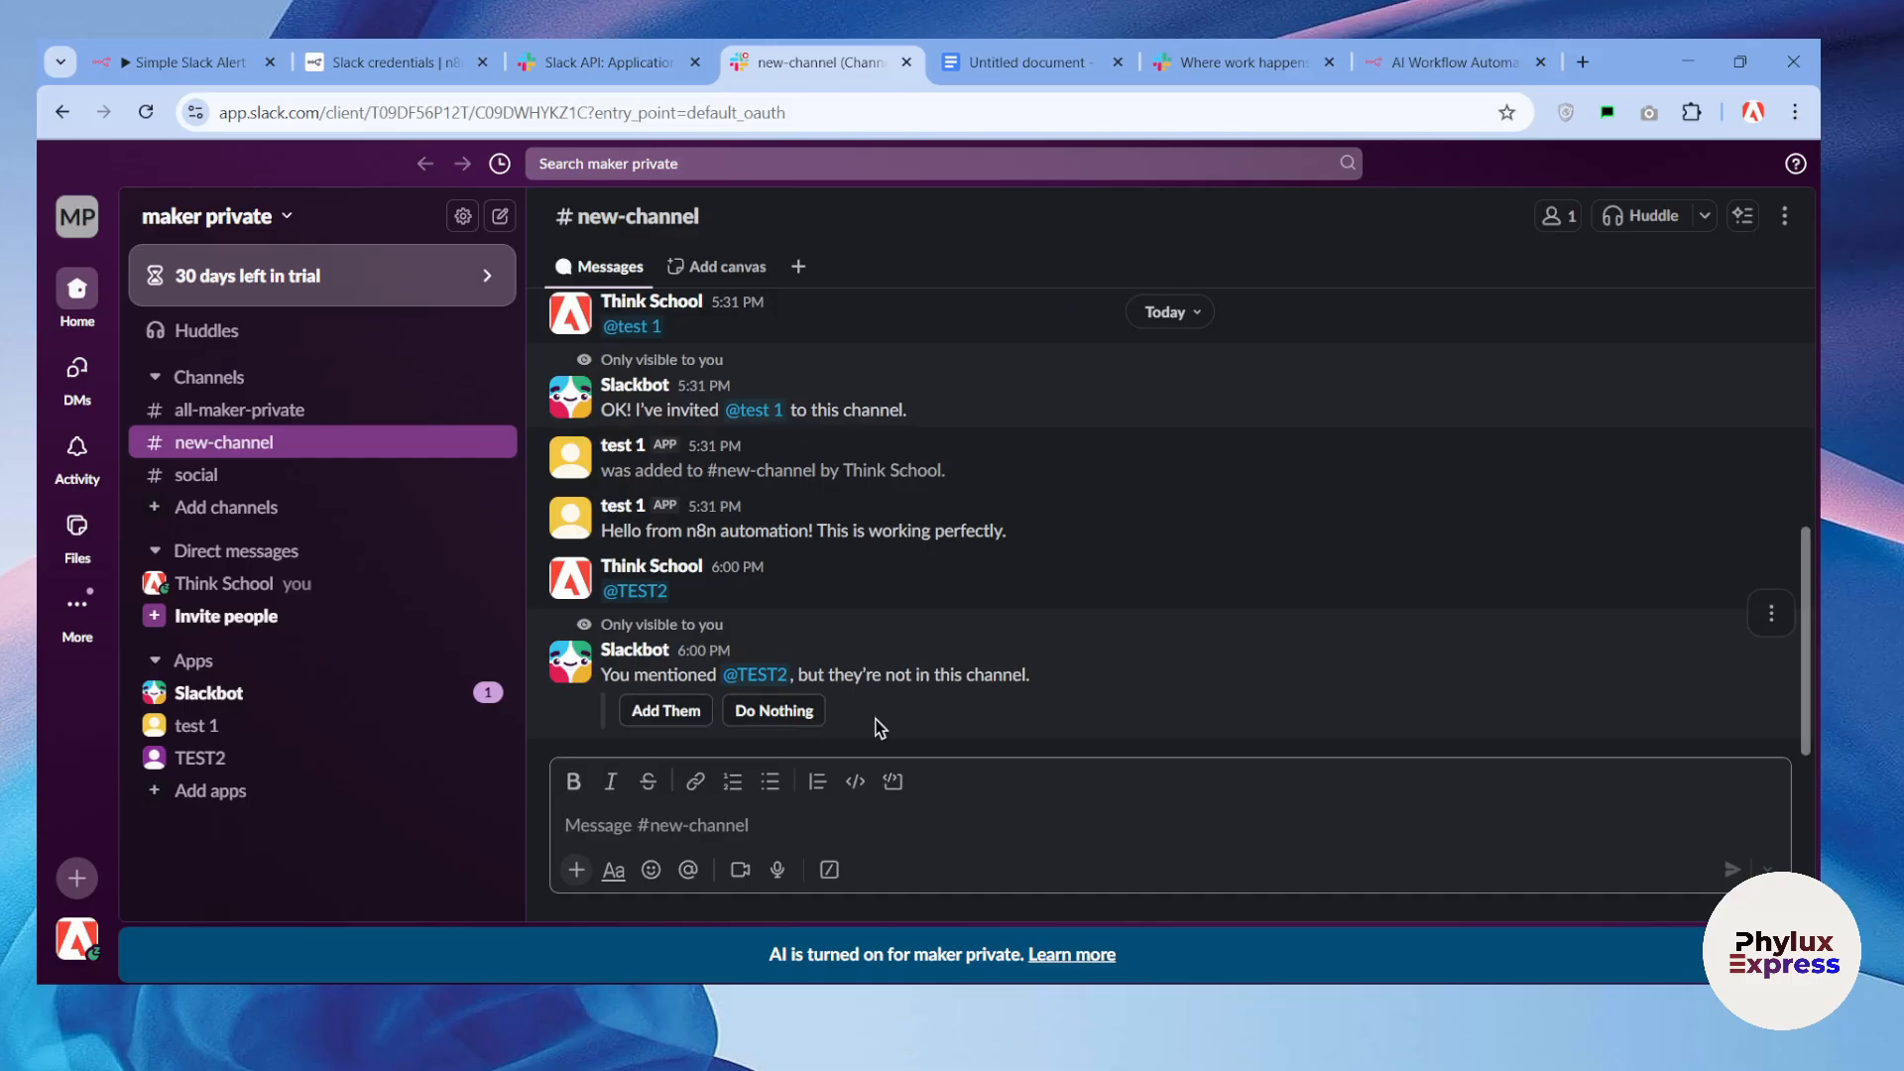
click(672, 710)
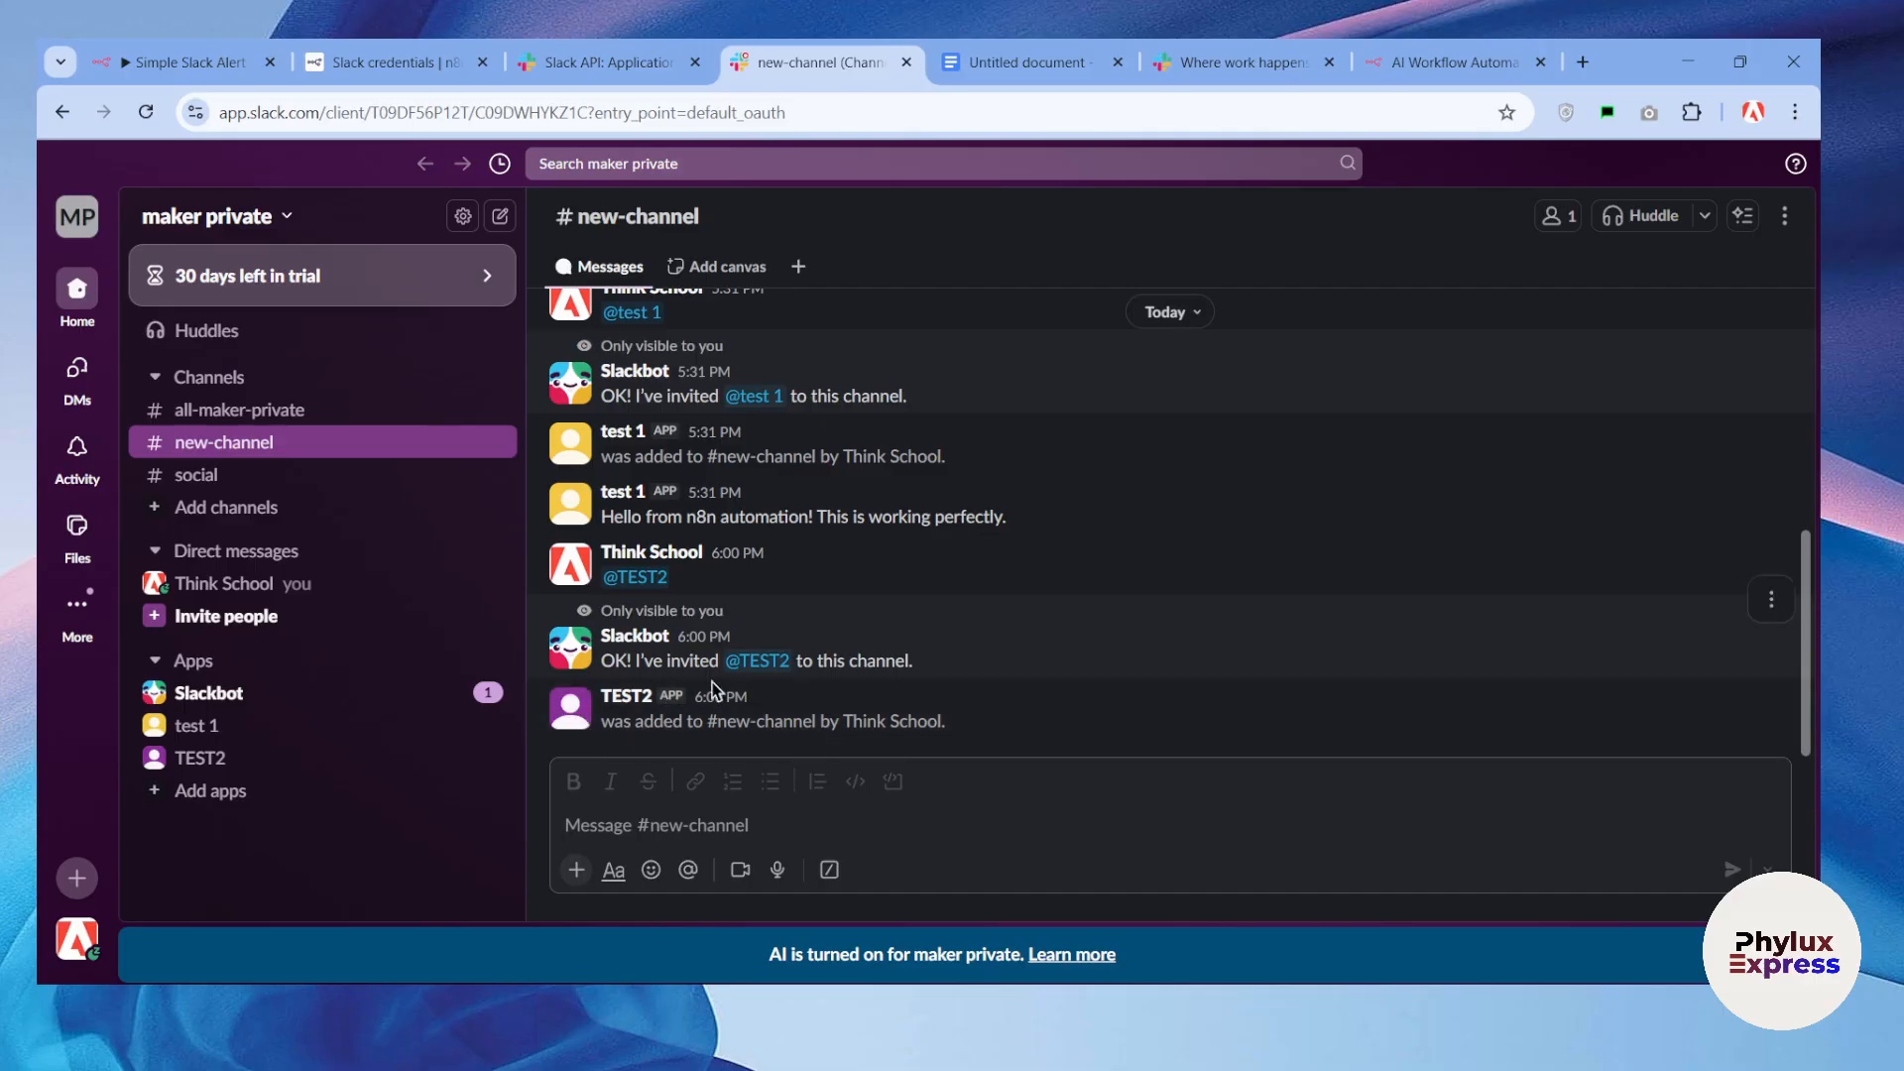
Step: Return to n8n, retry the Slack node's channel list, close the node, and reload the workflow page
click(229, 57)
click(1032, 624)
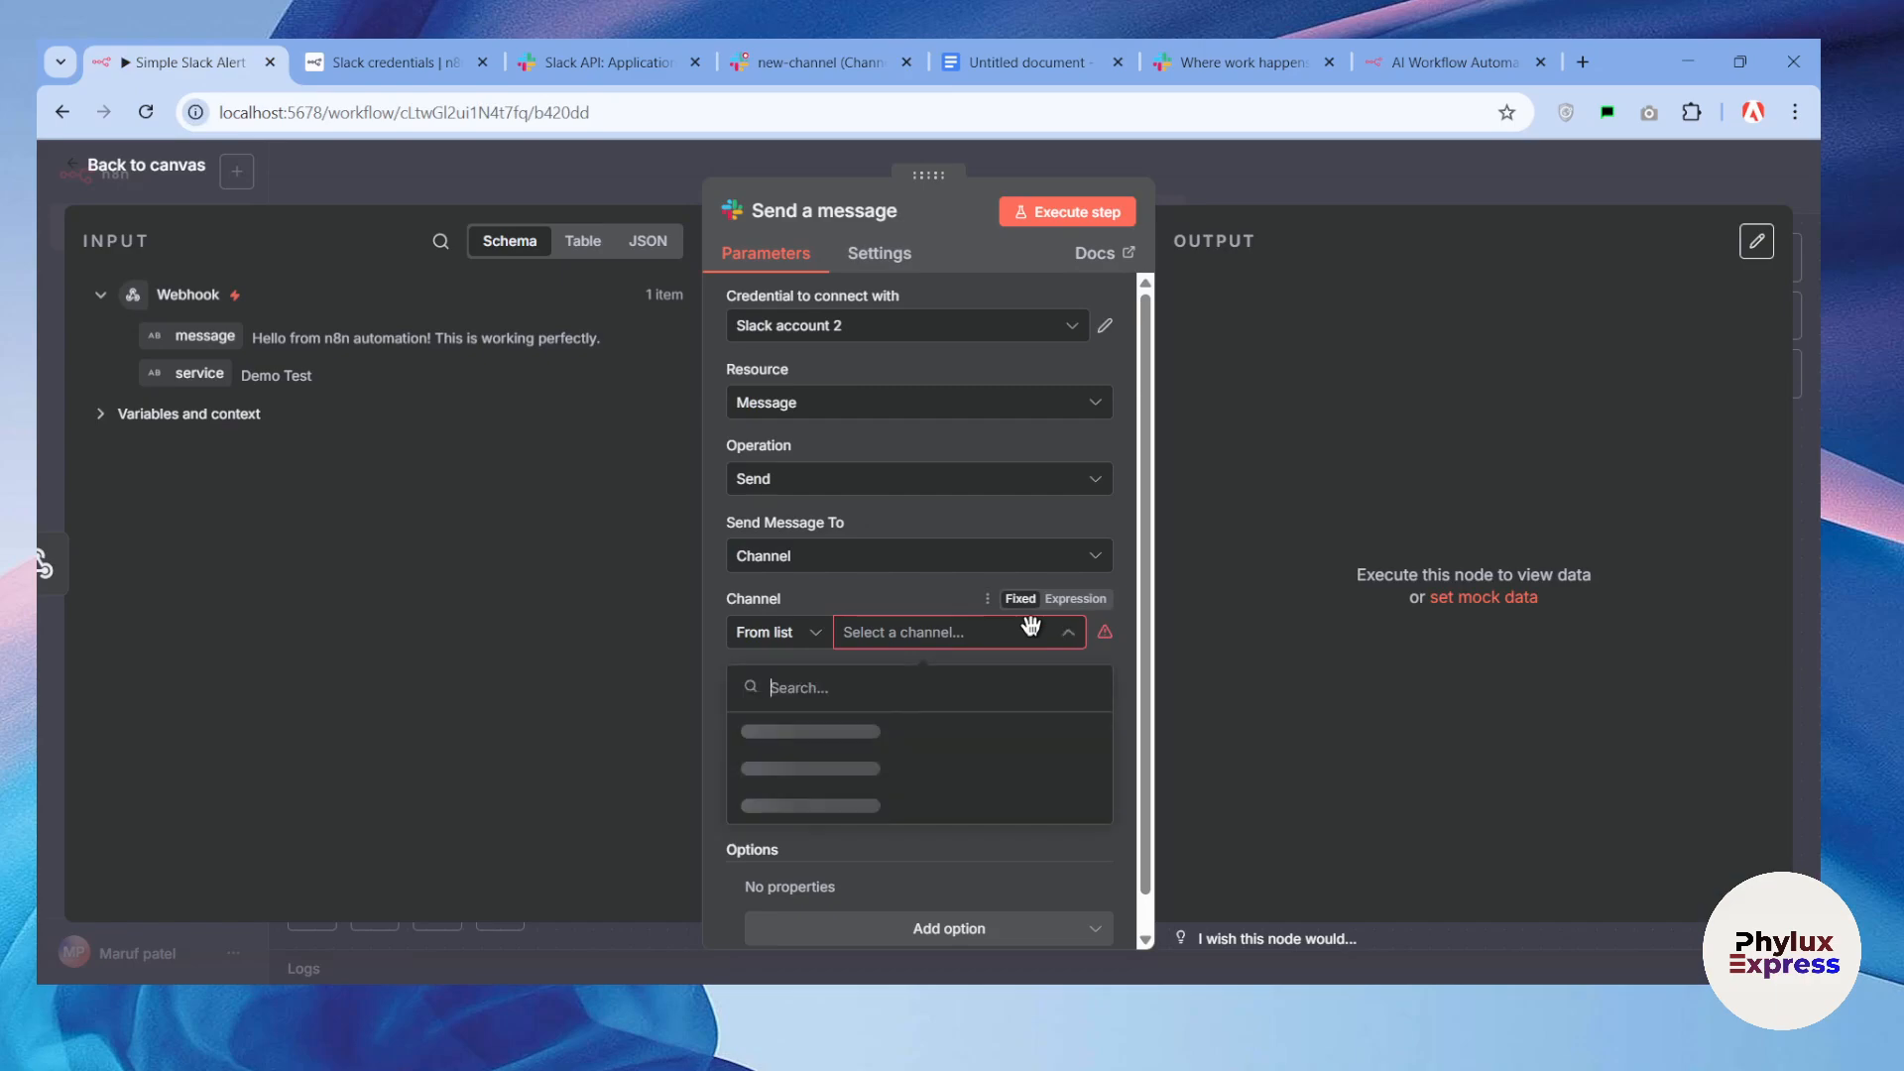
click(1286, 179)
click(1286, 179)
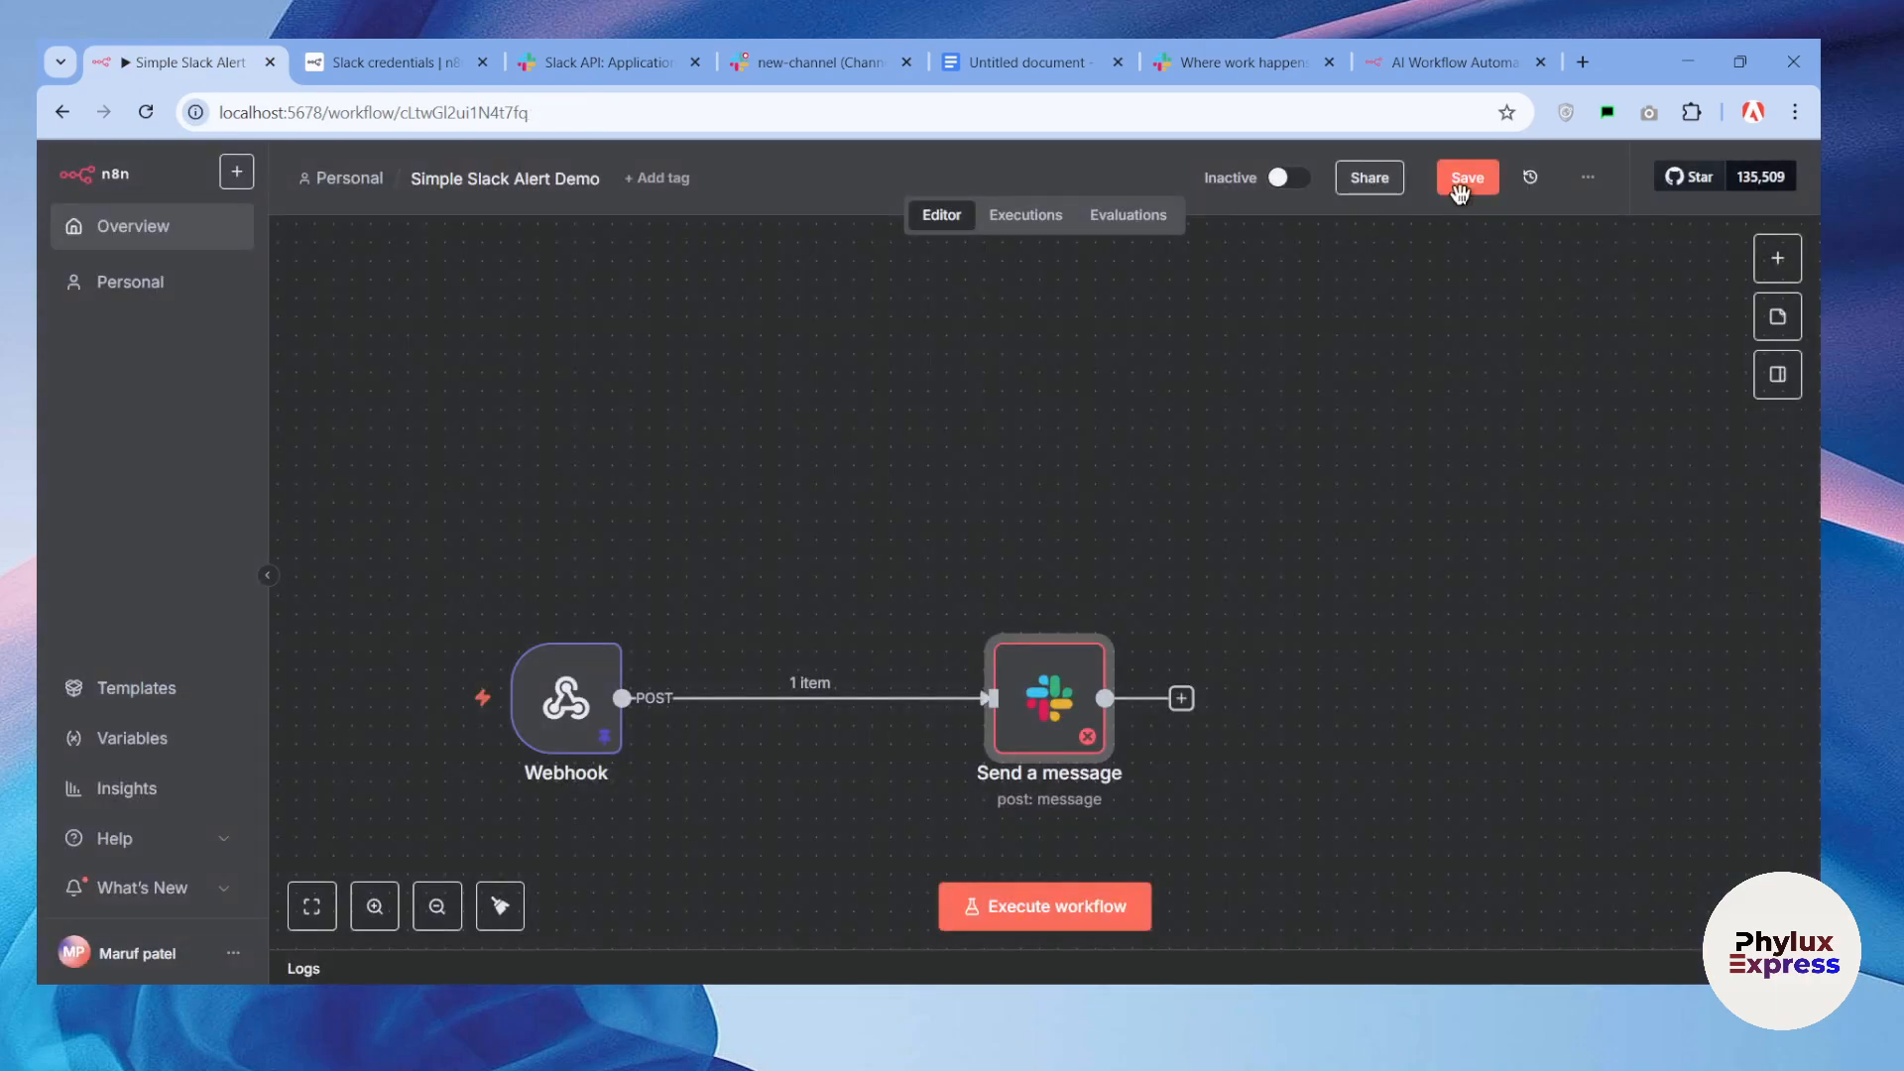
click(146, 113)
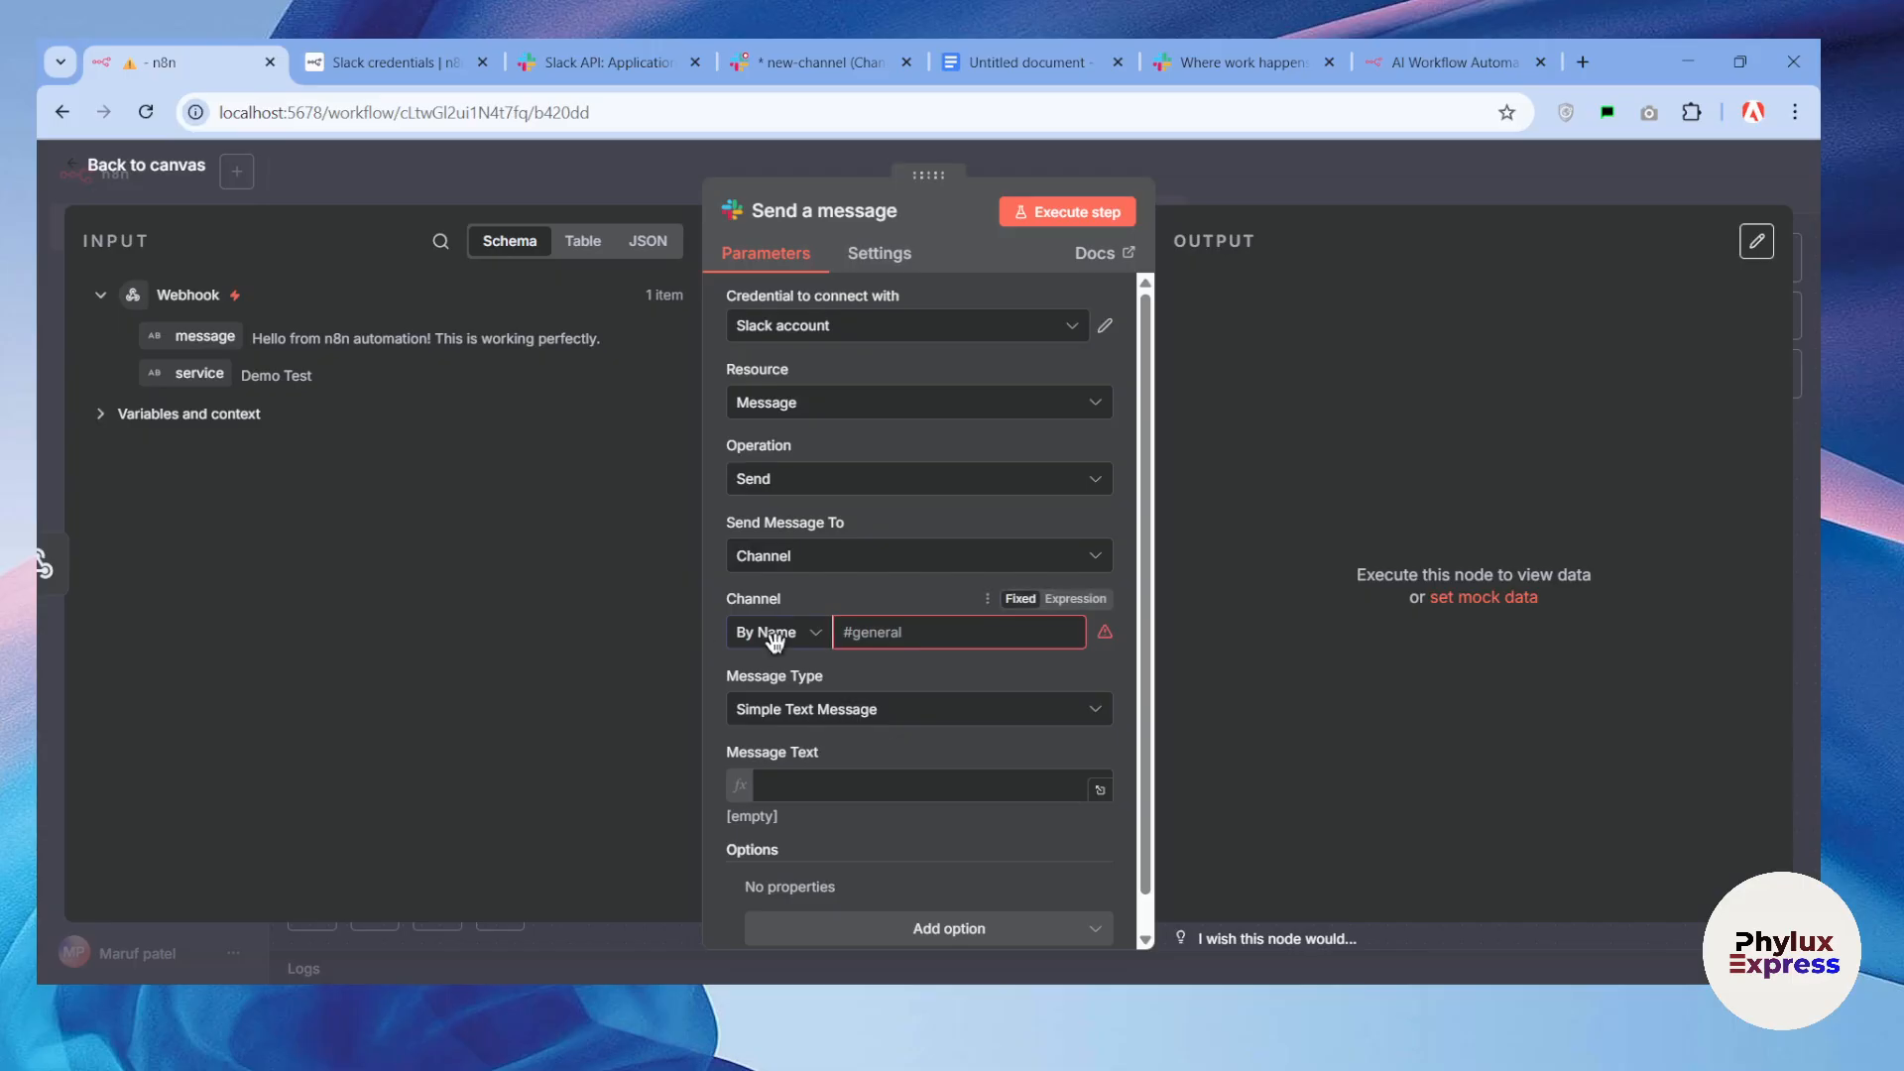
Step: Specify the Slack node's channel by name as new-channel, checking the name in Slack, and choose Simple Text Message as the message type
click(776, 632)
click(888, 632)
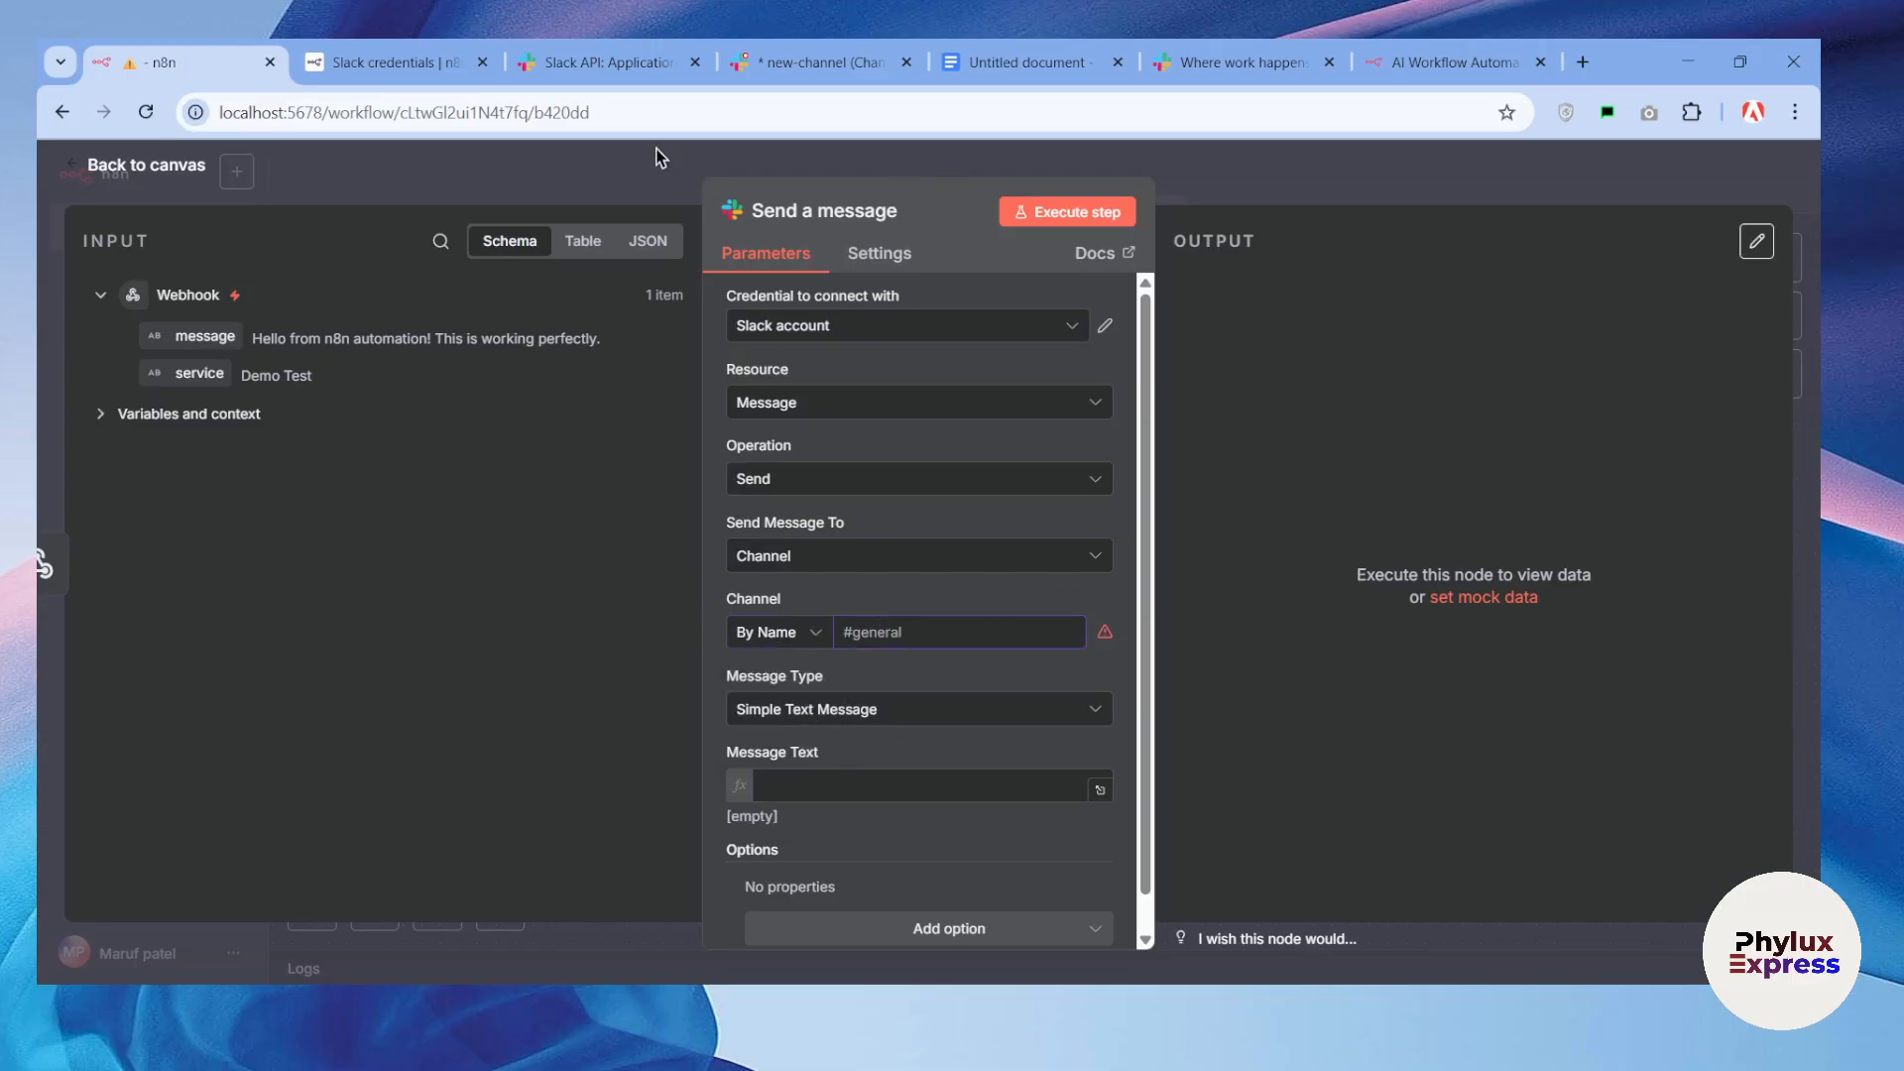
click(802, 55)
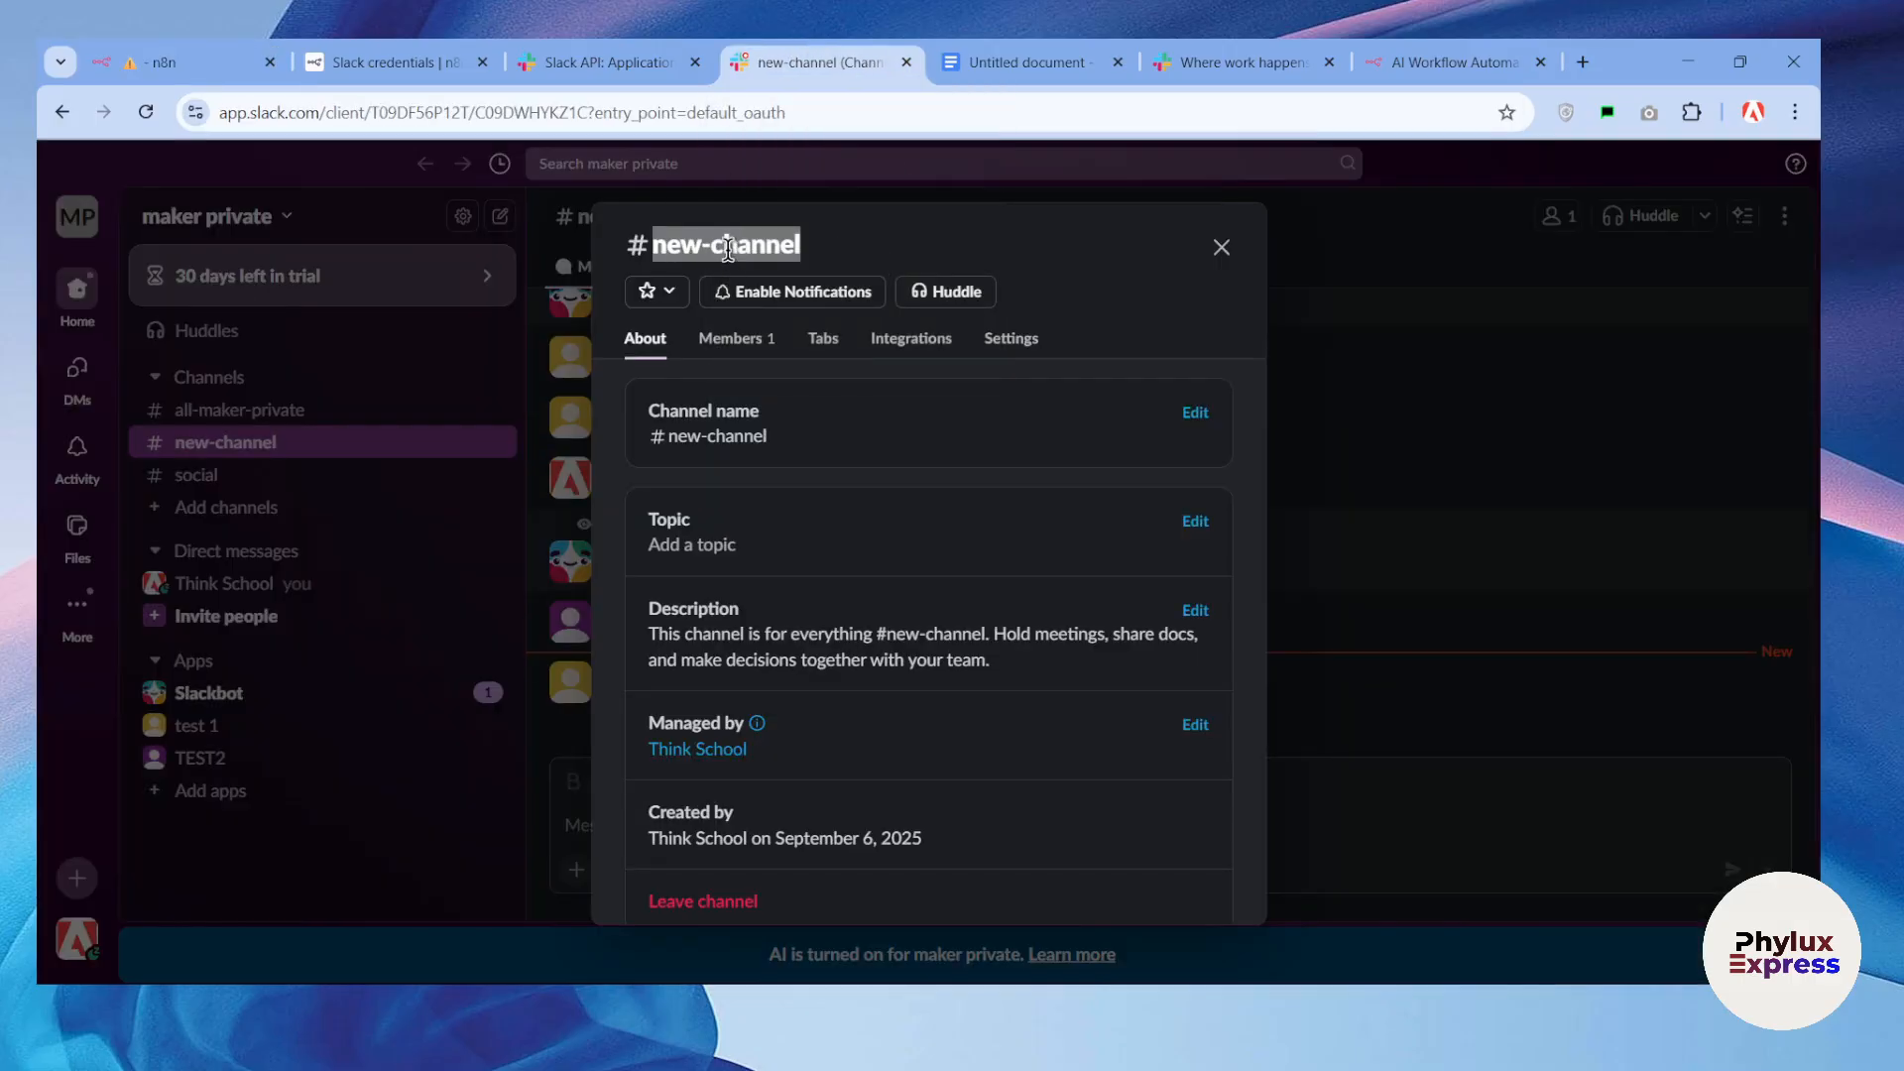
click(188, 61)
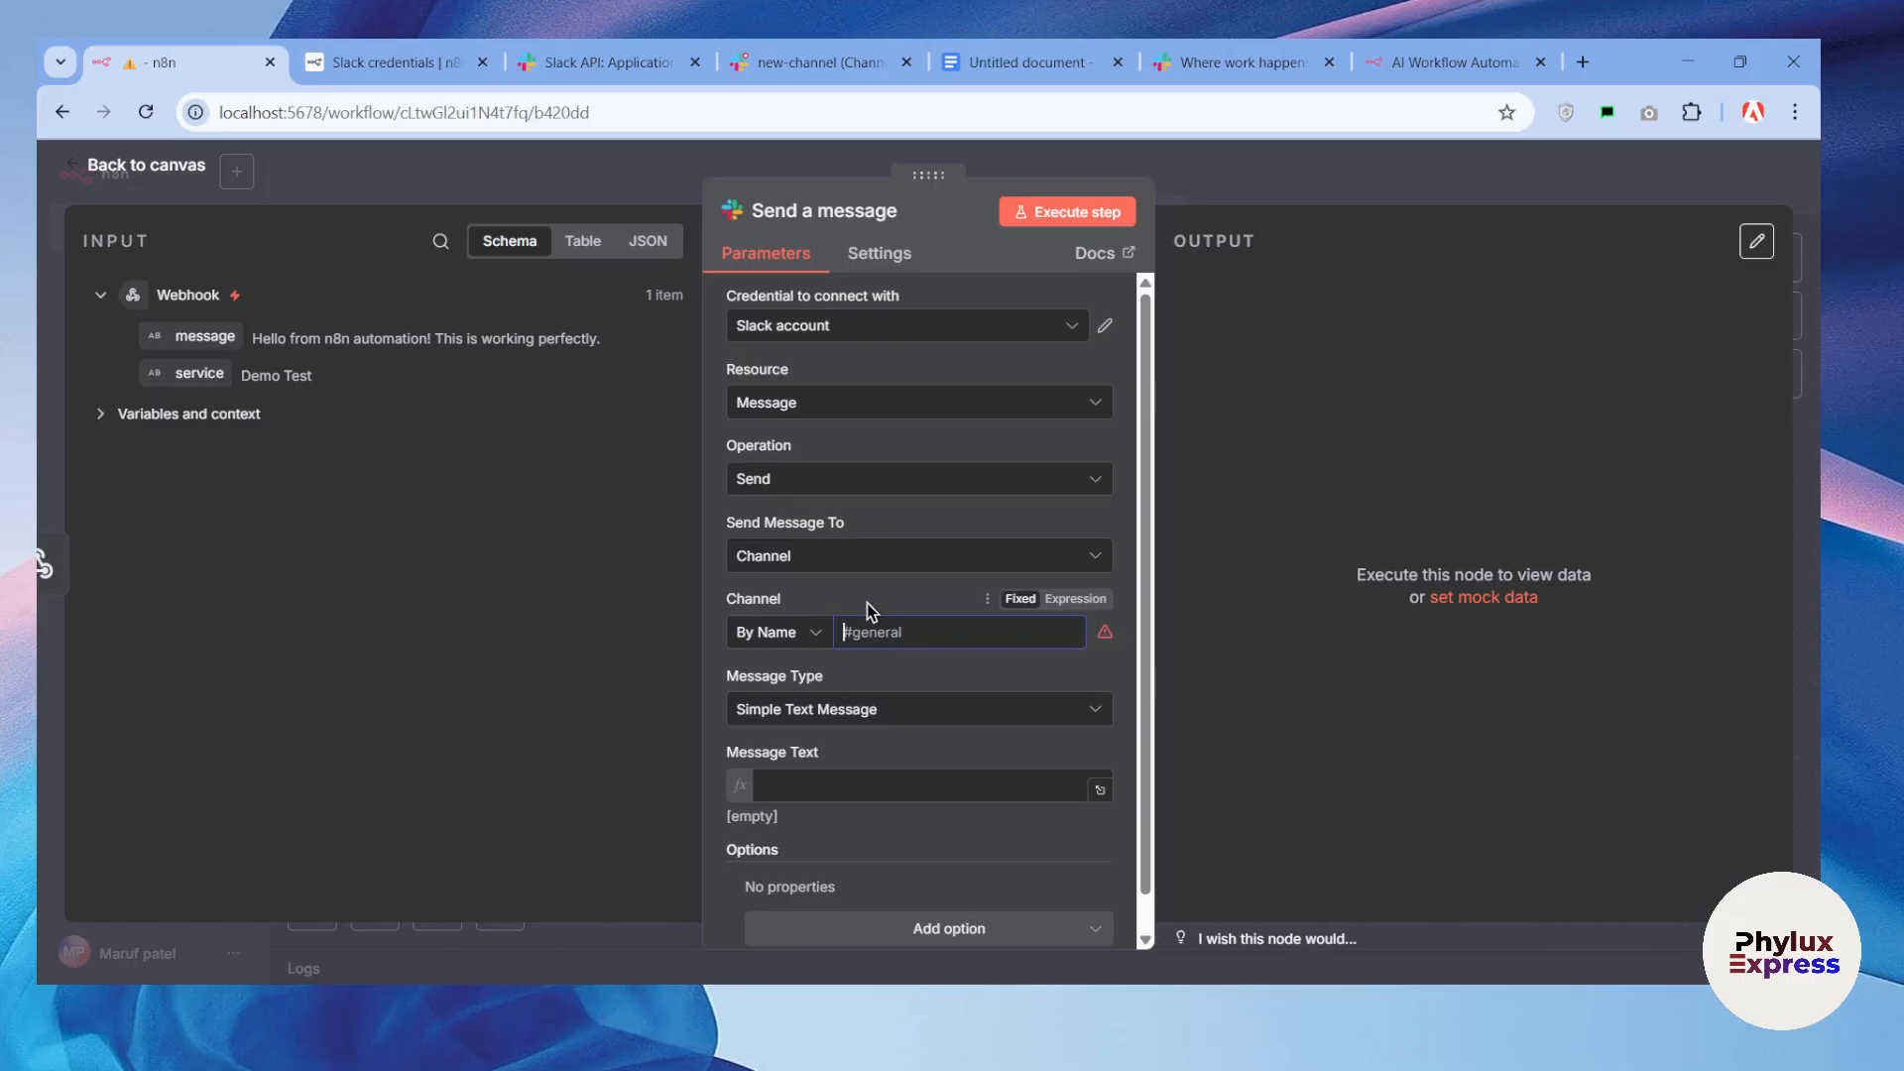
text(new-channel)
click(859, 717)
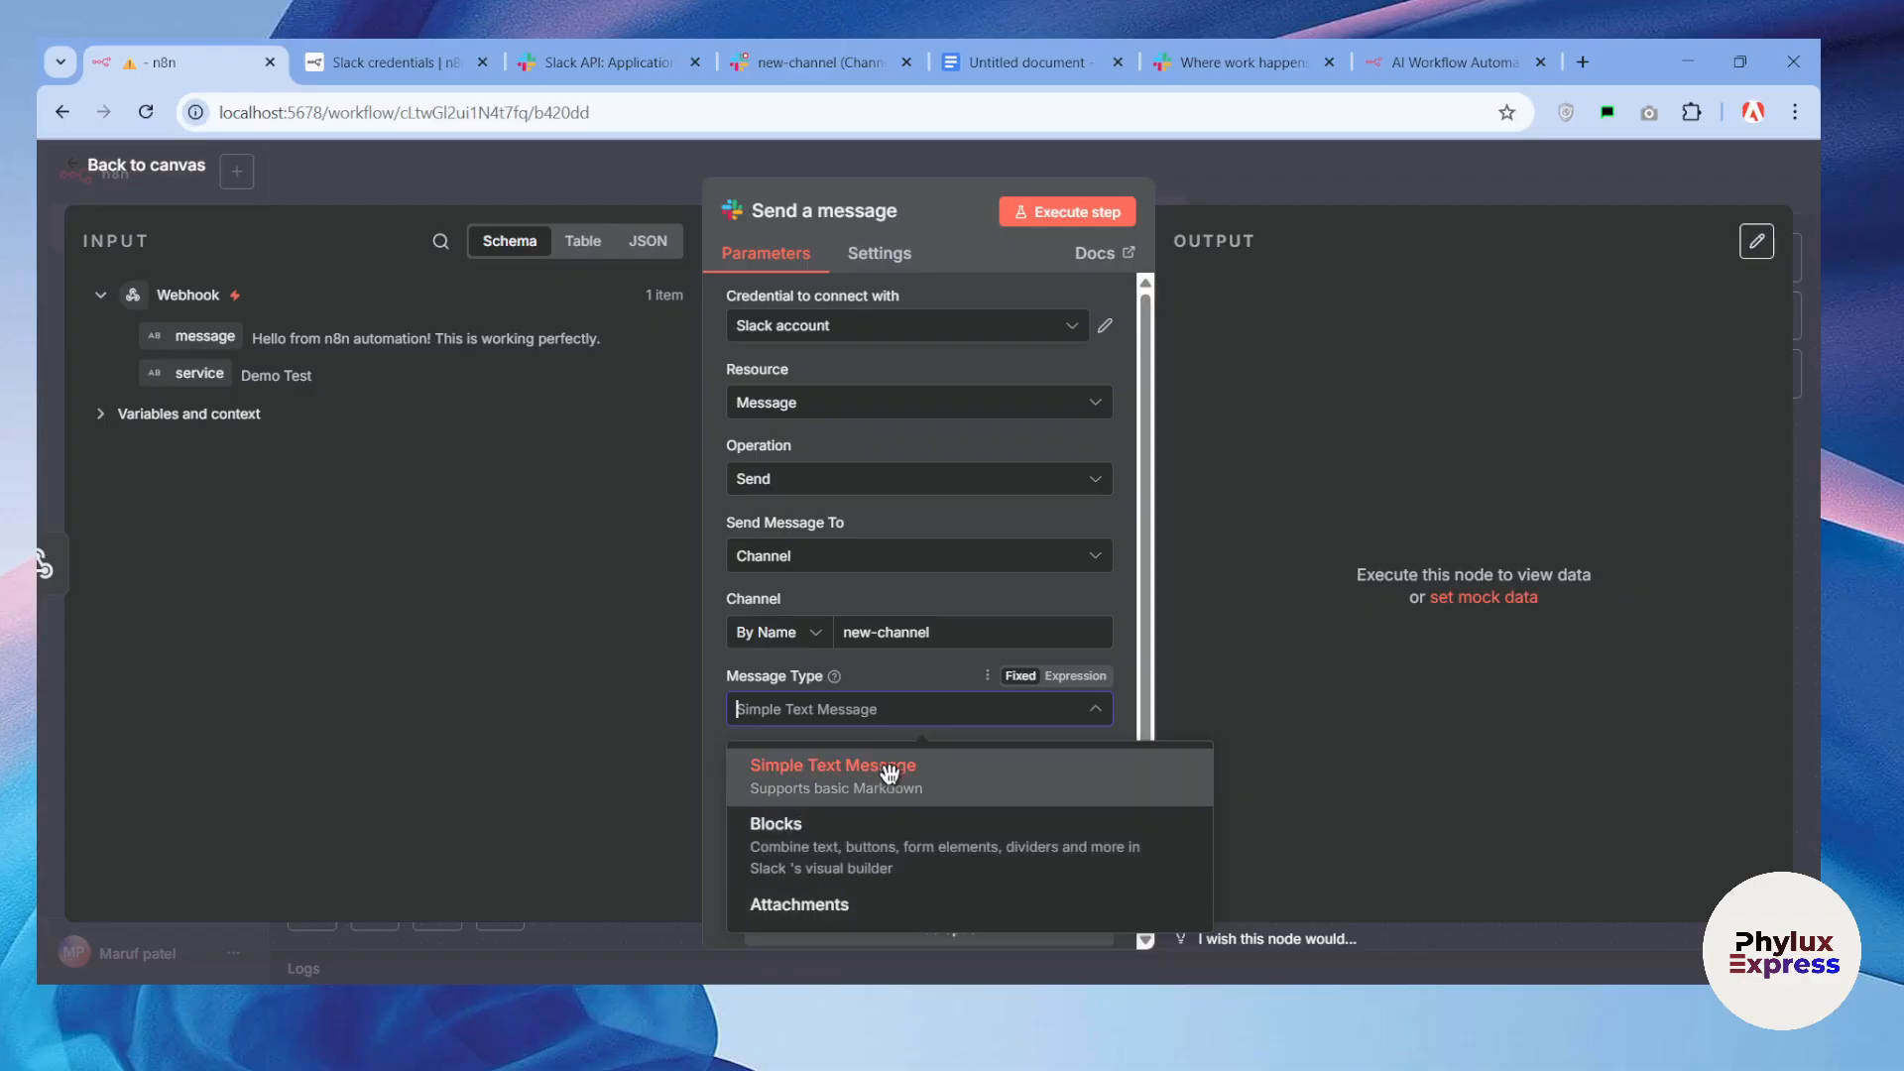
click(1041, 788)
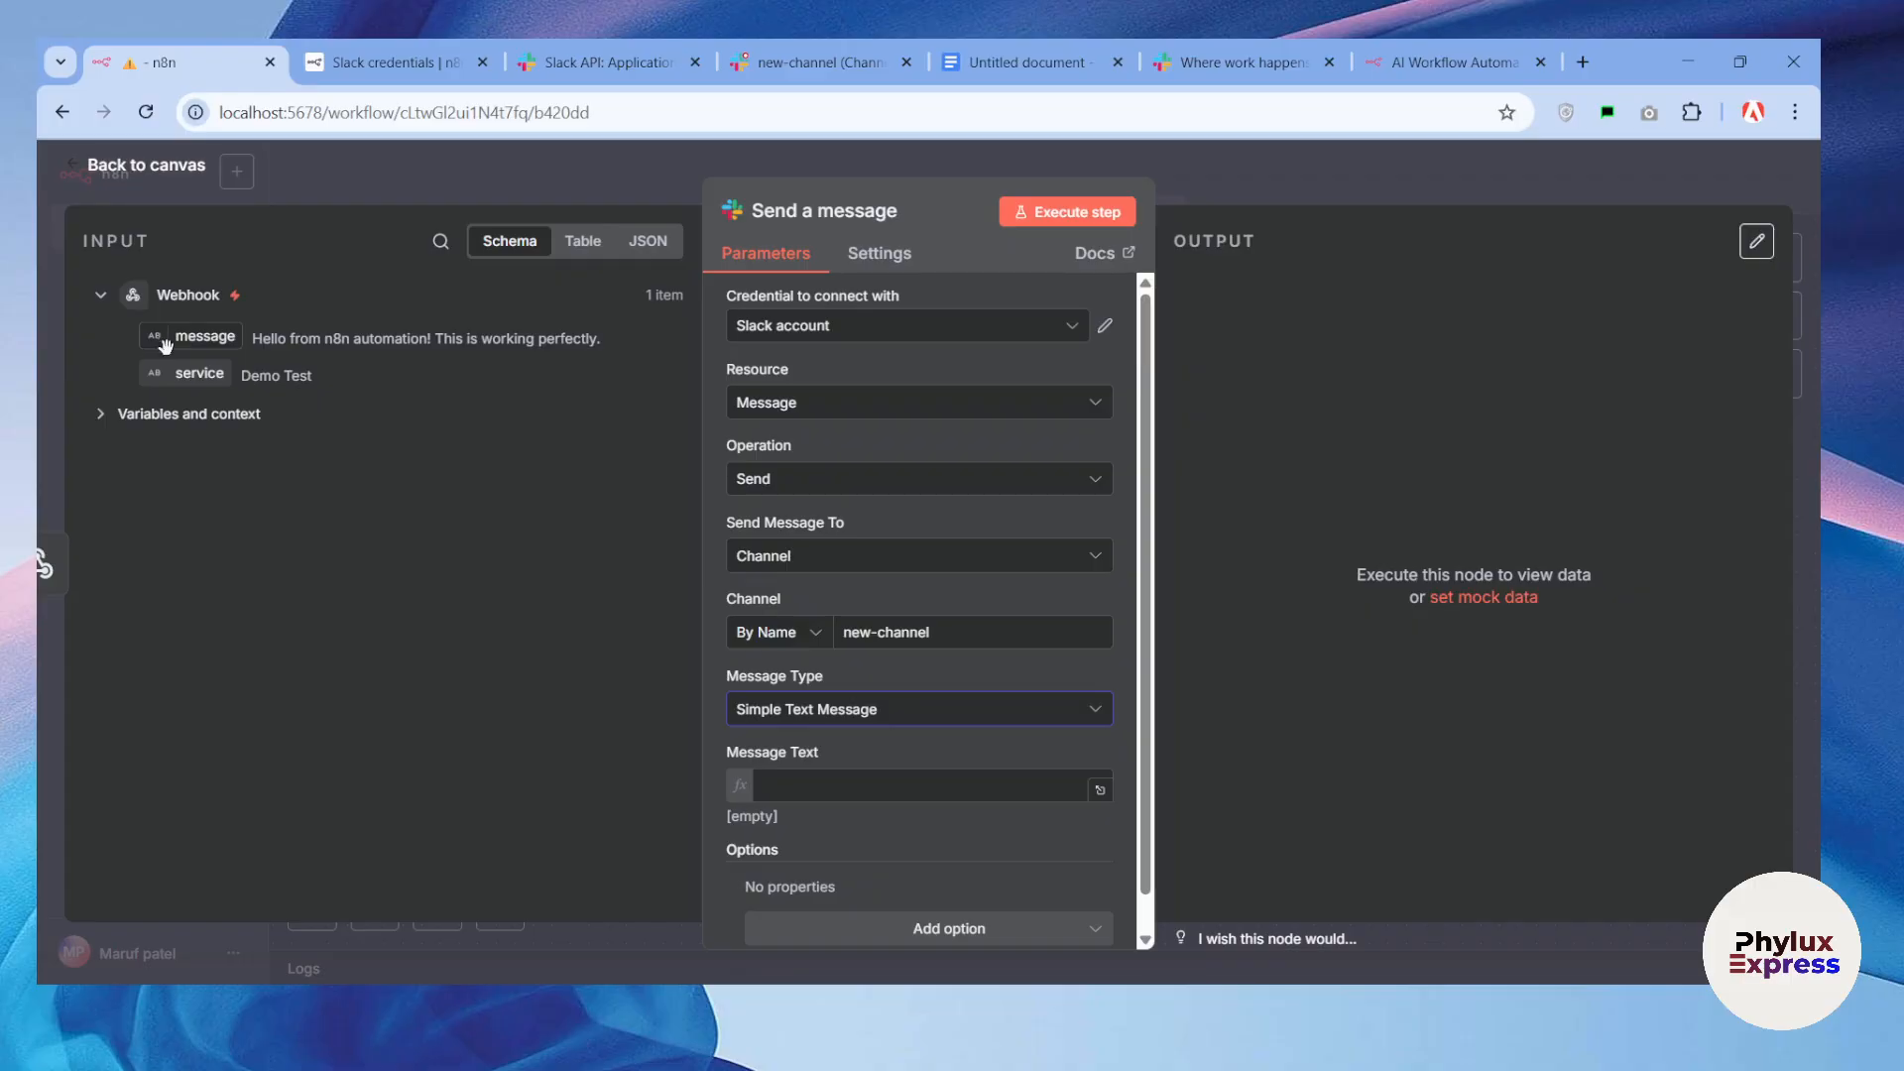
Step: Map the webhook's message field into the Slack node's Message Text as {{ $json.message }} and execute the node
drag(167, 344, 890, 791)
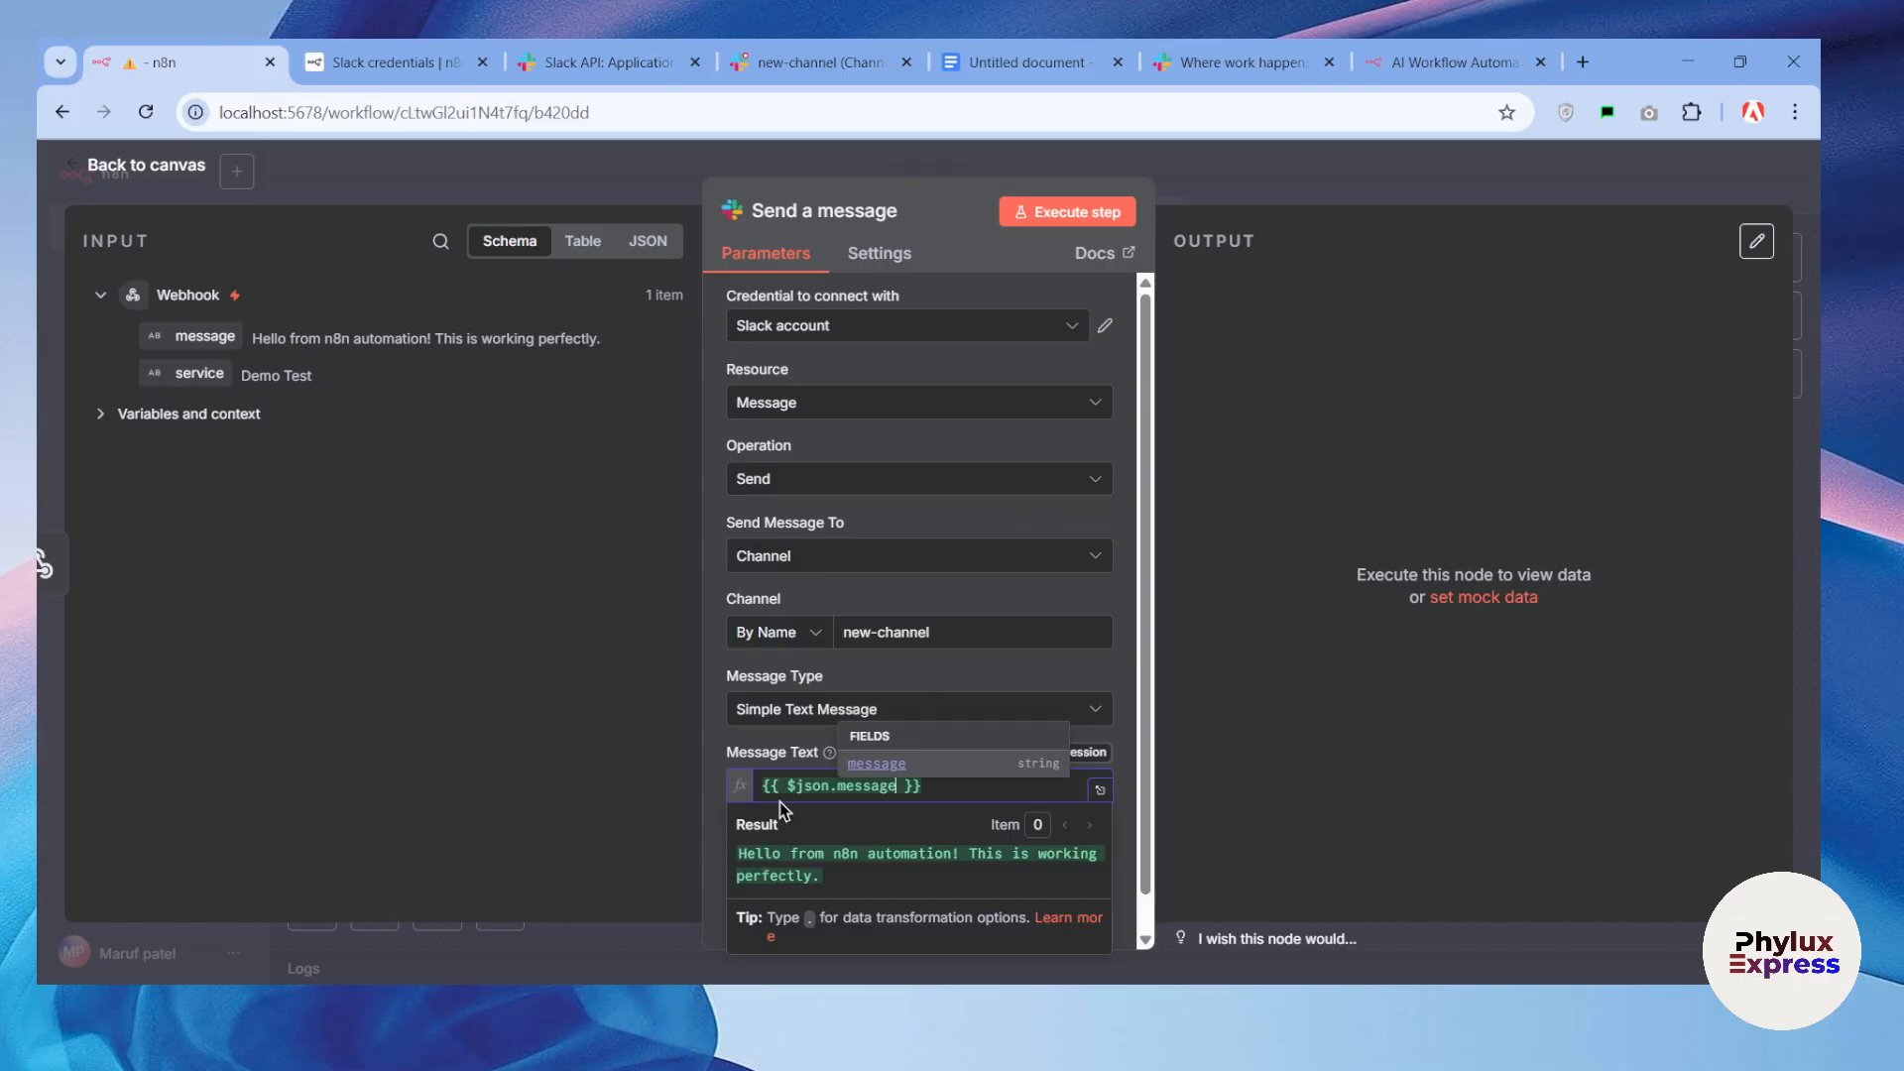
click(765, 762)
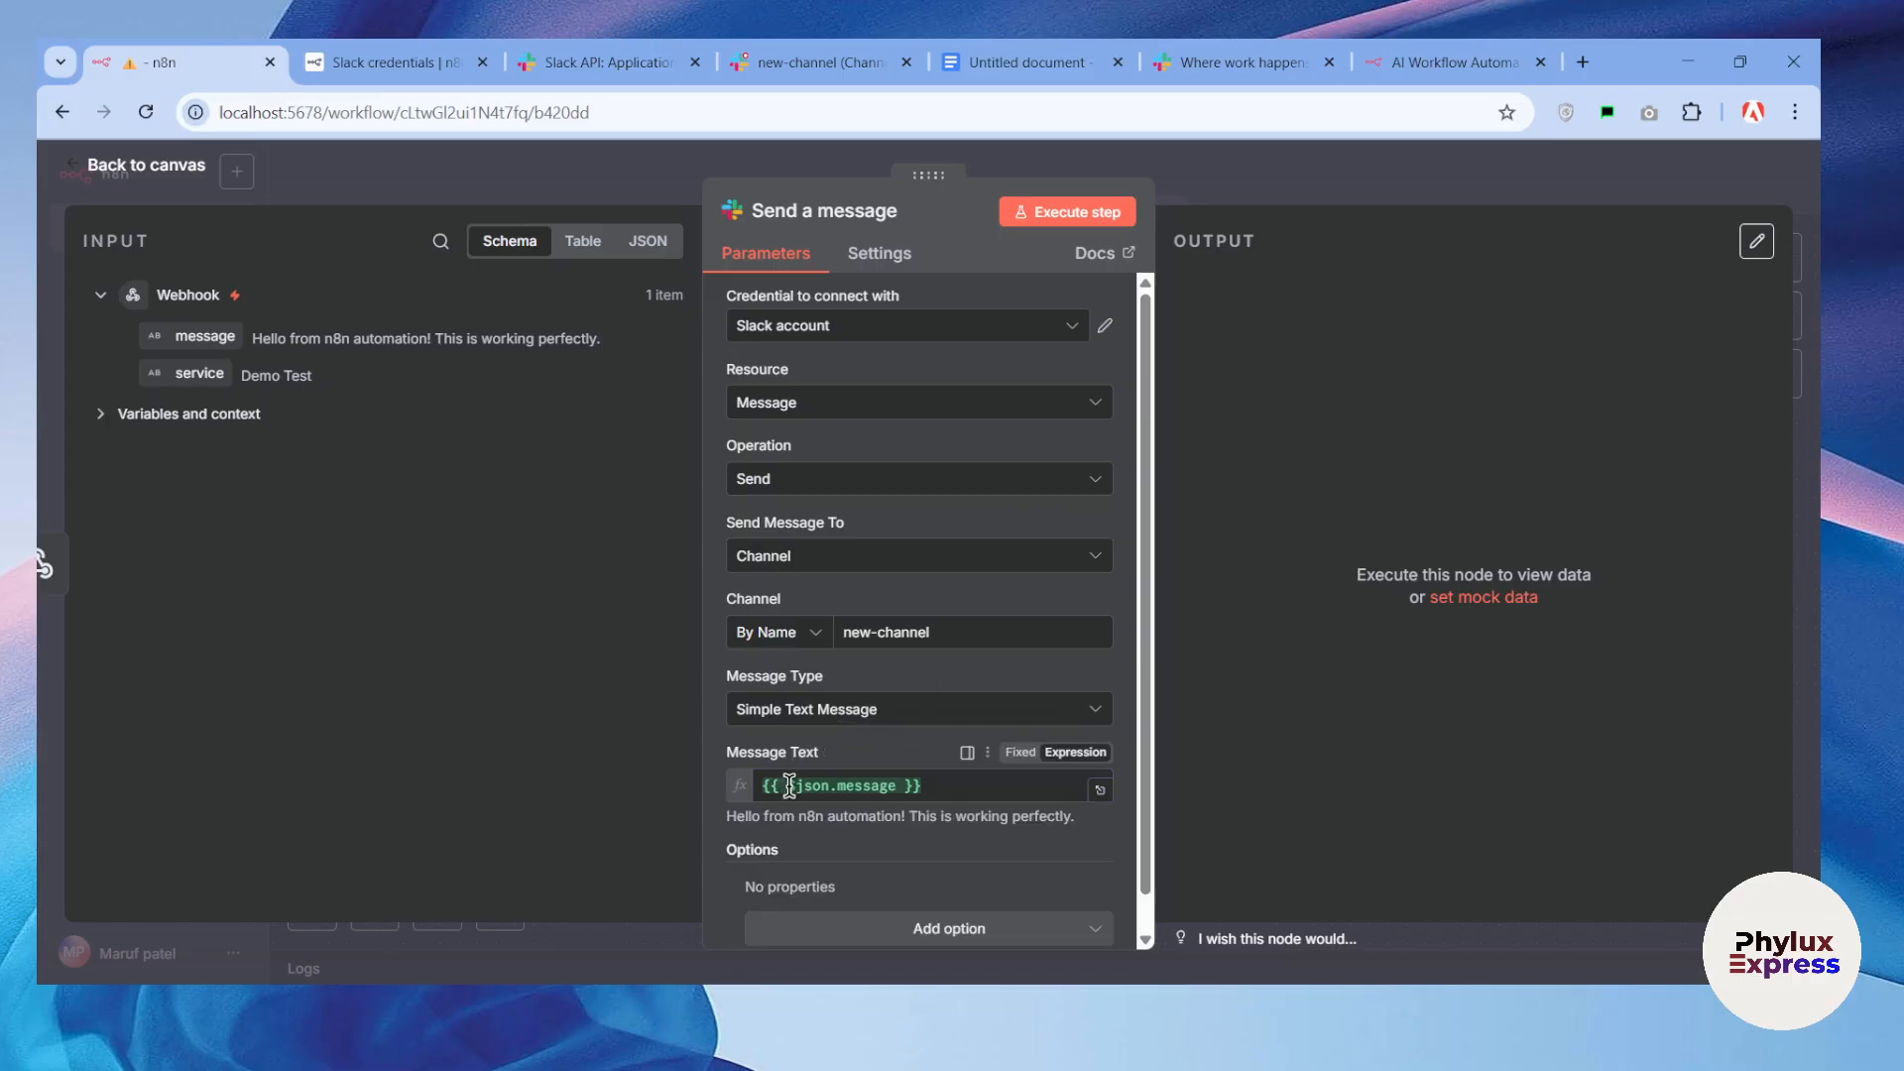
click(1061, 212)
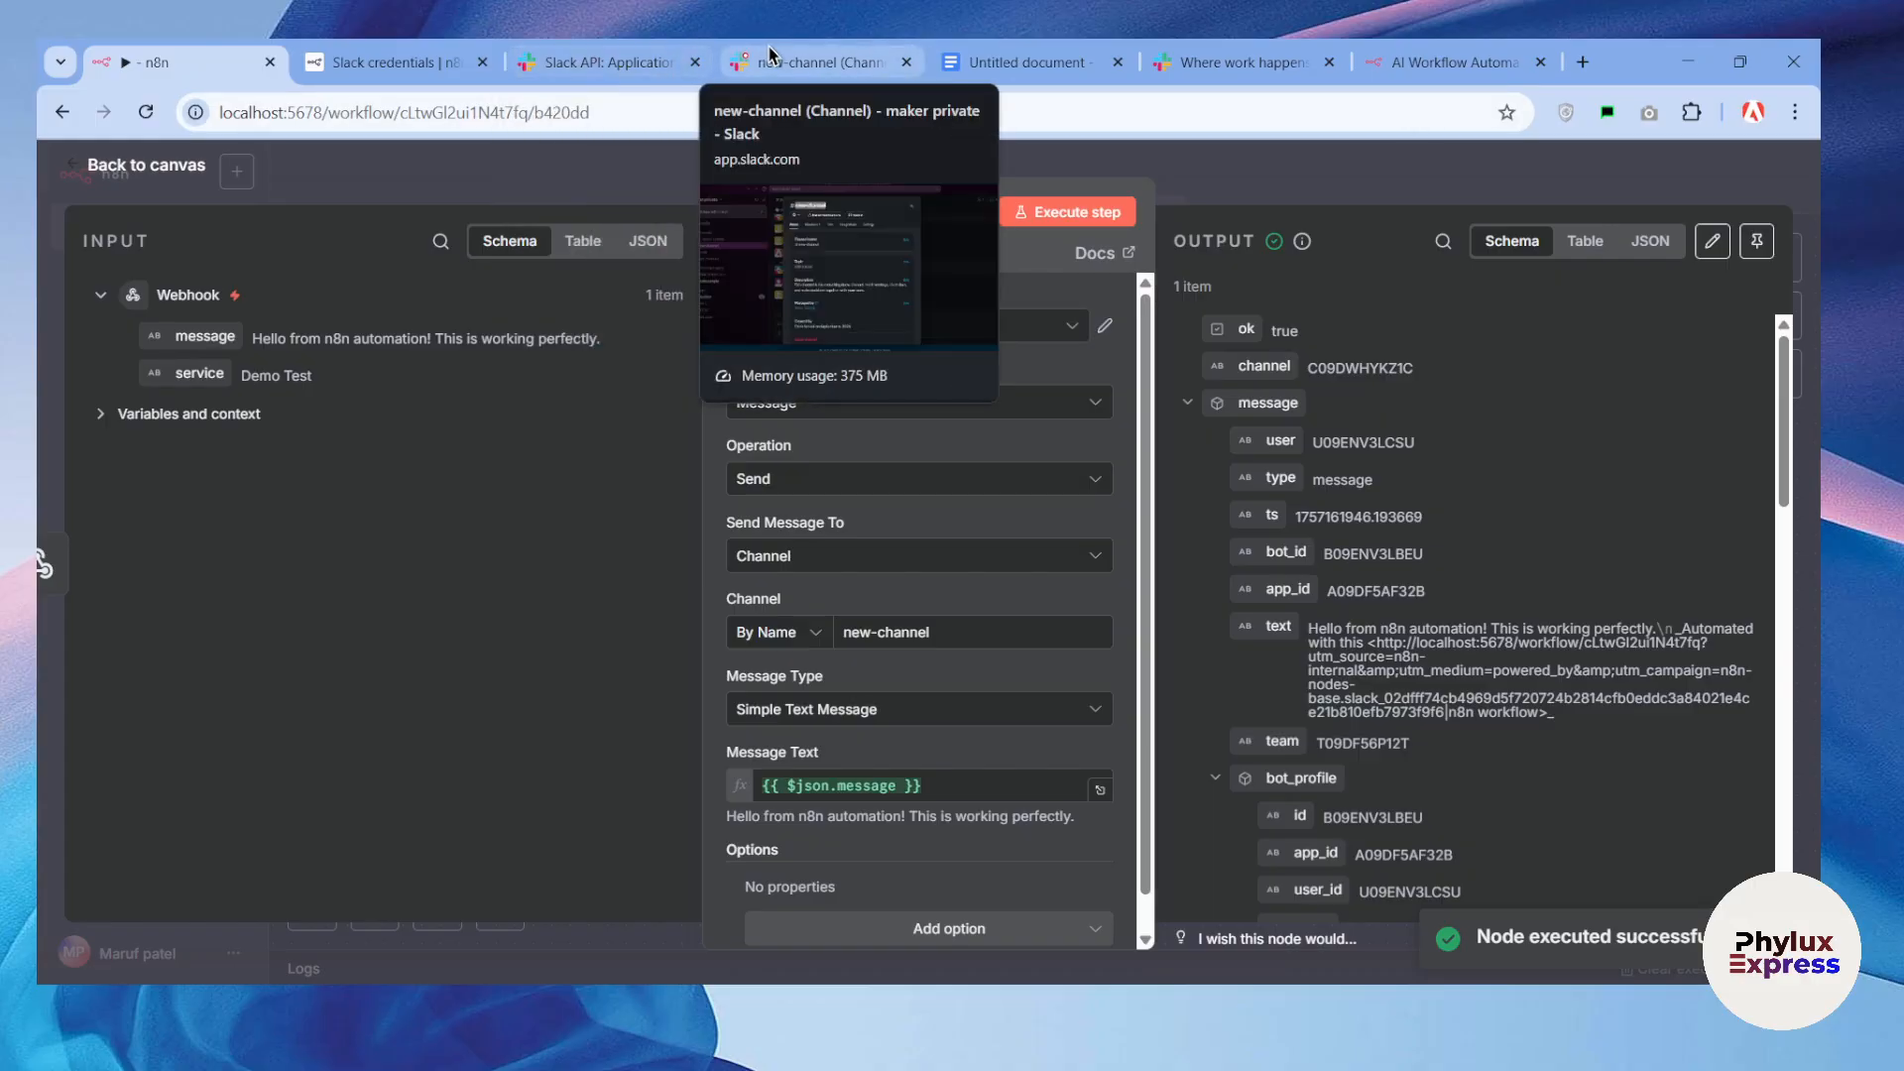
Step: Switch to Slack and check new-channel for the latest message posted by the n8n workflow
click(739, 50)
click(1218, 247)
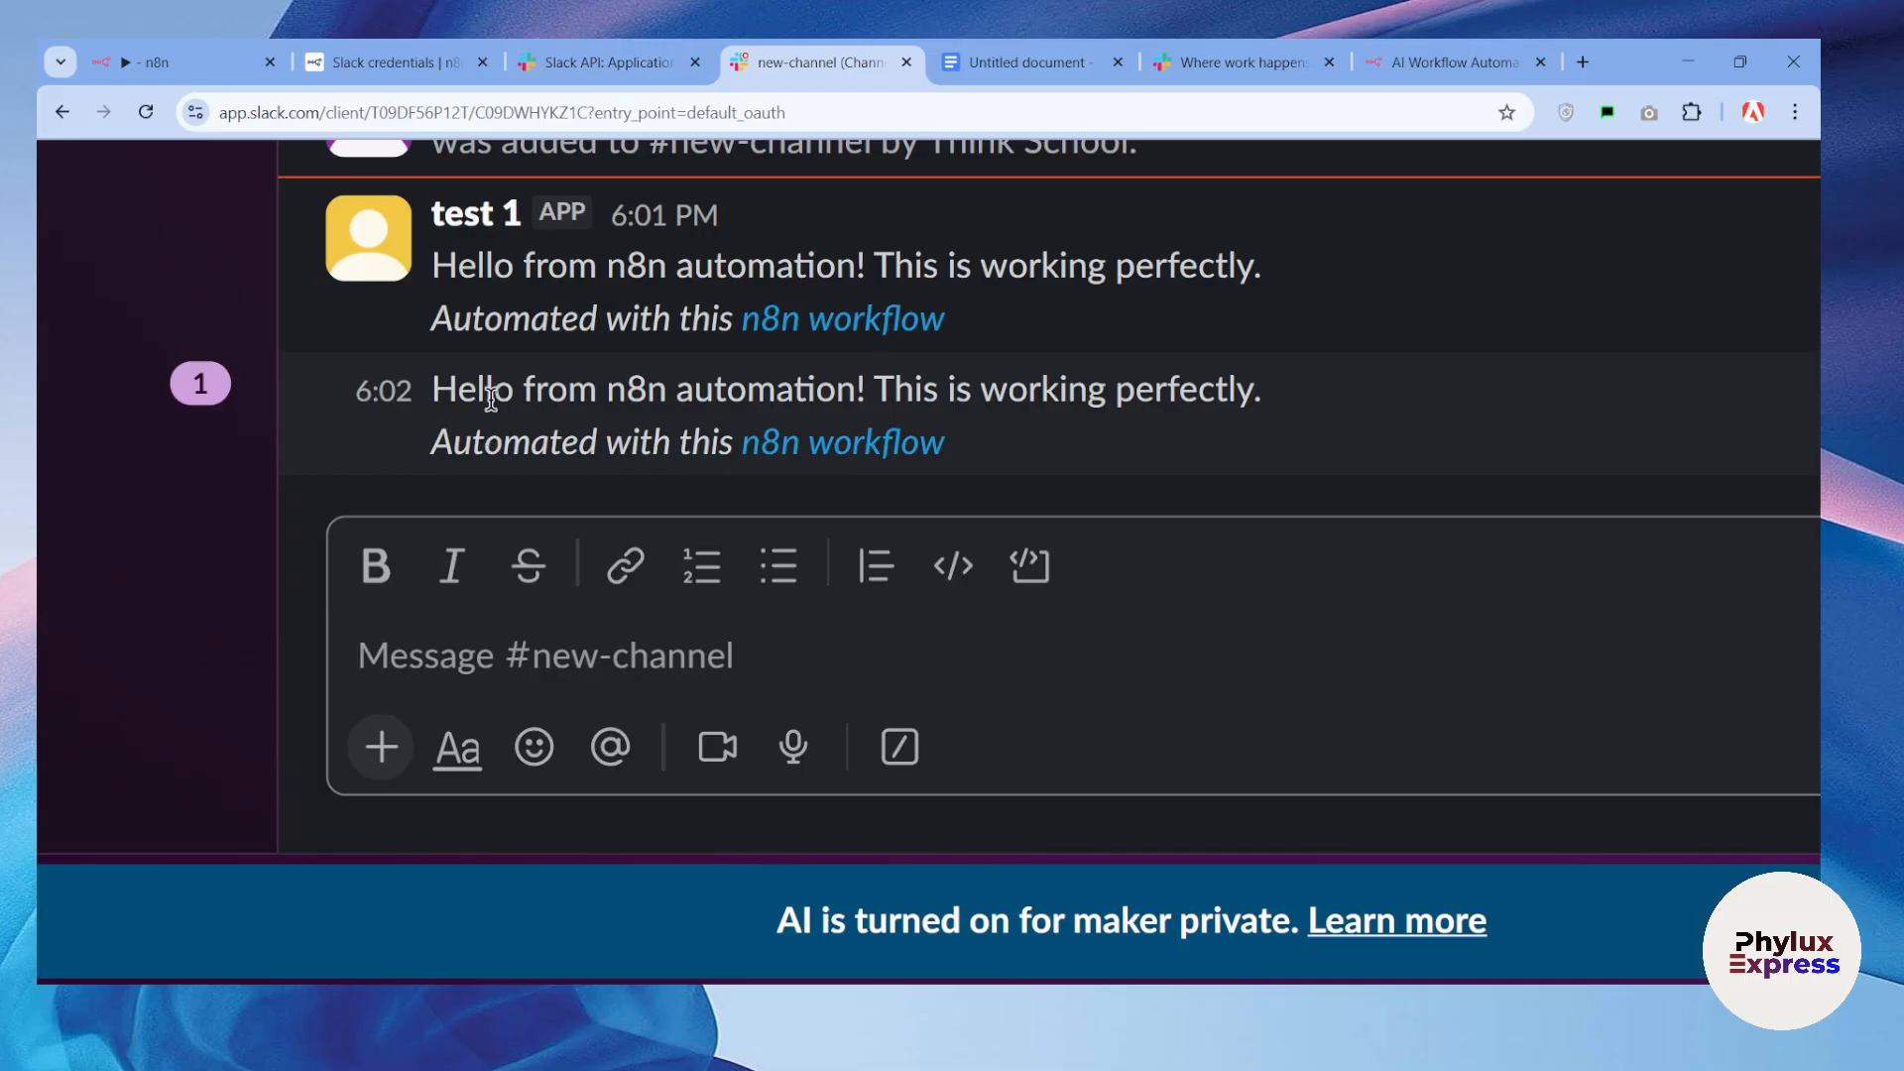
drag(493, 390, 844, 395)
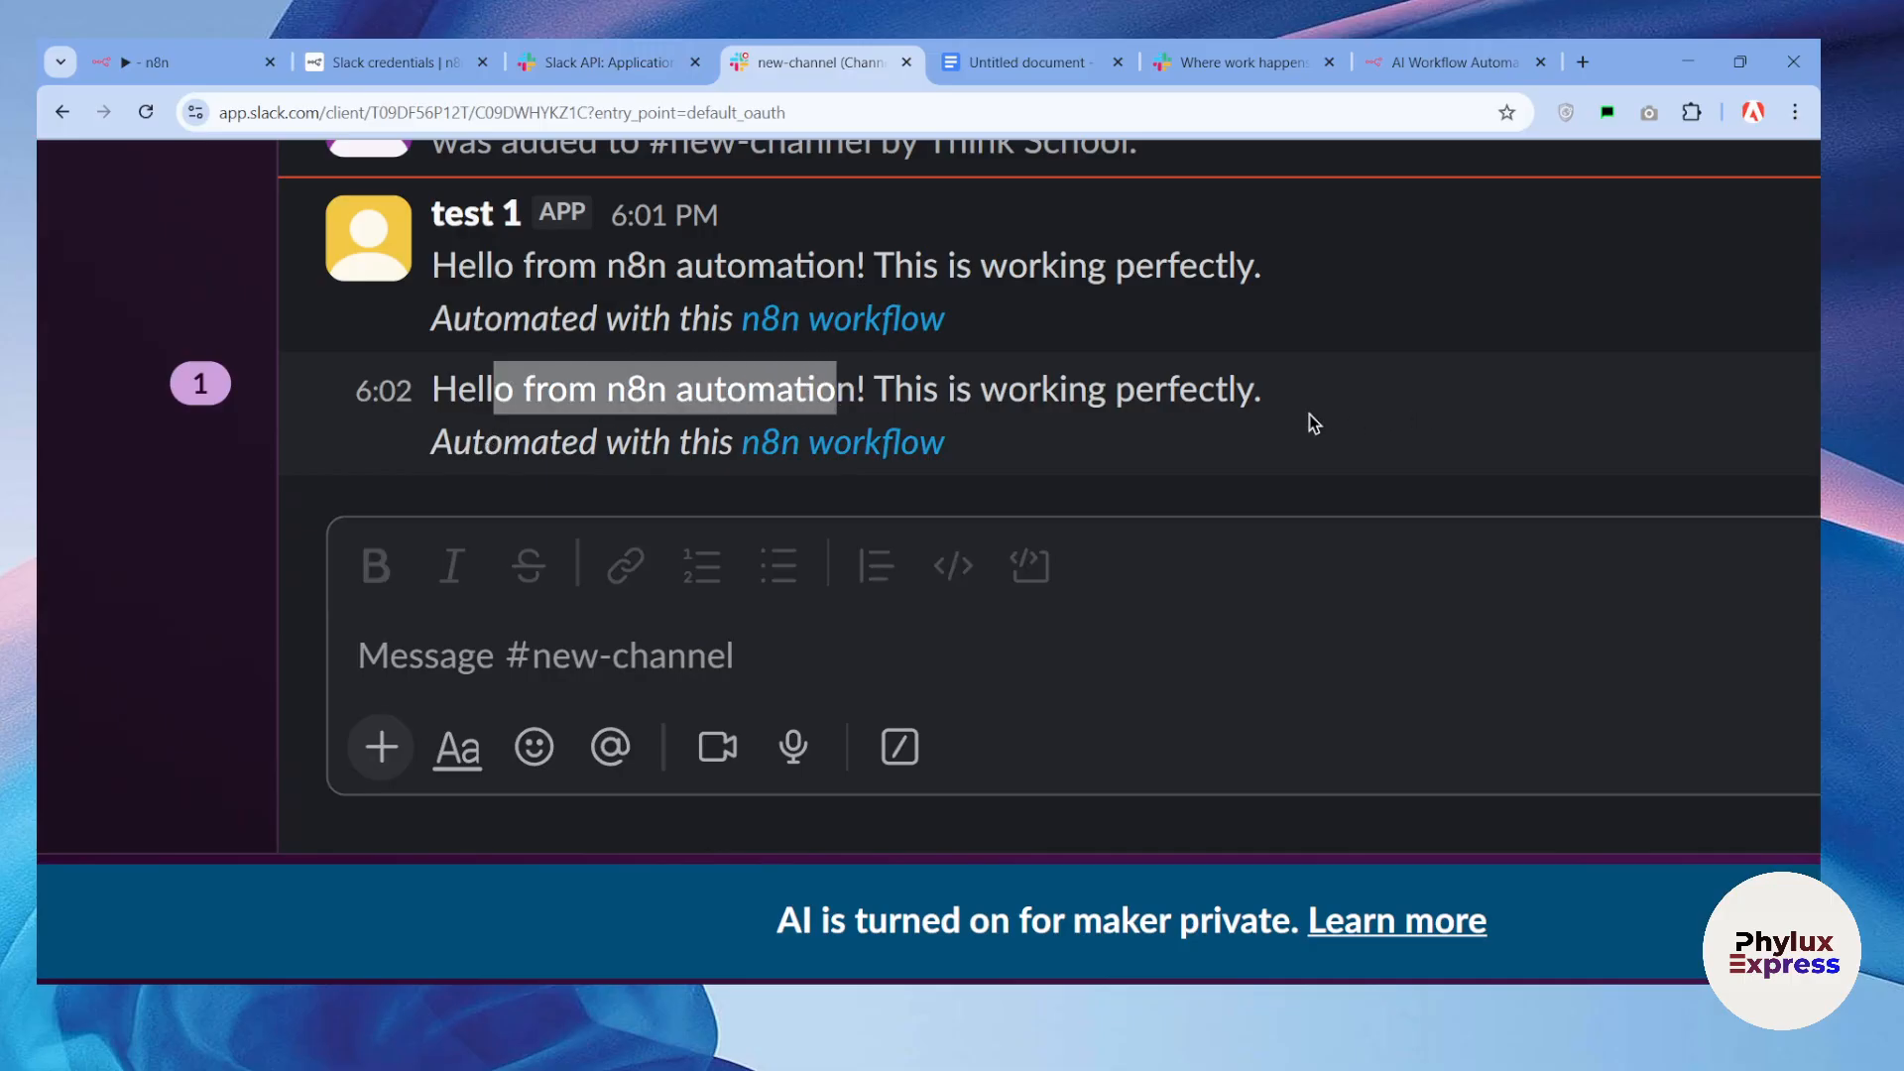
scroll(1309, 415, down, 5)
Step: Switch to the Google Docs document and copy the JSON block of the "3. Fun Alert" example
click(980, 61)
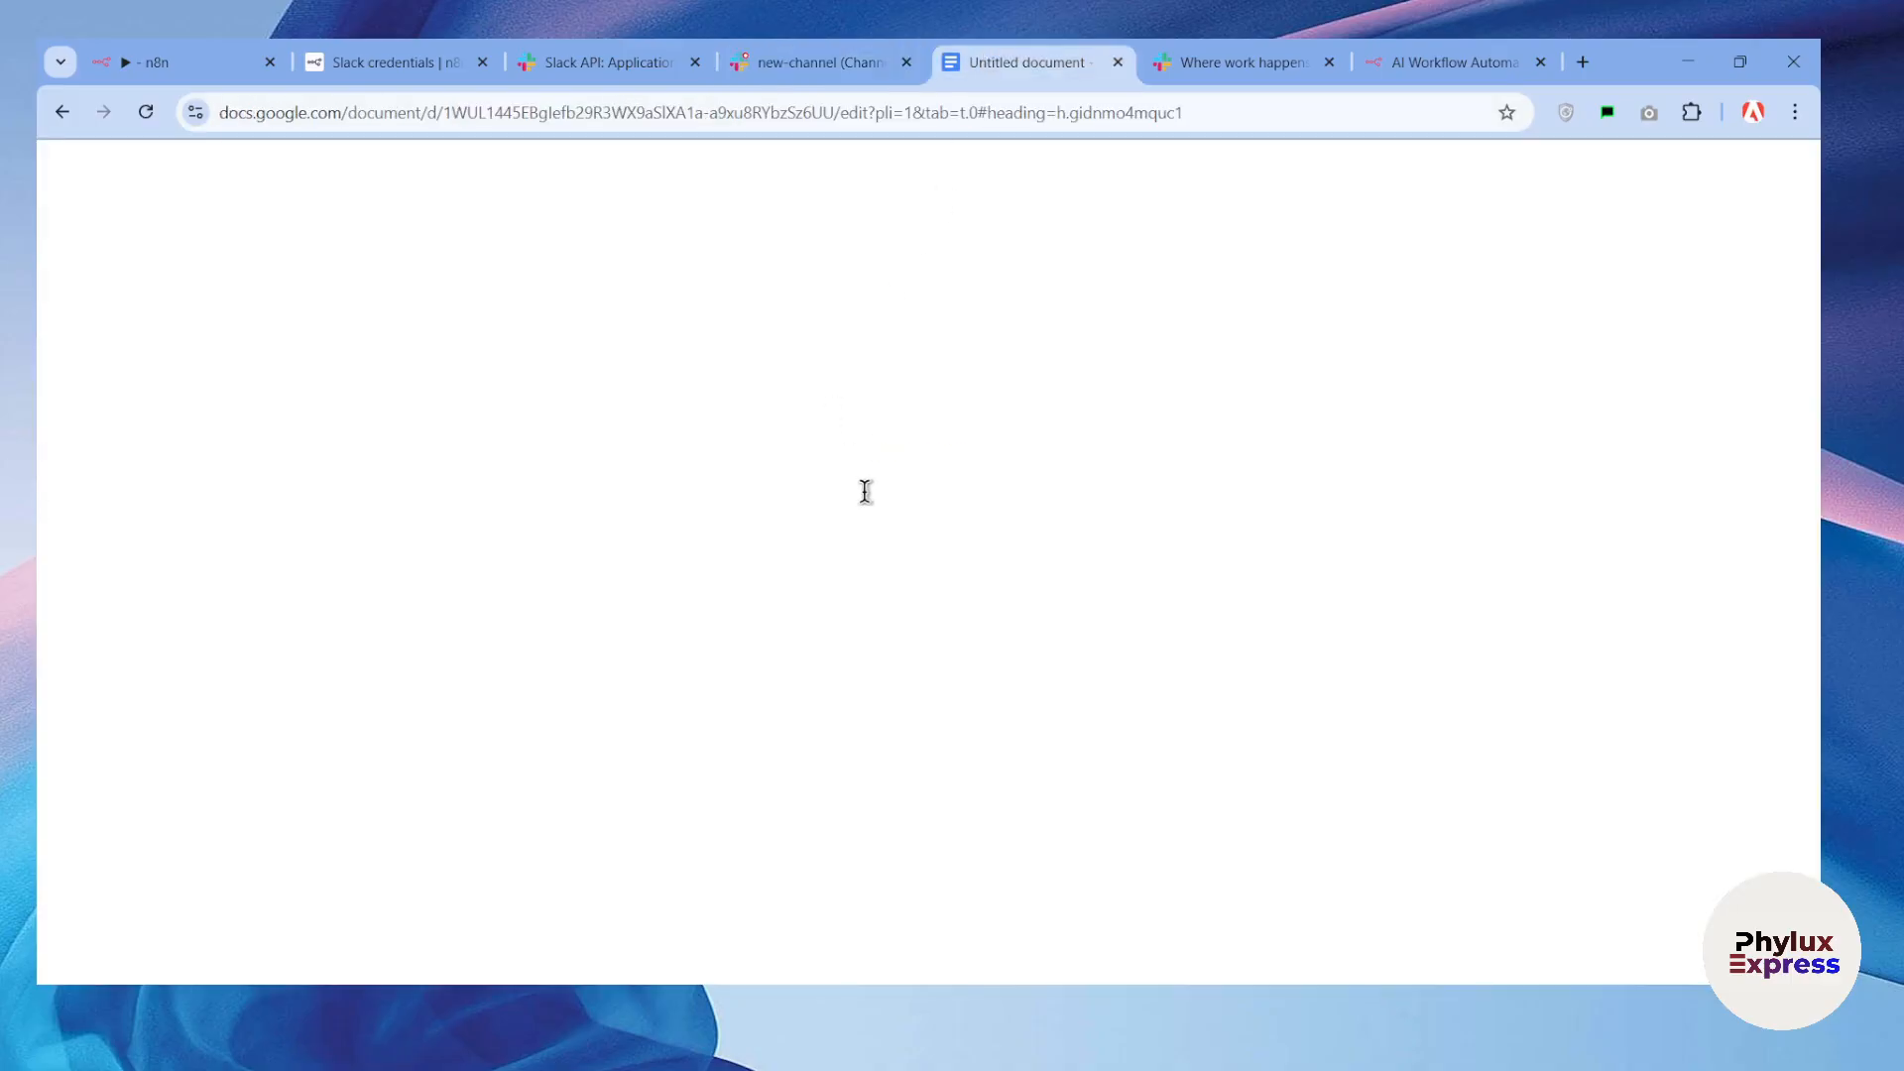
scroll(846, 645, down, 5)
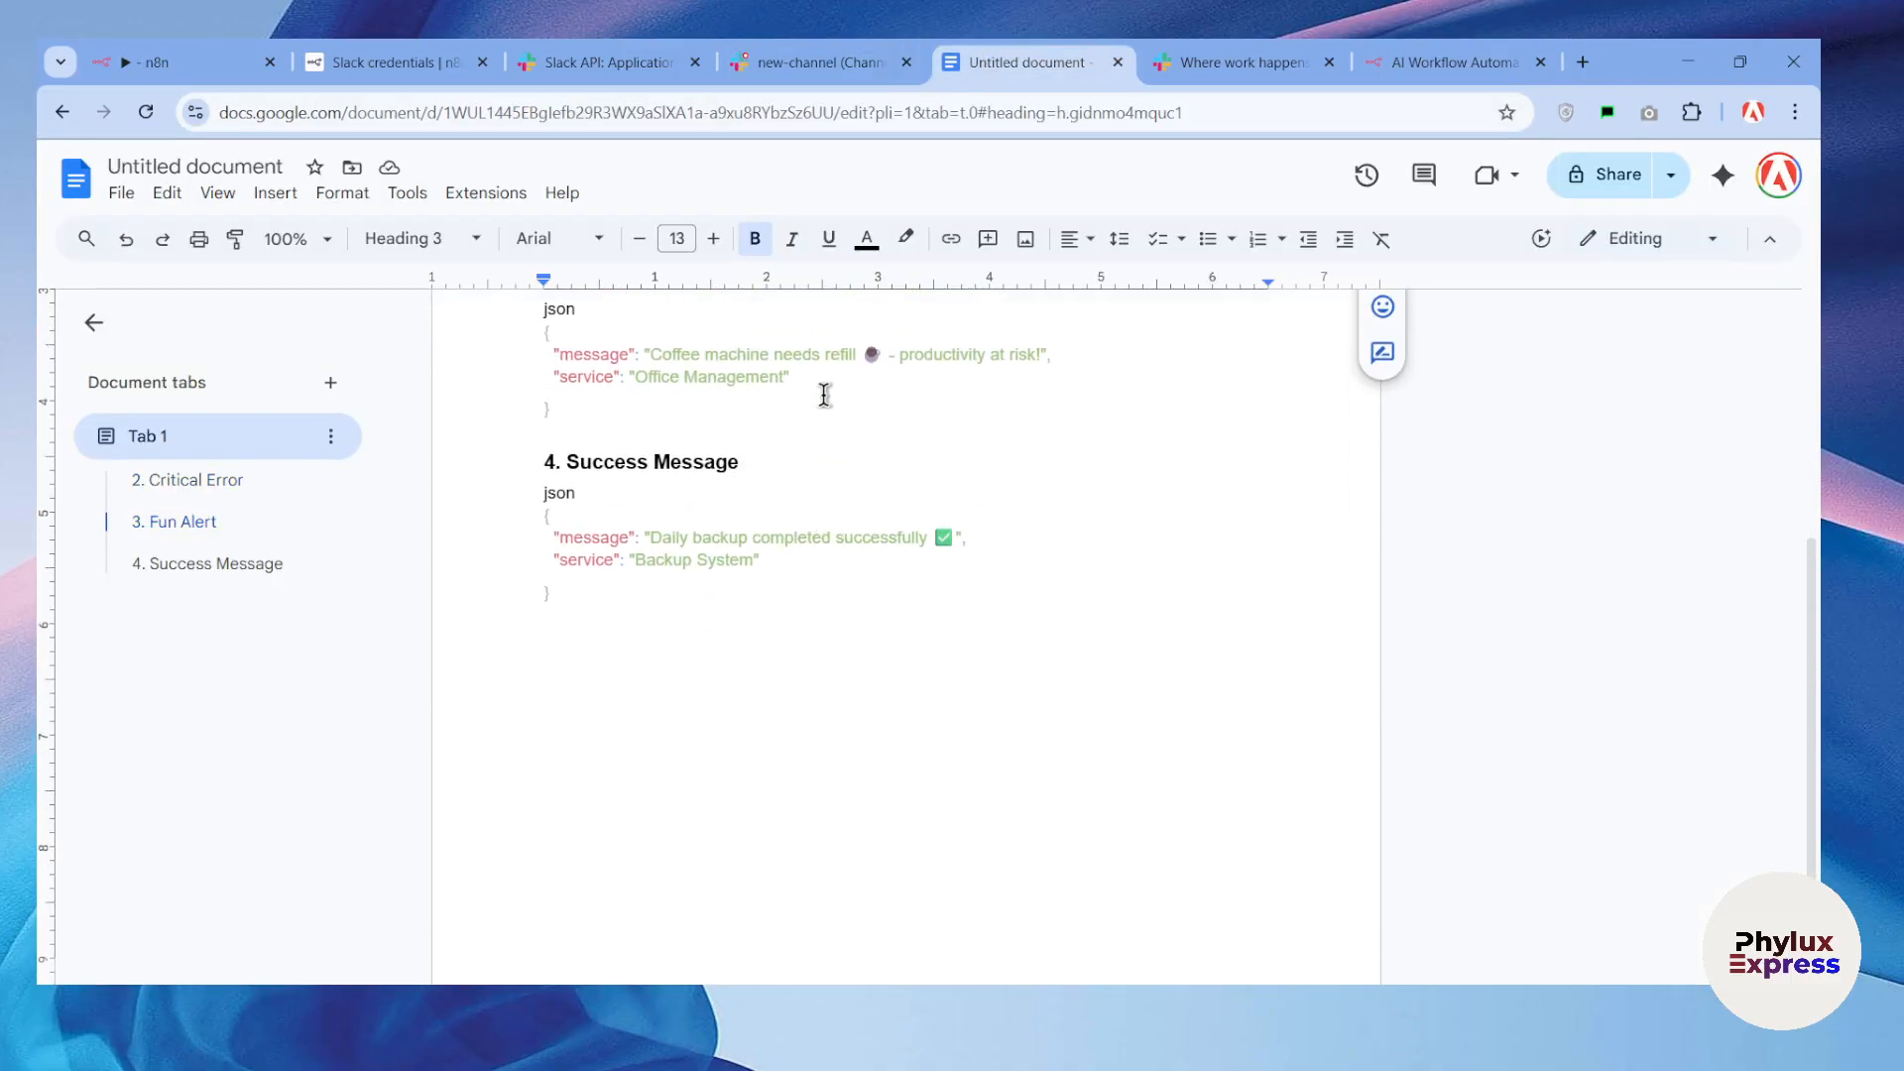
drag(817, 408, 547, 323)
key(ctrl+c)
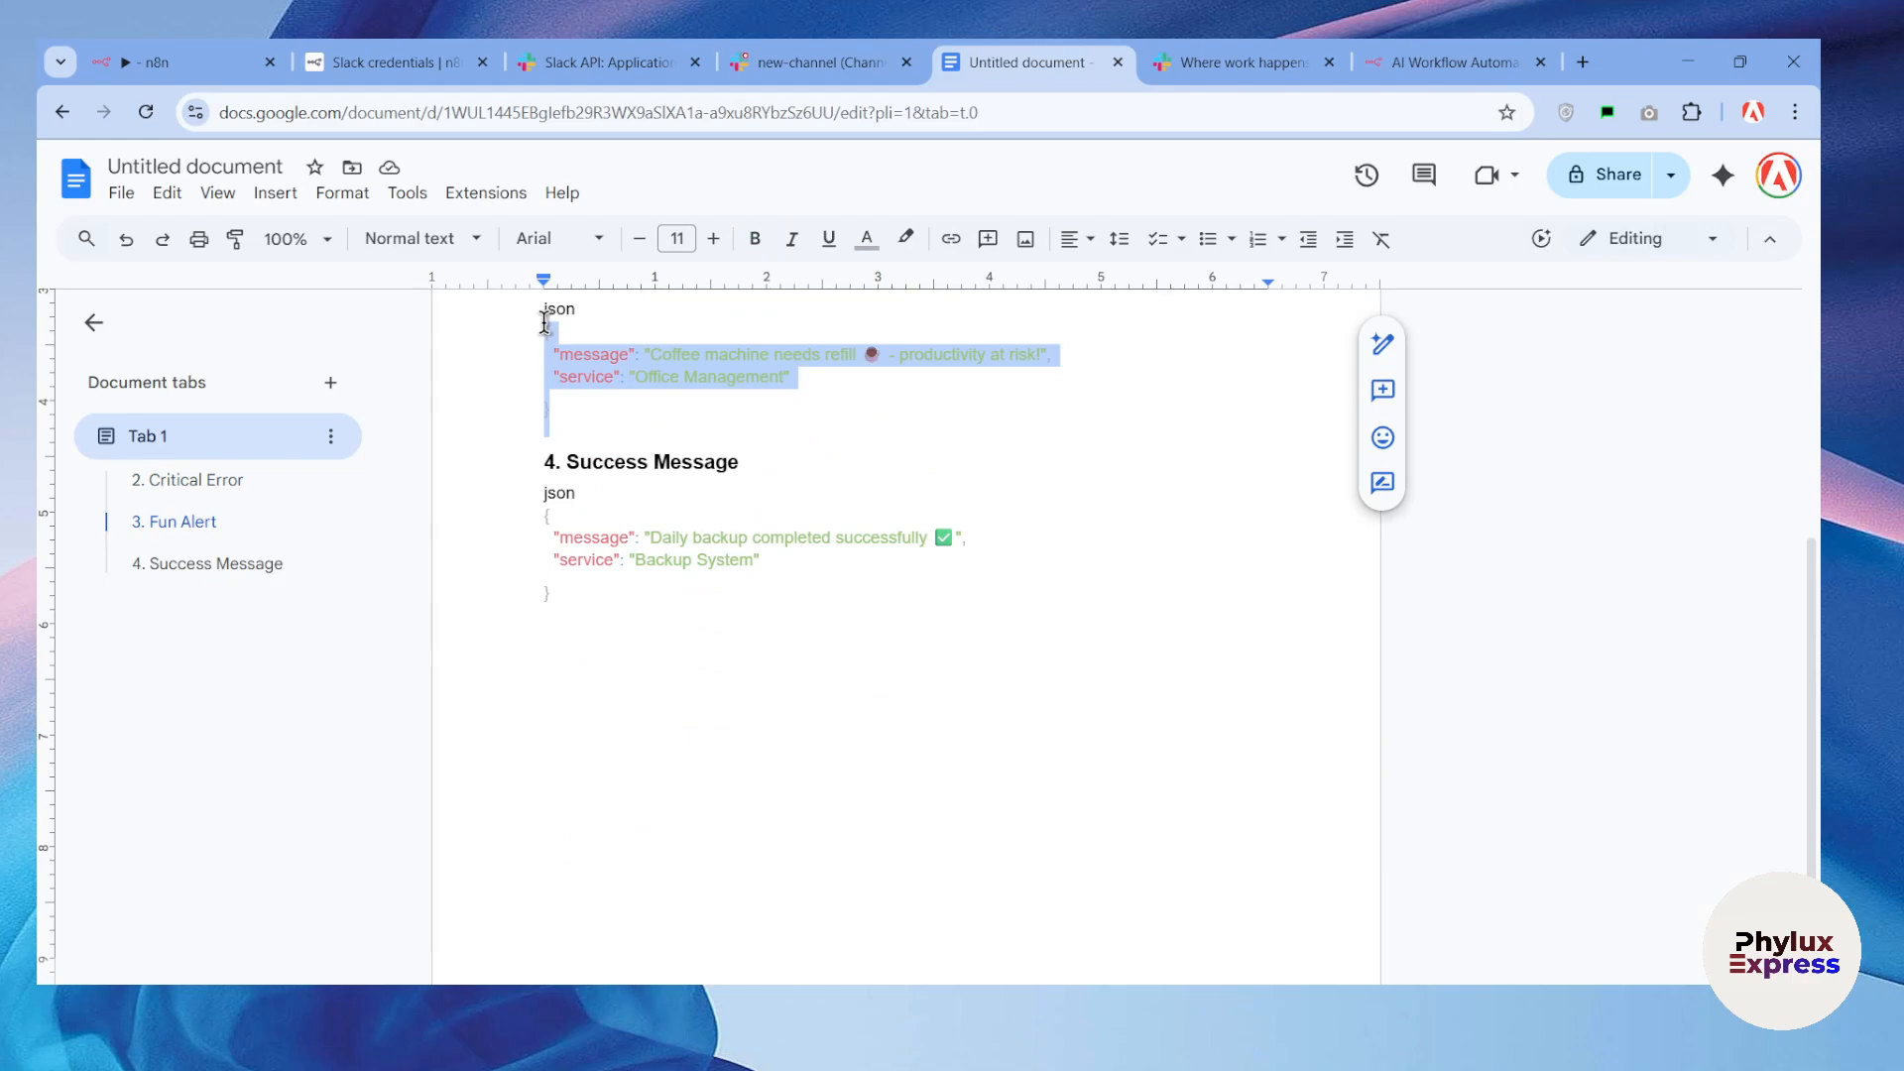
Step: Return to n8n, unpin the Webhook node's output data, and close the node
key(ctrl+1)
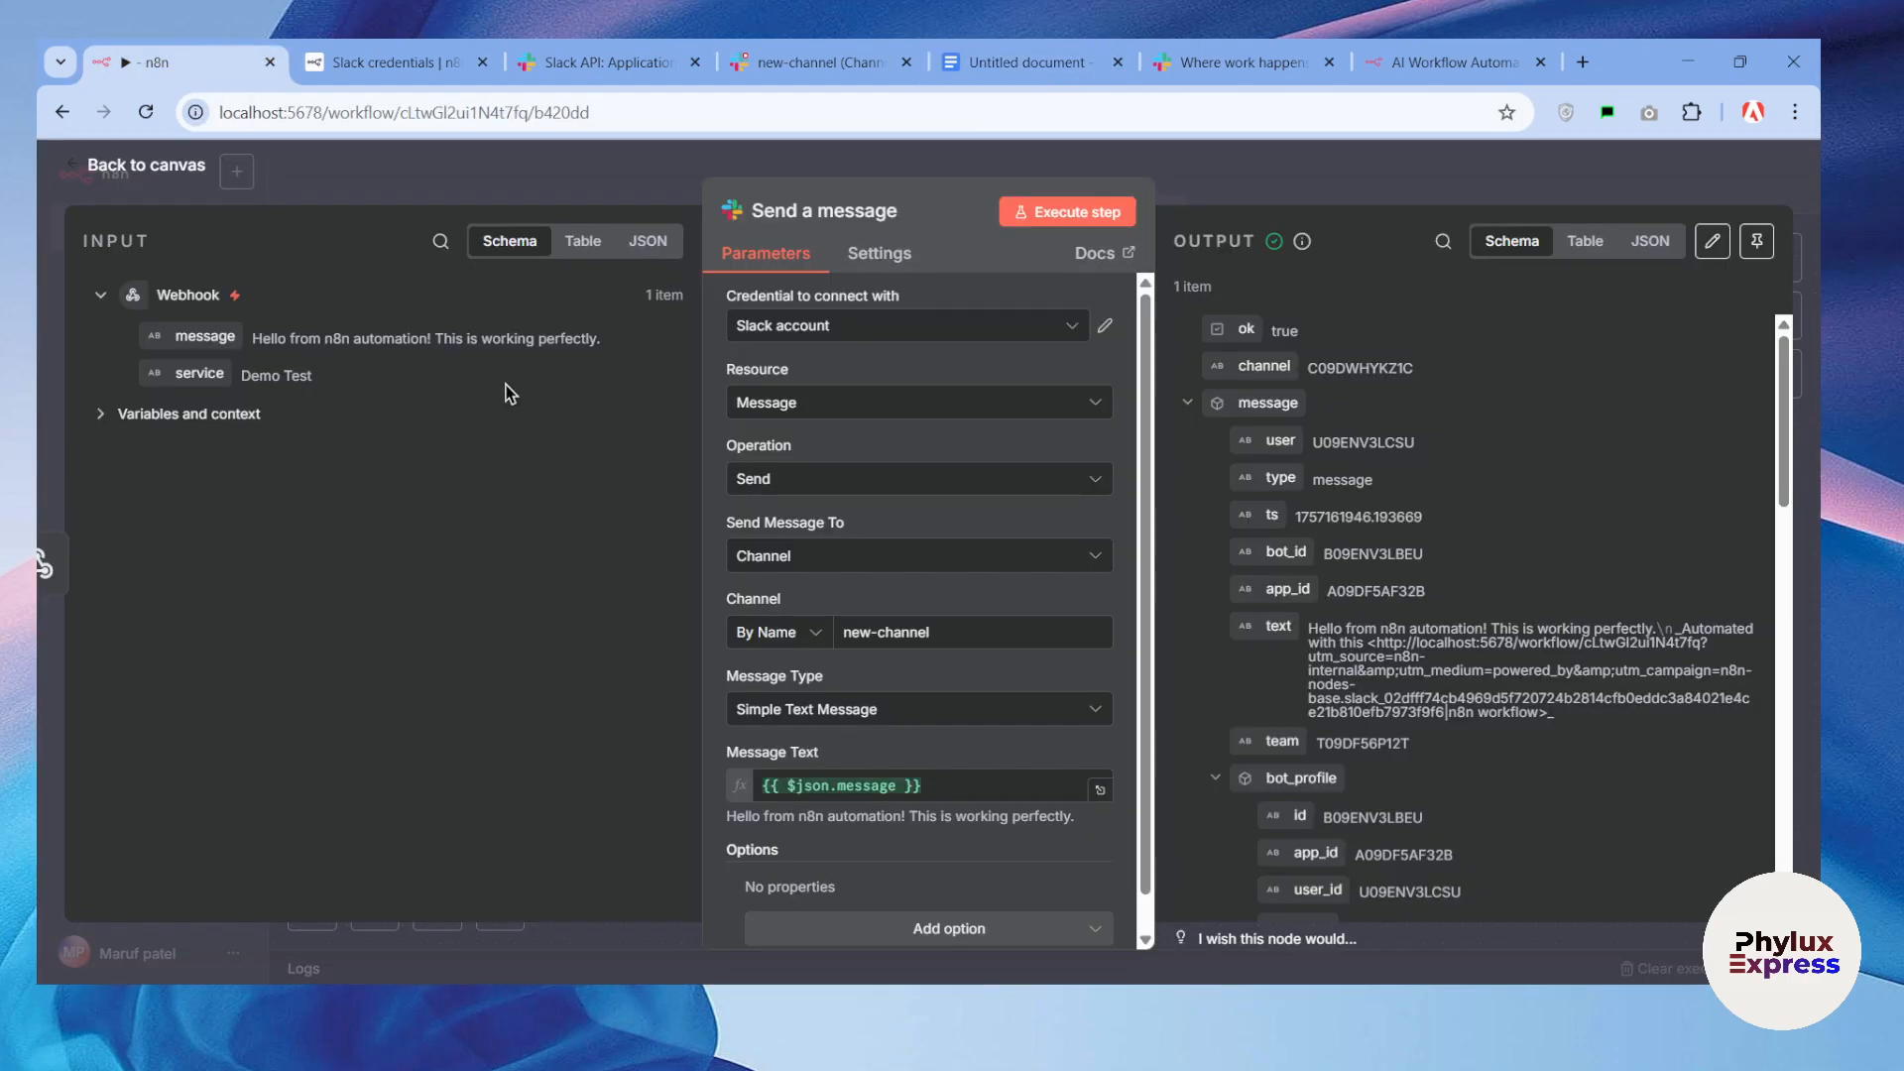
key(Escape)
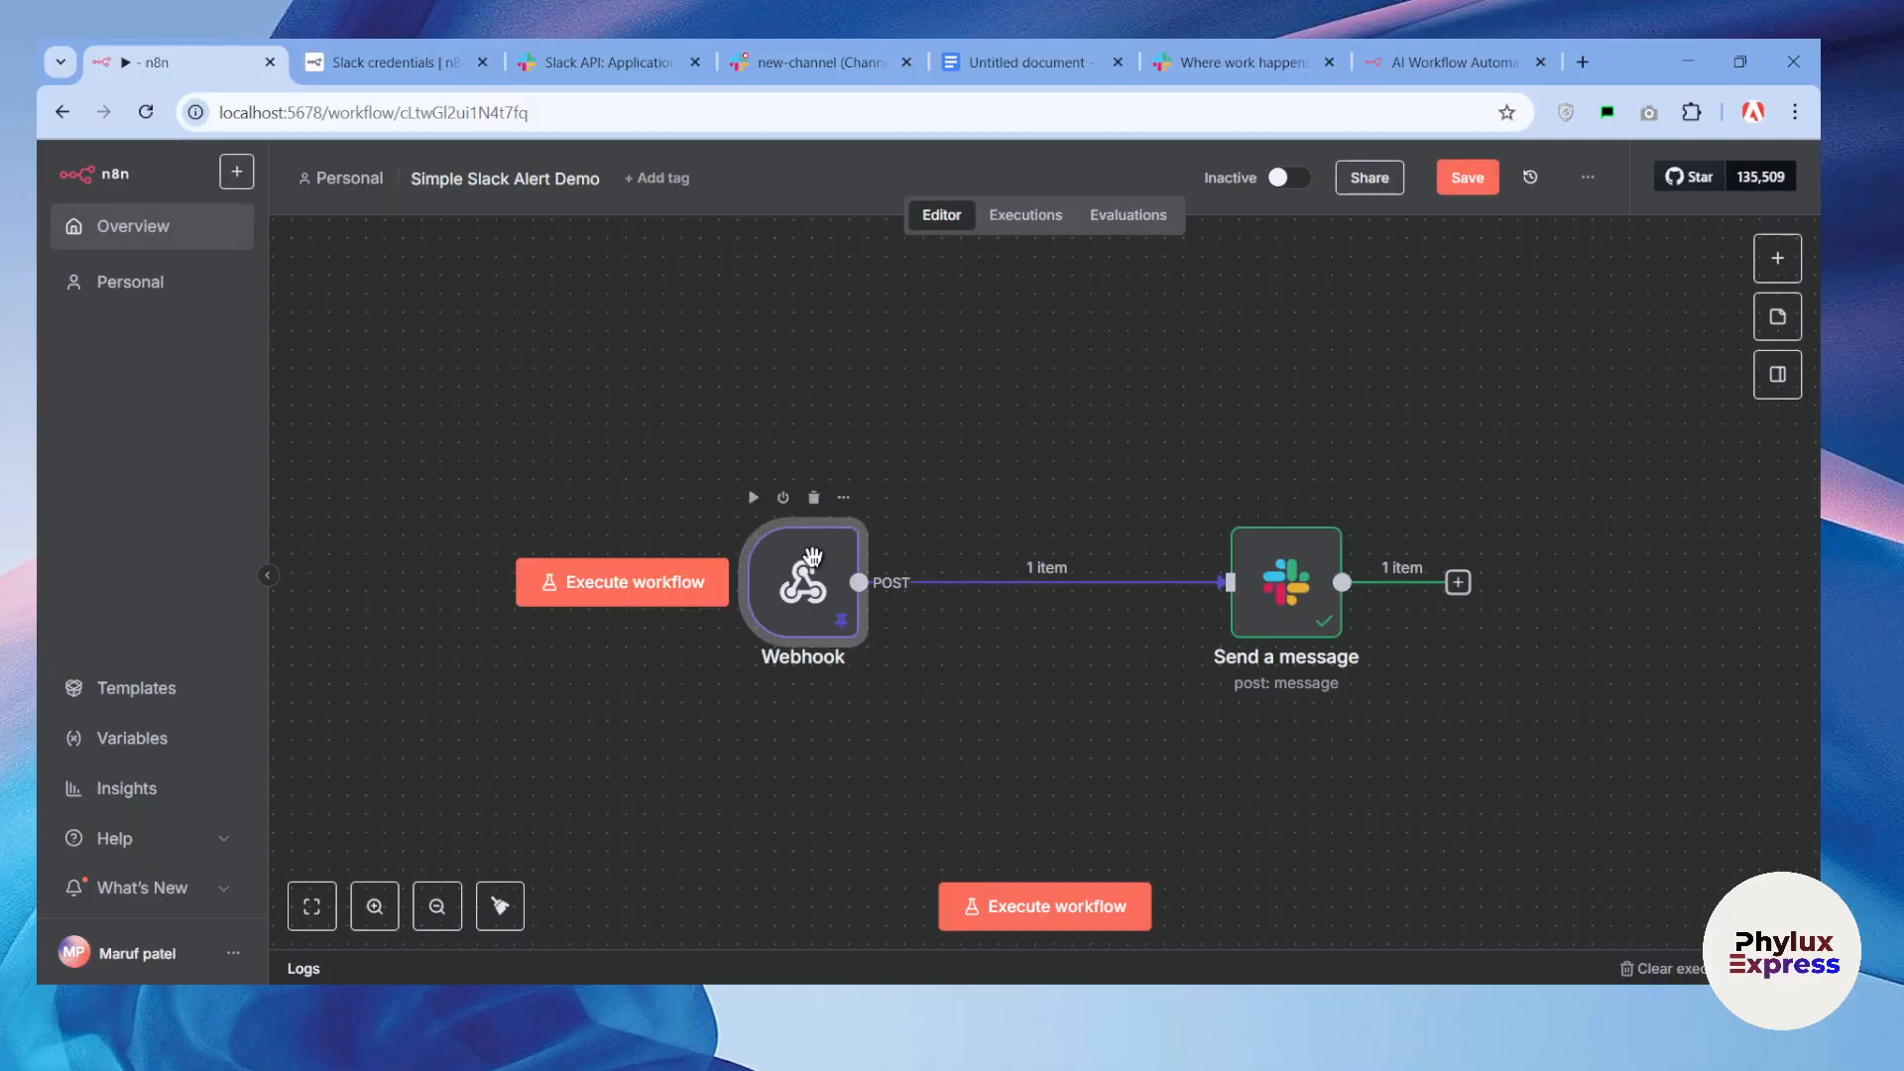
double_click(809, 560)
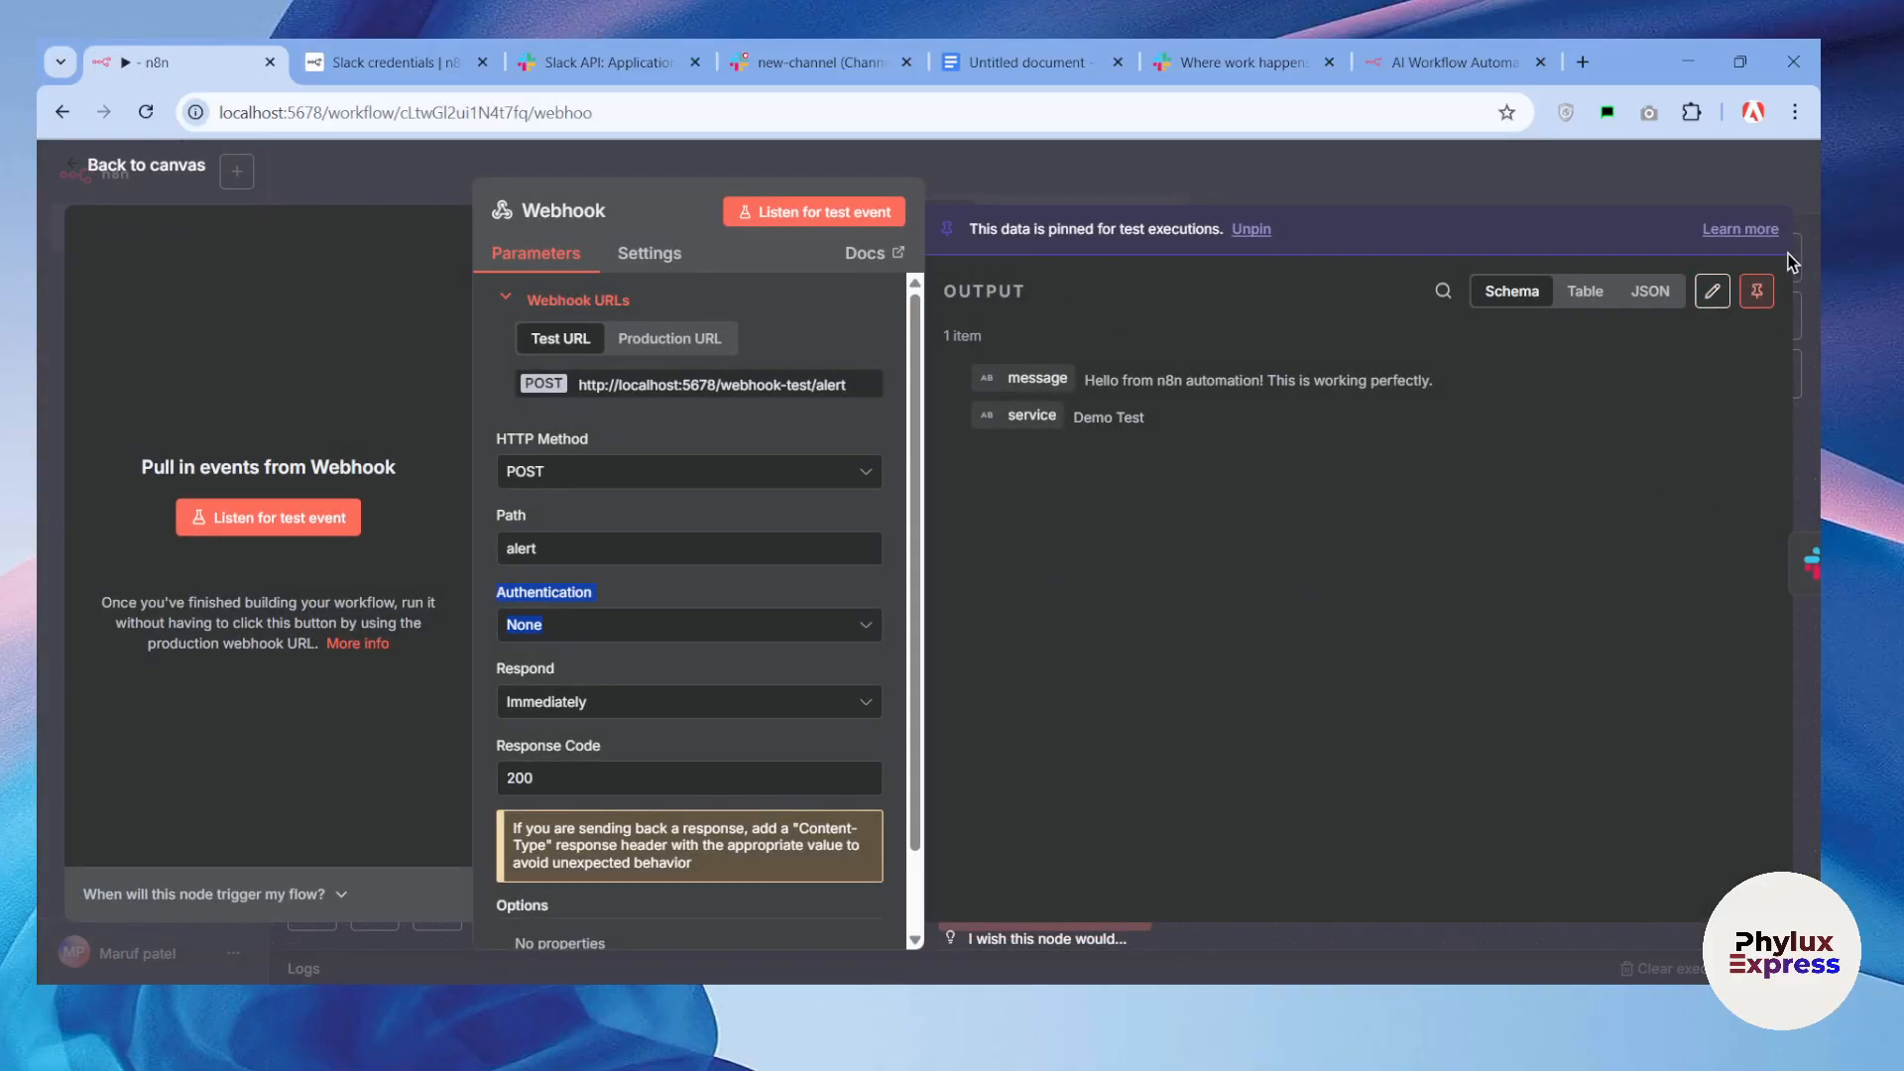
click(1757, 291)
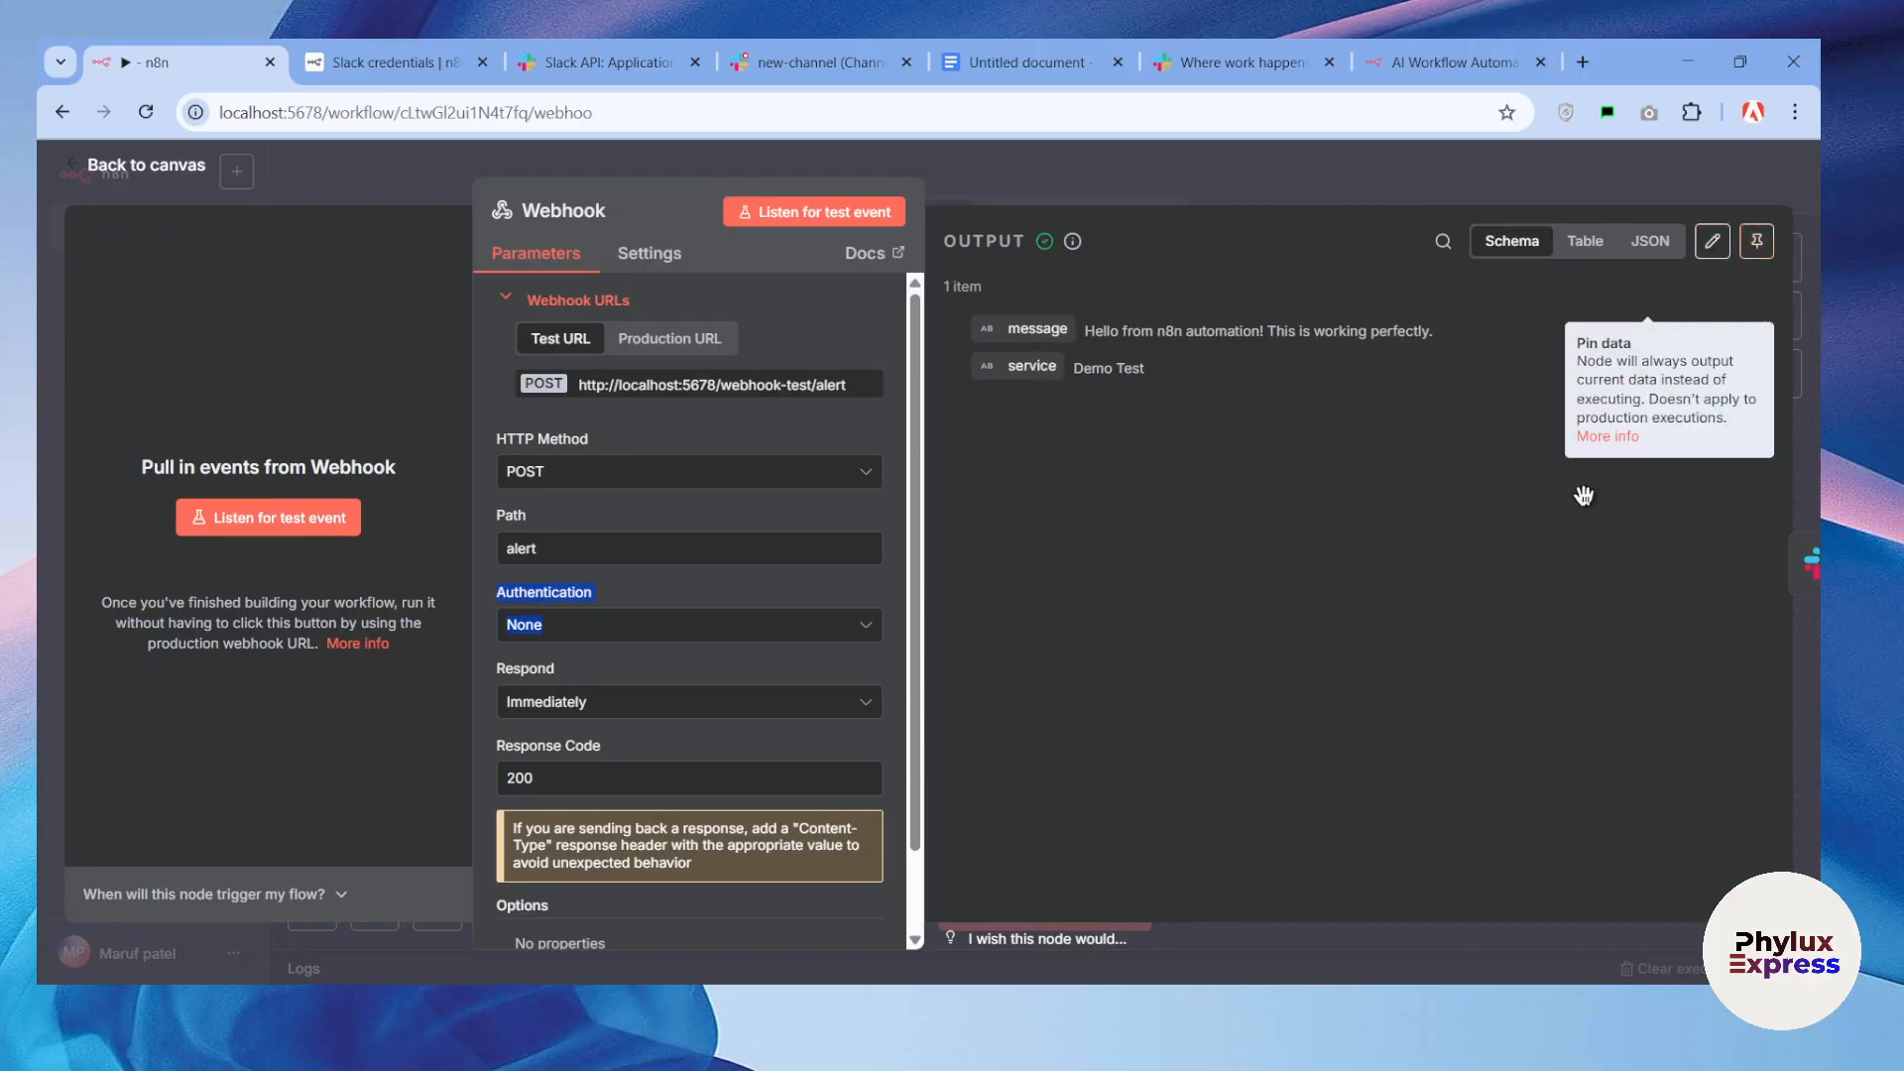
click(1607, 164)
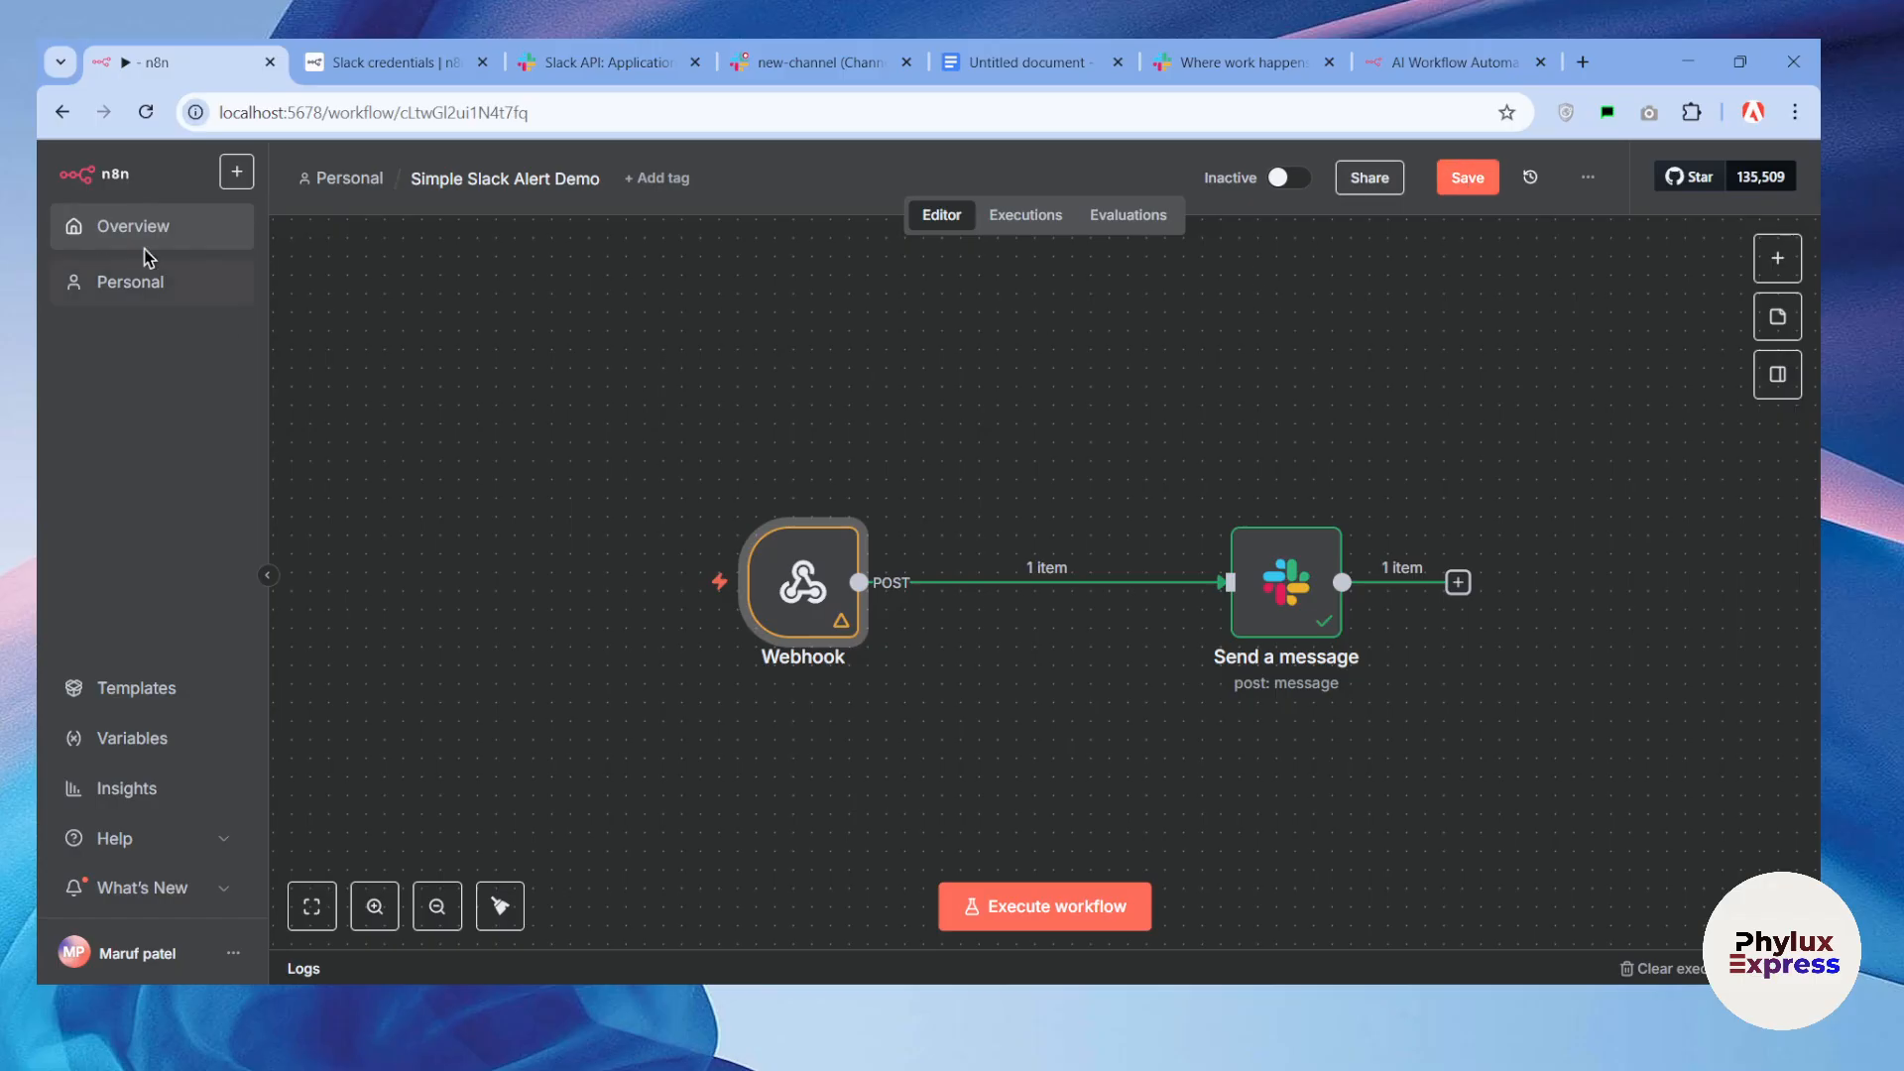
Step: Replace the Webhook node's output with the copied coffee machine refill JSON for service "Office Management", save it, and close the node
double_click(777, 598)
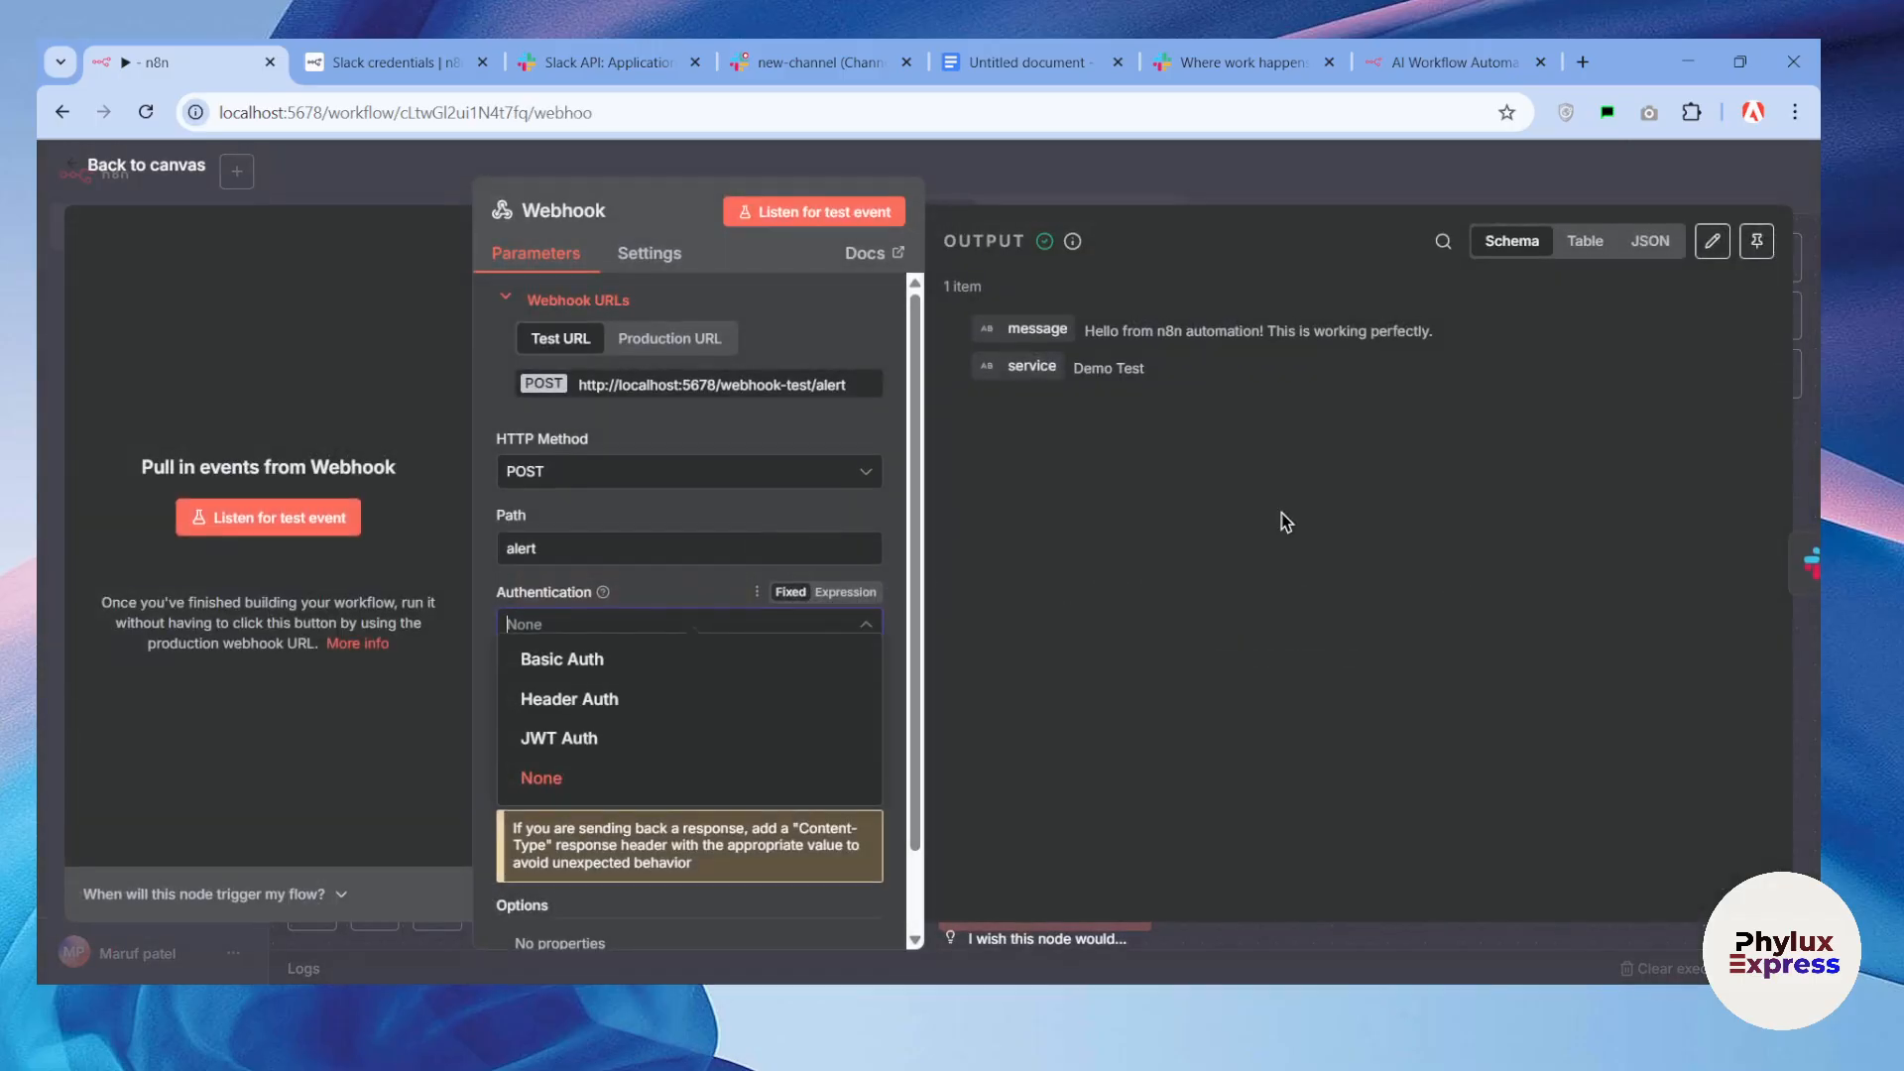
click(1724, 250)
click(1252, 397)
key(ctrl+a)
key(ctrl+v)
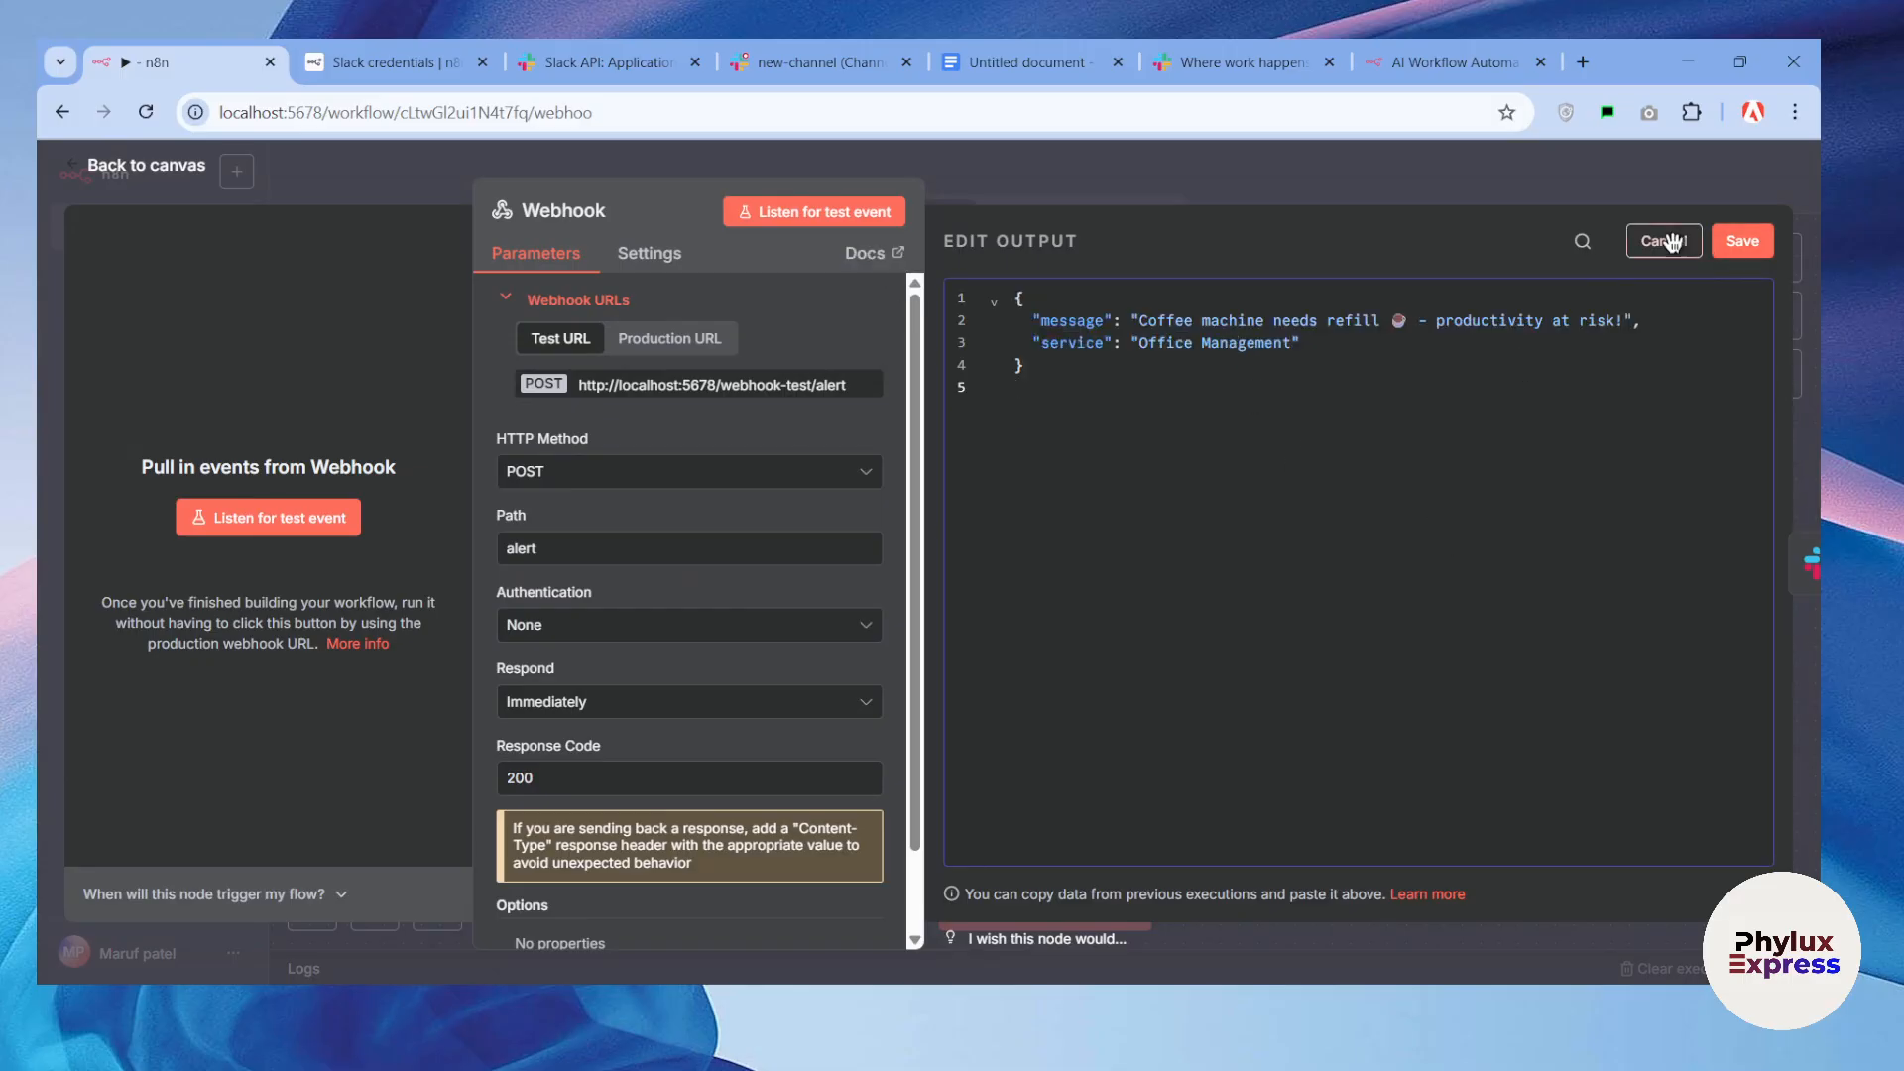
click(1743, 241)
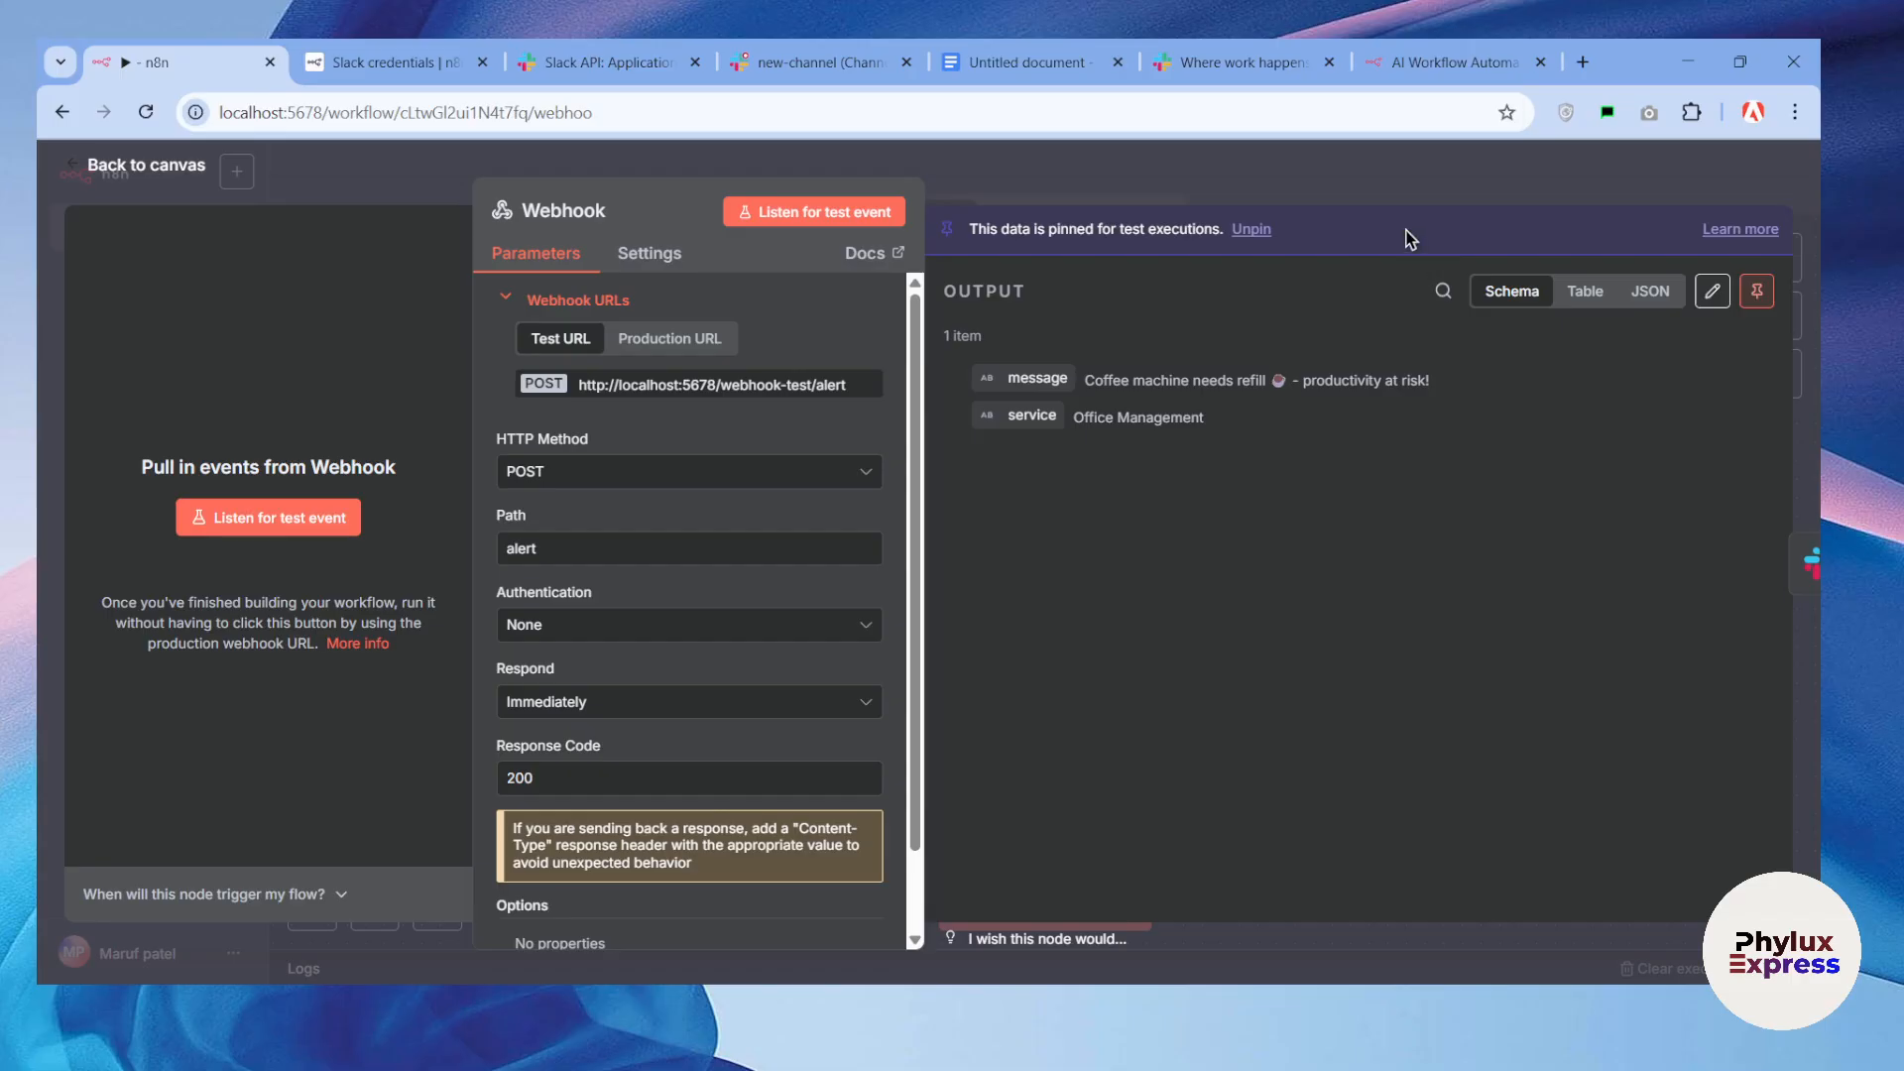
key(Escape)
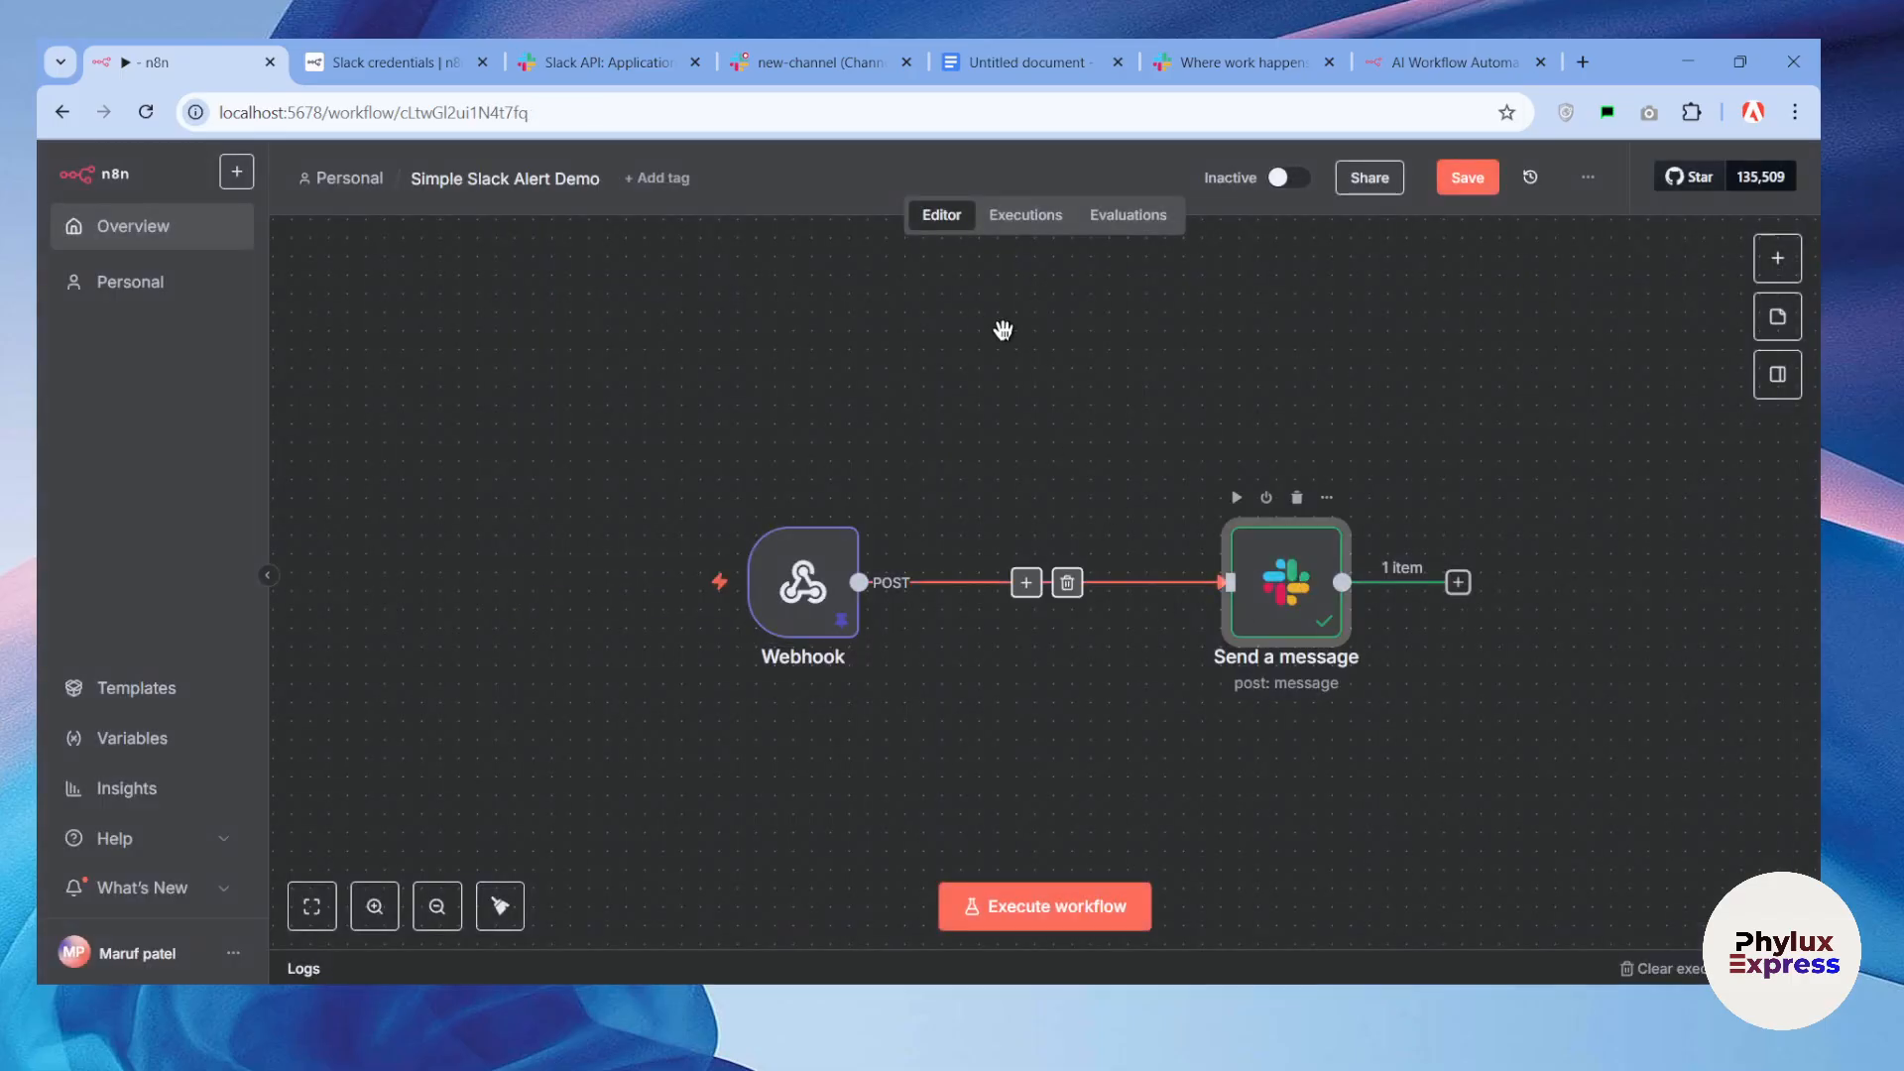
Step: Execute the Send a message node with the coffee machine test data and look through its output
double_click(1286, 583)
click(1057, 211)
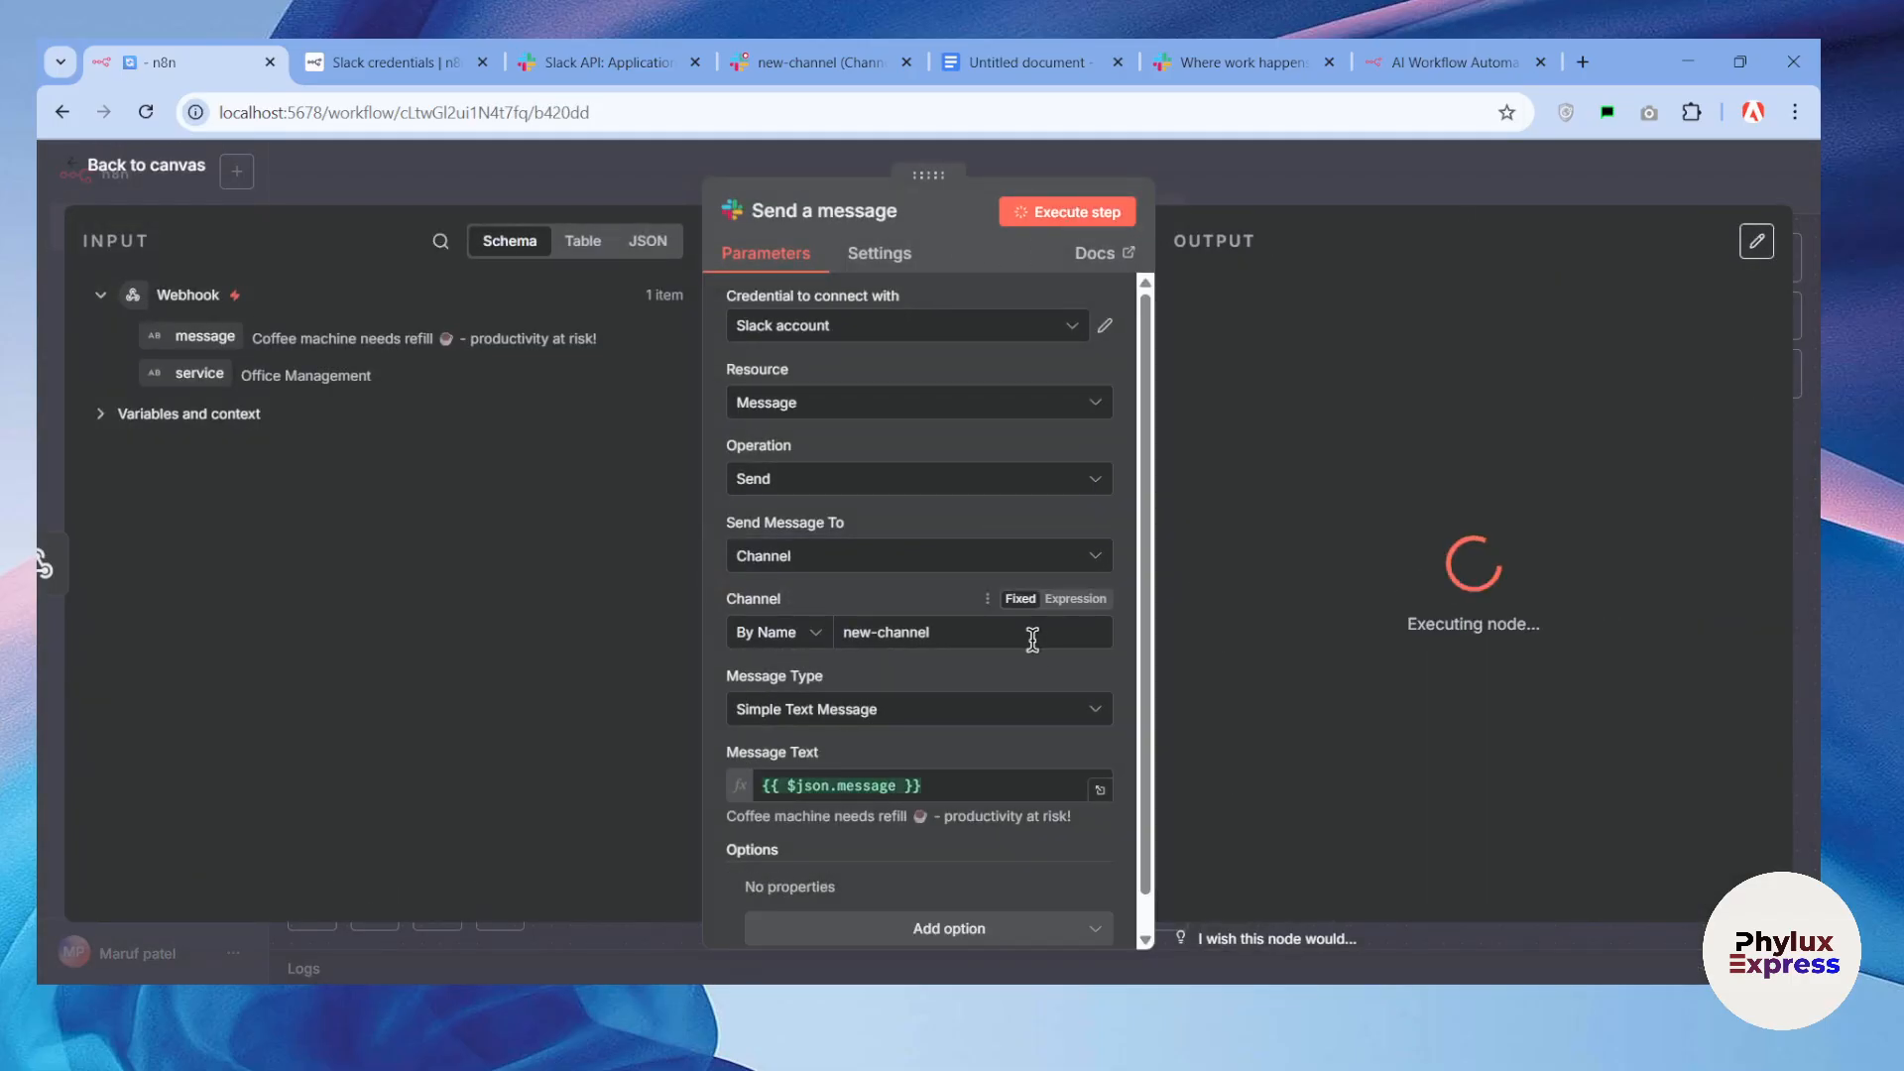
scroll(1316, 718, down, 5)
scroll(1365, 631, up, 4)
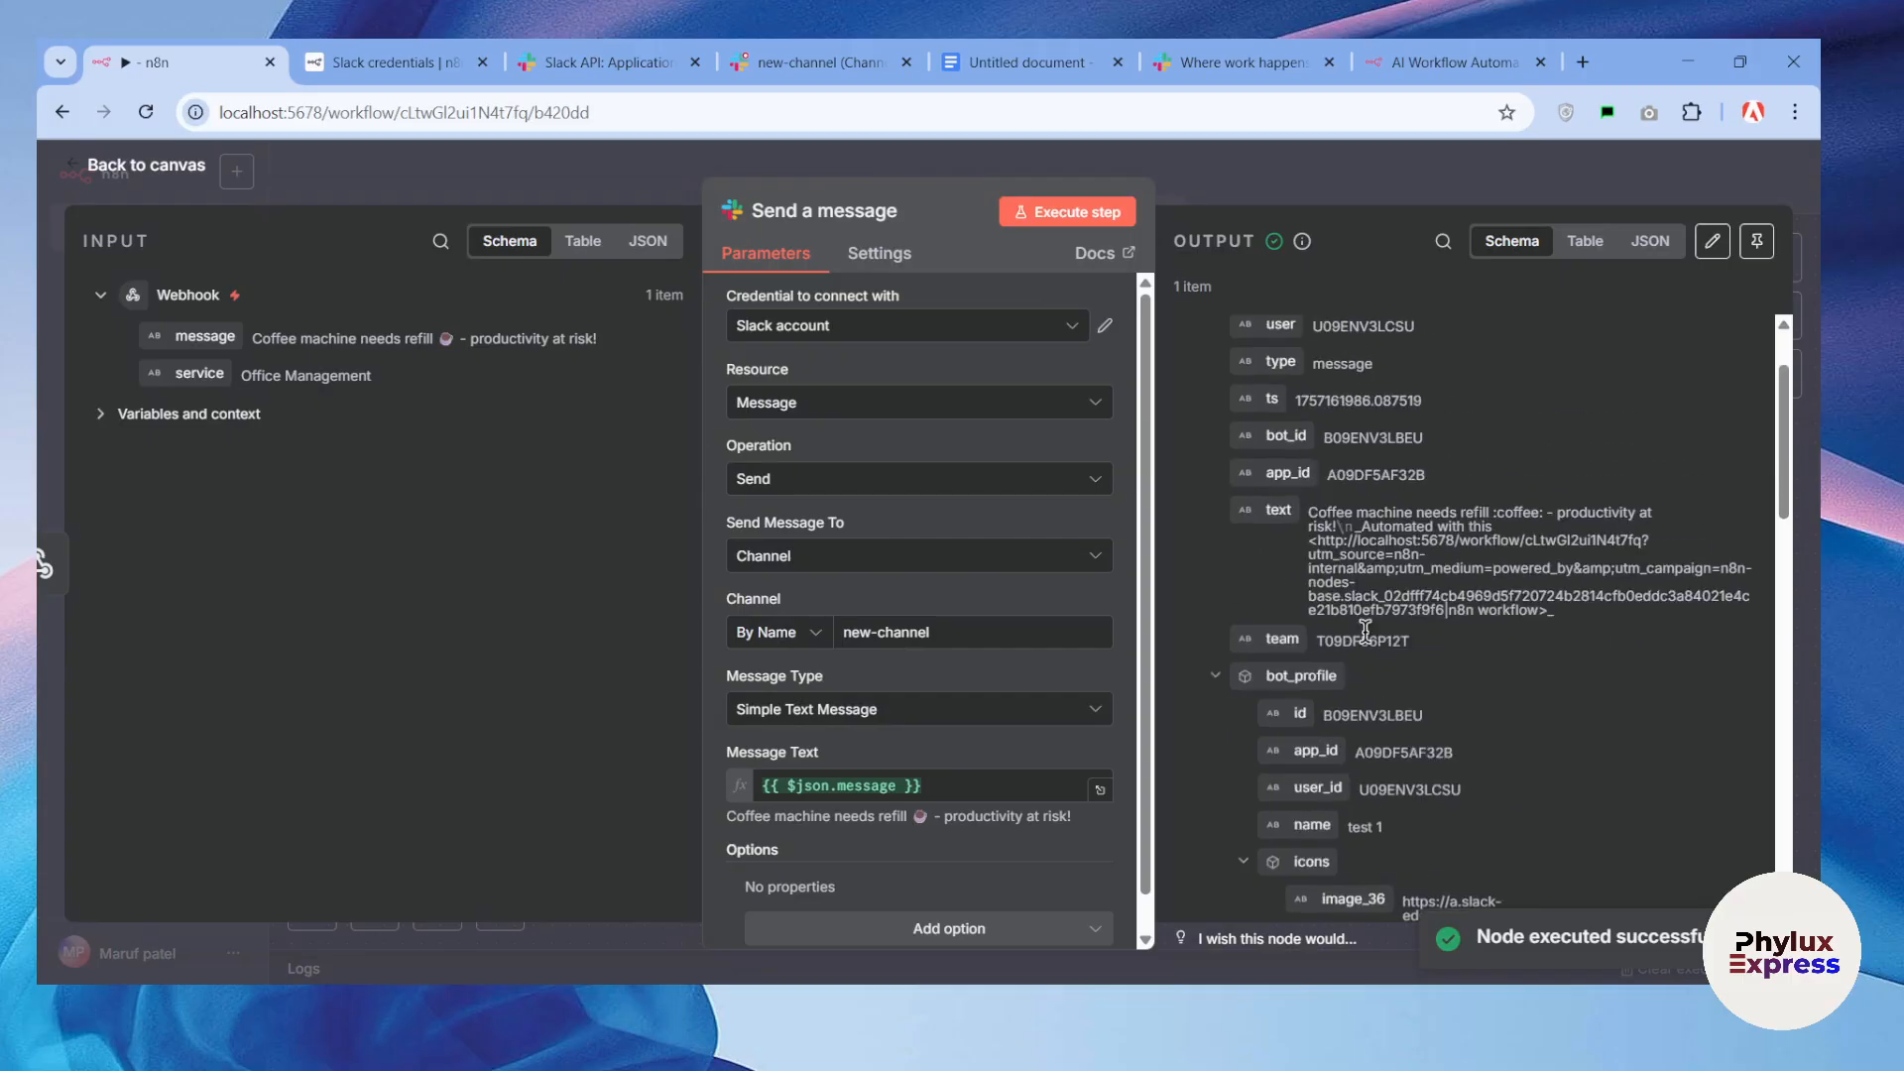
Step: Check Slack's new-channel for the coffee machine refill message, and go back to the n8n workflow canvas
click(845, 66)
drag(601, 722, 780, 700)
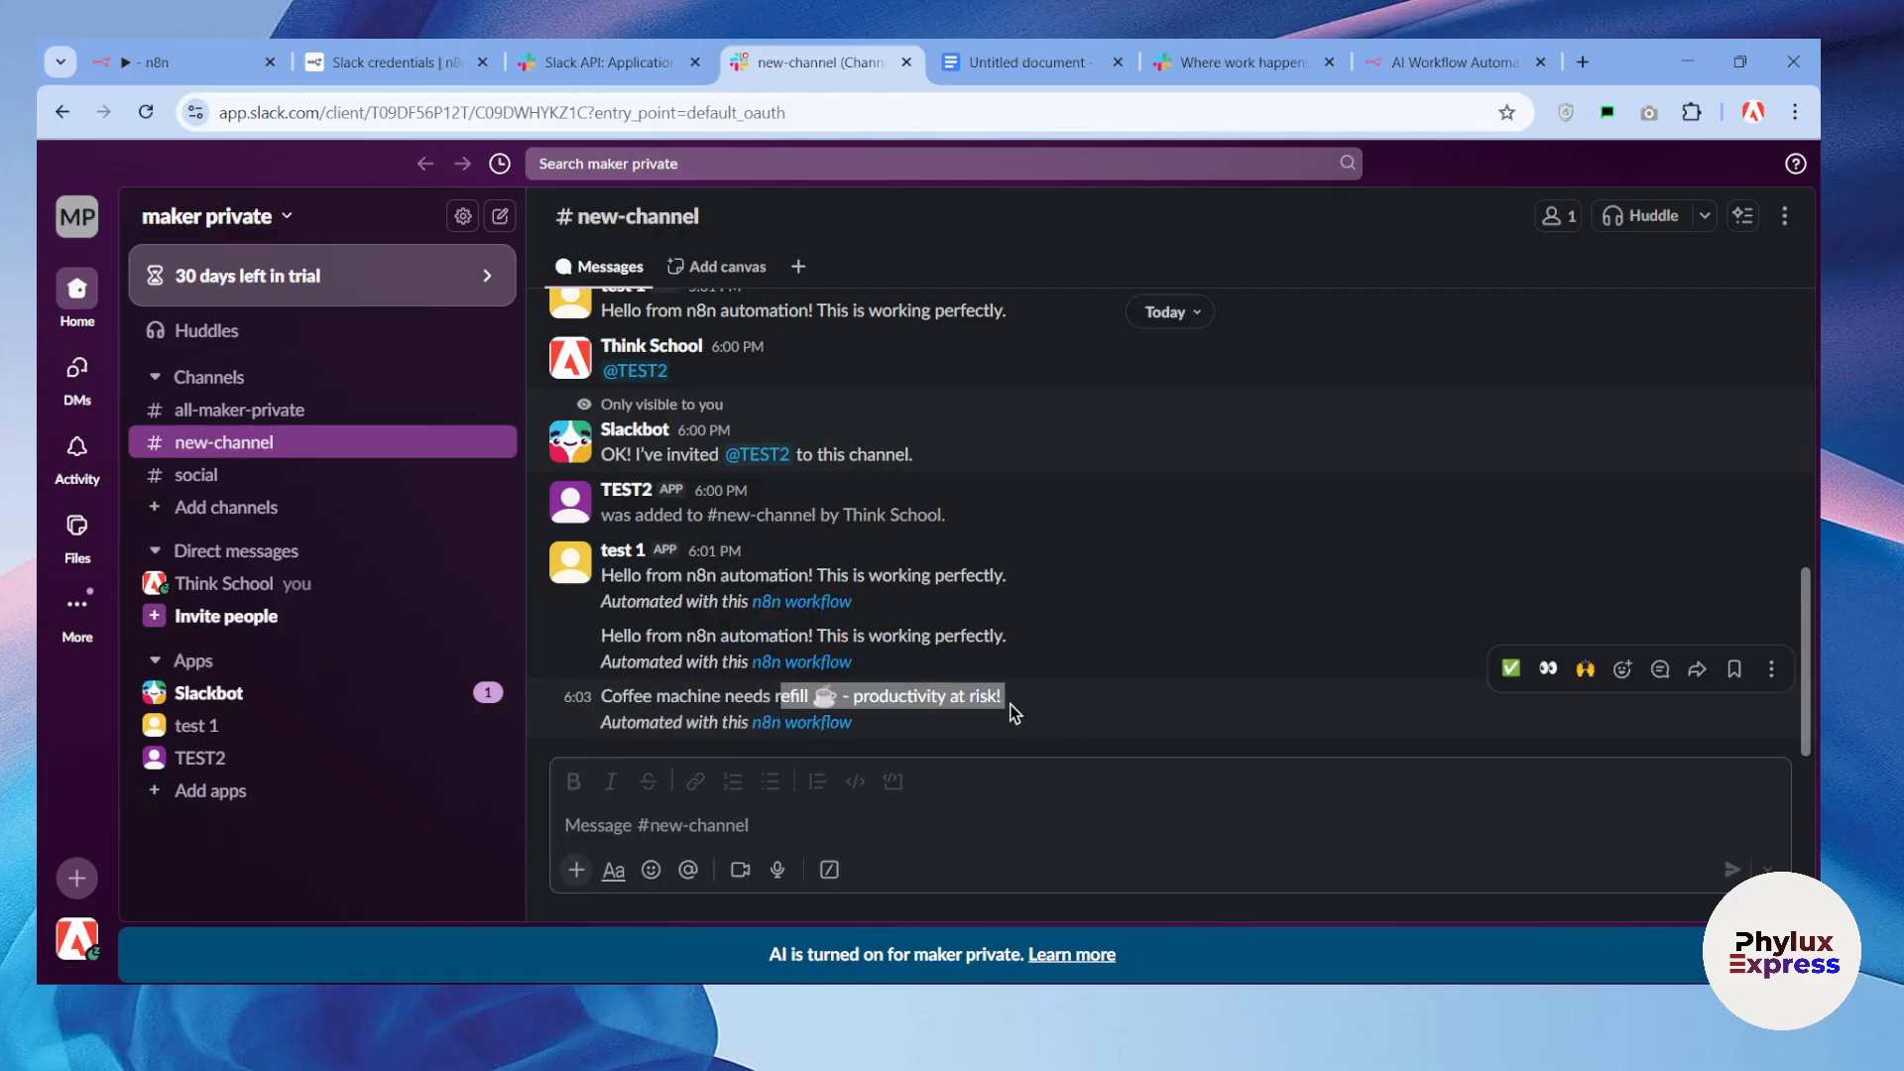
click(168, 61)
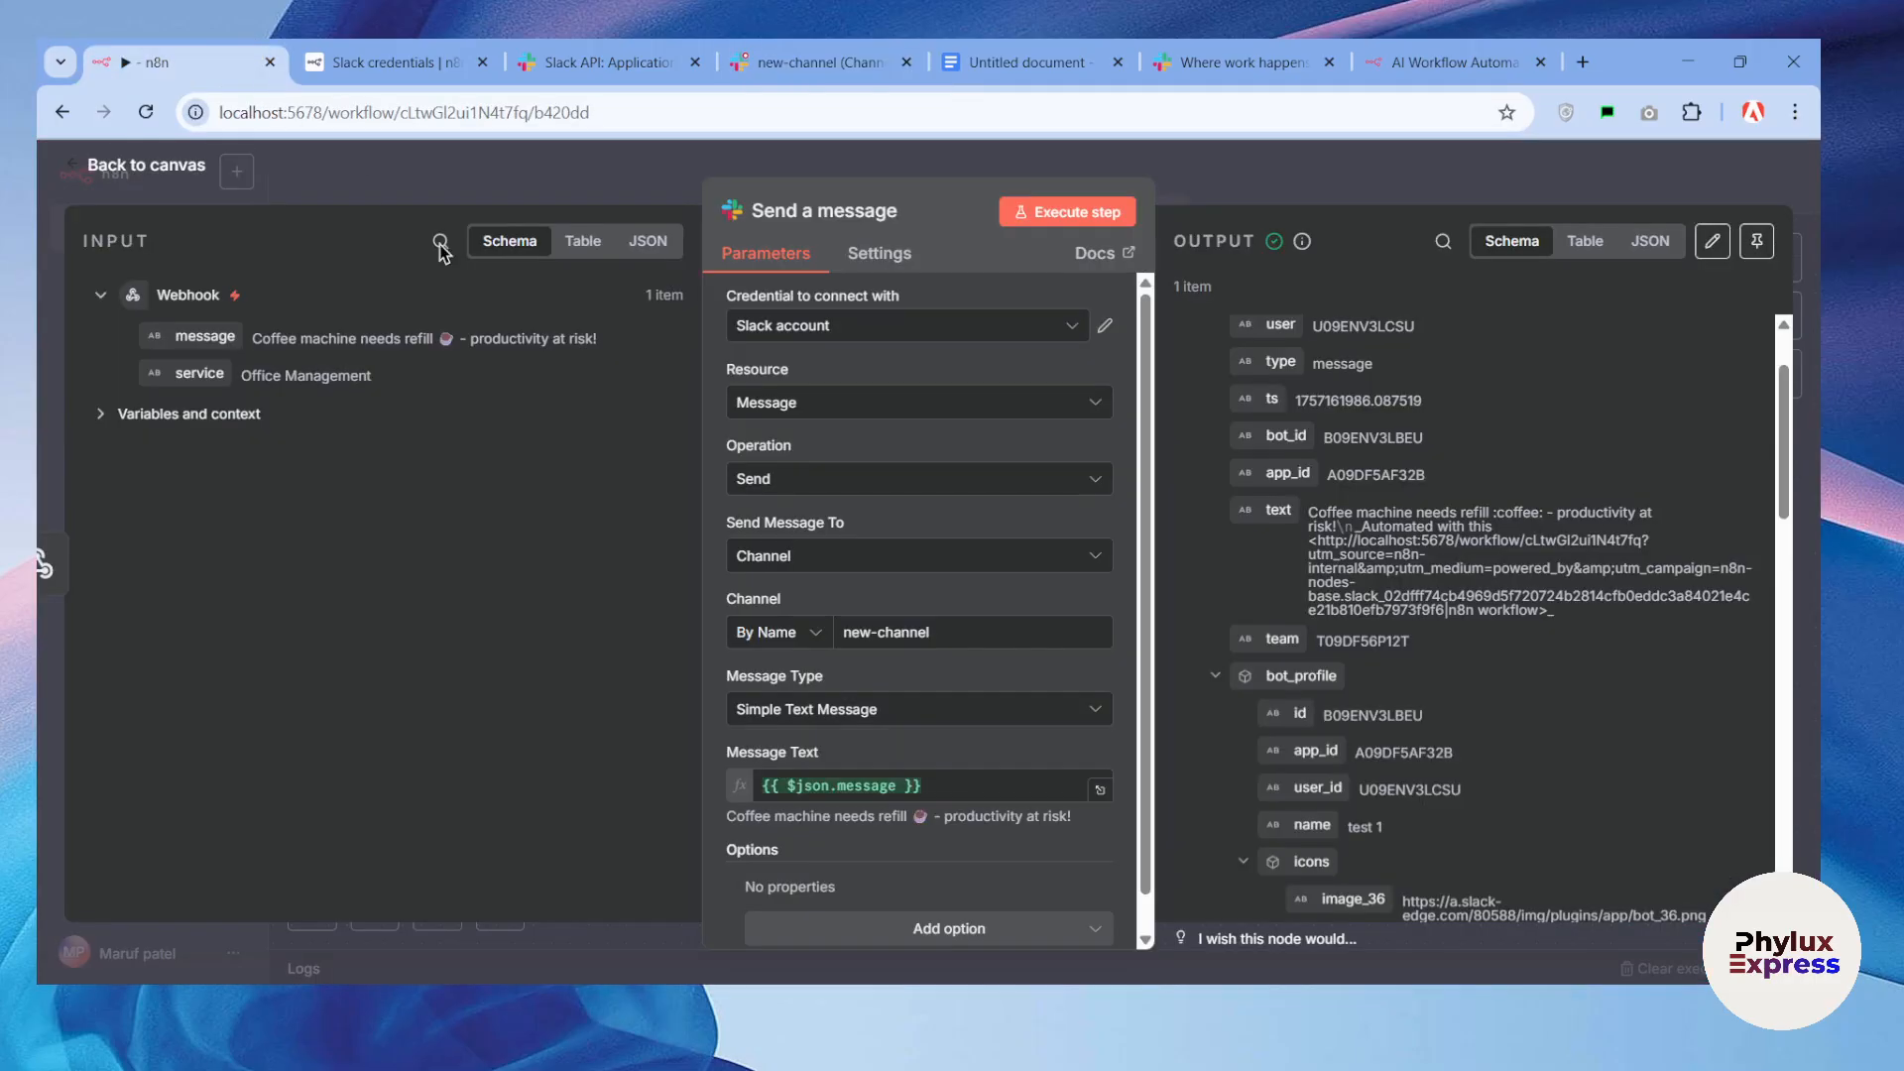
key(Escape)
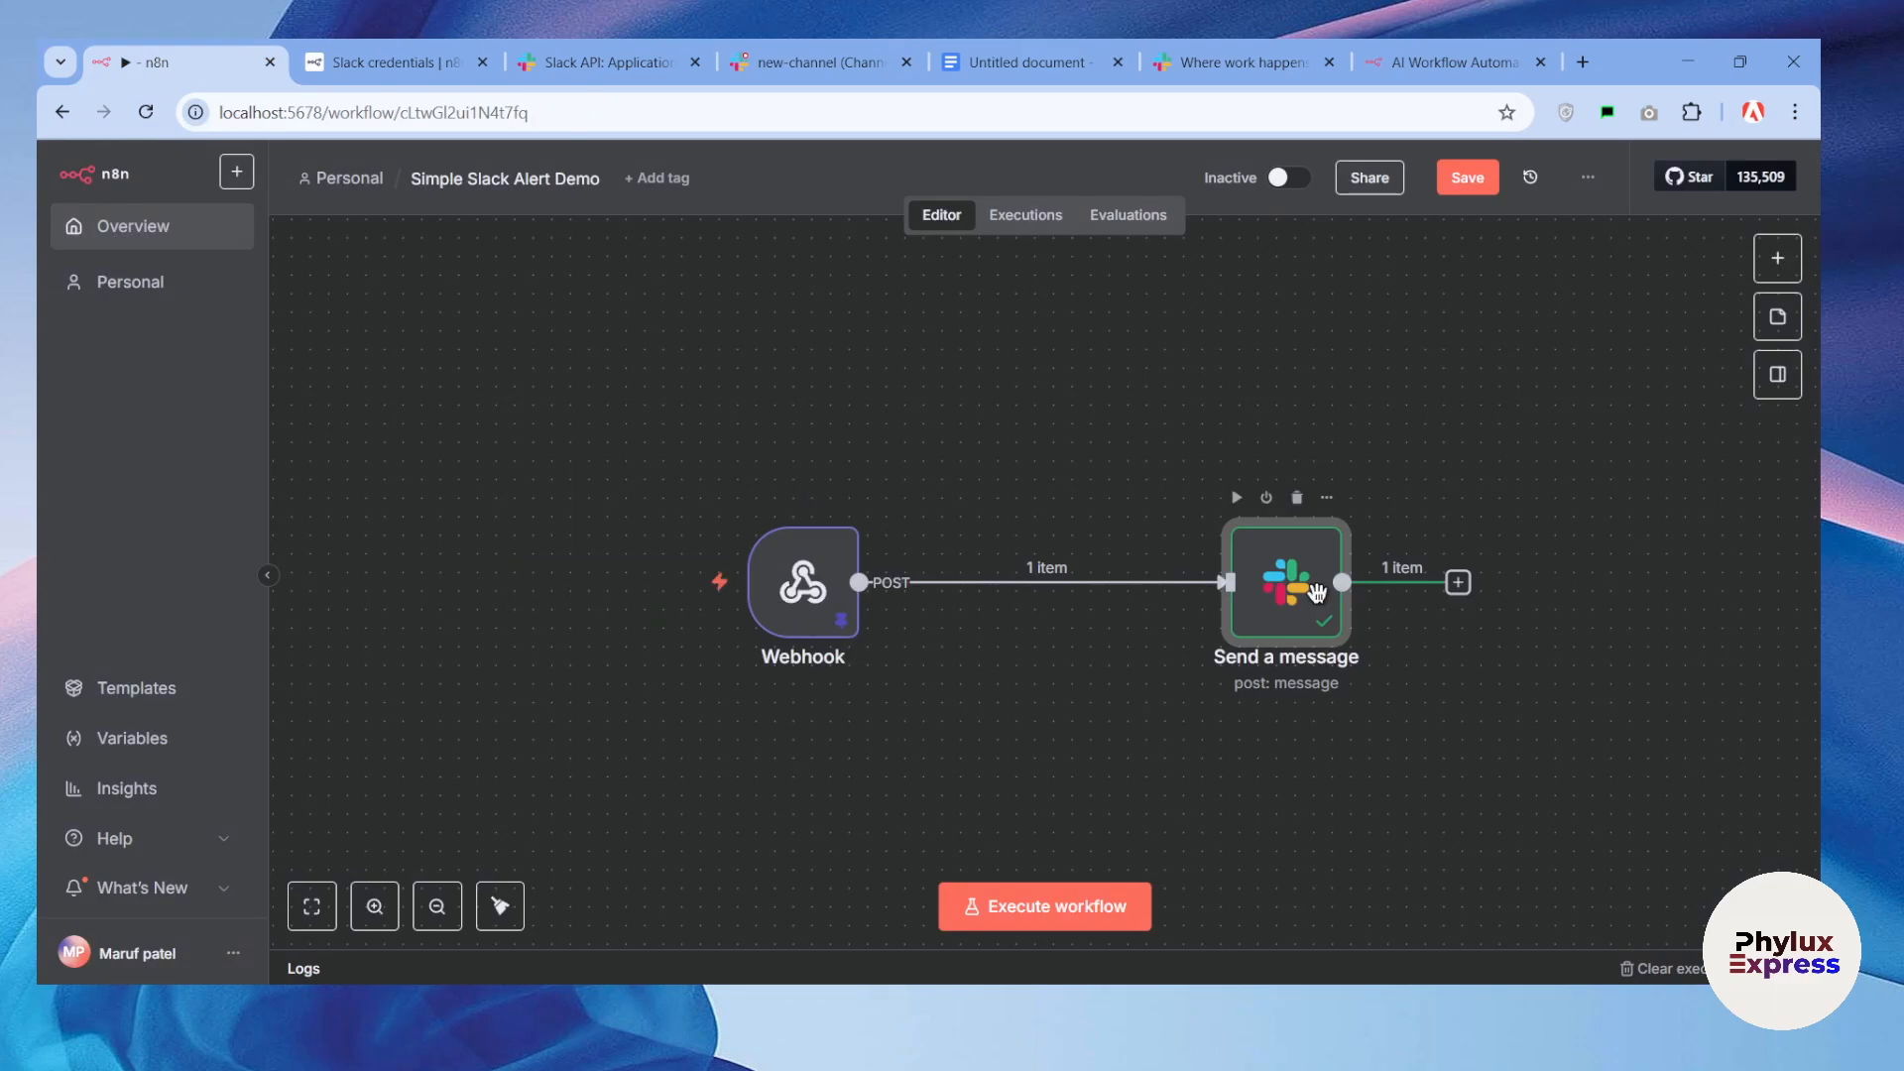
Step: Move the Send a message node slightly lower than the Webhook node on the workflow canvas
mouse_move(1275, 540)
mouse_down()
mouse_move(1142, 625)
mouse_move(1257, 557)
mouse_up()
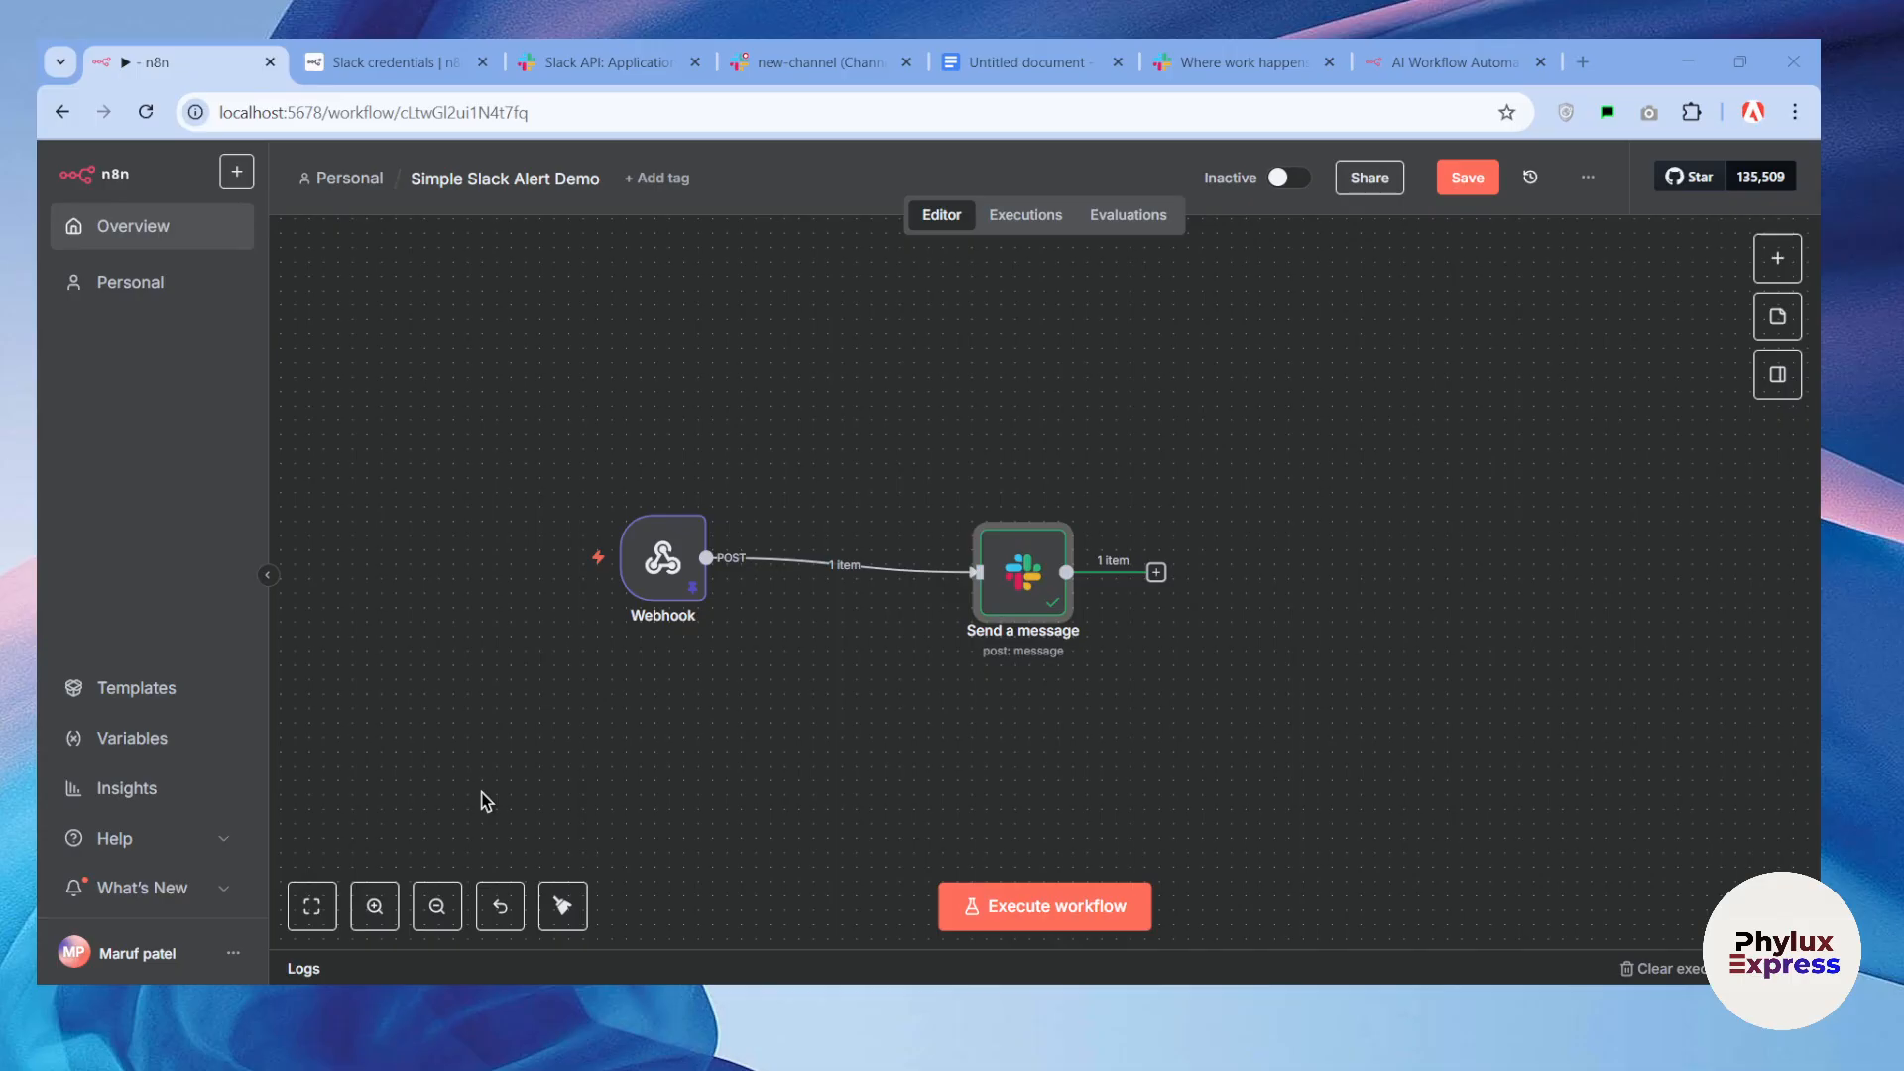
scroll(552, 562, left, 1)
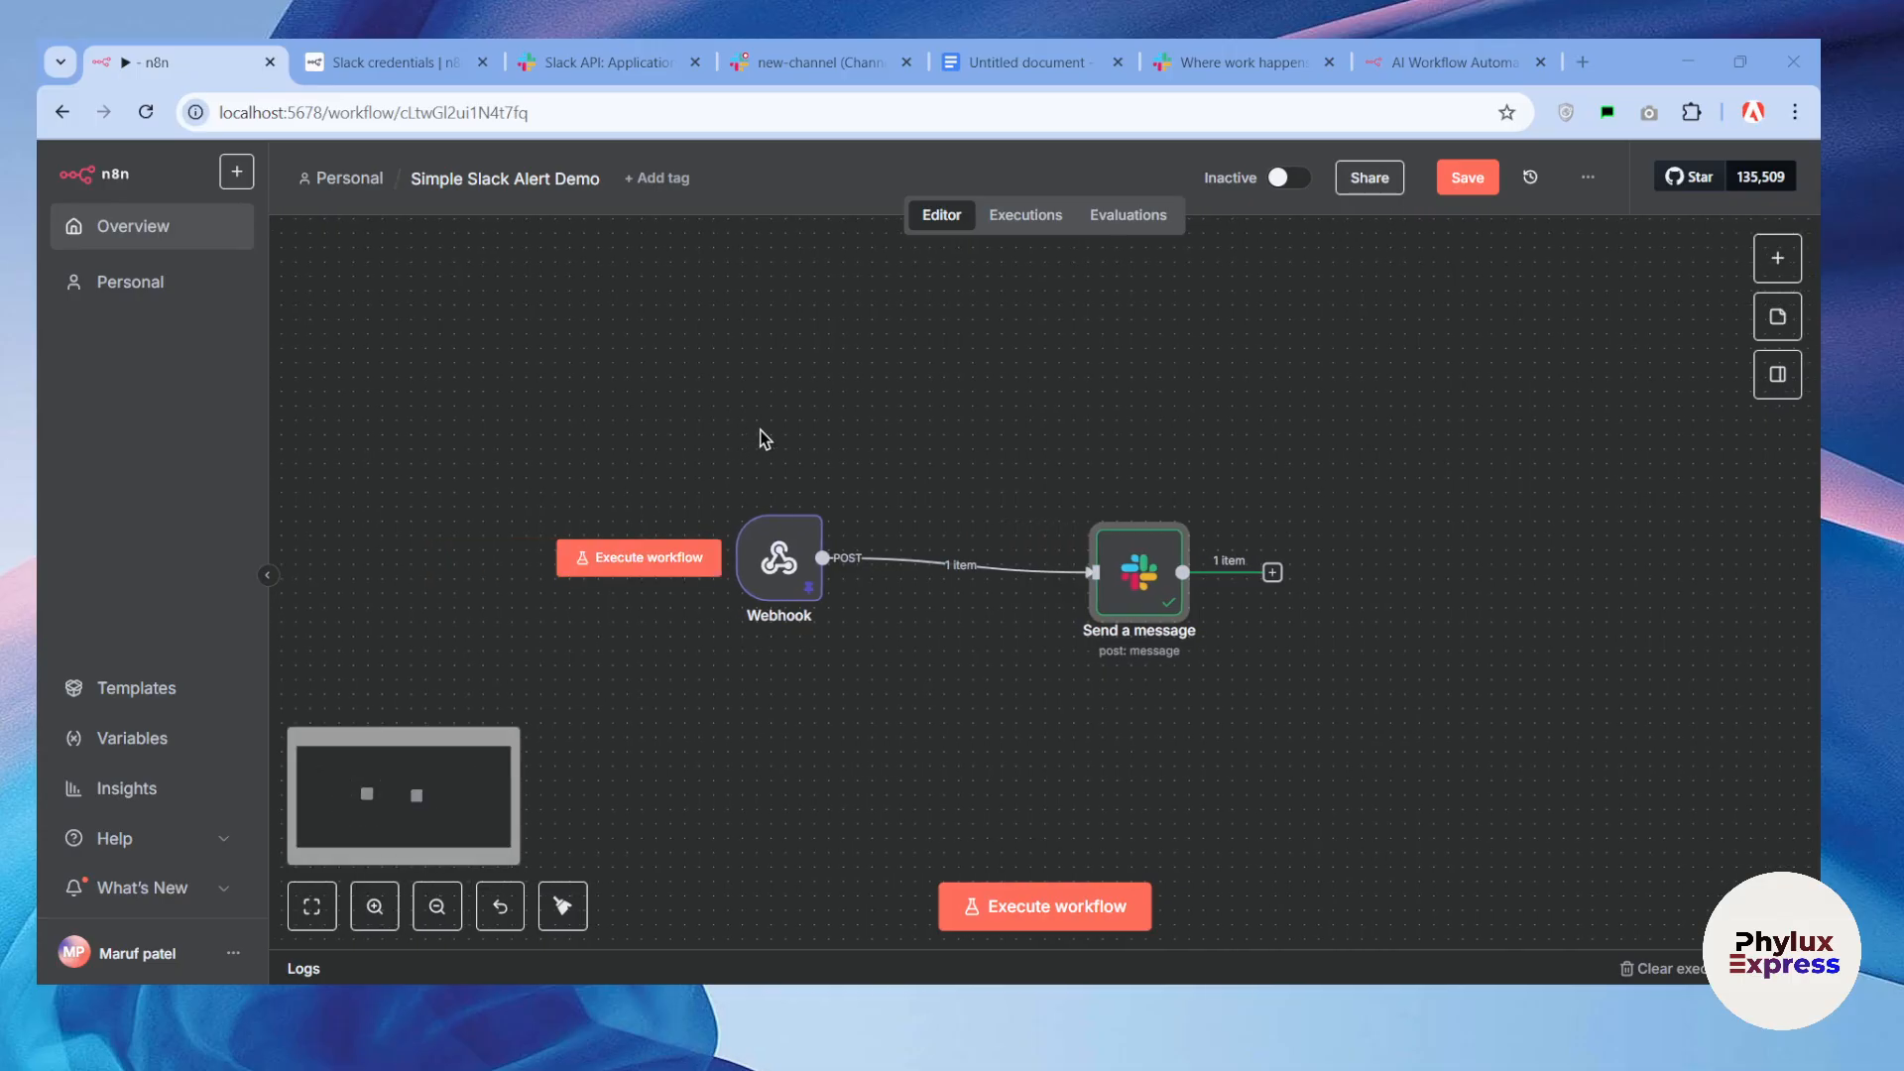